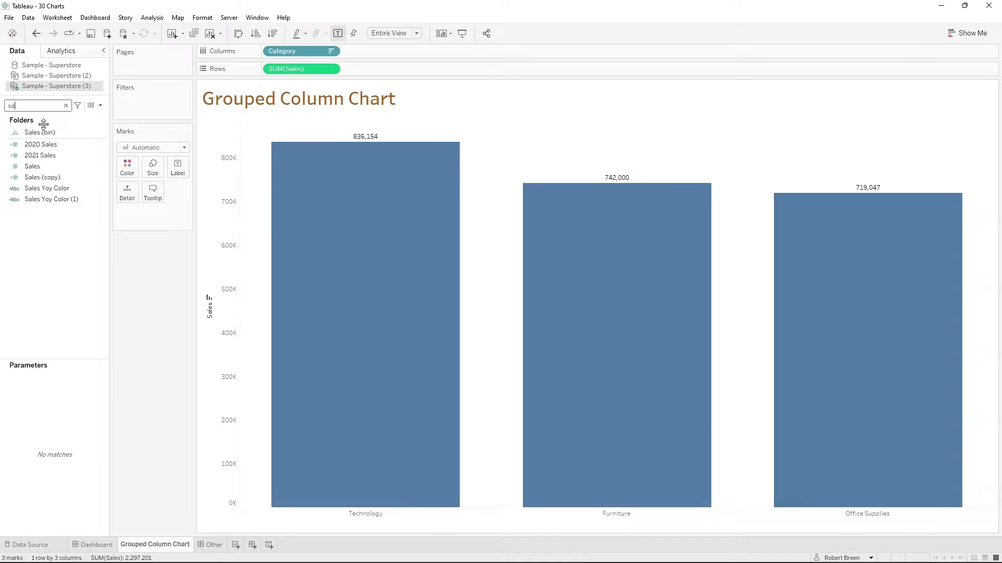
- Add Segment to the columns, try it ahead of Category, and place it back after Category
{"action": "key", "text": "BackSpace"}
{"action": "type", "text": "eg"}
{"action": "left_click_drag", "start_coordinate": [36, 132], "coordinate": [380, 58]}
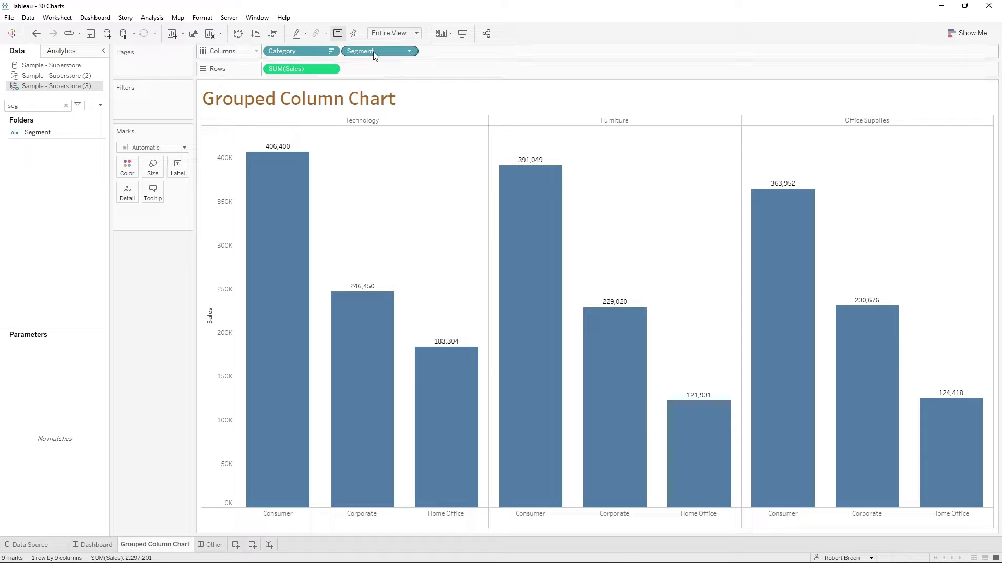
{"action": "left_click_drag", "start_coordinate": [295, 56], "coordinate": [438, 51]}
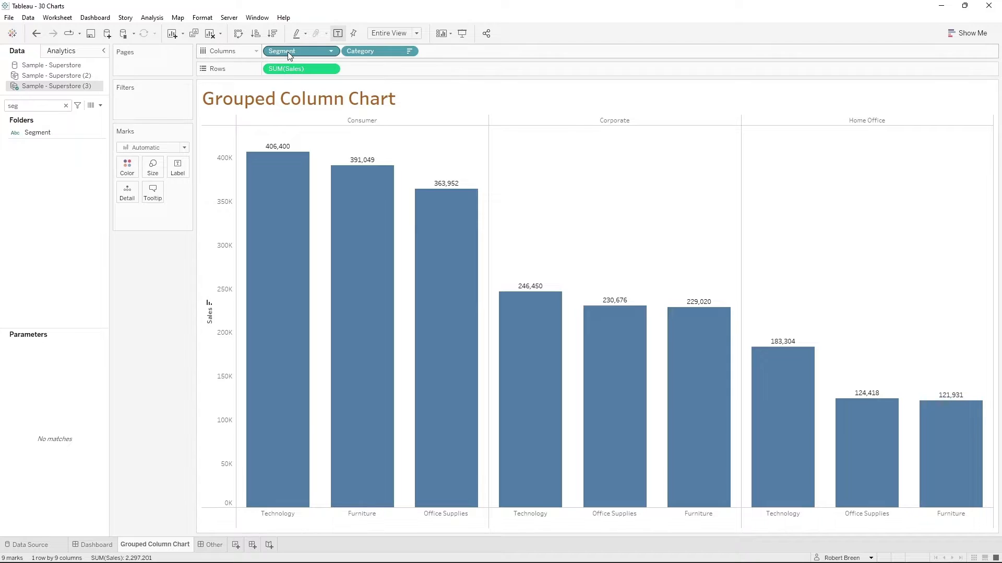
{"action": "left_click_drag", "start_coordinate": [286, 52], "coordinate": [446, 52]}
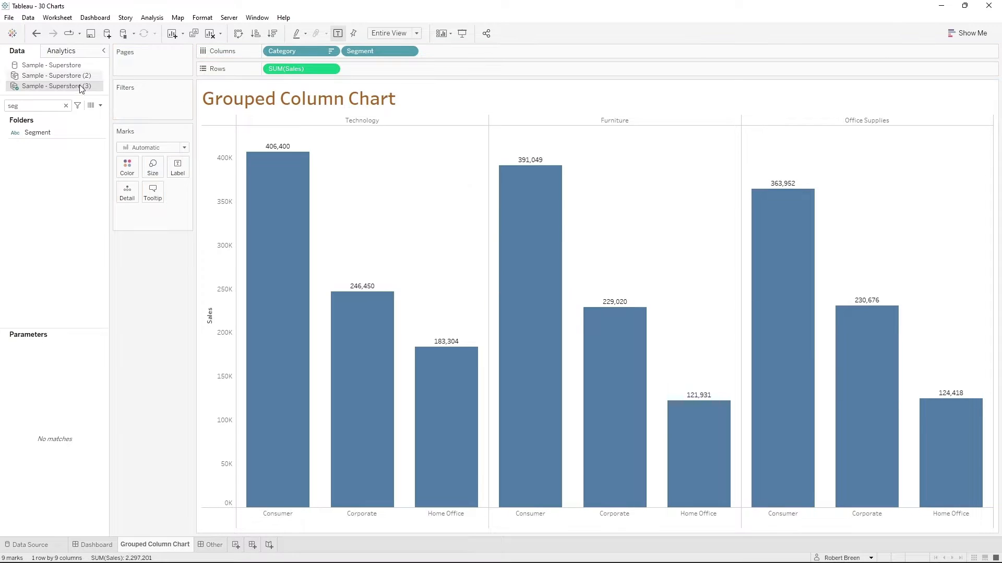
- Find the Category field and use it to color the grouped columns
{"action": "double_click", "coordinate": [44, 106]}
{"action": "type", "text": "cat"}
{"action": "left_click_drag", "start_coordinate": [45, 143], "coordinate": [127, 167]}
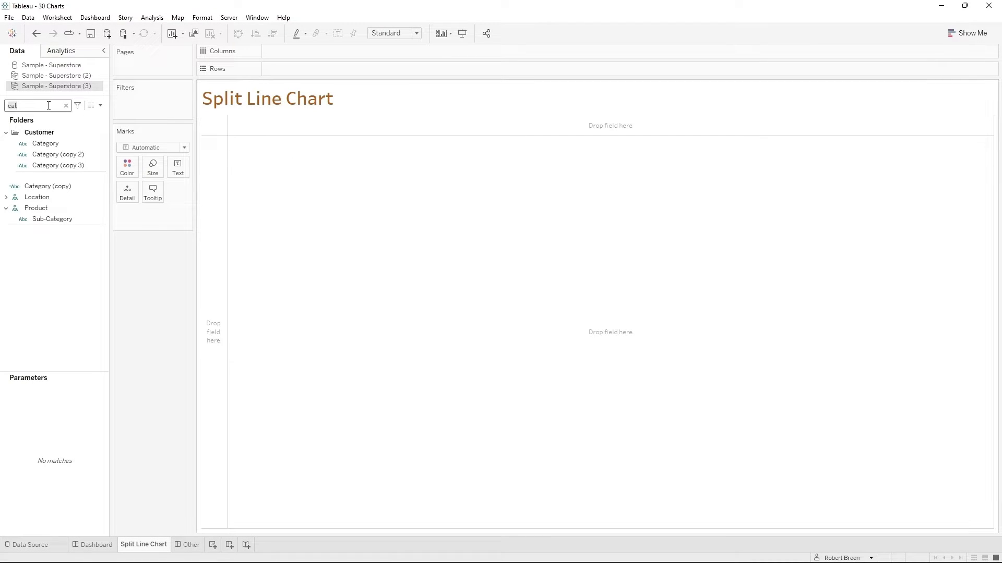
- Add Order Date to the columns of the Split Line Chart as a continuous MONTH(Order Date)
{"action": "type", "text": "date"}
{"action": "left_click", "coordinate": [56, 145]}
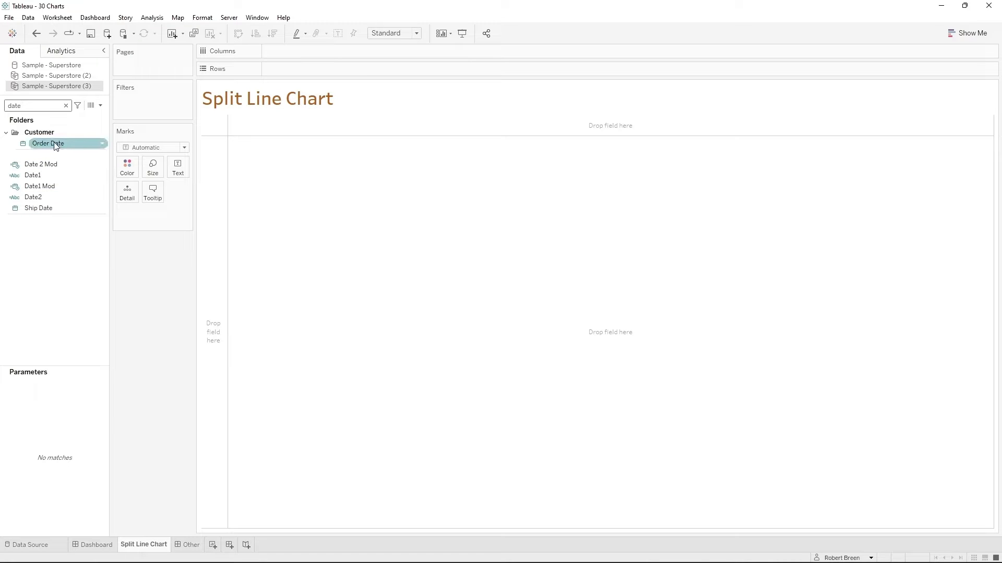
{"action": "left_click_drag", "start_coordinate": [53, 144], "coordinate": [308, 54]}
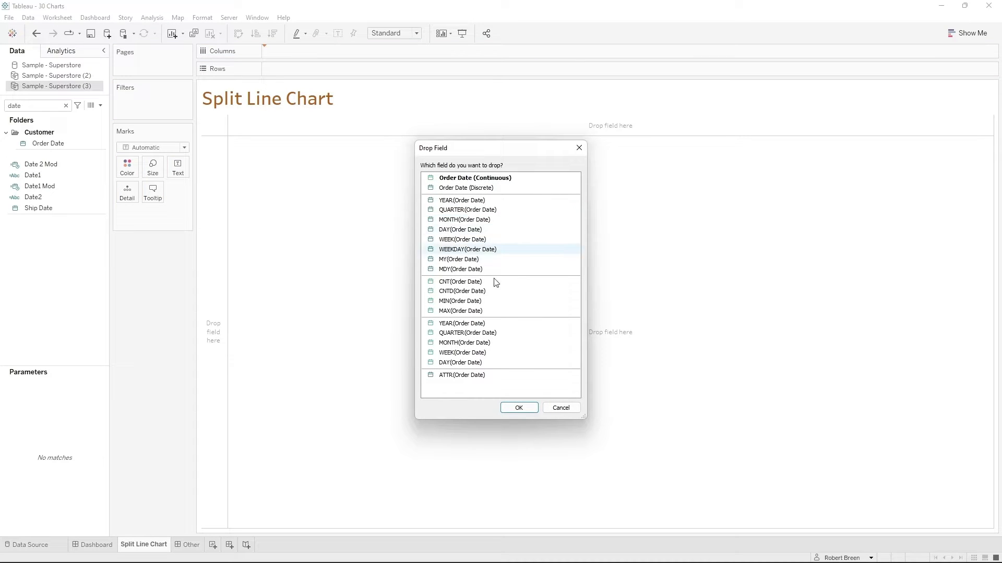
{"action": "double_click", "coordinate": [465, 342]}
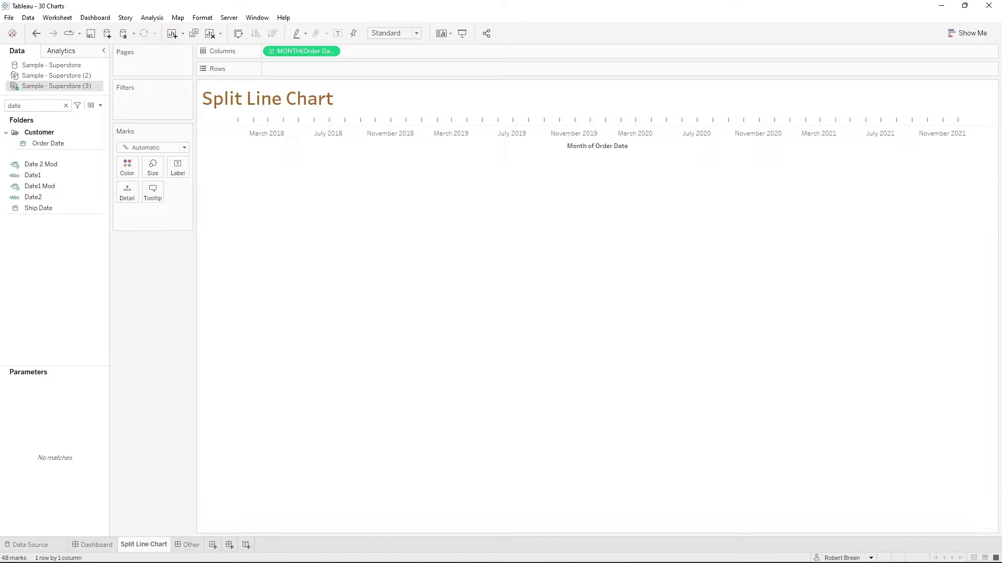
- Find the Sales field and add it to the rows of the Split Line Chart
{"action": "double_click", "coordinate": [38, 107]}
{"action": "key", "text": "BackSpace"}
{"action": "type", "text": "sa"}
{"action": "left_click_drag", "start_coordinate": [32, 166], "coordinate": [333, 69]}
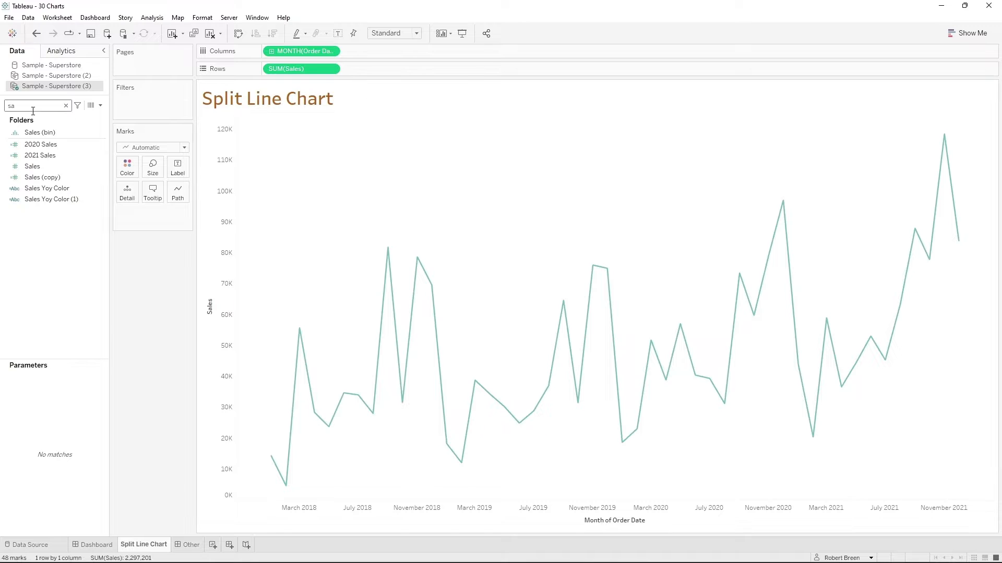
- Split the sales line by Region using the Detail mark, and switch Region to Color
{"action": "left_click", "coordinate": [66, 105]}
{"action": "type", "text": "reg"}
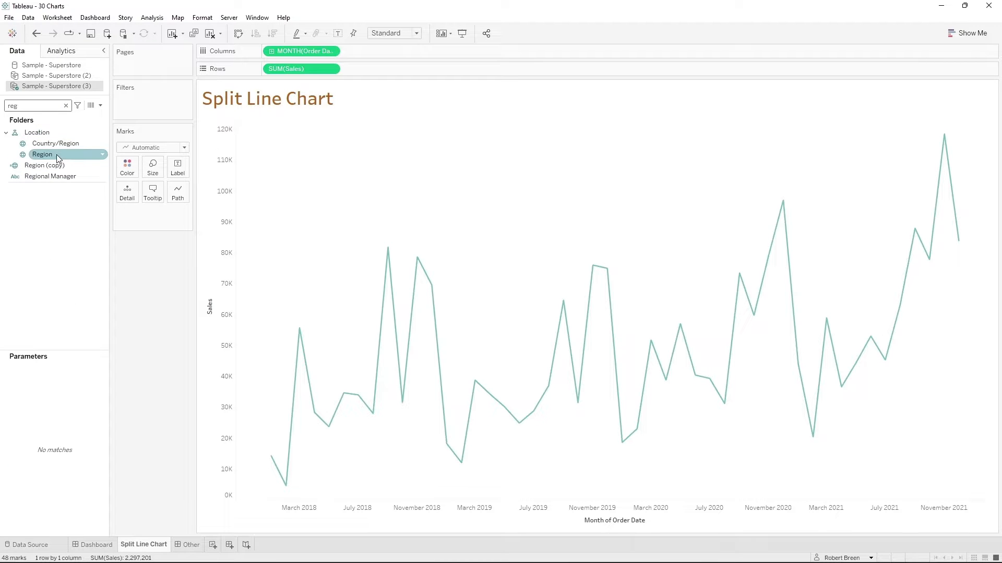
{"action": "left_click_drag", "start_coordinate": [56, 155], "coordinate": [126, 190]}
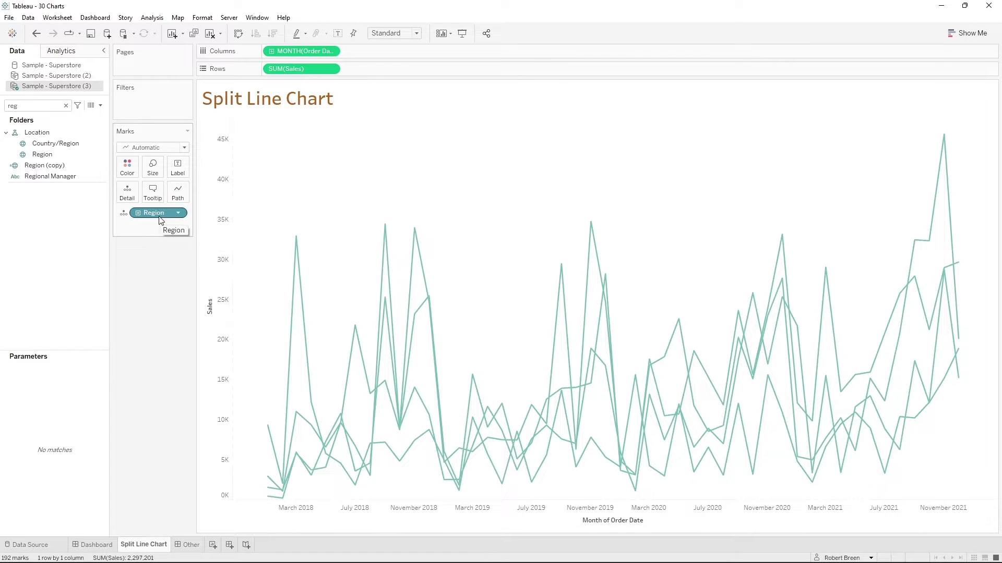
{"action": "left_click_drag", "start_coordinate": [159, 212], "coordinate": [137, 174]}
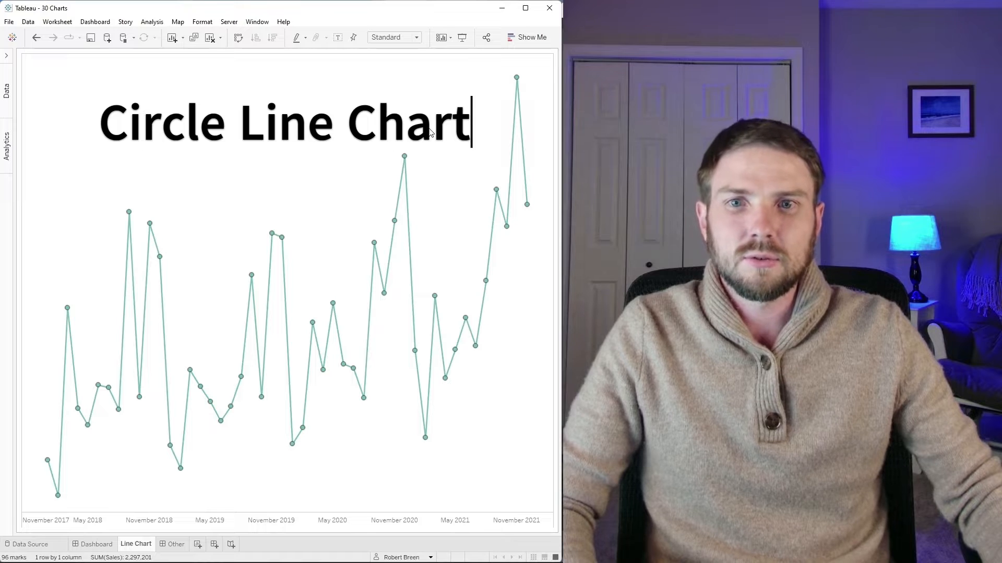
- Plot Sales in the rows against Order Date in the columns of the Line Chart sheet
{"action": "mouse_move", "coordinate": [411, 166]}
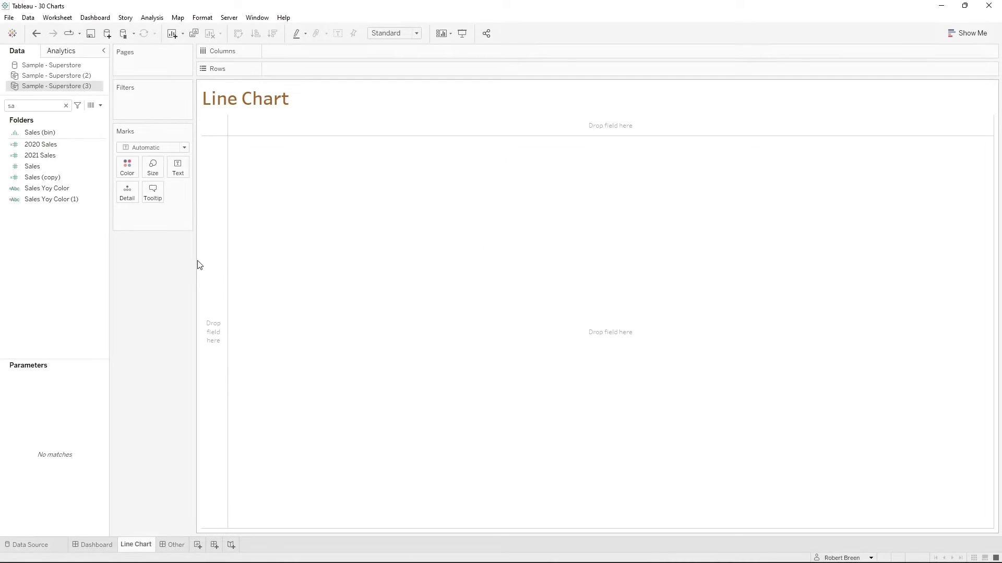
{"action": "mouse_move", "coordinate": [32, 166]}
{"action": "left_mouse_down"}
{"action": "mouse_move", "coordinate": [67, 125]}
{"action": "mouse_move", "coordinate": [84, 157]}
{"action": "mouse_move", "coordinate": [285, 70]}
{"action": "left_mouse_up"}
{"action": "double_click", "coordinate": [34, 106]}
{"action": "type", "text": "dat"}
{"action": "left_click_drag", "start_coordinate": [41, 145], "coordinate": [281, 58]}
{"action": "left_click", "coordinate": [44, 148]}
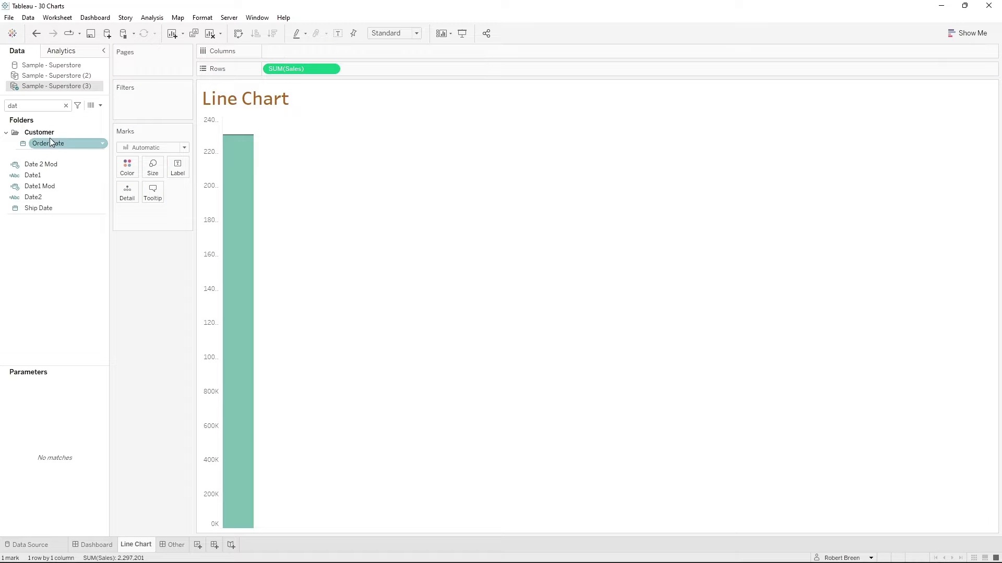
{"action": "left_click_drag", "start_coordinate": [49, 139], "coordinate": [313, 51]}
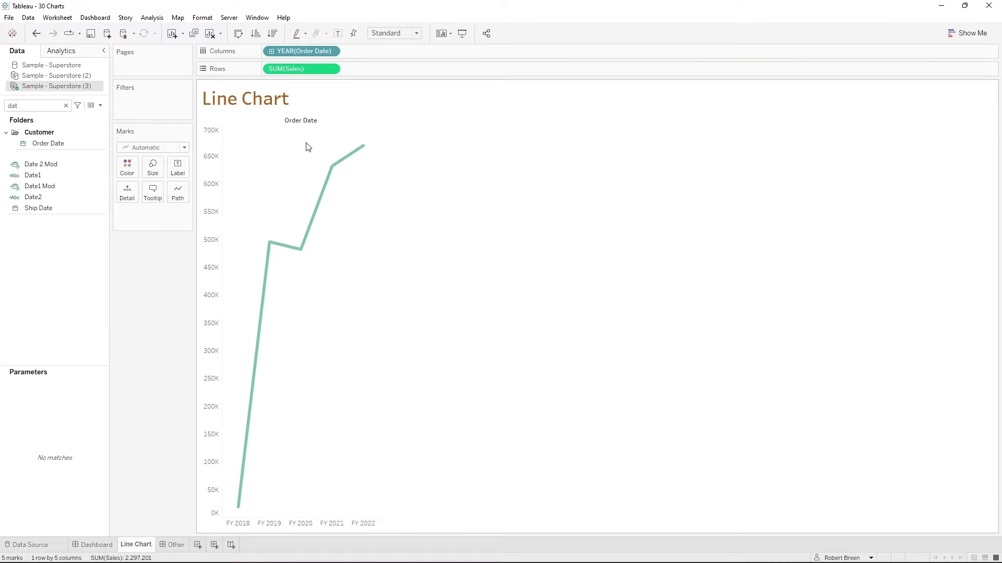
- Change Order Date to the discrete Month level and fit the chart to Entire View
{"action": "left_click", "coordinate": [330, 51]}
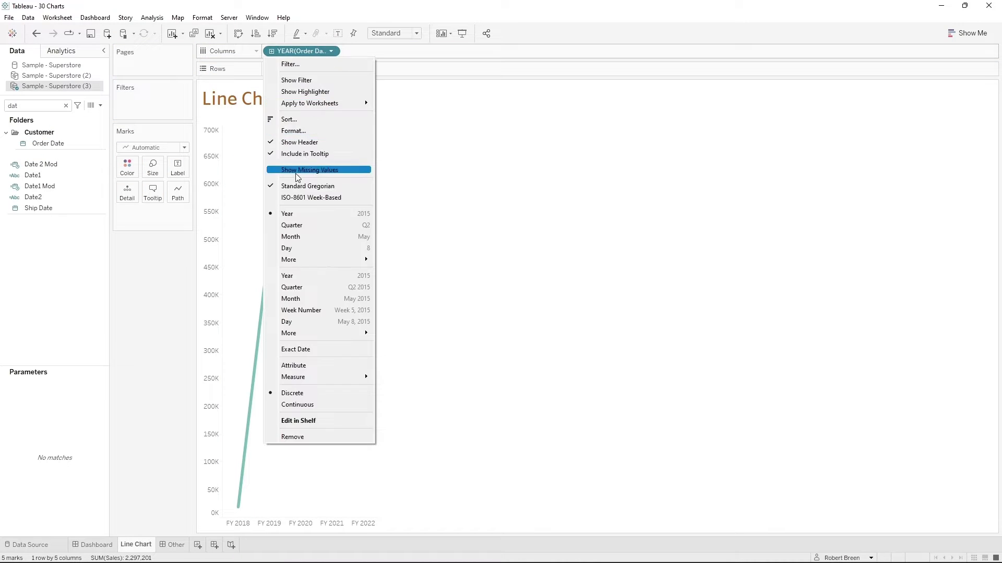
{"action": "left_click", "coordinate": [313, 237]}
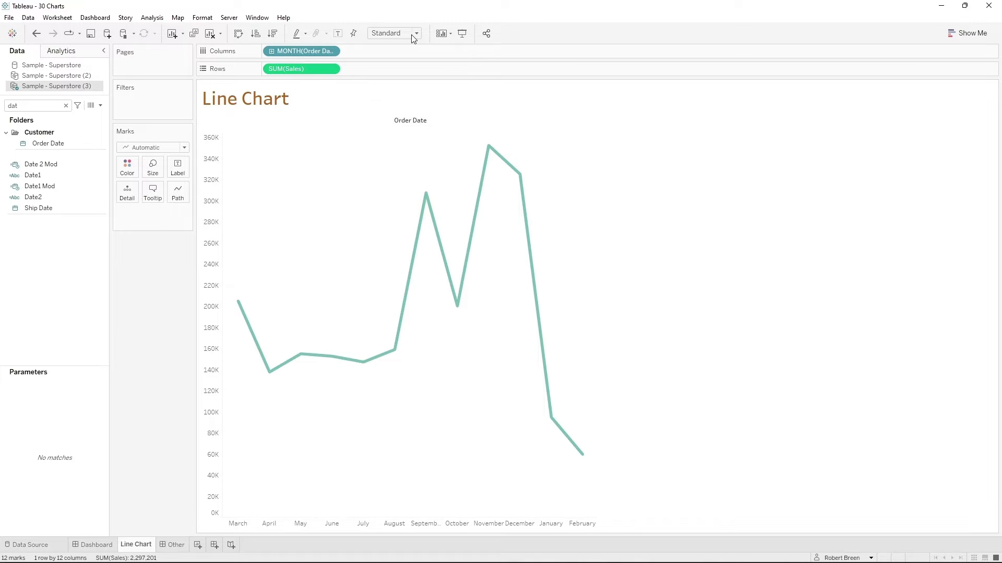
{"action": "left_click", "coordinate": [410, 70]}
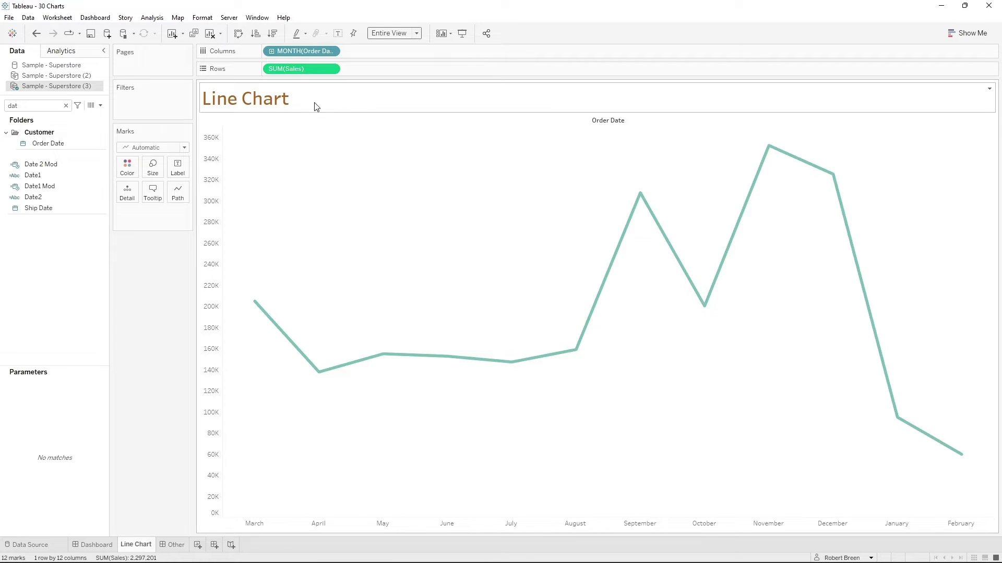
- Add a second copy of Sales to the rows, after the existing one
{"action": "double_click", "coordinate": [29, 105]}
{"action": "type", "text": "sa"}
{"action": "left_click_drag", "start_coordinate": [33, 166], "coordinate": [364, 71]}
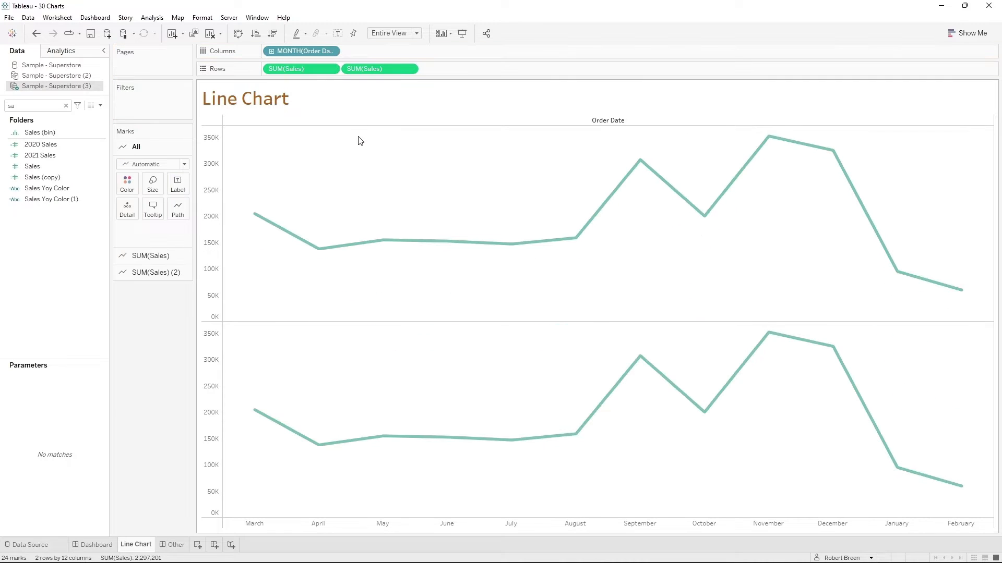
- Change the mark type of the second Sales measure to Circle
{"action": "left_click", "coordinate": [150, 200]}
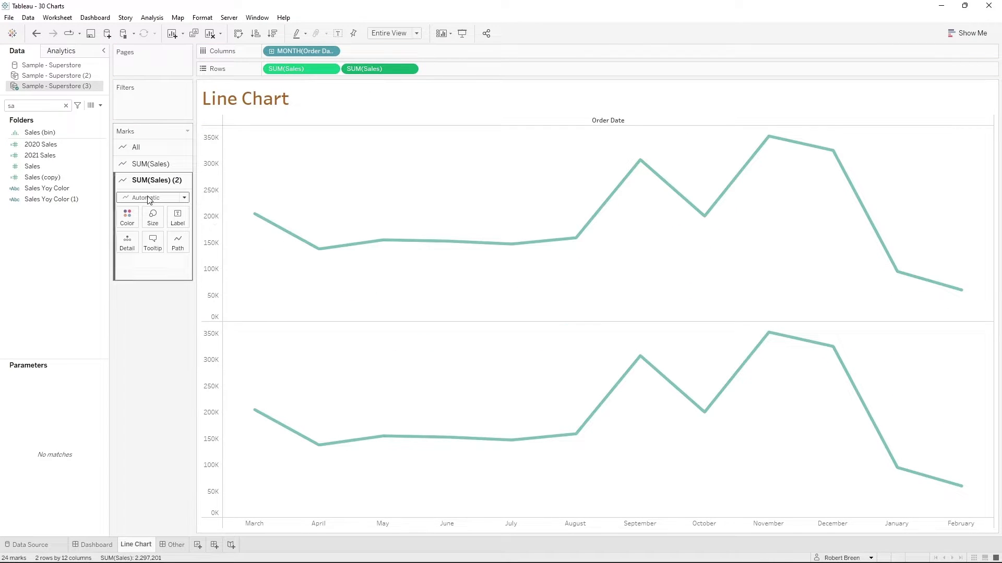
{"action": "left_click", "coordinate": [150, 200]}
{"action": "left_click", "coordinate": [137, 269]}
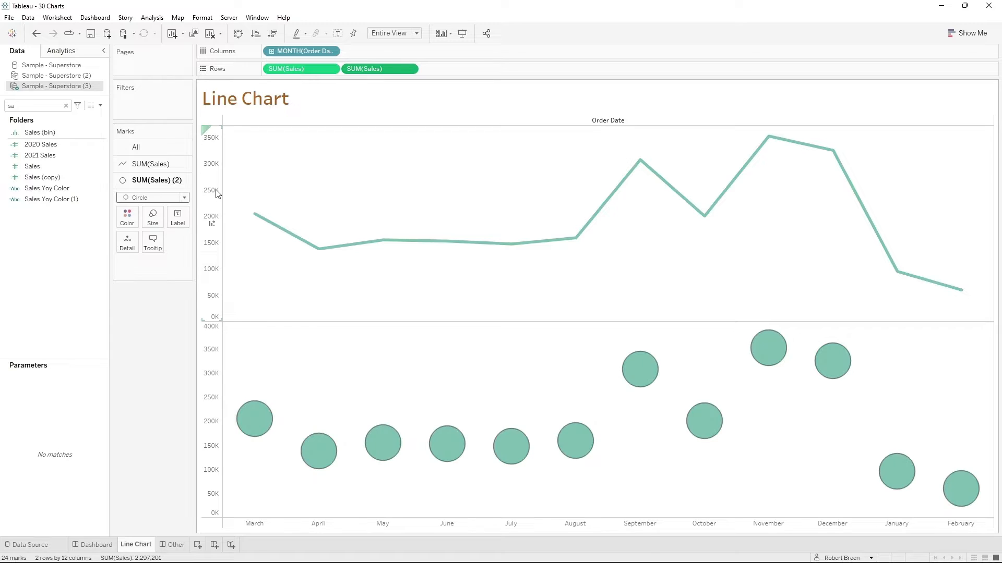
- Combine both Sales measures on a dual axis and synchronize the axes
{"action": "left_click", "coordinate": [410, 69]}
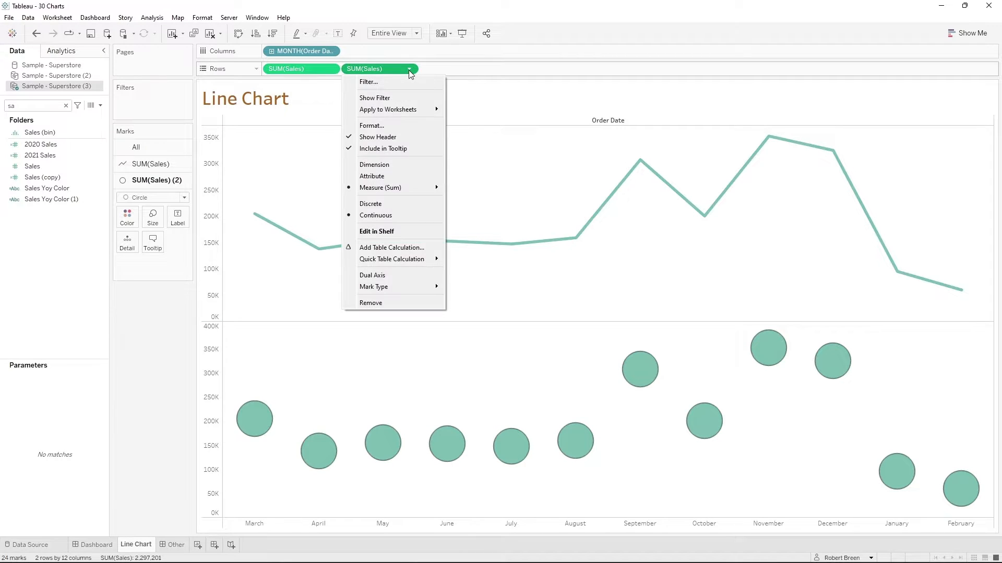
{"action": "left_click", "coordinate": [395, 275]}
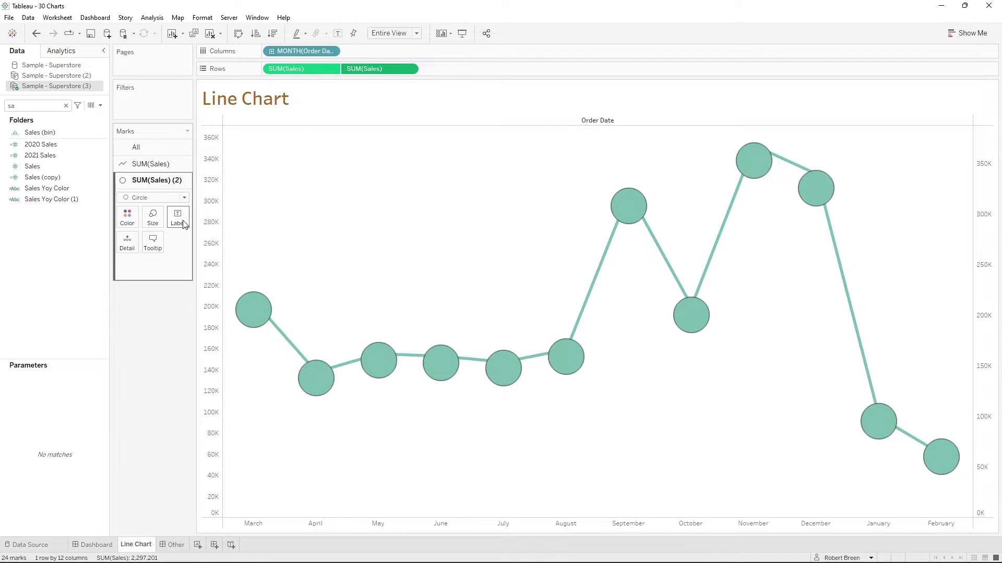
{"action": "right_click", "coordinate": [987, 190]}
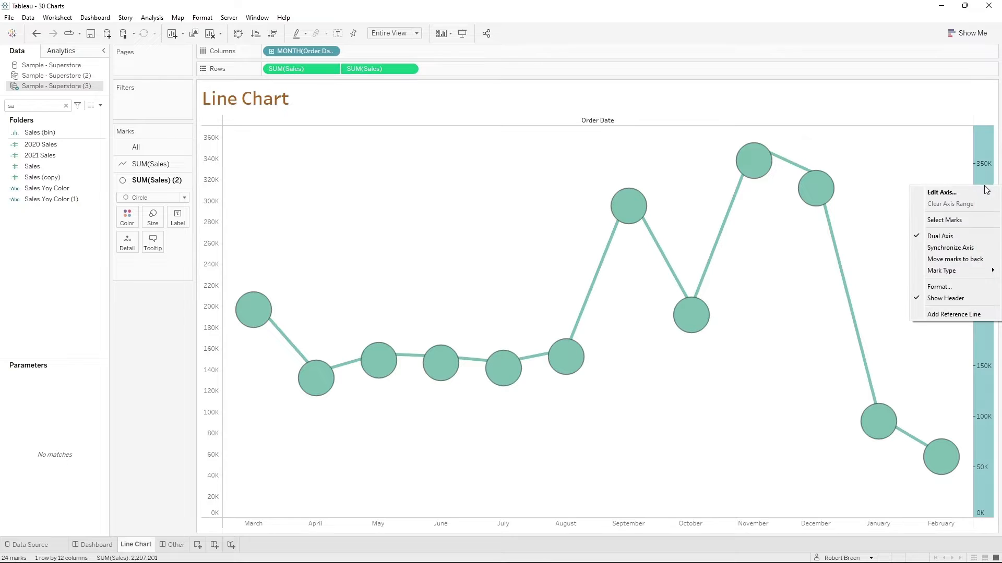
{"action": "left_click", "coordinate": [962, 248]}
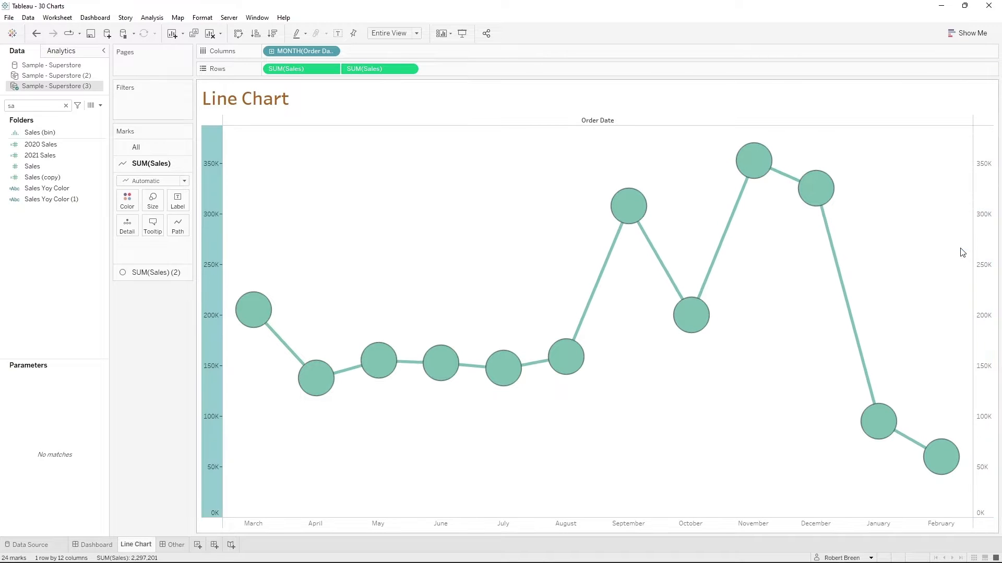
{"action": "left_click", "coordinate": [126, 200]}
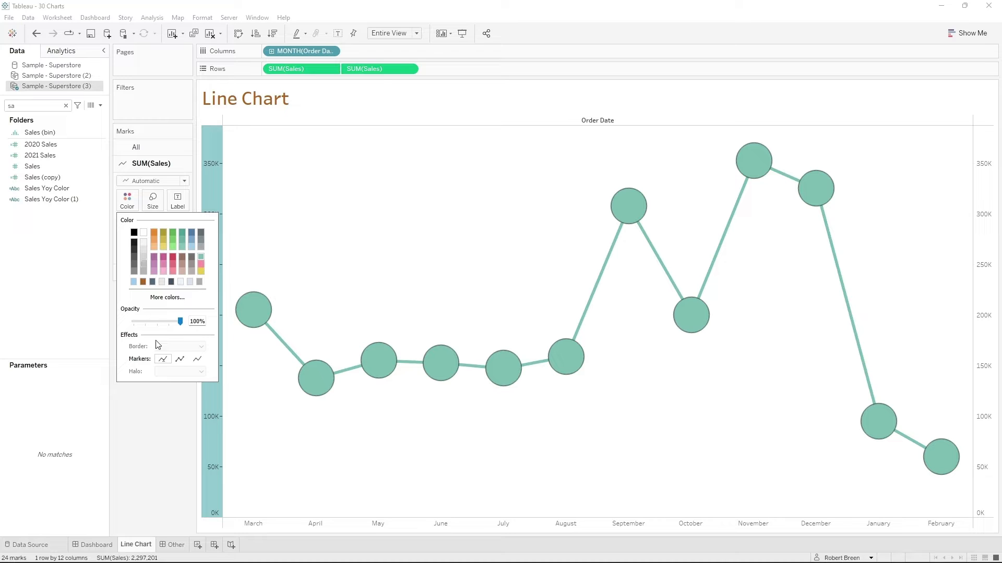
{"action": "left_click", "coordinate": [358, 219]}
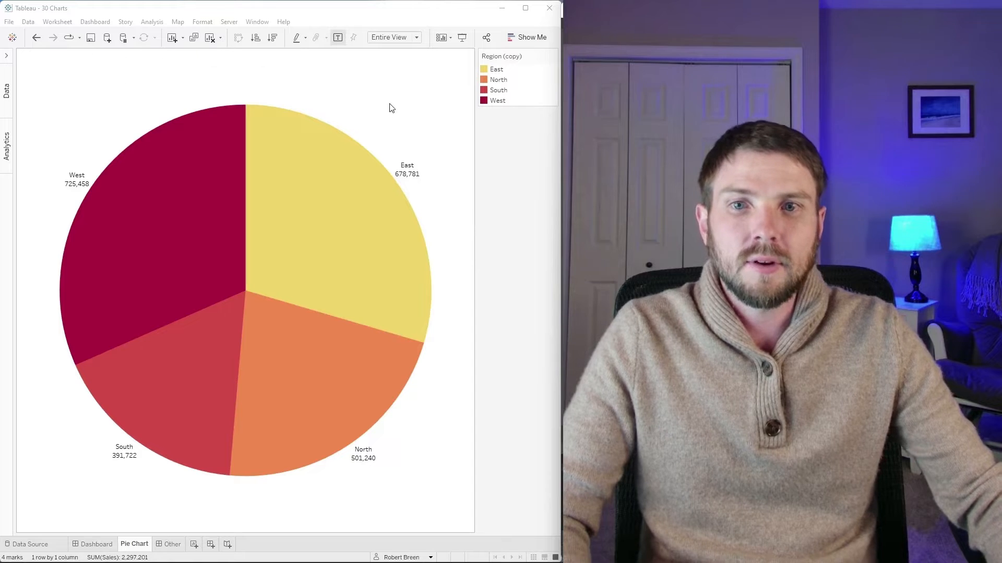
- Color the marks by Region on the Pie Chart sheet and set the mark type to Pie
{"action": "mouse_move", "coordinate": [351, 221]}
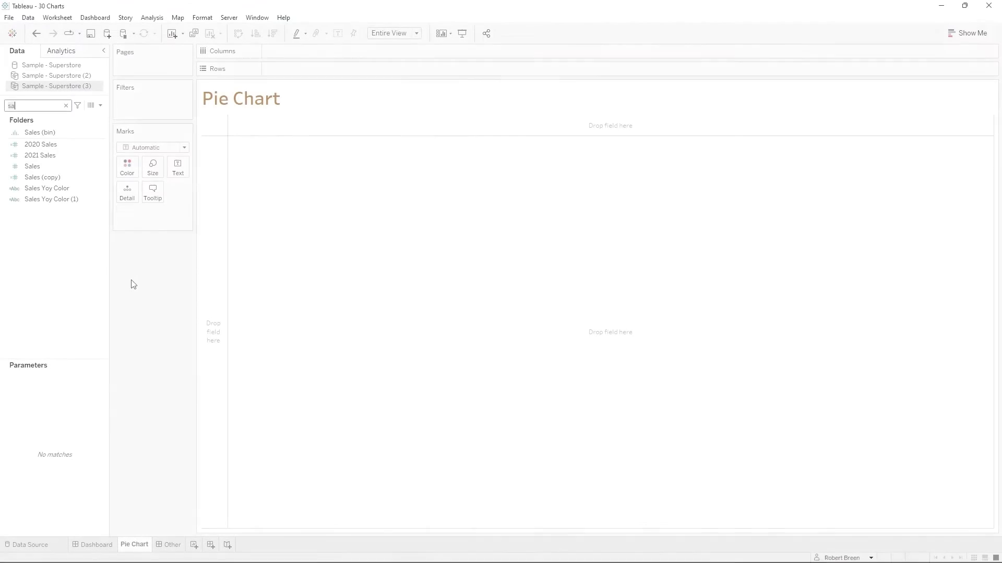
{"action": "type", "text": "g"}
{"action": "left_click_drag", "start_coordinate": [77, 159], "coordinate": [130, 165]}
{"action": "left_click", "coordinate": [177, 148]}
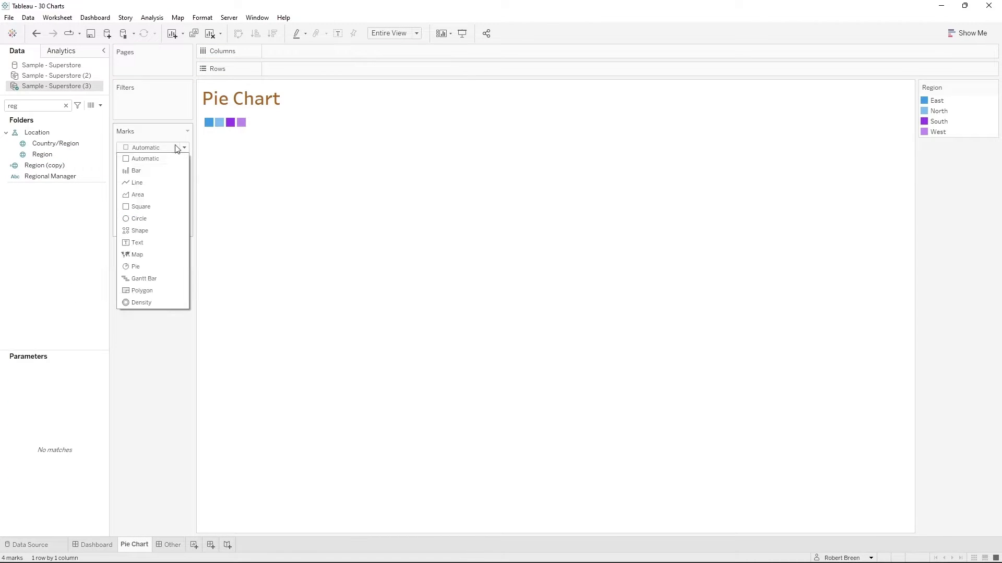
{"action": "left_click", "coordinate": [149, 267]}
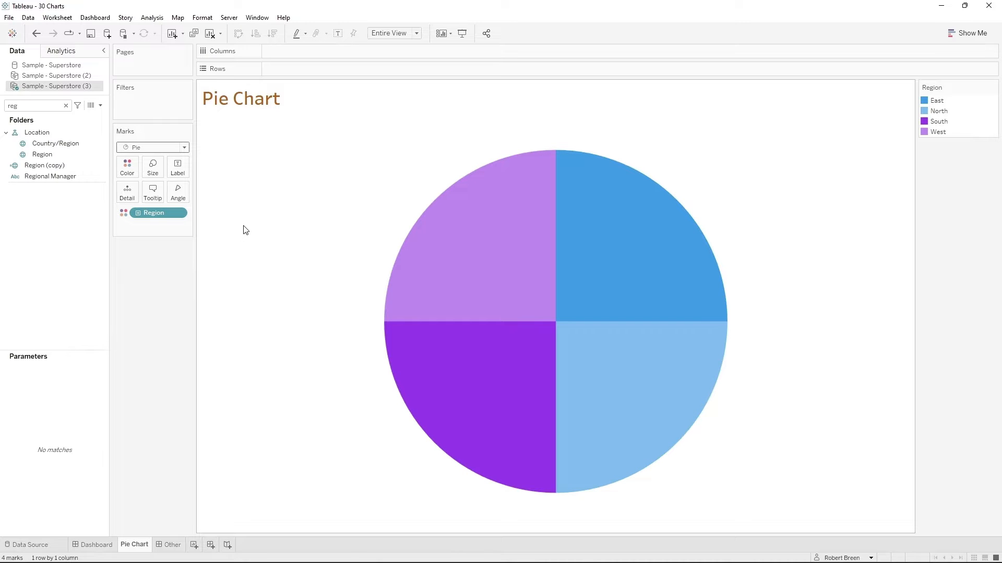
- Assign Sales to both the Angle and the Size of the pie
{"action": "double_click", "coordinate": [32, 106]}
{"action": "type", "text": "sa"}
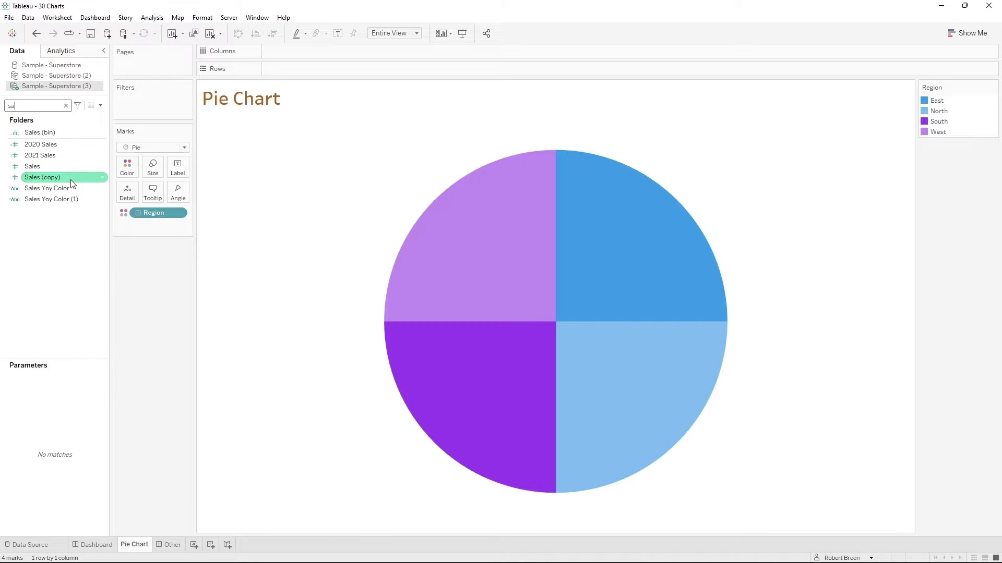
{"action": "left_click_drag", "start_coordinate": [72, 181], "coordinate": [177, 195]}
{"action": "left_click_drag", "start_coordinate": [42, 177], "coordinate": [155, 168]}
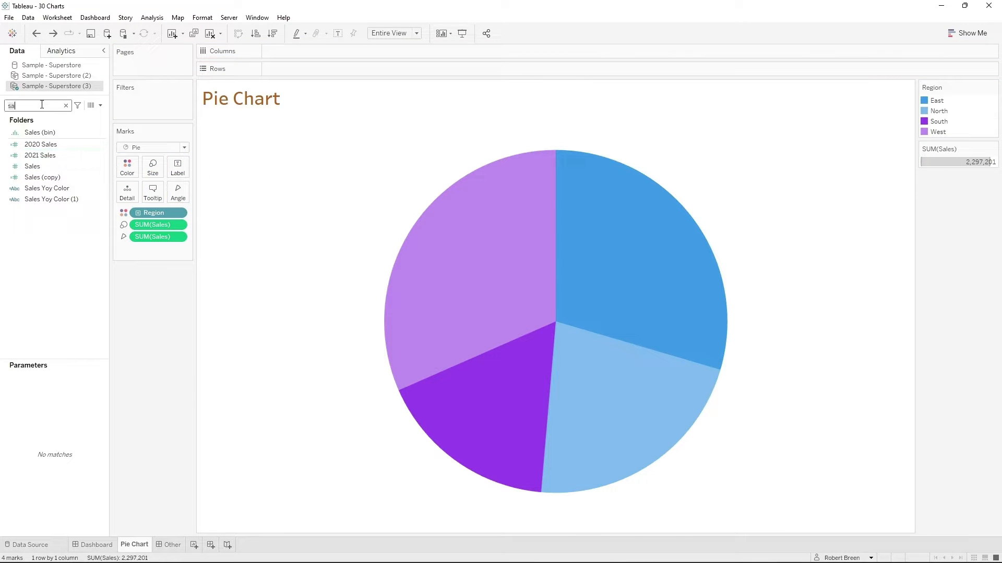
- Find the Region field and add it as a label on the pie slices
{"action": "key", "text": "BackSpace"}
{"action": "key", "text": "BackSpace"}
{"action": "type", "text": "reg"}
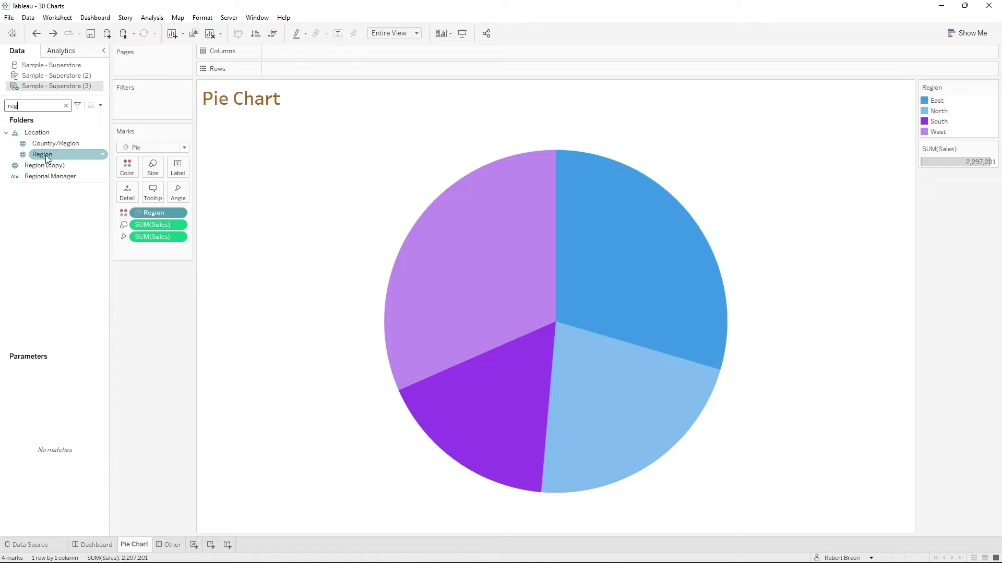
{"action": "left_click_drag", "start_coordinate": [47, 158], "coordinate": [178, 167]}
- Find the Sales field and add it as a second label on the pie slices
{"action": "key", "text": "BackSpace"}
{"action": "key", "text": "BackSpace"}
{"action": "key", "text": "BackSpace"}
{"action": "type", "text": "sa"}
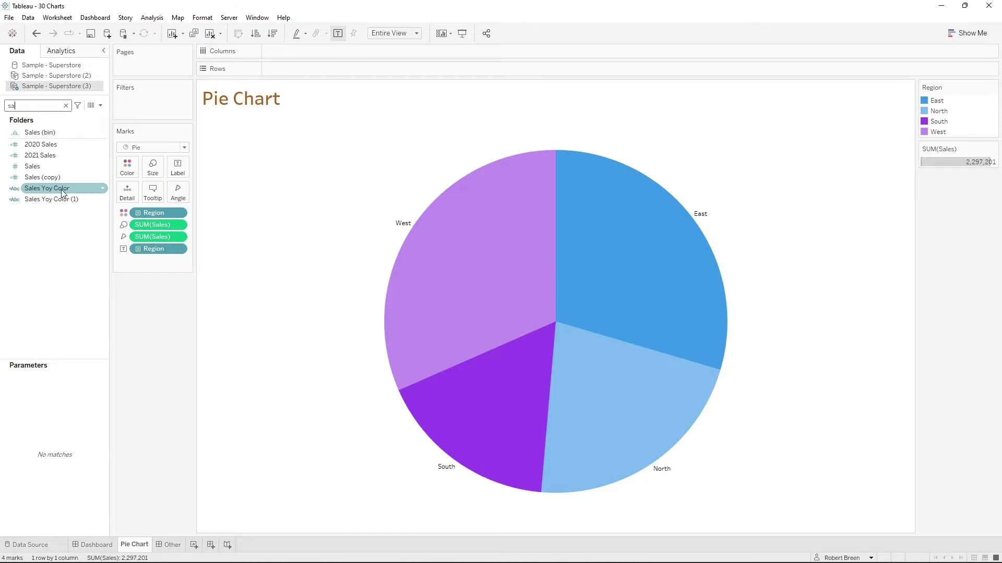
{"action": "left_click_drag", "start_coordinate": [32, 166], "coordinate": [178, 168]}
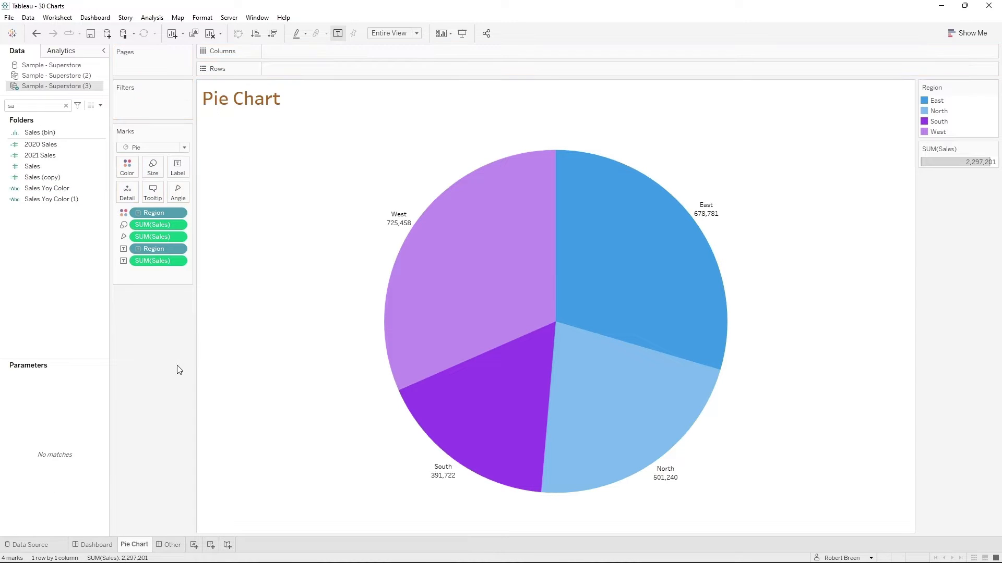
- Apply the Percent of Total quick table calculation to the Sales label on the pie slices
{"action": "left_click", "coordinate": [179, 261]}
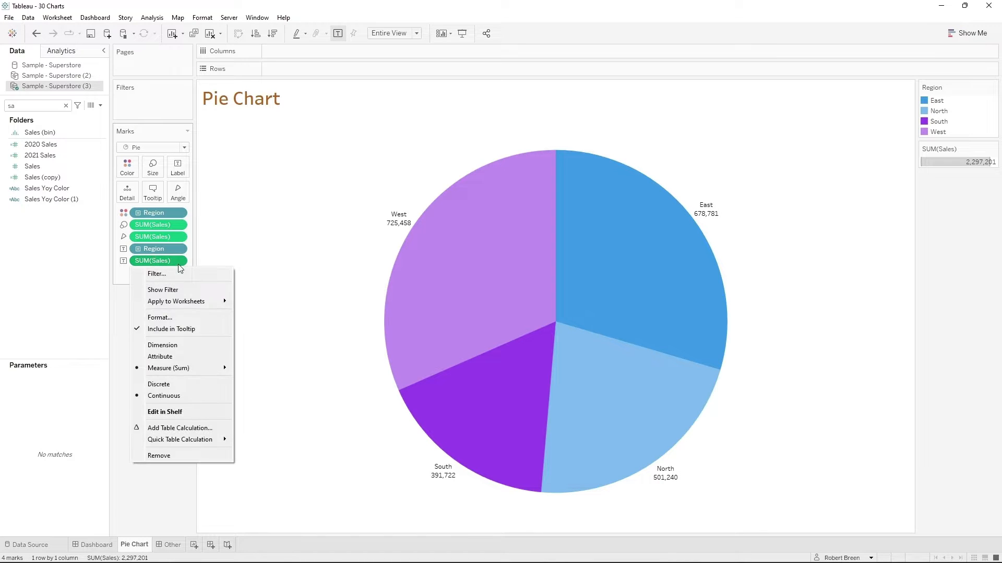
{"action": "mouse_move", "coordinate": [199, 440]}
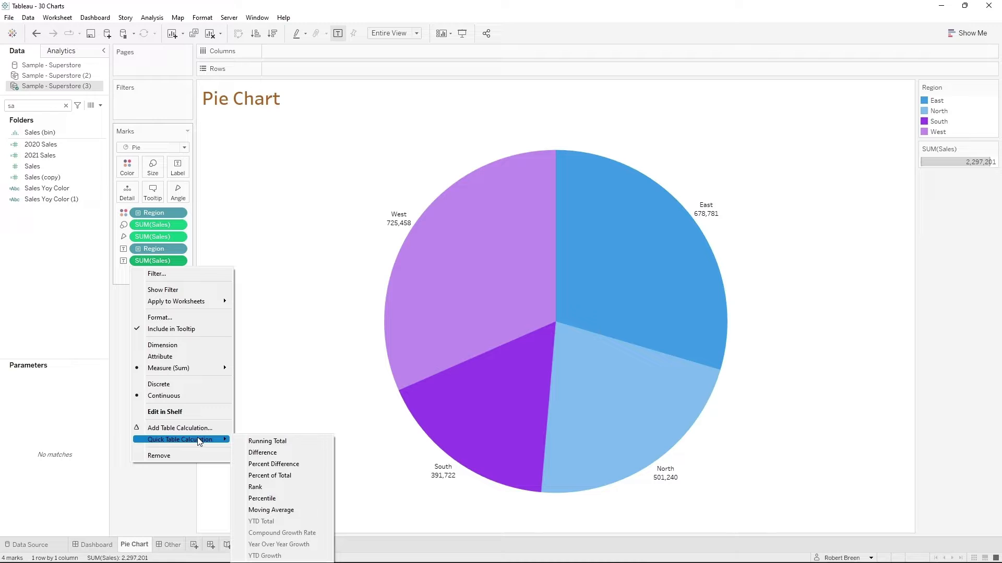
{"action": "left_click", "coordinate": [279, 477]}
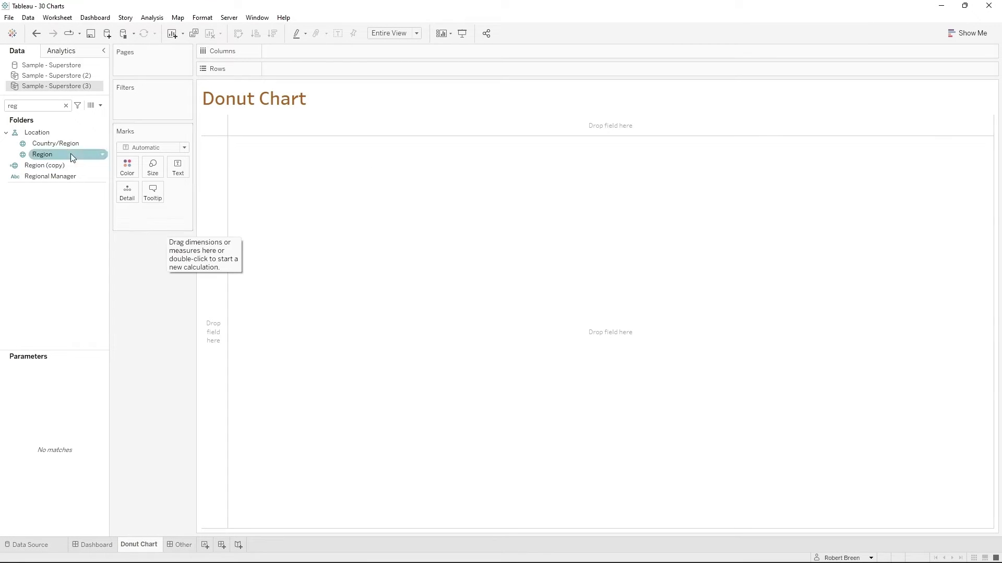
- Color the marks by Region on the Donut Chart sheet and set the mark type to Pie
{"action": "left_click_drag", "start_coordinate": [63, 154], "coordinate": [127, 162]}
{"action": "left_click", "coordinate": [159, 148]}
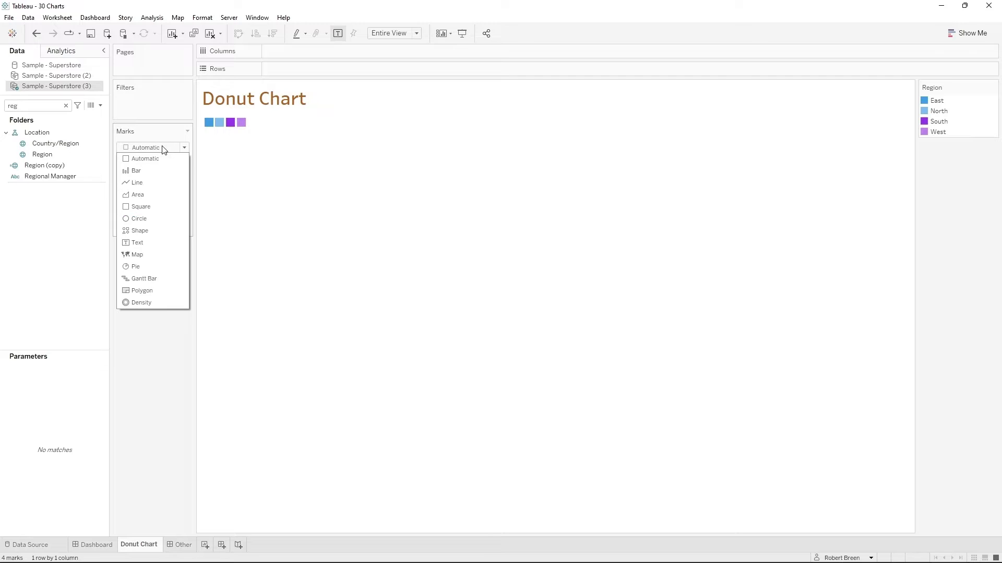
{"action": "left_click", "coordinate": [158, 263]}
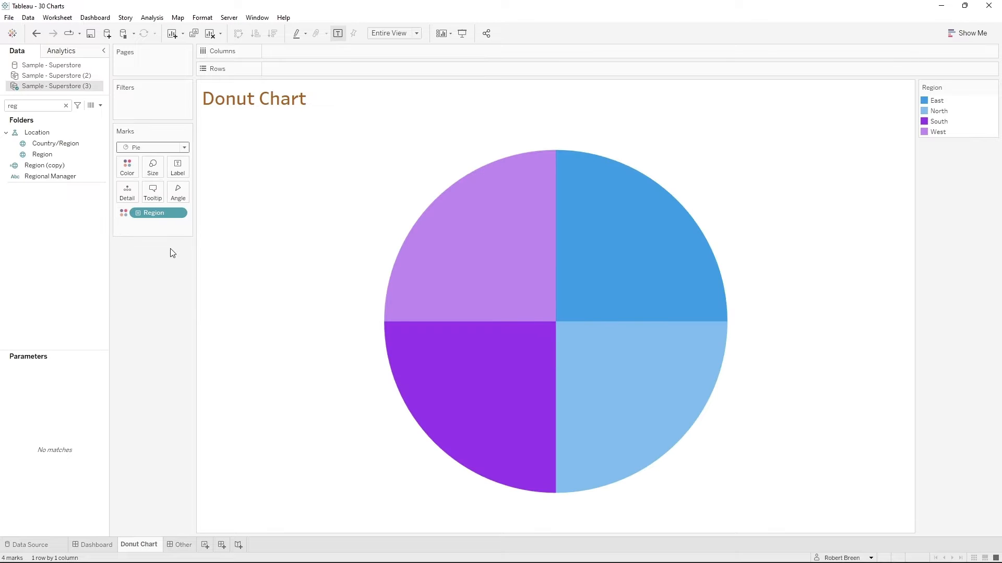
- Find the Sales field and assign it to both the Size and the Angle of the donut chart's pie
{"action": "key", "text": "BackSpace"}
{"action": "key", "text": "BackSpace"}
{"action": "key", "text": "BackSpace"}
{"action": "type", "text": "sa"}
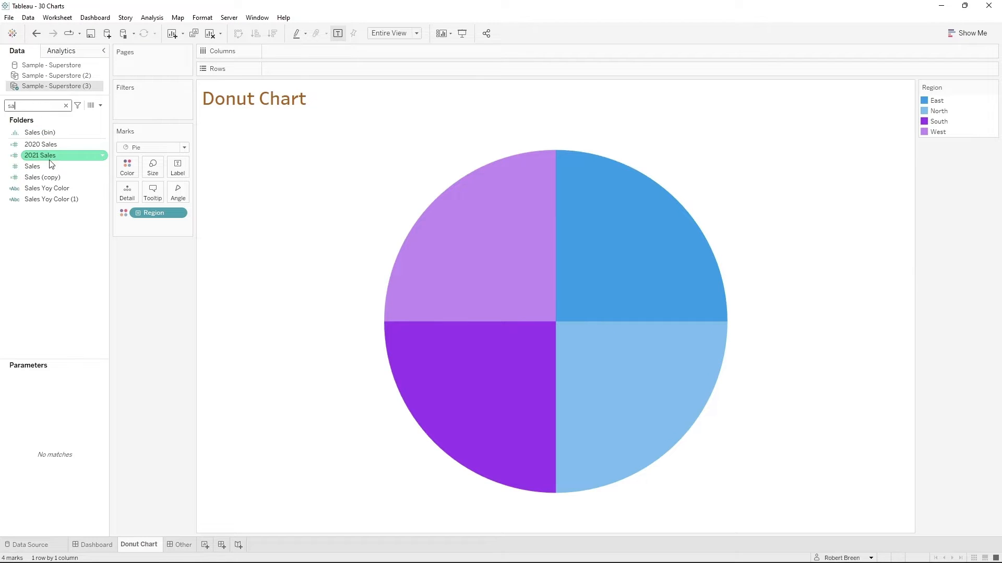
{"action": "left_click_drag", "start_coordinate": [39, 166], "coordinate": [131, 171]}
{"action": "left_click_drag", "start_coordinate": [157, 176], "coordinate": [157, 175]}
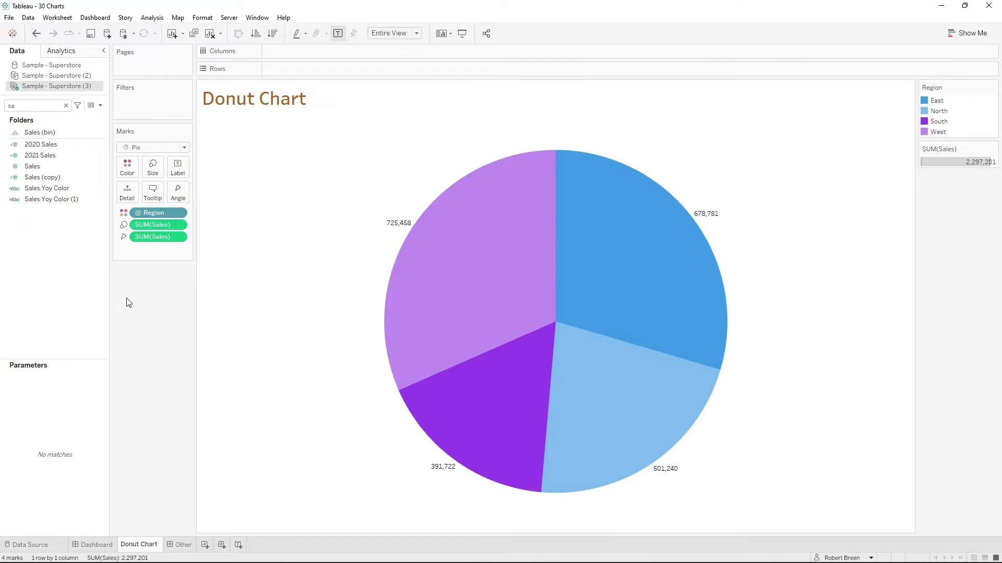
- Add two max(0) calculations side by side to Rows on the Donut Chart sheet
{"action": "double_click", "coordinate": [280, 69]}
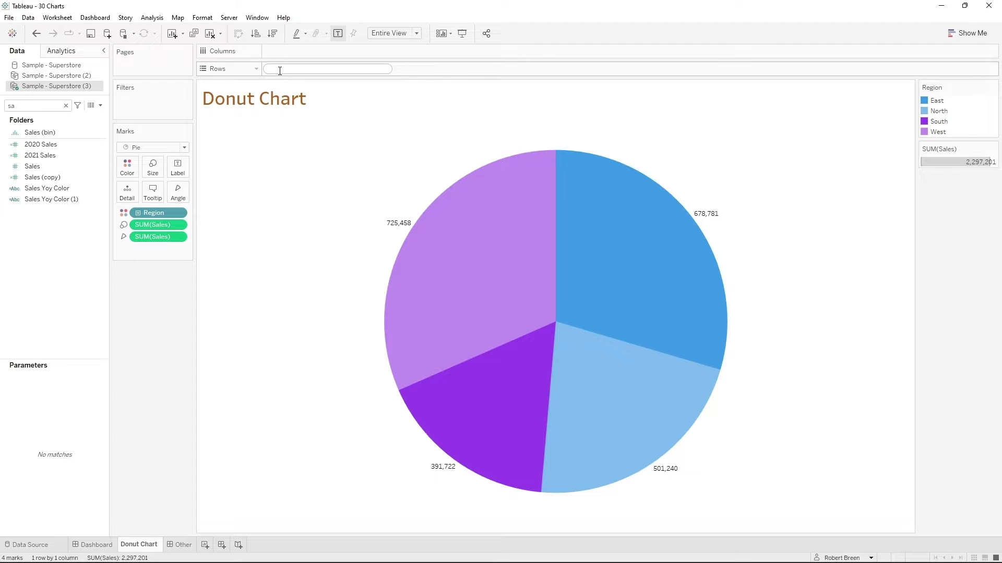
{"action": "type", "text": "max"}
{"action": "type", "text": "()"}
{"action": "type", "text": "0)"}
{"action": "key", "text": "Return"}
{"action": "double_click", "coordinate": [400, 70]}
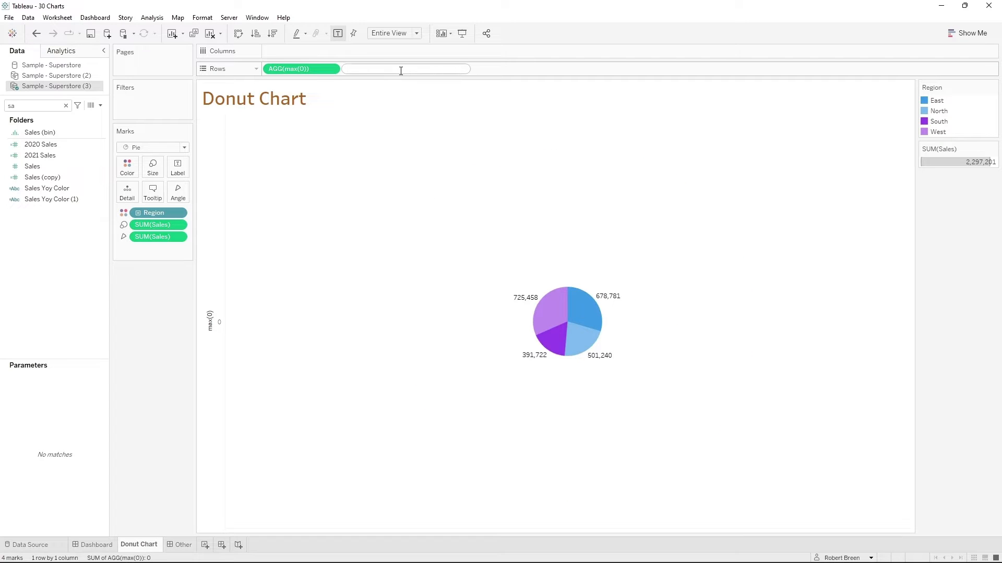
{"action": "type", "text": "max(0)"}
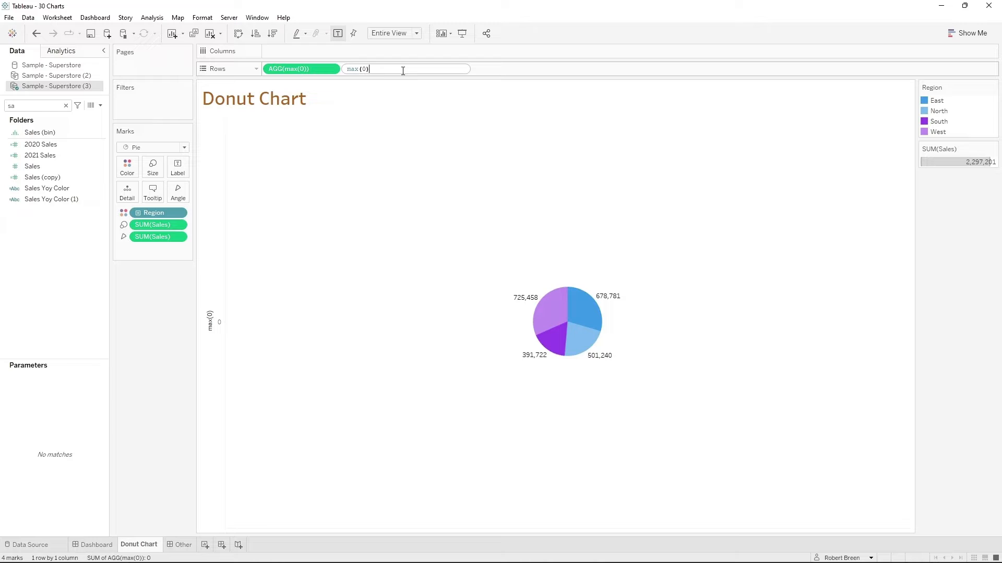
{"action": "key", "text": "Return"}
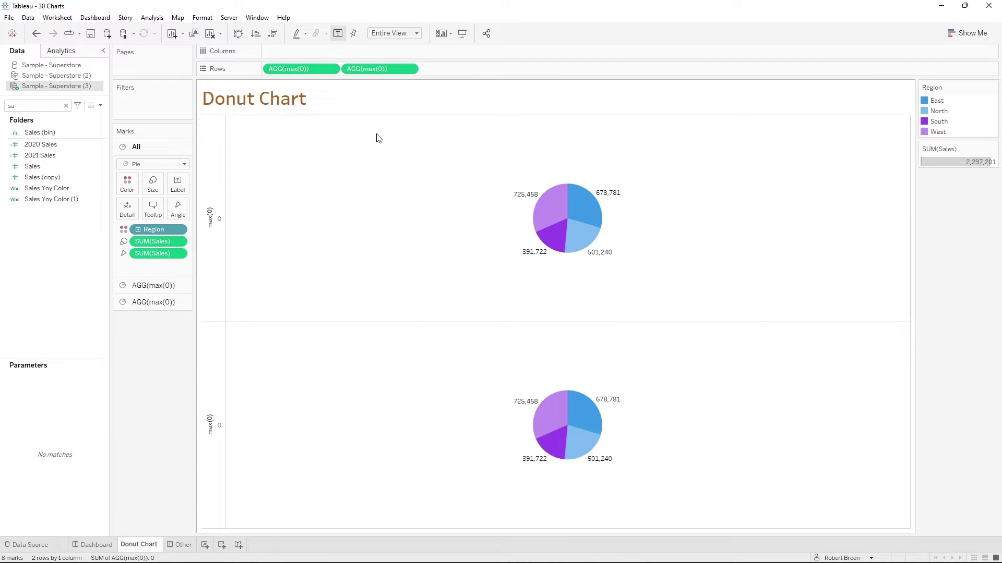
- Remove the Region and Sales fields from the second max(0) marks and color that pie white
{"action": "left_click", "coordinate": [385, 69]}
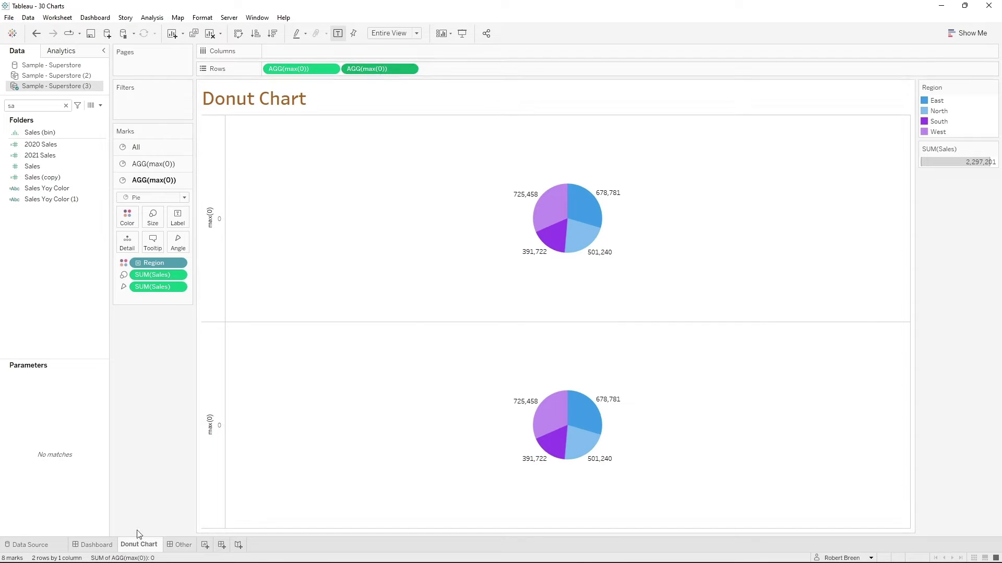
{"action": "left_click", "coordinate": [157, 260]}
{"action": "left_click_drag", "start_coordinate": [161, 290], "coordinate": [154, 350]}
{"action": "left_click", "coordinate": [134, 224]}
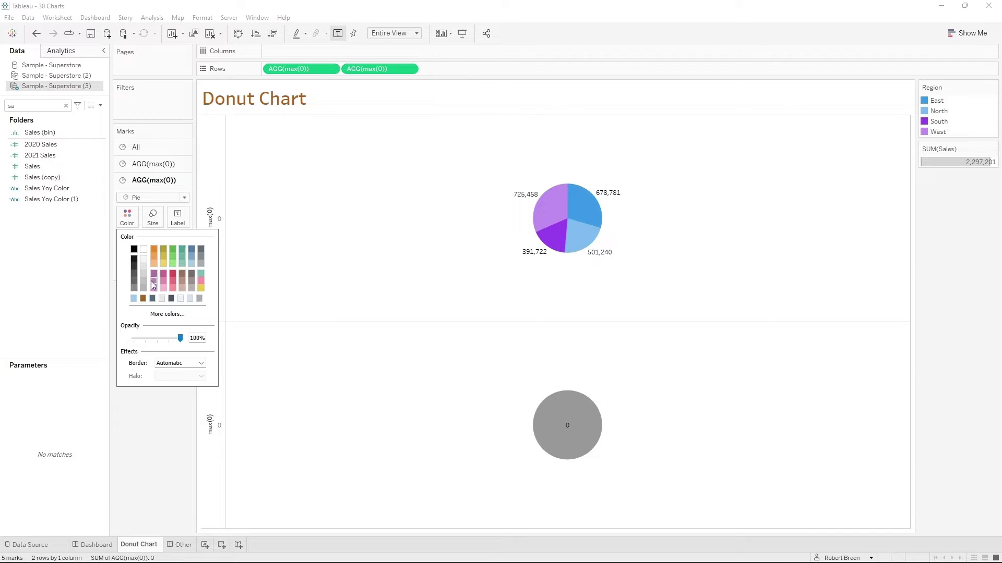
{"action": "left_click", "coordinate": [144, 250]}
{"action": "left_click", "coordinate": [144, 404]}
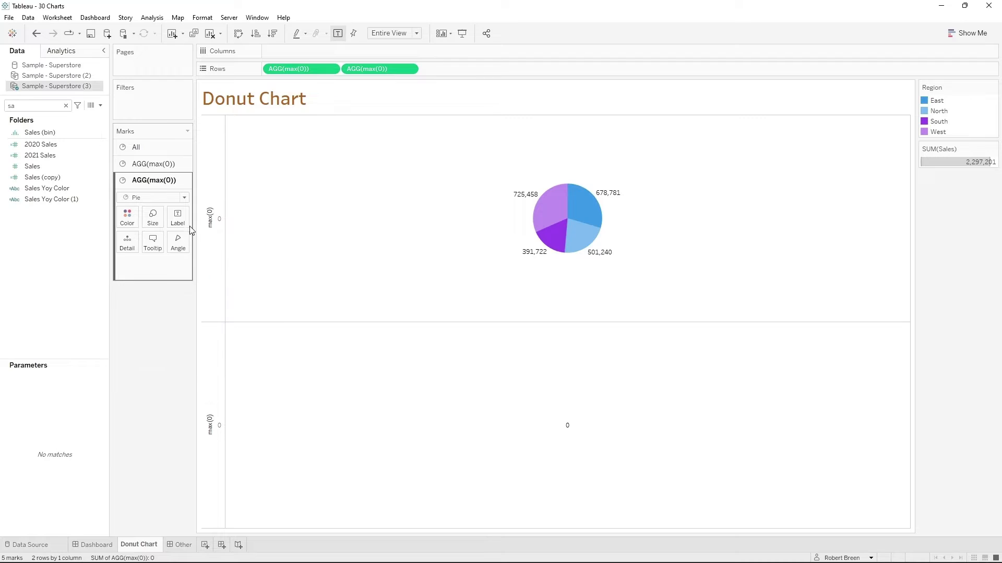
- Turn off the mark labels of the second max(0) pie and reduce its size
{"action": "left_click", "coordinate": [178, 216]}
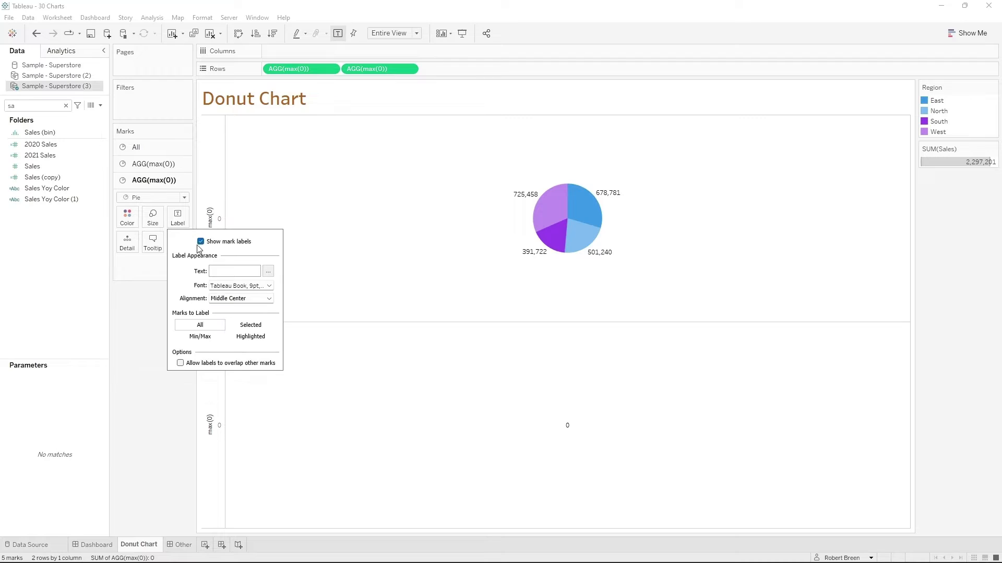
{"action": "left_click", "coordinate": [386, 359]}
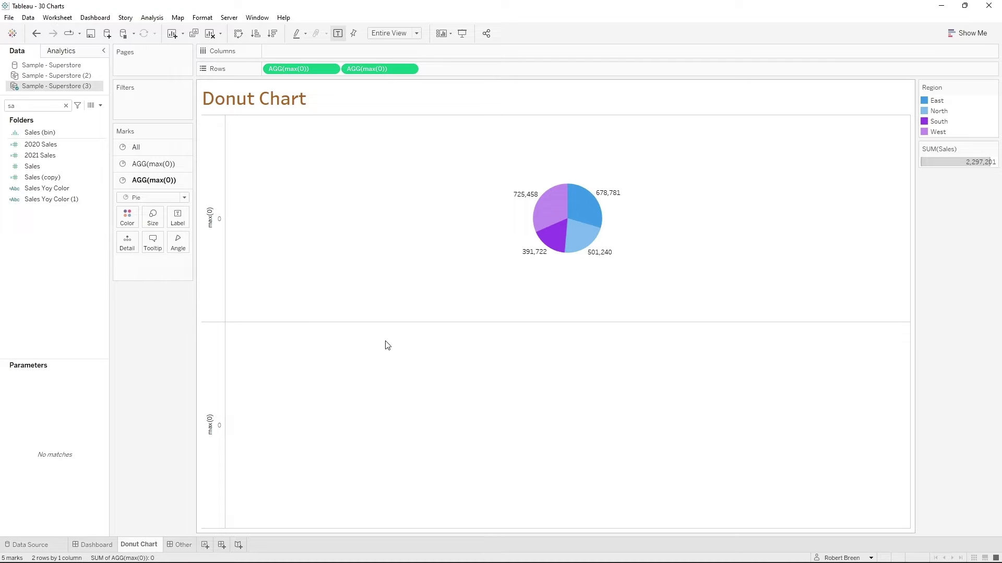
{"action": "left_click", "coordinate": [155, 223]}
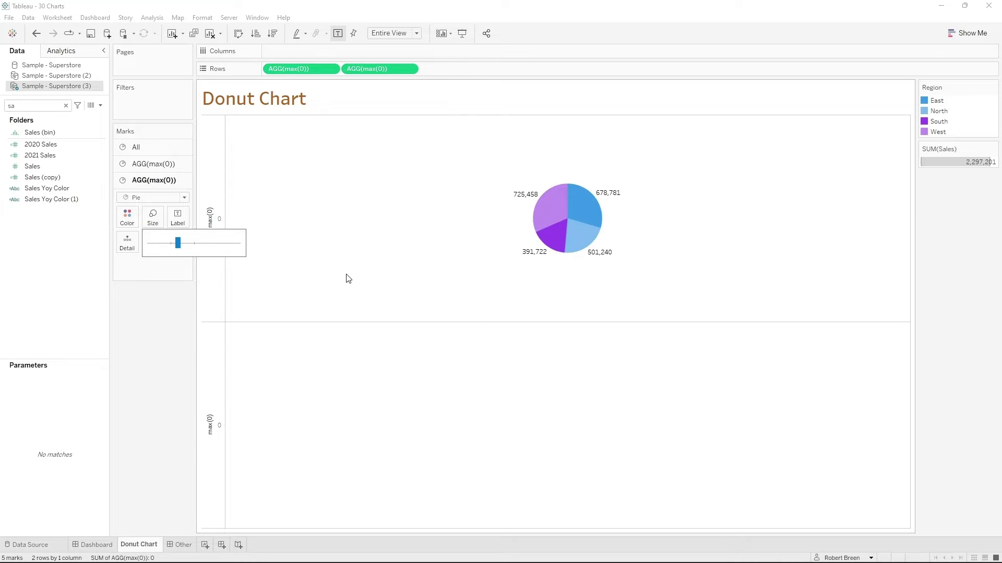
- Combine the two max(0) measures into a dual axis and hide both axis headers
{"action": "left_click", "coordinate": [410, 70]}
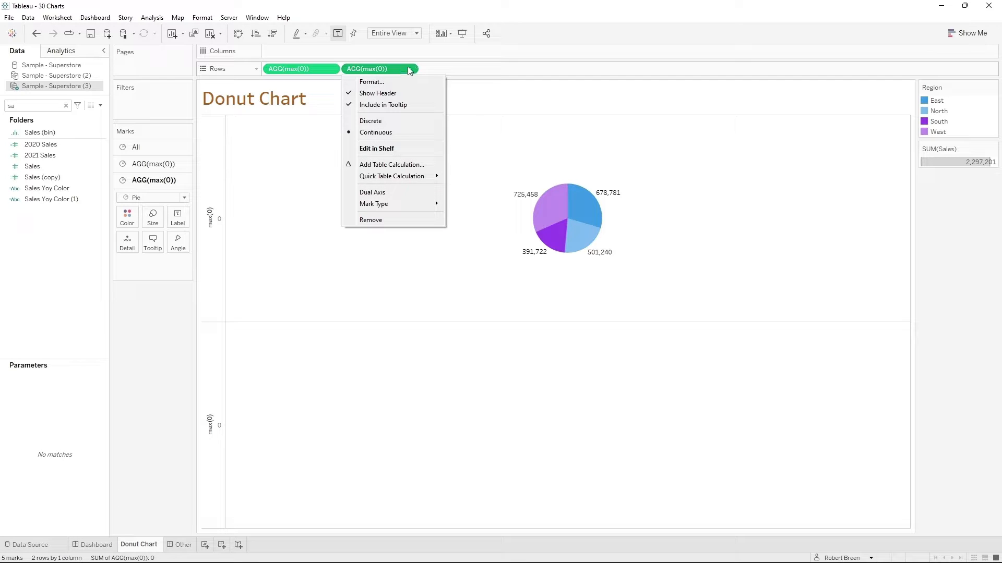
{"action": "left_click", "coordinate": [392, 193]}
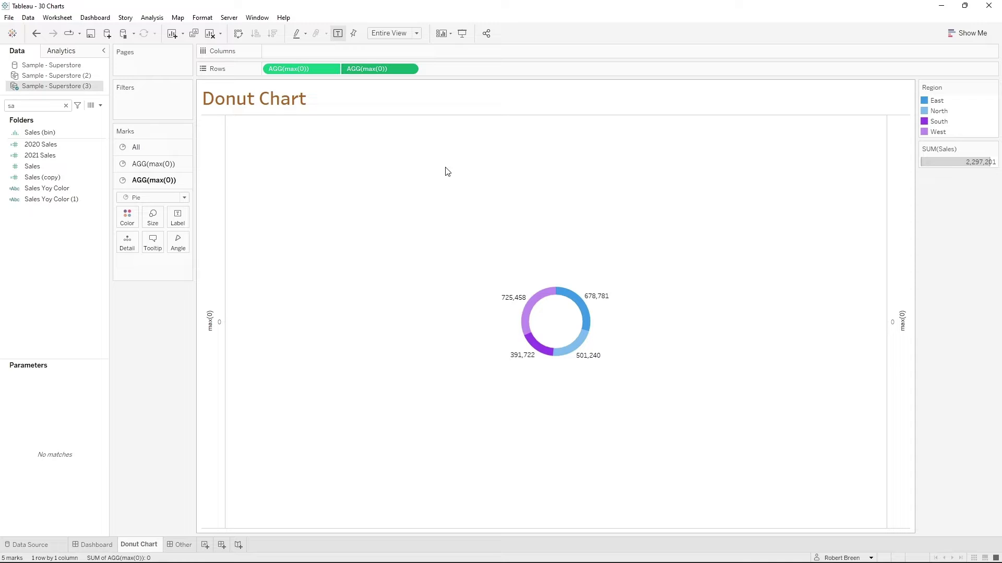
{"action": "right_click", "coordinate": [898, 258]}
{"action": "left_click", "coordinate": [923, 369]}
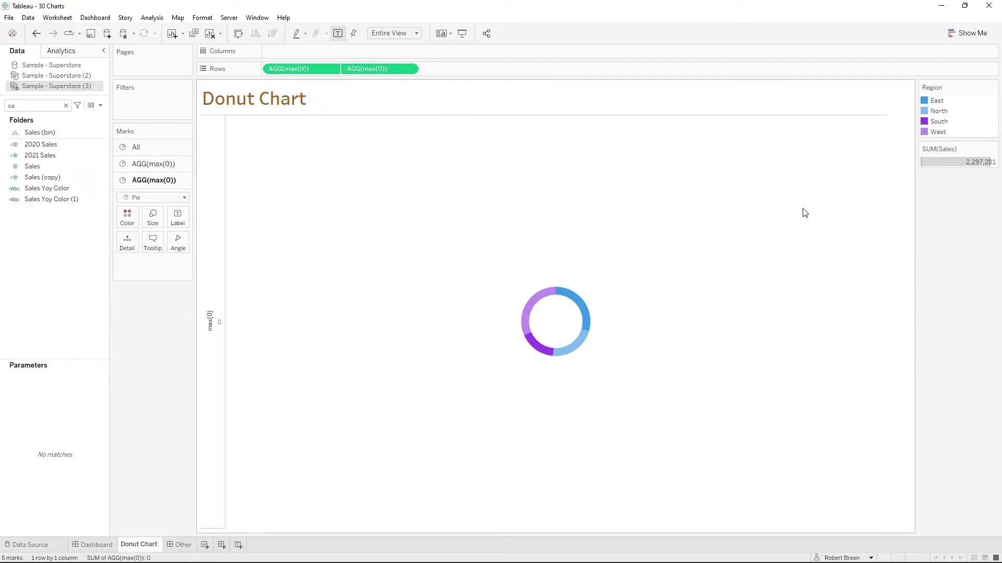
{"action": "right_click", "coordinate": [215, 243]}
{"action": "left_click", "coordinate": [263, 342]}
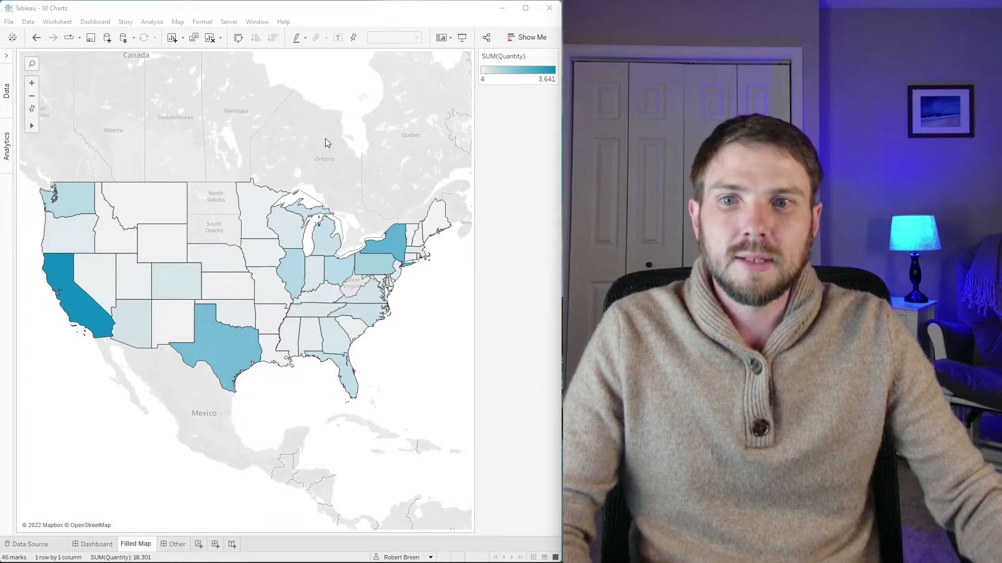
- Plot the State field as a map on the Filled Map sheet
{"action": "mouse_move", "coordinate": [81, 319]}
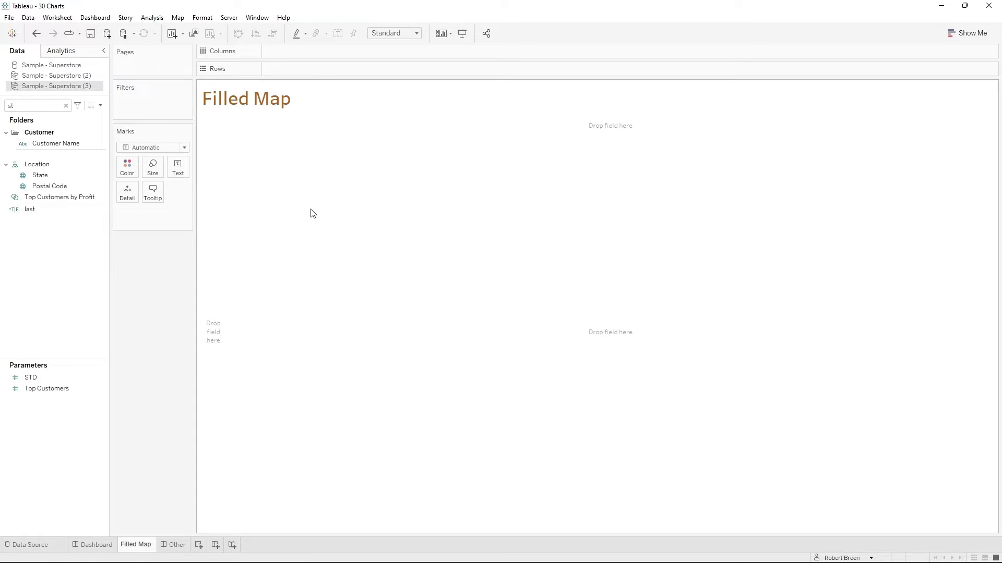
{"action": "left_click", "coordinate": [60, 175]}
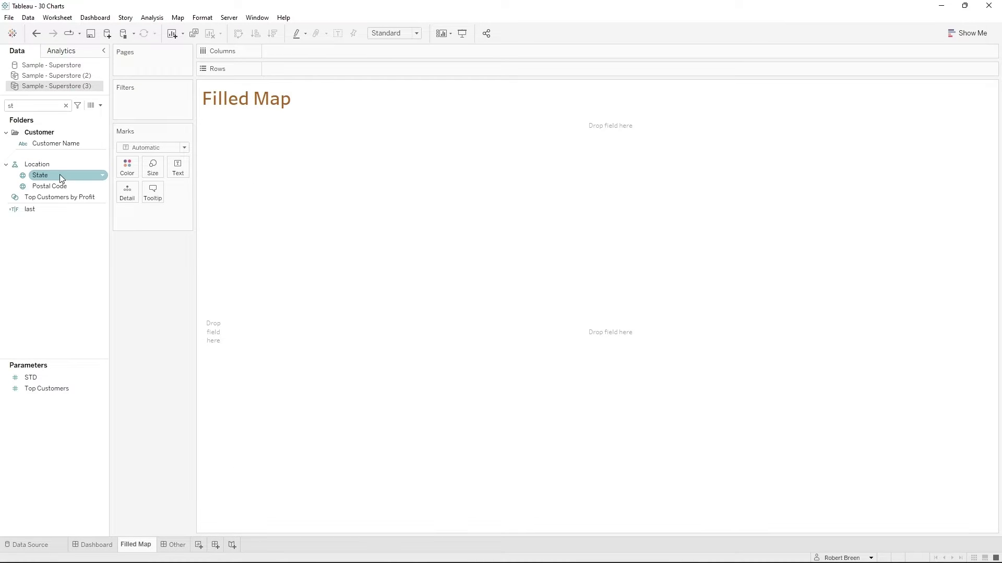
{"action": "left_click", "coordinate": [27, 186]}
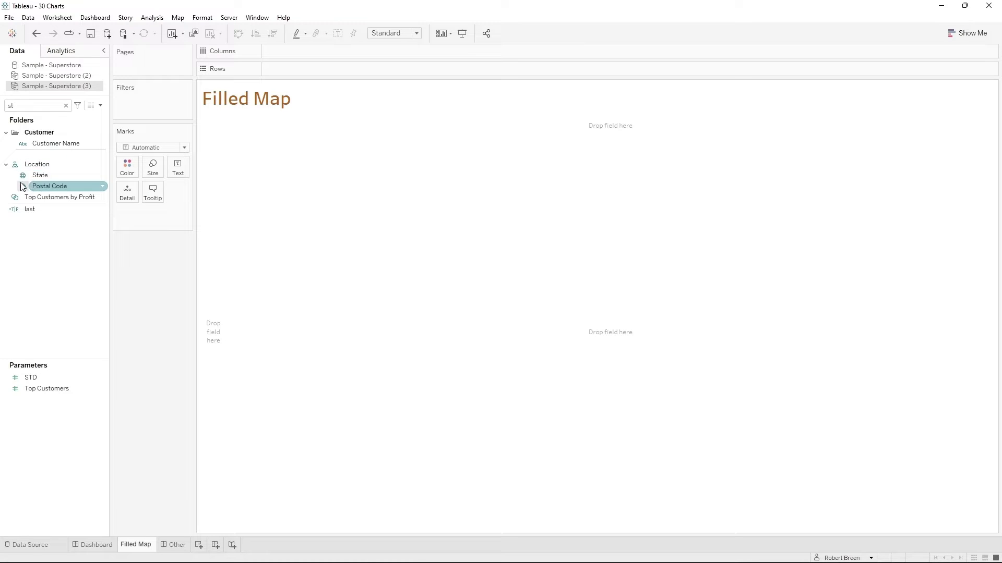
{"action": "double_click", "coordinate": [72, 179]}
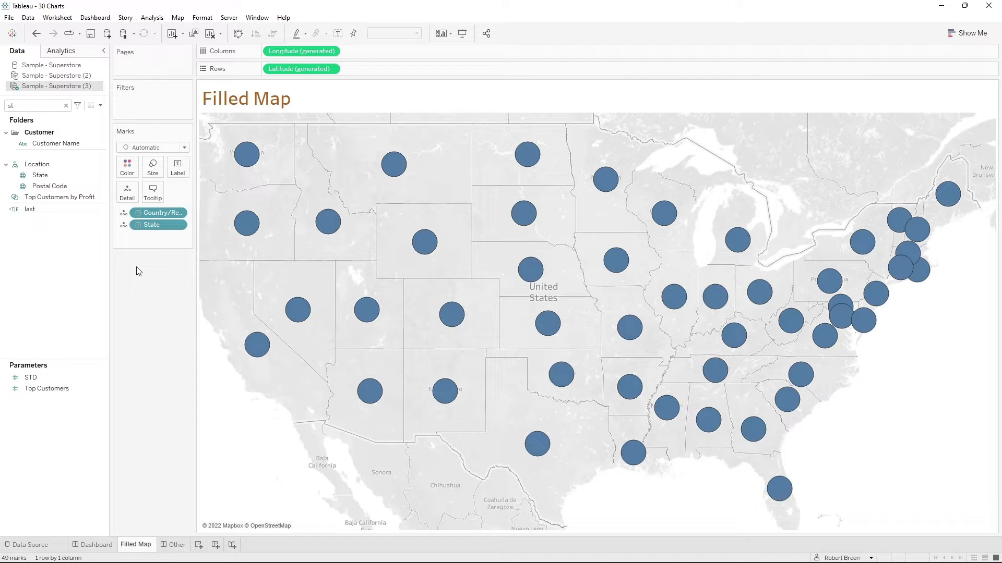
- Find the Quantity field and color the states on the Filled Map by it
{"action": "key", "text": "BackSpace"}
{"action": "key", "text": "BackSpace"}
{"action": "type", "text": "qua"}
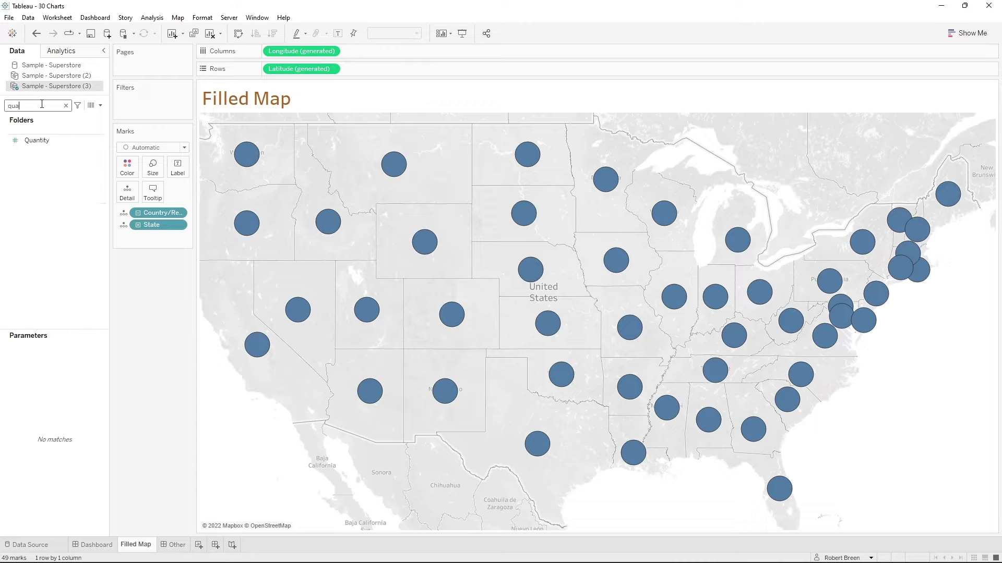
{"action": "type", "text": "n"}
{"action": "mouse_move", "coordinate": [47, 140]}
{"action": "left_mouse_down"}
{"action": "mouse_move", "coordinate": [99, 145]}
{"action": "mouse_move", "coordinate": [130, 173]}
{"action": "left_mouse_up"}
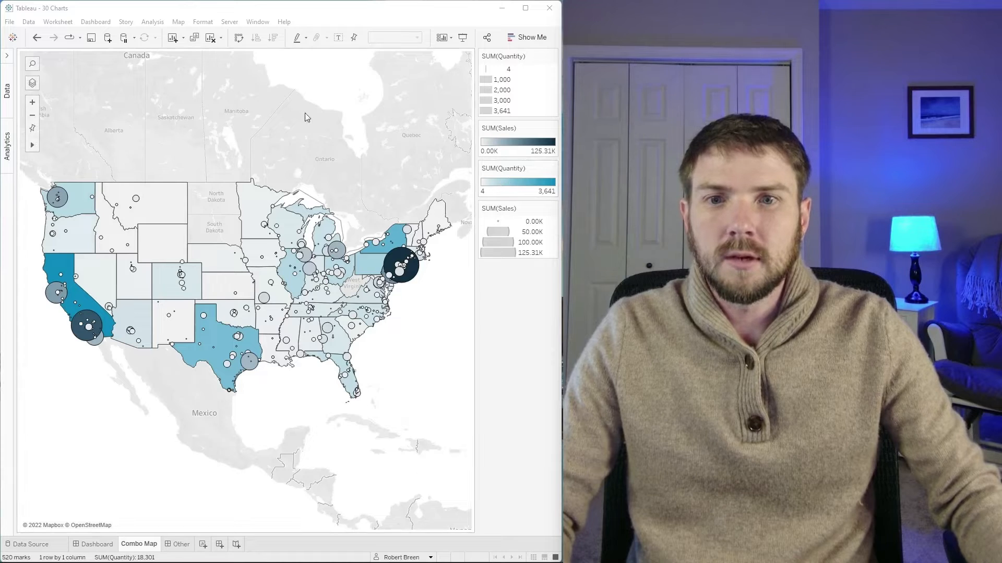
- Plot the State field as a map on the Combo Map sheet and color the states by Sales
{"action": "mouse_move", "coordinate": [410, 283]}
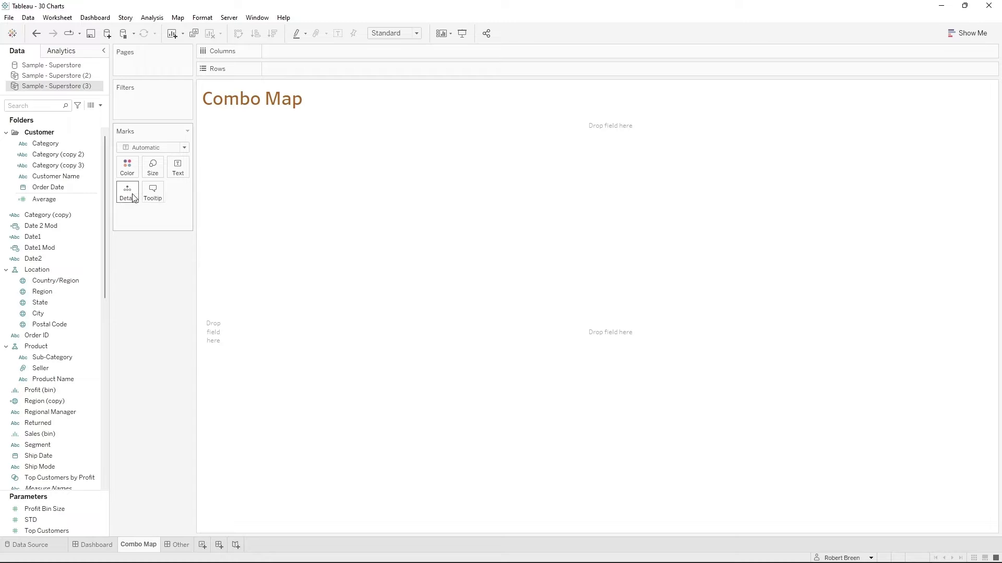
{"action": "left_click", "coordinate": [42, 106]}
{"action": "type", "text": "s"}
{"action": "left_click_drag", "start_coordinate": [40, 175], "coordinate": [255, 119]}
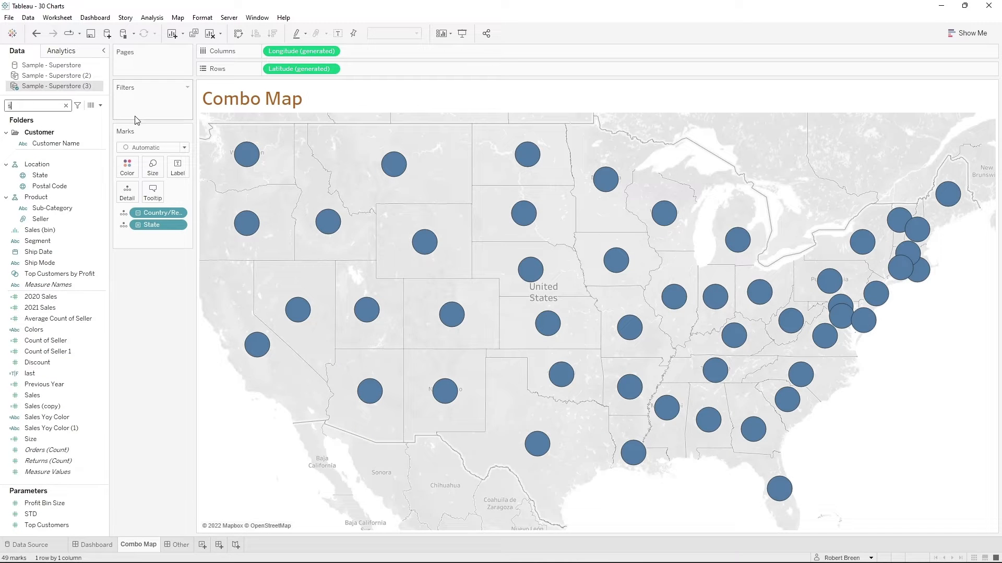
{"action": "type", "text": "a"}
{"action": "left_click_drag", "start_coordinate": [36, 172], "coordinate": [127, 166]}
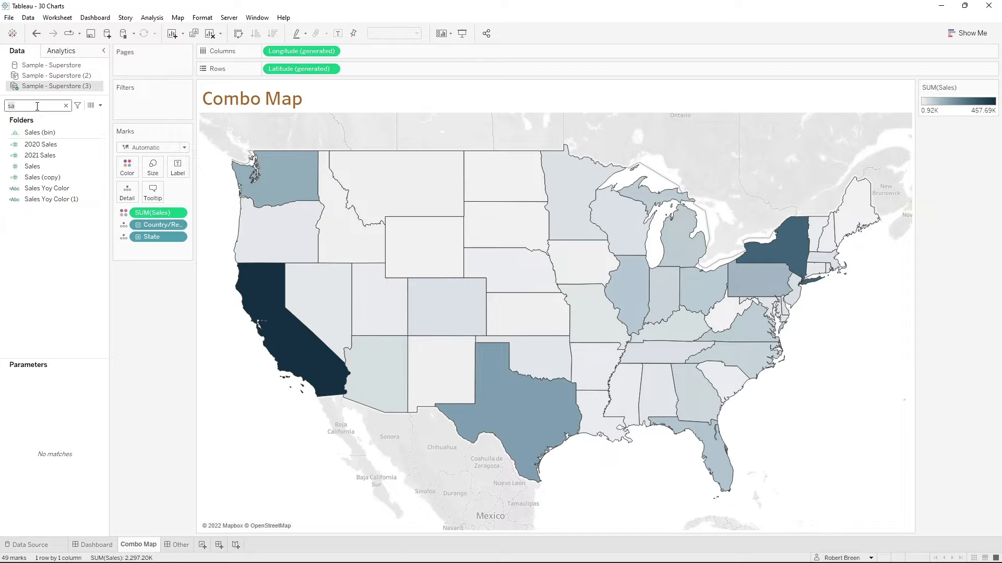
- Add a second generated Latitude field to Rows and color that map by Quantity instead of Sales
{"action": "type", "text": "lat"}
{"action": "left_click_drag", "start_coordinate": [39, 140], "coordinate": [376, 71]}
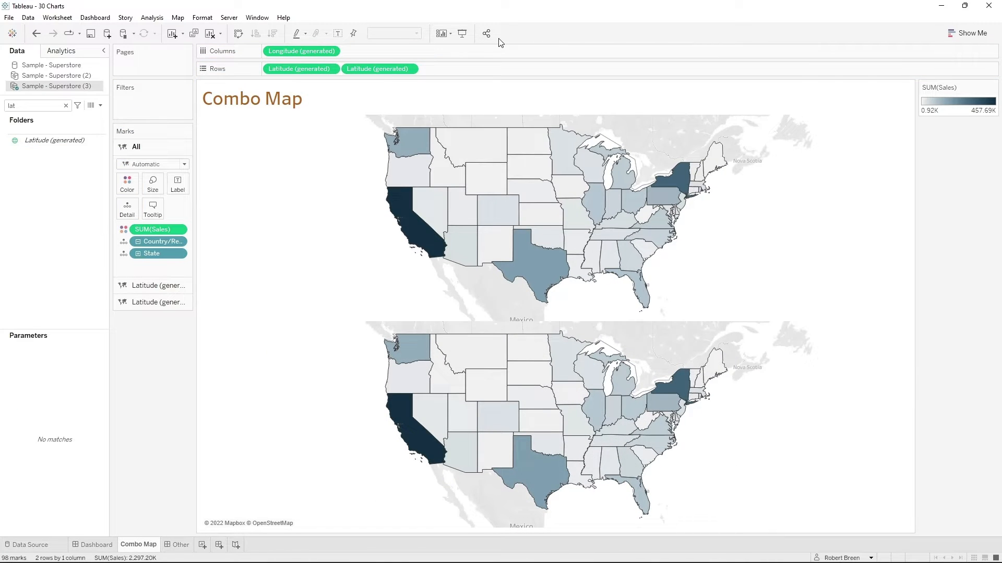
{"action": "left_click", "coordinate": [386, 69]}
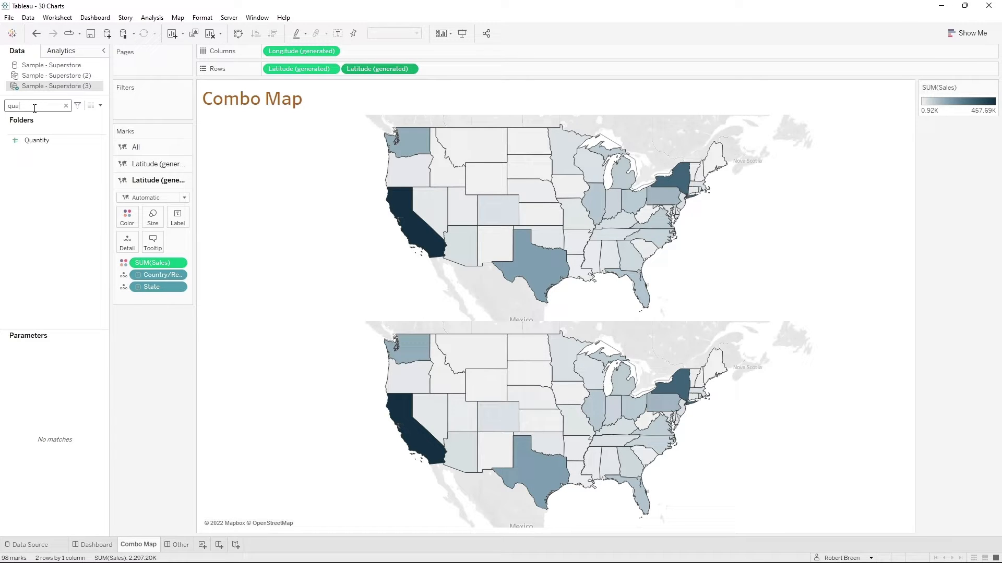
{"action": "left_click_drag", "start_coordinate": [35, 141], "coordinate": [123, 218]}
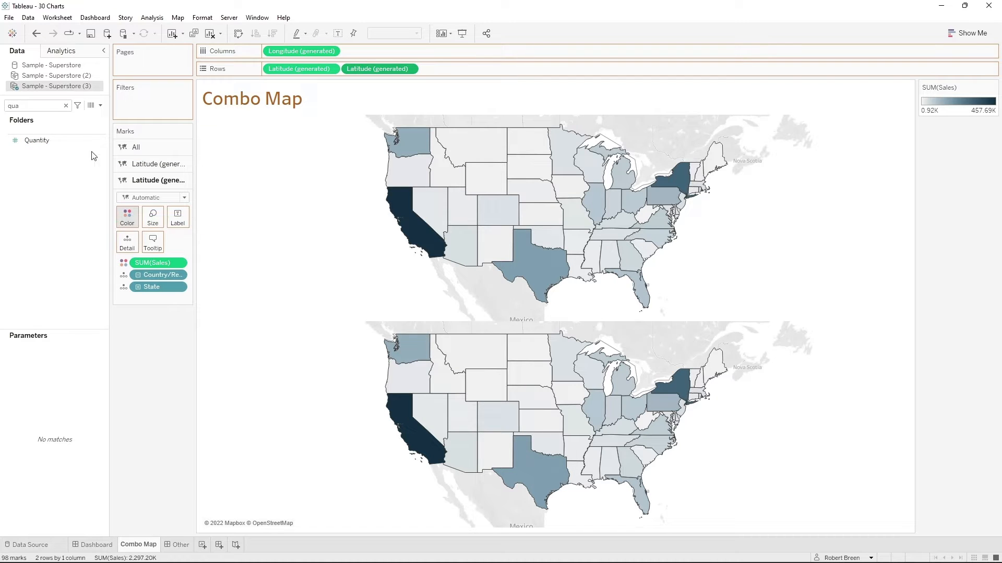
- Find the City field and add it as detail to the second Latitude map's marks
{"action": "key", "text": "BackSpace"}
{"action": "key", "text": "BackSpace"}
{"action": "key", "text": "BackSpace"}
{"action": "type", "text": "city"}
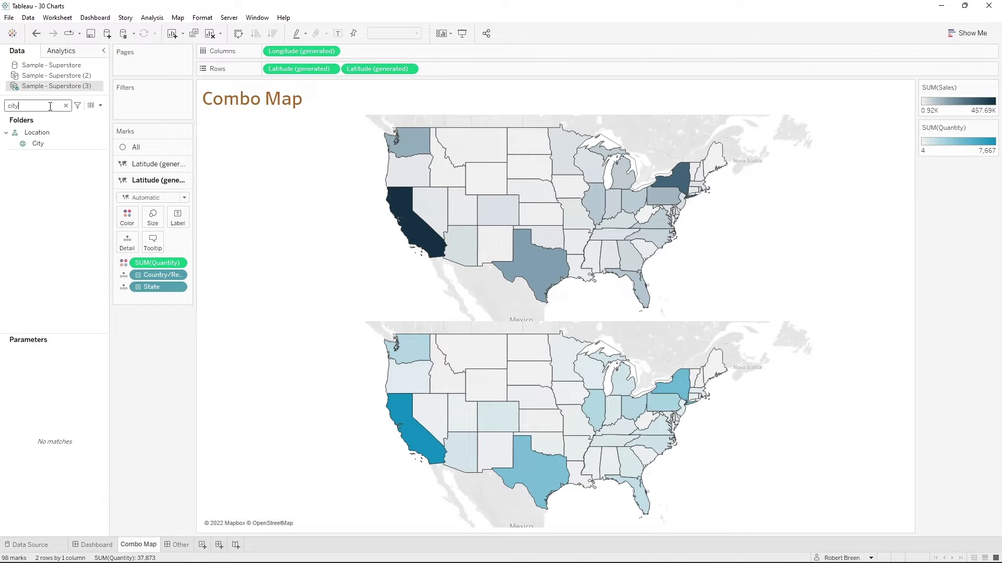
{"action": "left_click", "coordinate": [54, 142]}
{"action": "left_click_drag", "start_coordinate": [53, 138], "coordinate": [126, 241]}
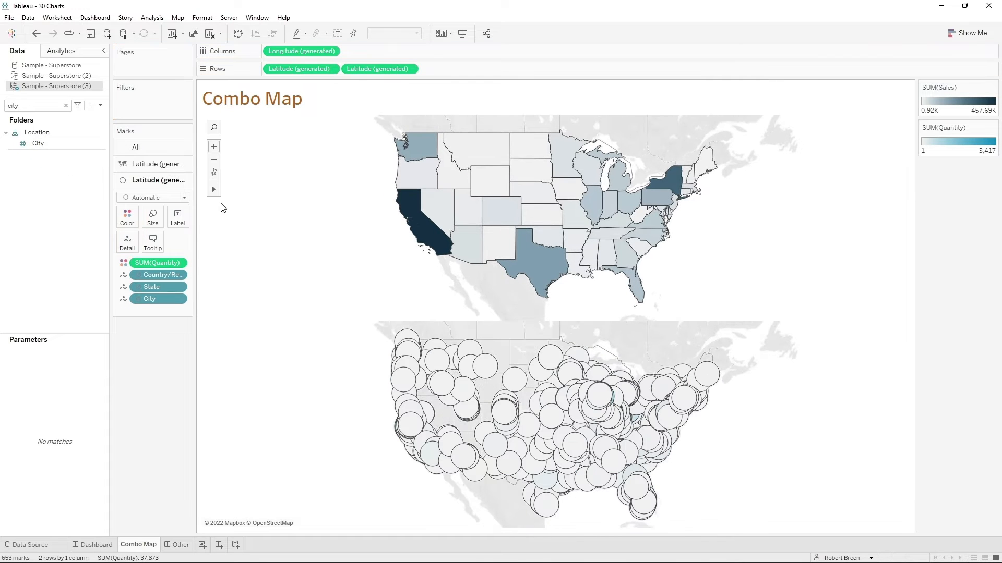
- Shrink the city circles on the second Latitude map and size them by the Quantity field
{"action": "left_click", "coordinate": [152, 216]}
{"action": "left_click", "coordinate": [214, 250]}
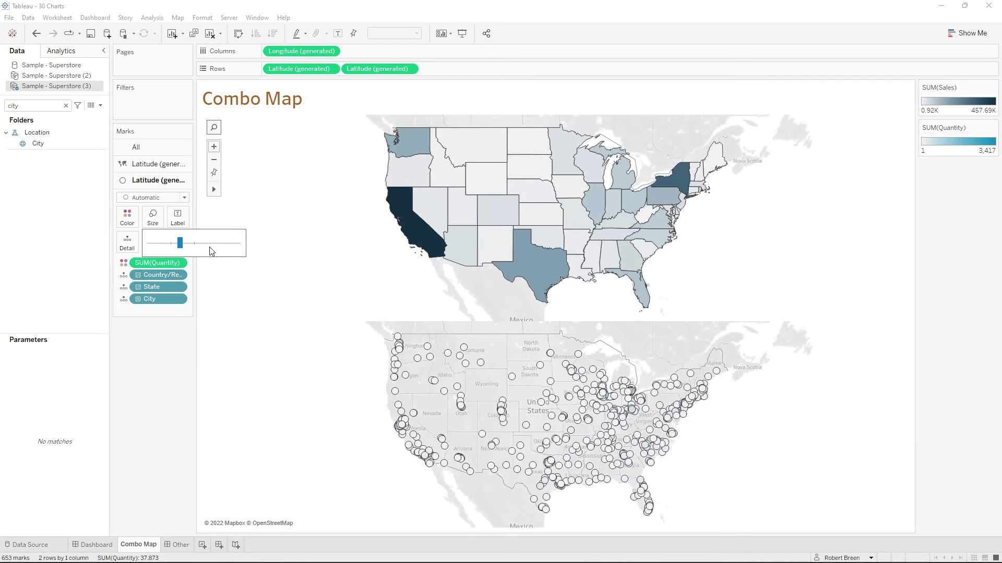
{"action": "double_click", "coordinate": [40, 106]}
{"action": "type", "text": "qu"}
{"action": "left_click_drag", "start_coordinate": [37, 141], "coordinate": [154, 221]}
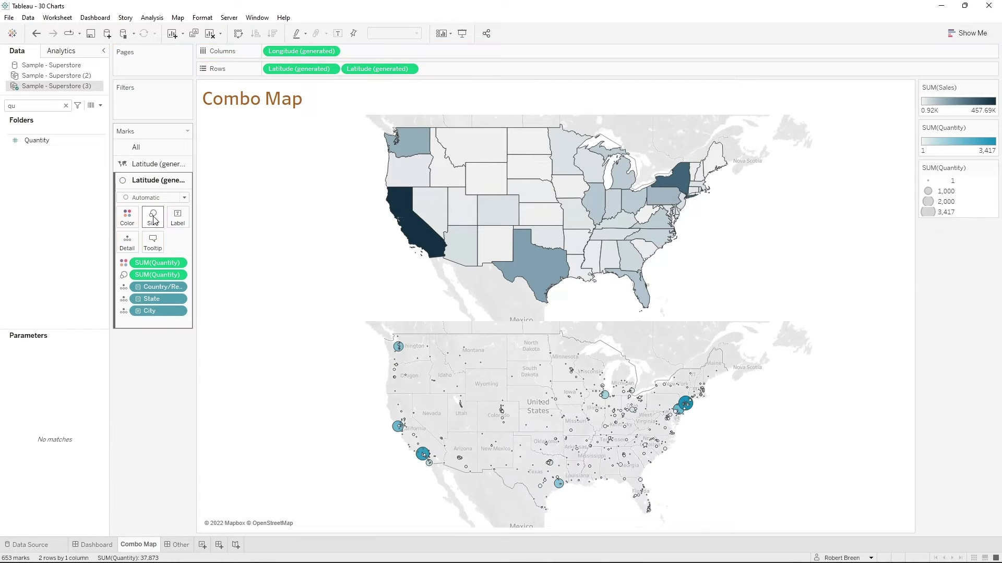
- Slightly enlarge the city circles and overlay the two Latitude maps as a dual axis
{"action": "left_click", "coordinate": [159, 220]}
{"action": "left_click", "coordinate": [195, 244]}
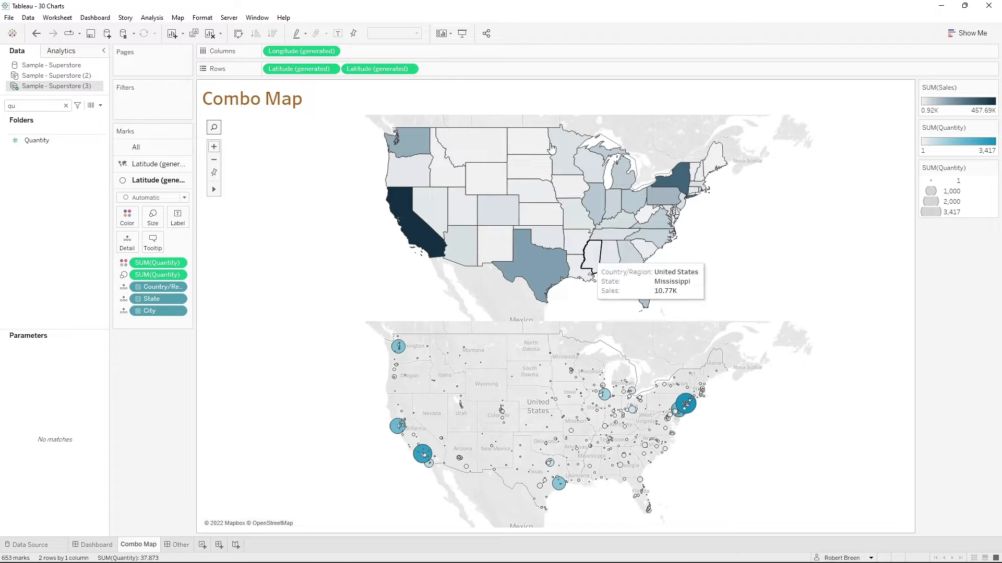
{"action": "left_click", "coordinate": [410, 69]}
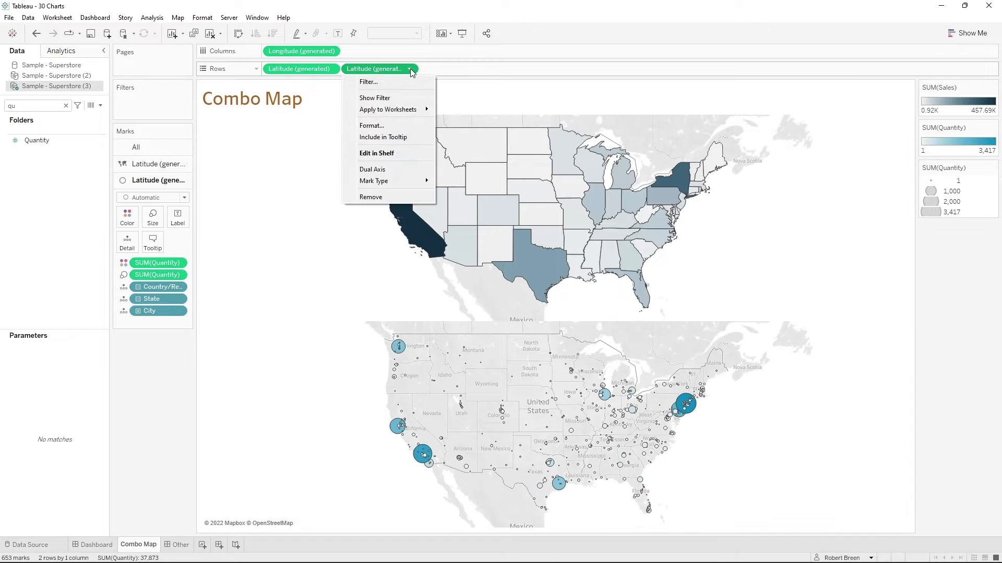
{"action": "left_click", "coordinate": [393, 169]}
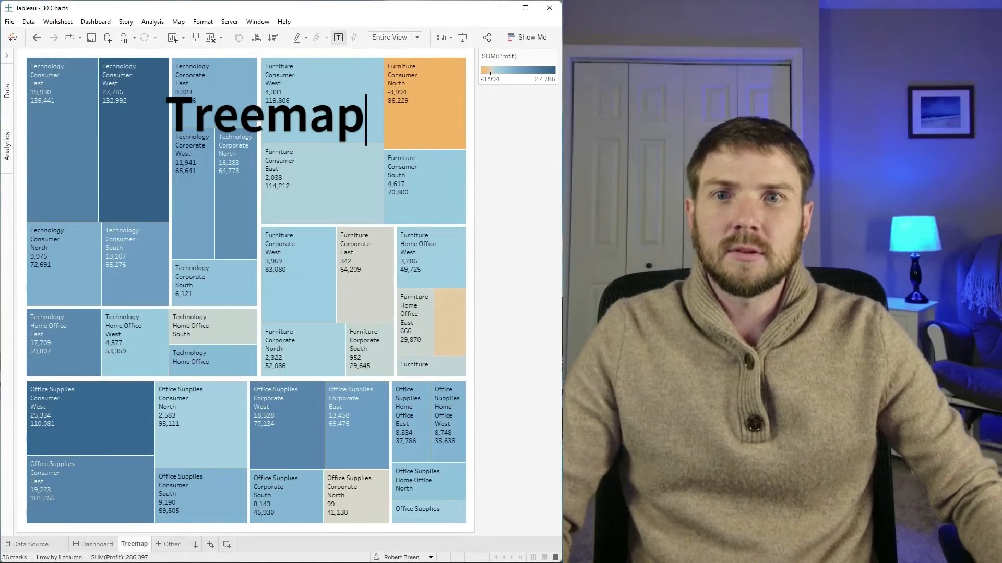
{"action": "mouse_move", "coordinate": [266, 198]}
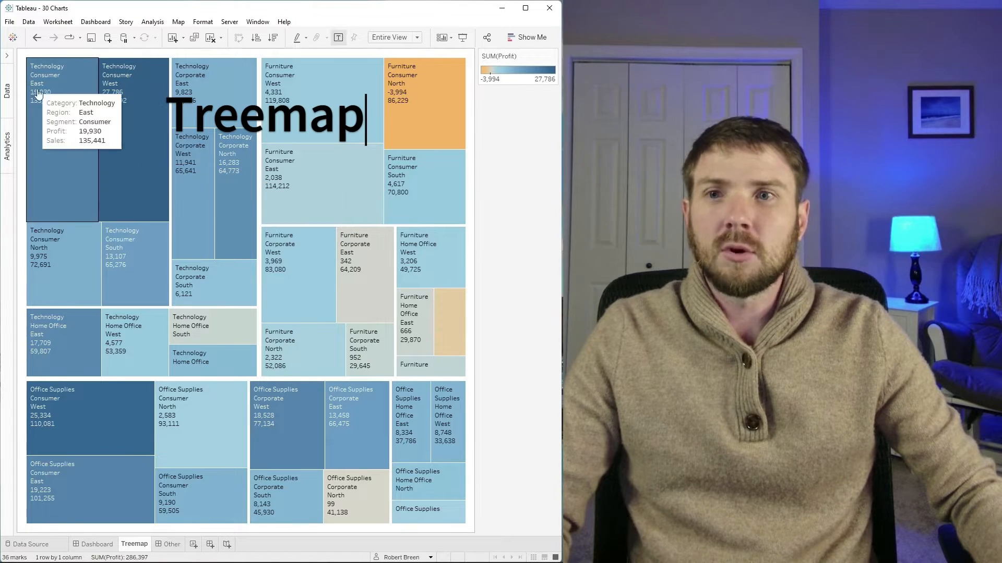
{"action": "mouse_move", "coordinate": [129, 146]}
{"action": "mouse_move", "coordinate": [191, 107]}
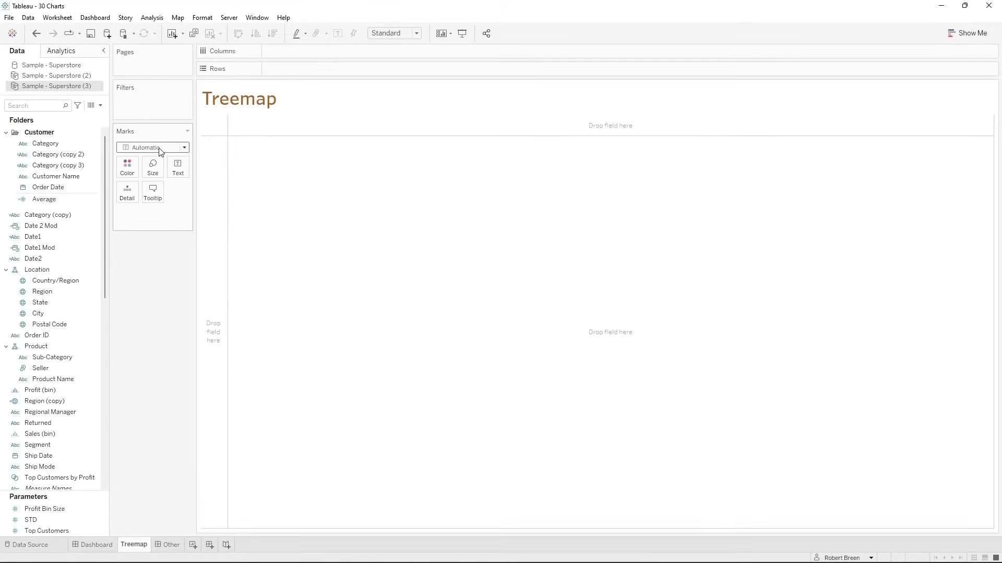
- Set the Treemap sheet's mark type to Square and add Category and Segment as detail
{"action": "left_click", "coordinate": [160, 147]}
{"action": "left_click", "coordinate": [161, 202]}
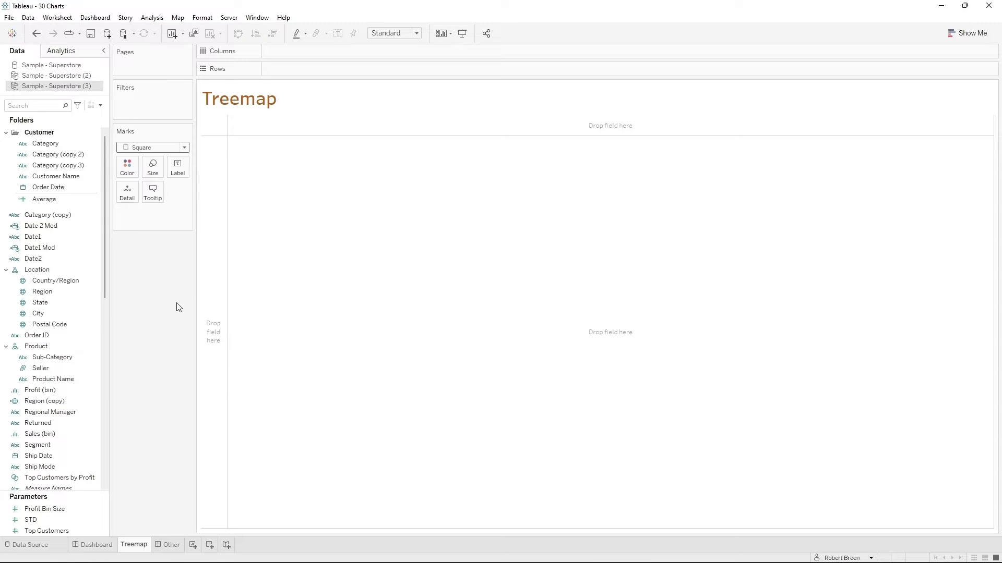
{"action": "left_click_drag", "start_coordinate": [47, 144], "coordinate": [127, 189]}
{"action": "left_click", "coordinate": [36, 106]}
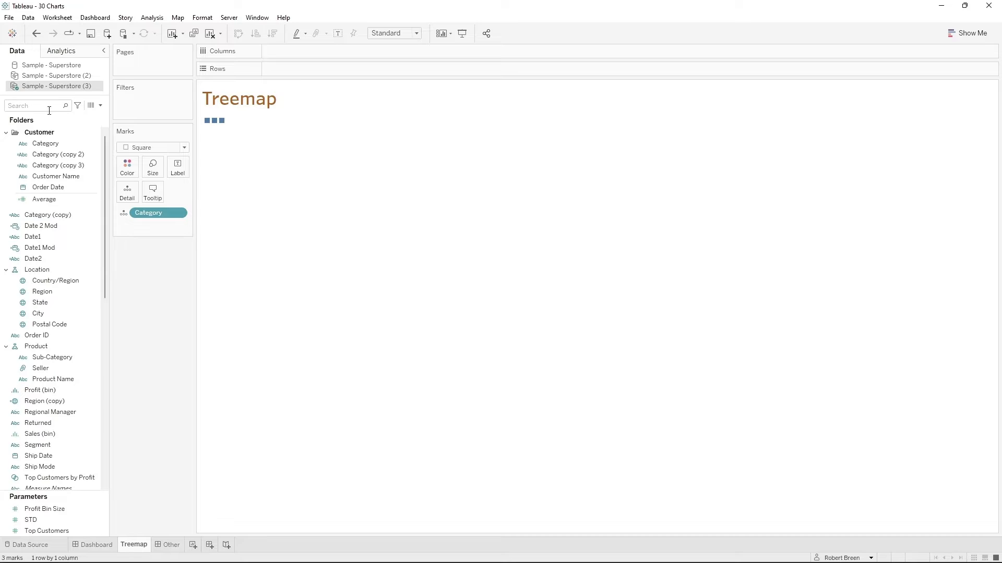
{"action": "type", "text": "se"}
{"action": "left_click_drag", "start_coordinate": [57, 152], "coordinate": [135, 223]}
- Size the treemap's squares by Quantity and color them by Profit
{"action": "double_click", "coordinate": [31, 105]}
{"action": "type", "text": "q"}
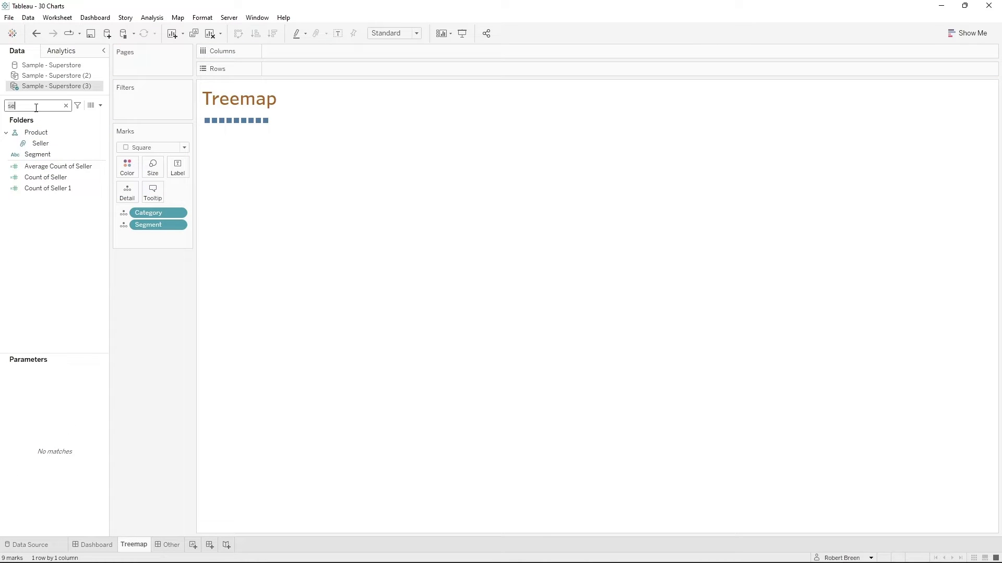
{"action": "left_click_drag", "start_coordinate": [55, 138], "coordinate": [153, 166]}
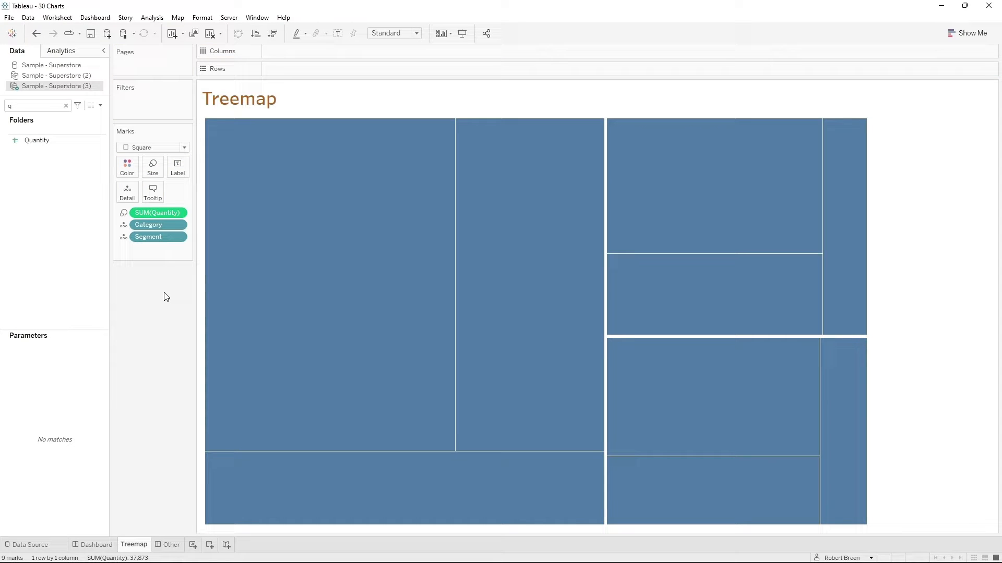
{"action": "type", "text": "pr"}
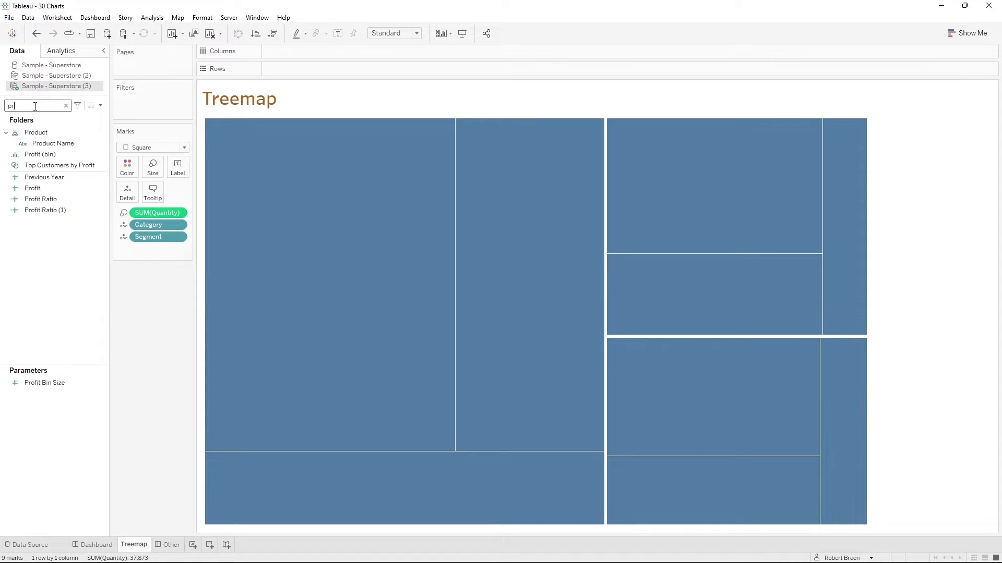
{"action": "left_click_drag", "start_coordinate": [61, 190], "coordinate": [130, 168]}
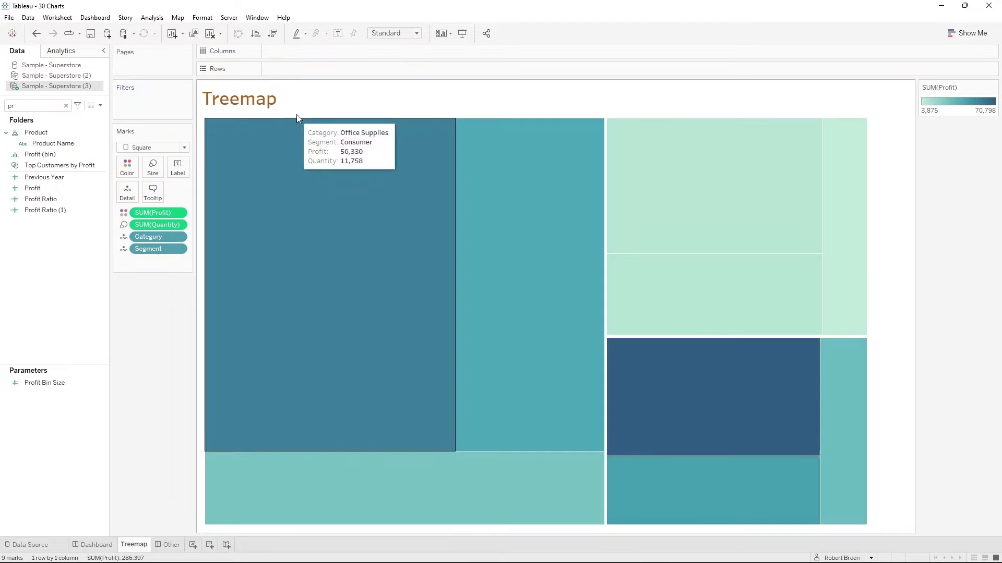
- Apply the Orange-Blue Diverging palette to the treemap's Profit colors
{"action": "left_click", "coordinate": [993, 87]}
{"action": "left_click", "coordinate": [600, 243]}
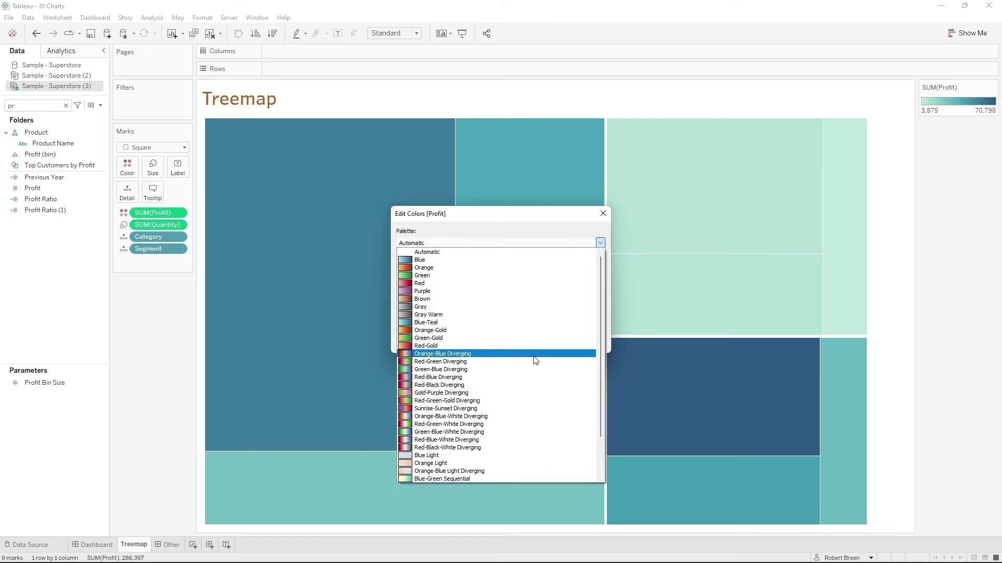
{"action": "left_click", "coordinate": [536, 354]}
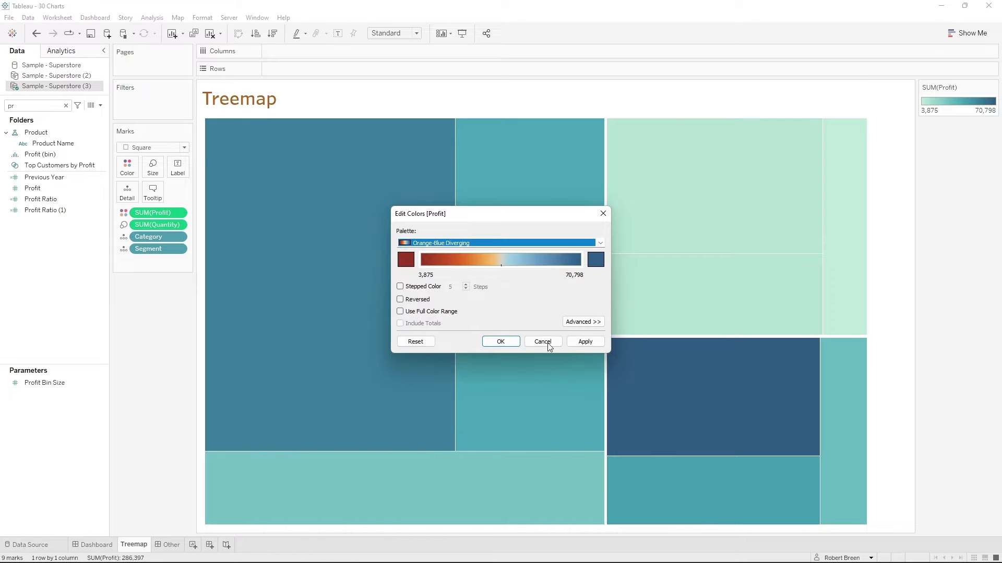
{"action": "left_click", "coordinate": [588, 345]}
{"action": "left_click", "coordinate": [501, 344]}
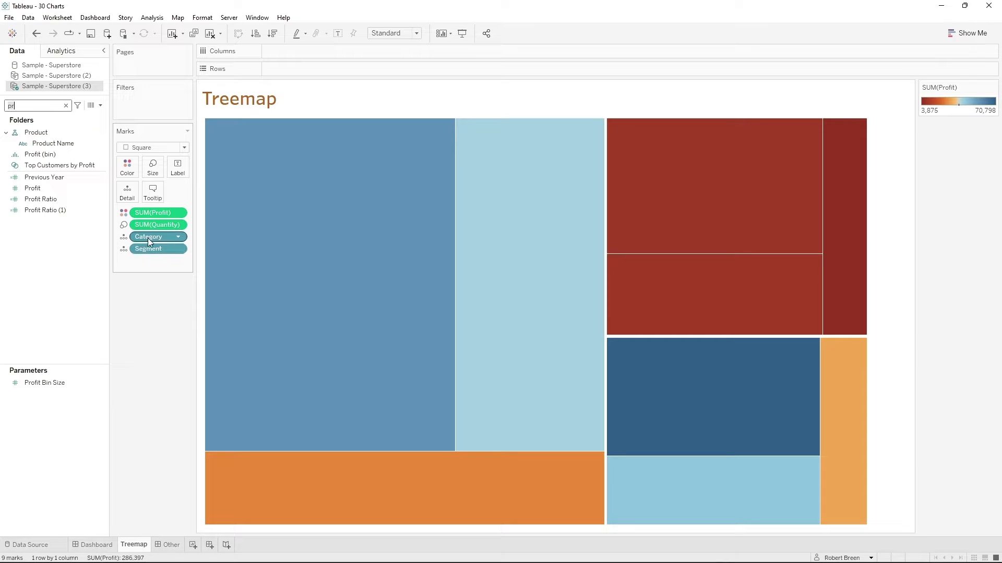
- Label the treemap's squares with copies of Category, Segment, Quantity and Profit, keeping the existing encodings
{"action": "left_click_drag", "start_coordinate": [148, 238], "coordinate": [178, 168]}
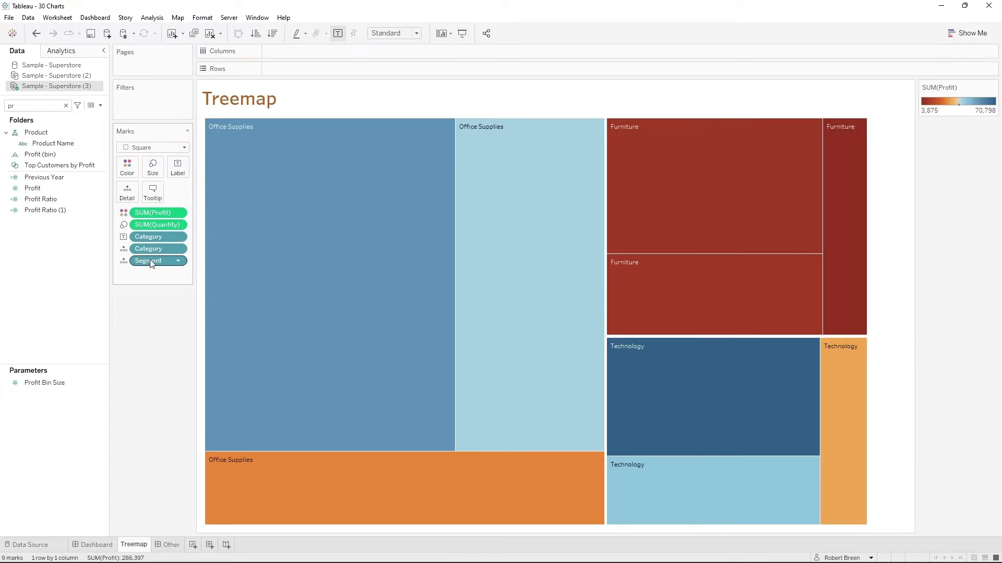
{"action": "left_click_drag", "start_coordinate": [151, 264], "coordinate": [178, 173]}
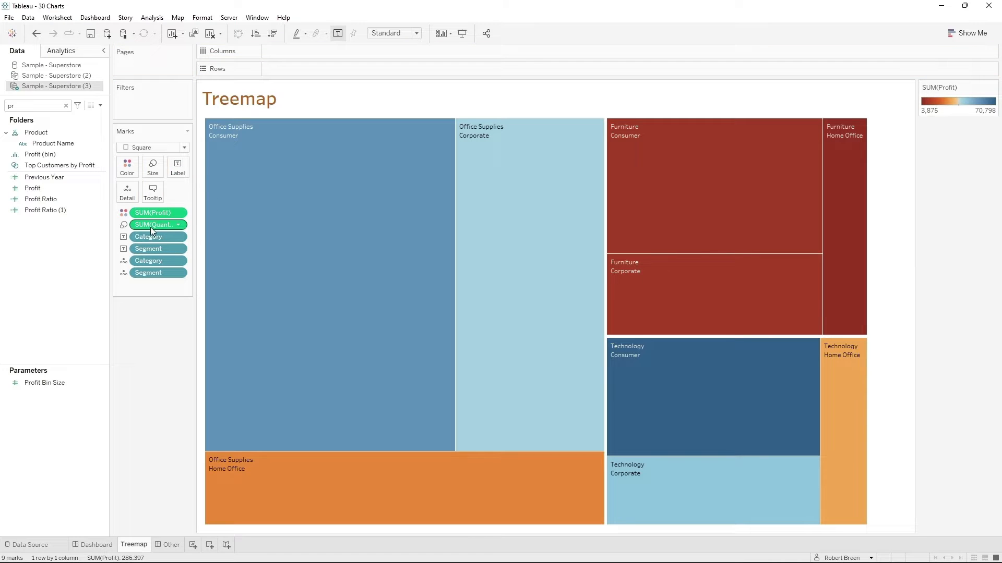
{"action": "left_click_drag", "start_coordinate": [151, 227], "coordinate": [187, 165]}
{"action": "left_click_drag", "start_coordinate": [161, 216], "coordinate": [177, 170]}
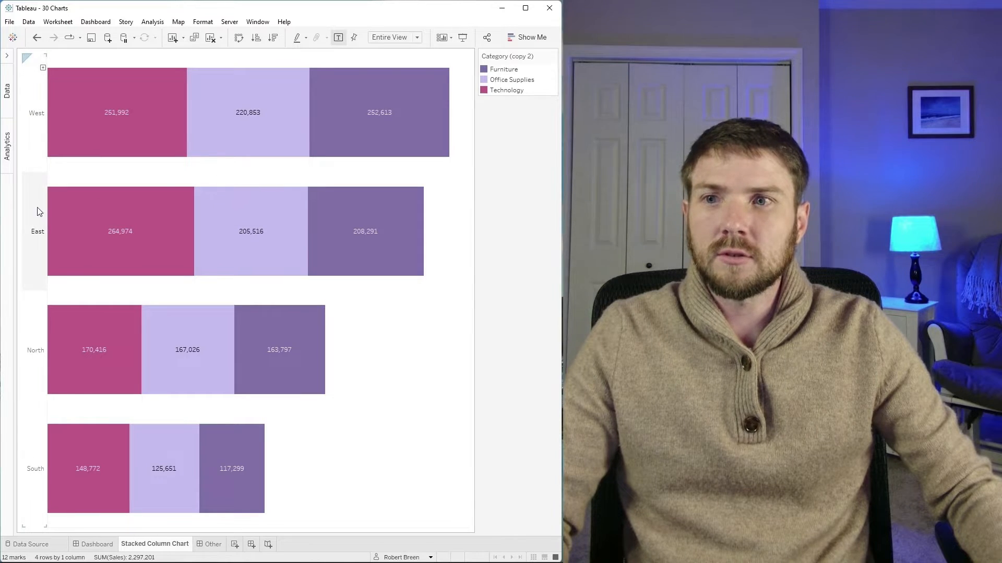
{"action": "mouse_move", "coordinate": [130, 147]}
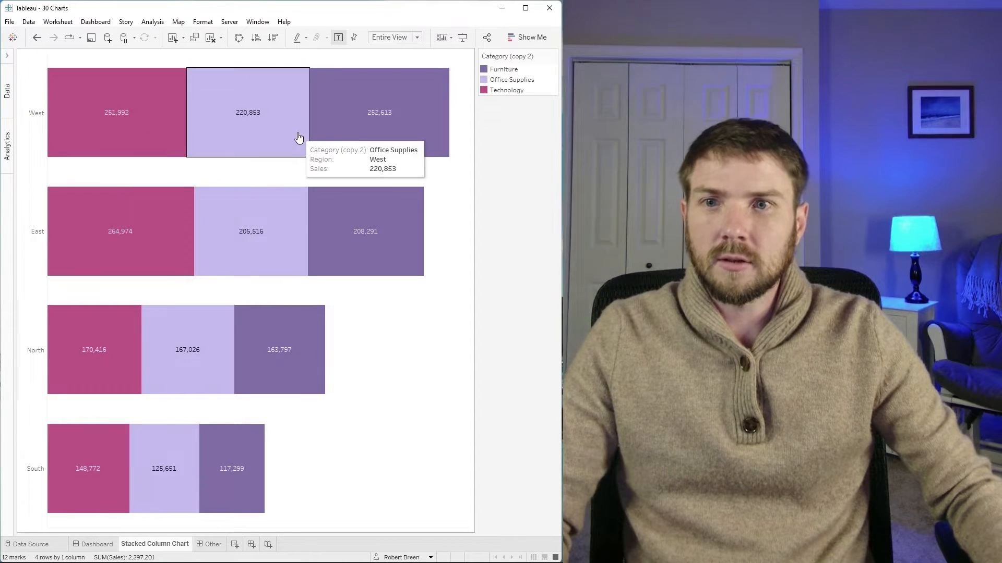
{"action": "mouse_move", "coordinate": [281, 108]}
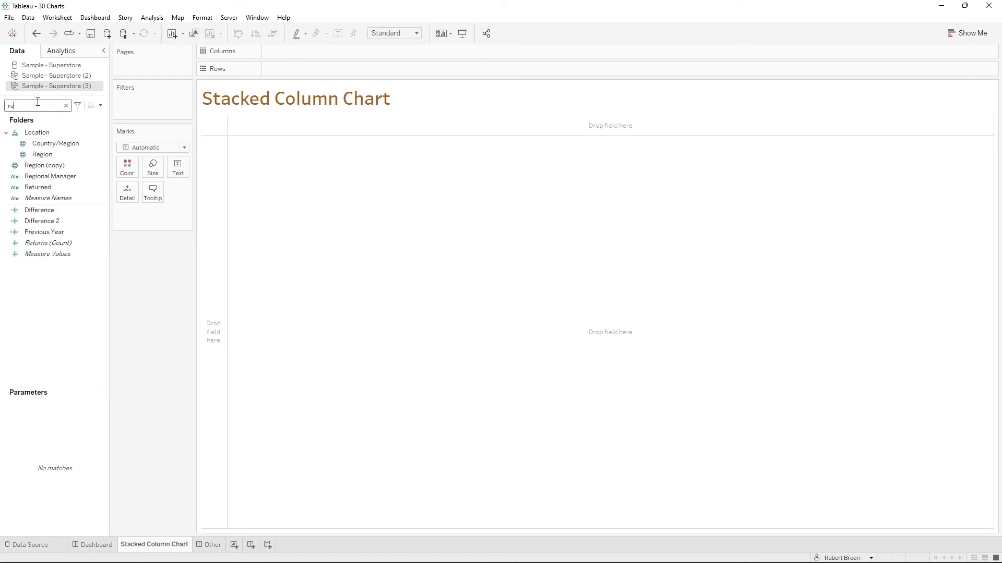
- Plot Sales on Columns by Region on Rows in the Stacked Column Chart sheet
{"action": "type", "text": "g"}
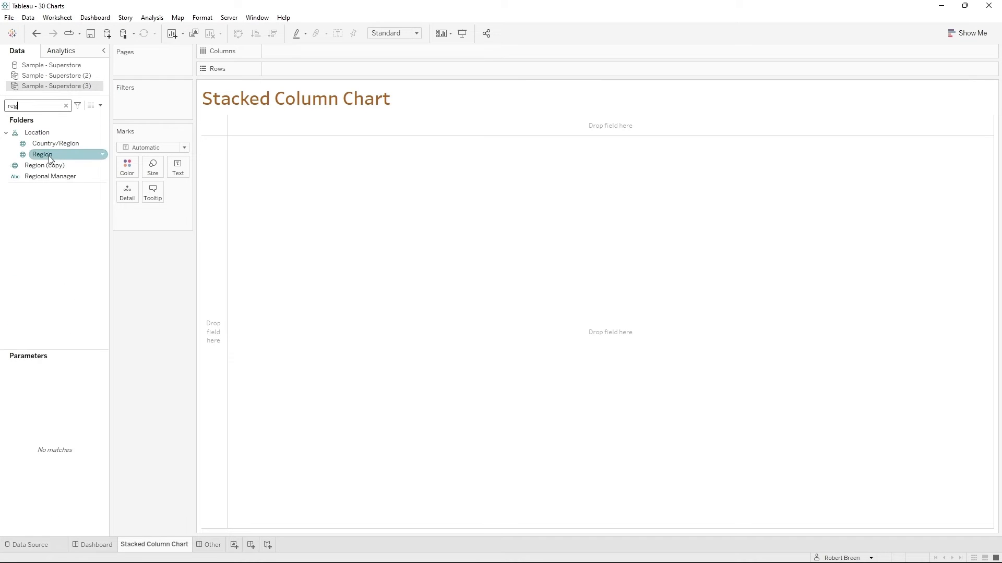
{"action": "left_click_drag", "start_coordinate": [49, 155], "coordinate": [282, 69]}
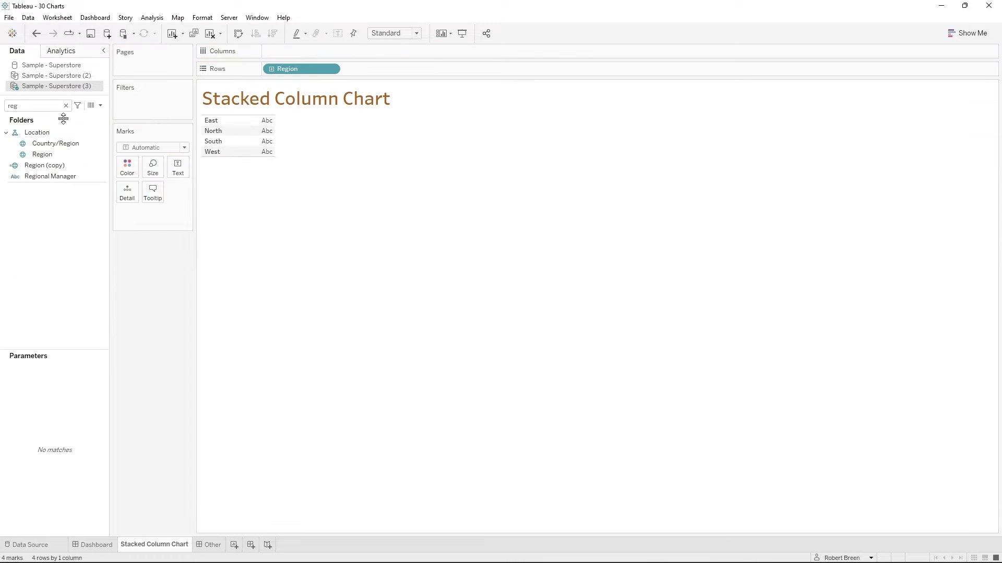
{"action": "key", "text": "BackSpace"}
{"action": "key", "text": "BackSpace"}
{"action": "key", "text": "BackSpace"}
{"action": "type", "text": "sa"}
{"action": "left_click_drag", "start_coordinate": [33, 166], "coordinate": [298, 52]}
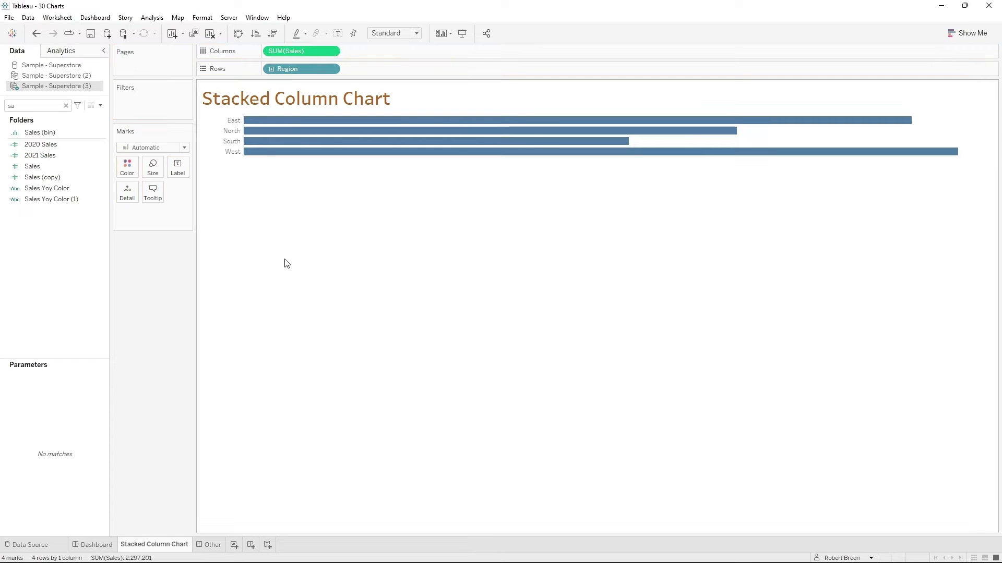
- Fit the stacked chart to Entire View and sort the regions in descending order of Sales
{"action": "left_click", "coordinate": [416, 32]}
{"action": "left_click", "coordinate": [404, 72]}
{"action": "left_click", "coordinate": [272, 33]}
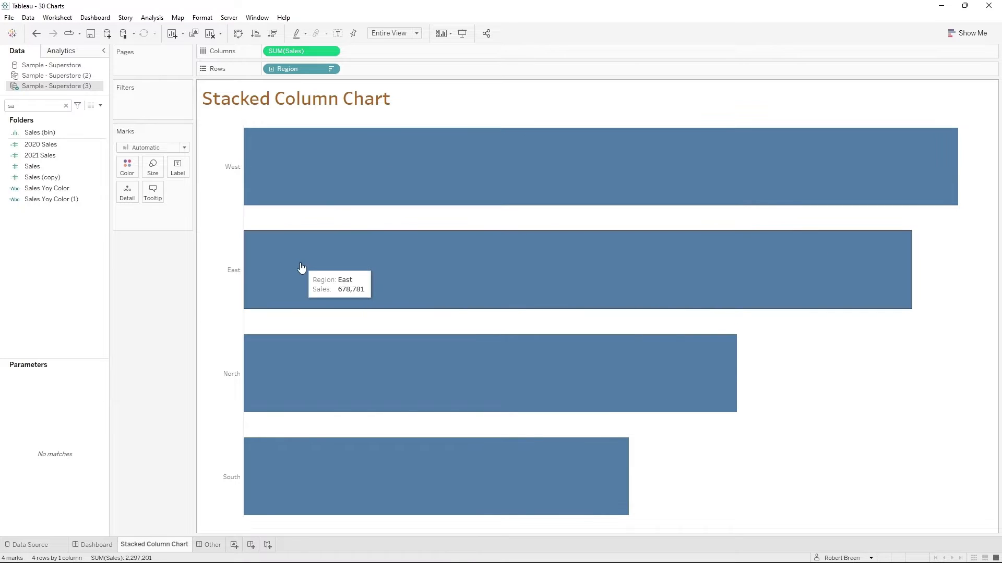
- Find the Category field and color the region bars by it to stack them
{"action": "double_click", "coordinate": [31, 106]}
{"action": "type", "text": "ca"}
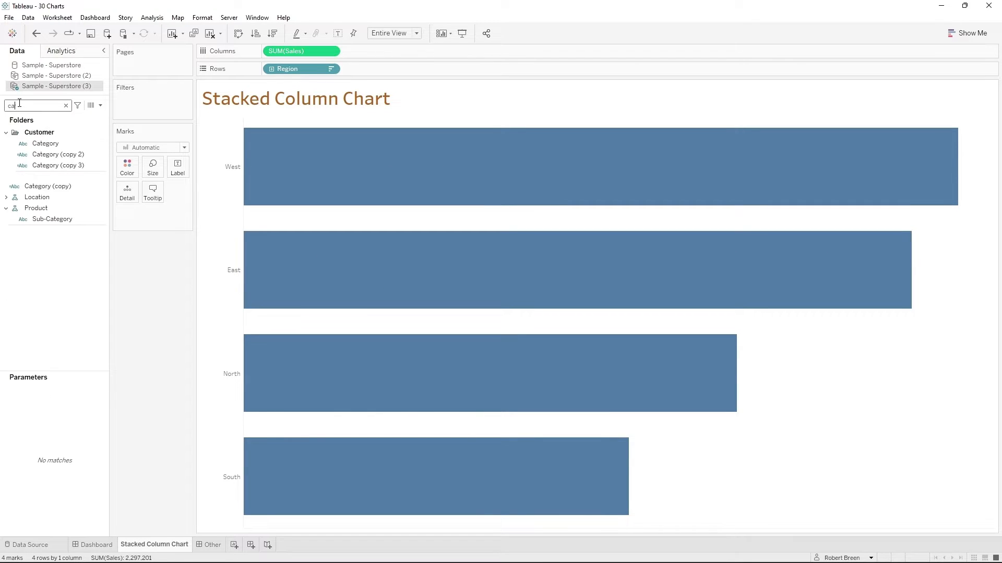
{"action": "left_click_drag", "start_coordinate": [48, 144], "coordinate": [128, 167]}
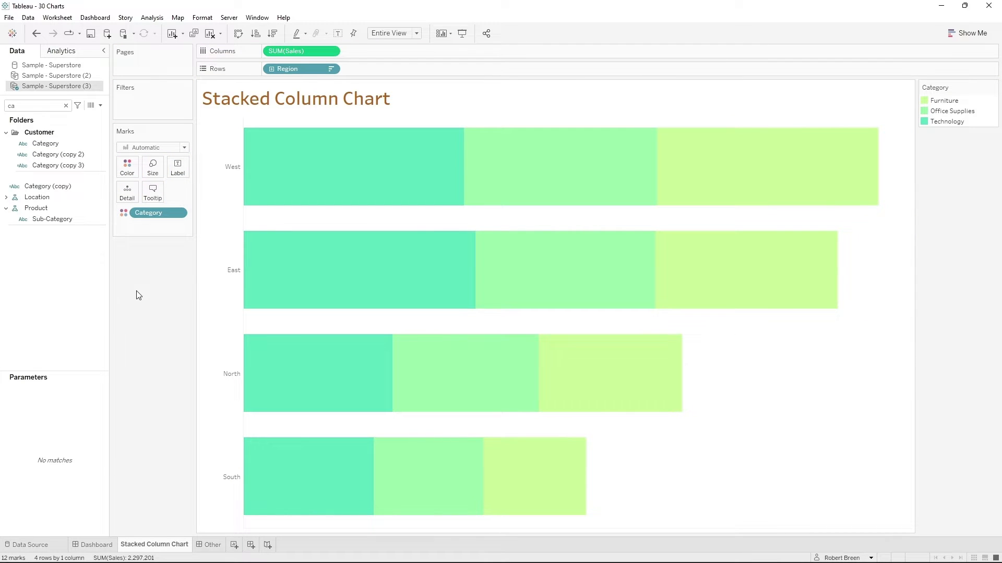
- Show mark labels on the stacked bars and swap rows and columns to make them vertical
{"action": "left_click", "coordinate": [178, 167]}
{"action": "left_click", "coordinate": [200, 191]}
{"action": "left_click", "coordinate": [163, 377]}
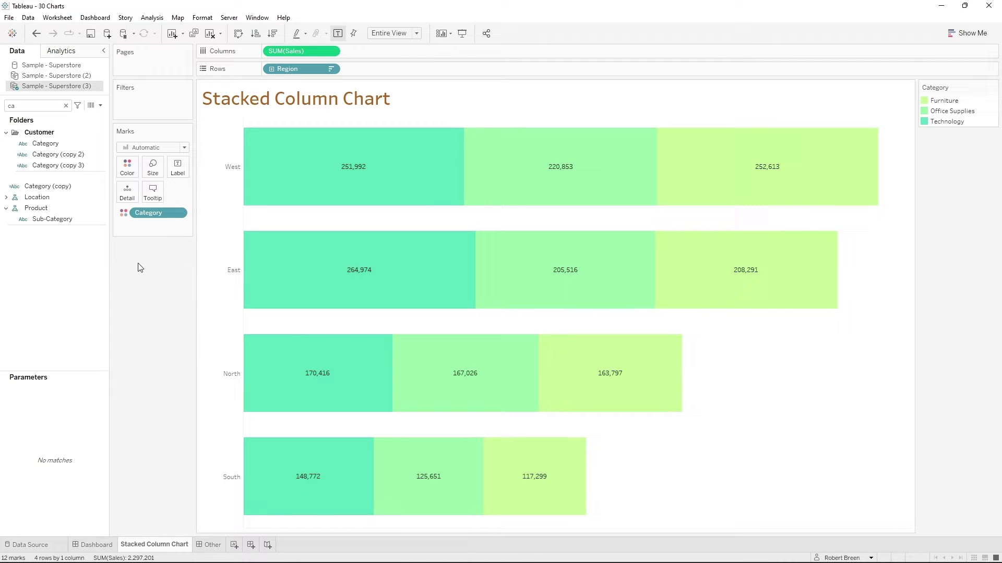
{"action": "left_click", "coordinate": [239, 35]}
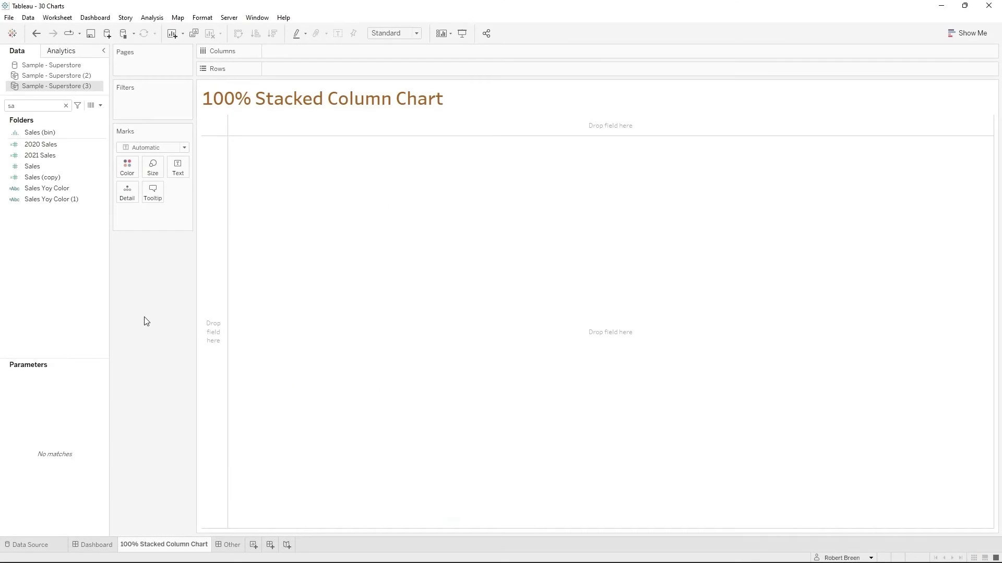
- Plot Sales on Rows by Region on Columns in the 100% Stacked Column Chart sheet
{"action": "left_click_drag", "start_coordinate": [43, 167], "coordinate": [312, 74]}
{"action": "key", "text": "BackSpace"}
{"action": "key", "text": "BackSpace"}
{"action": "type", "text": "reg"}
{"action": "left_click_drag", "start_coordinate": [54, 161], "coordinate": [243, 78]}
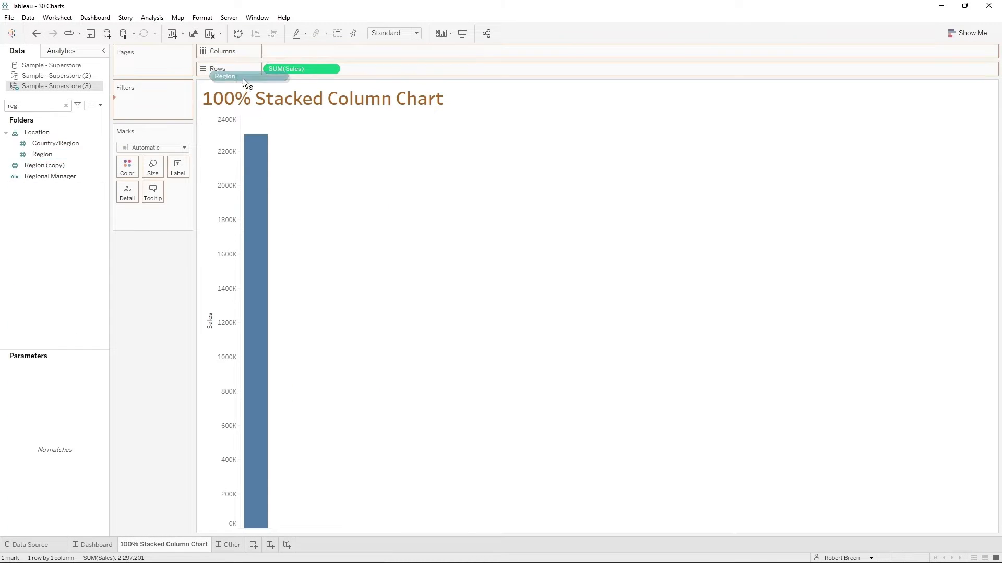
{"action": "left_click_drag", "start_coordinate": [298, 58], "coordinate": [298, 57]}
- Fit the 100% Stacked Column Chart to Entire View and sort its regions descending by Sales
{"action": "left_click", "coordinate": [394, 33]}
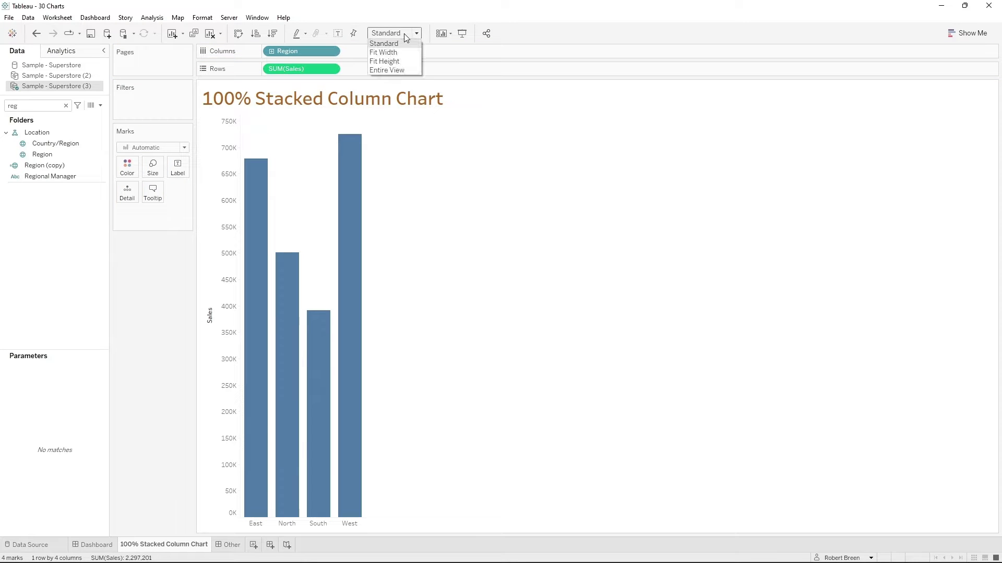
{"action": "left_click", "coordinate": [391, 74]}
{"action": "left_click", "coordinate": [272, 33]}
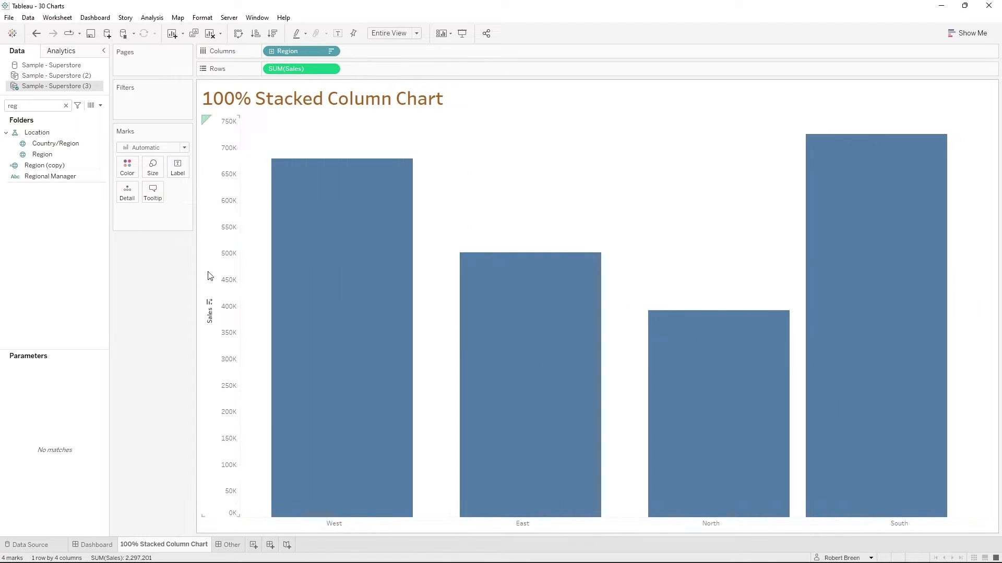
- Find the Category field and stack the 100% chart's region columns by coloring them with it
{"action": "key", "text": "BackSpace"}
{"action": "key", "text": "BackSpace"}
{"action": "key", "text": "BackSpace"}
{"action": "type", "text": "ca"}
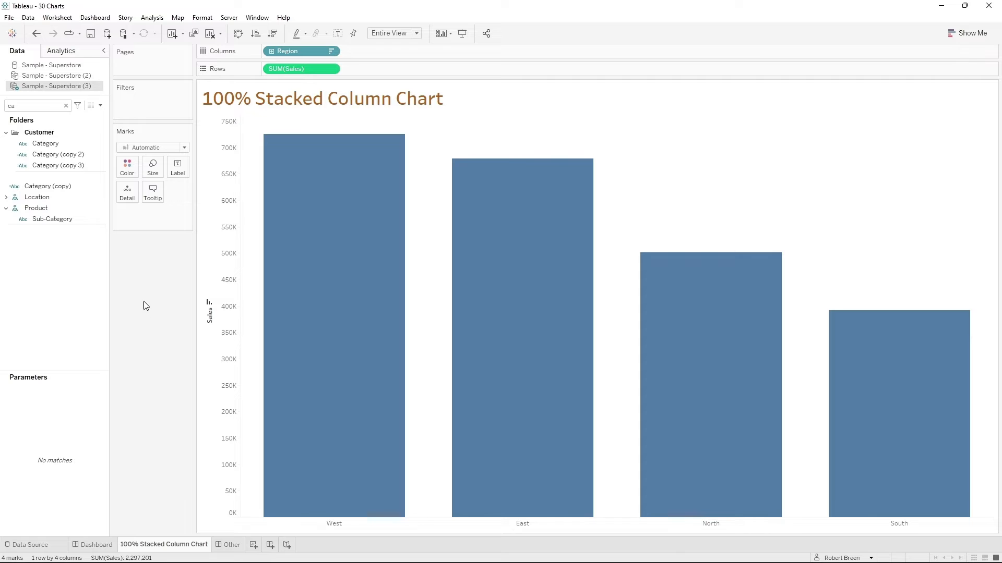
{"action": "left_click_drag", "start_coordinate": [58, 144], "coordinate": [127, 167]}
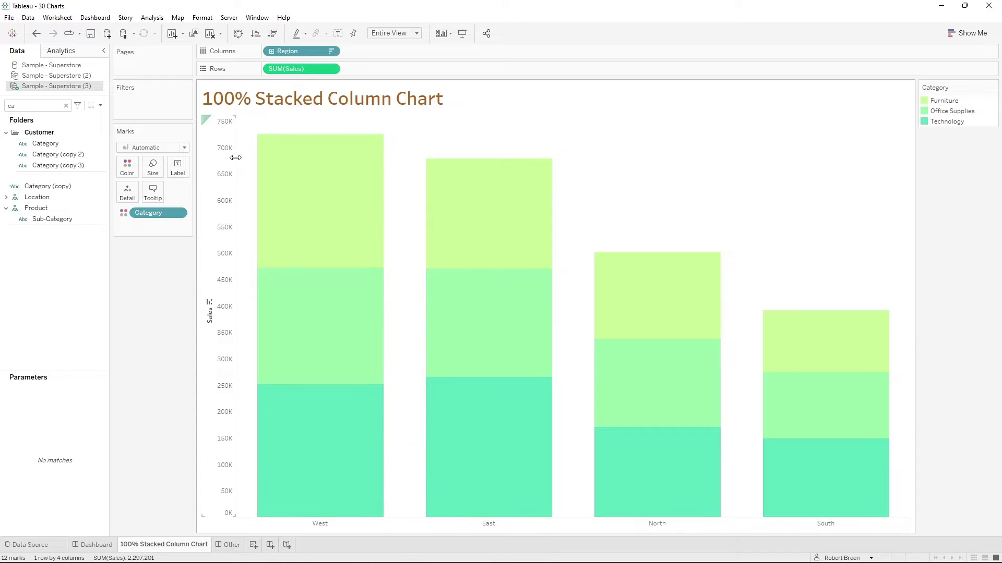
- Apply the Percent of Total quick table calculation to Sales on Rows in the 100% Stacked Column Chart sheet
{"action": "left_click", "coordinate": [332, 70]}
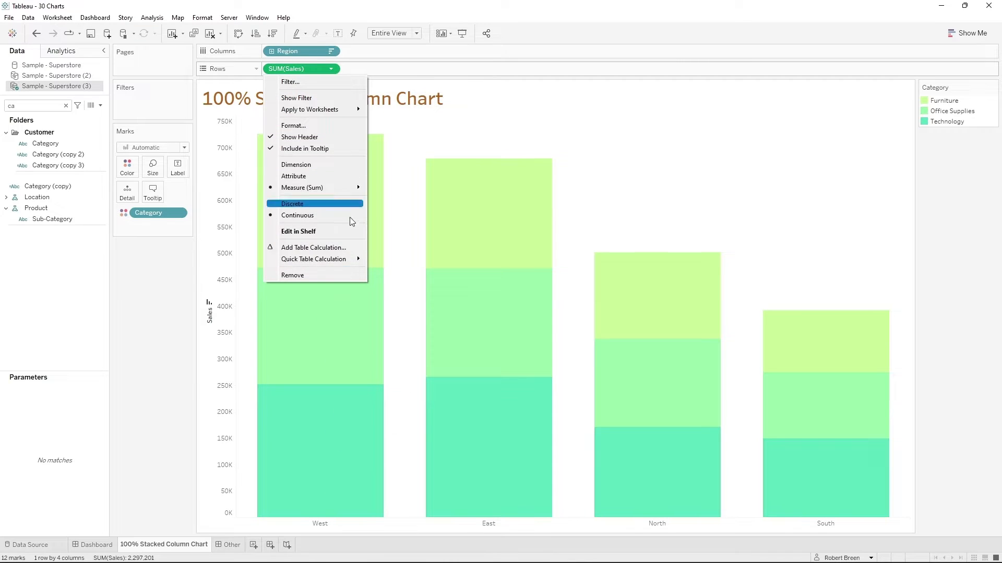
{"action": "mouse_move", "coordinate": [350, 261]}
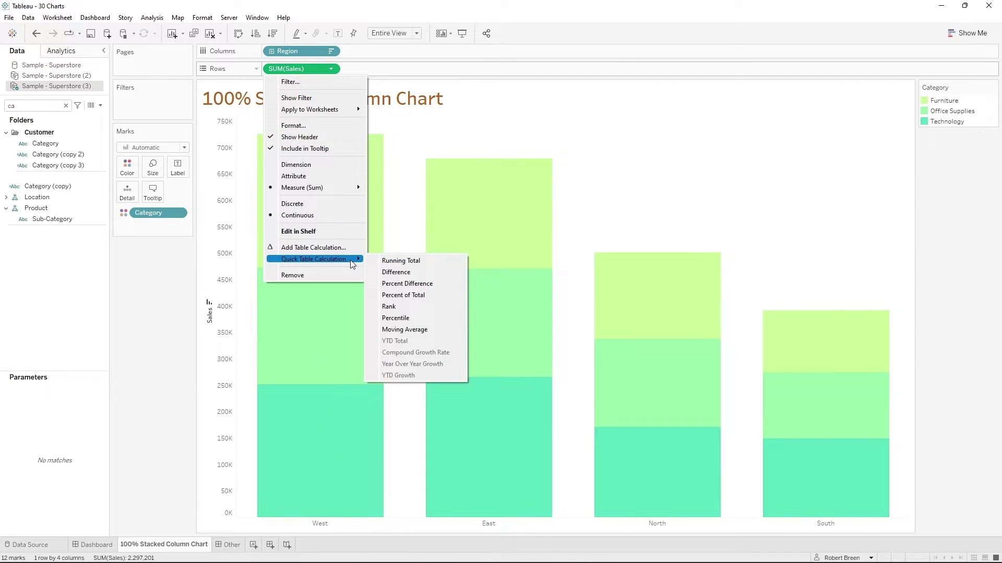
{"action": "left_click", "coordinate": [427, 295]}
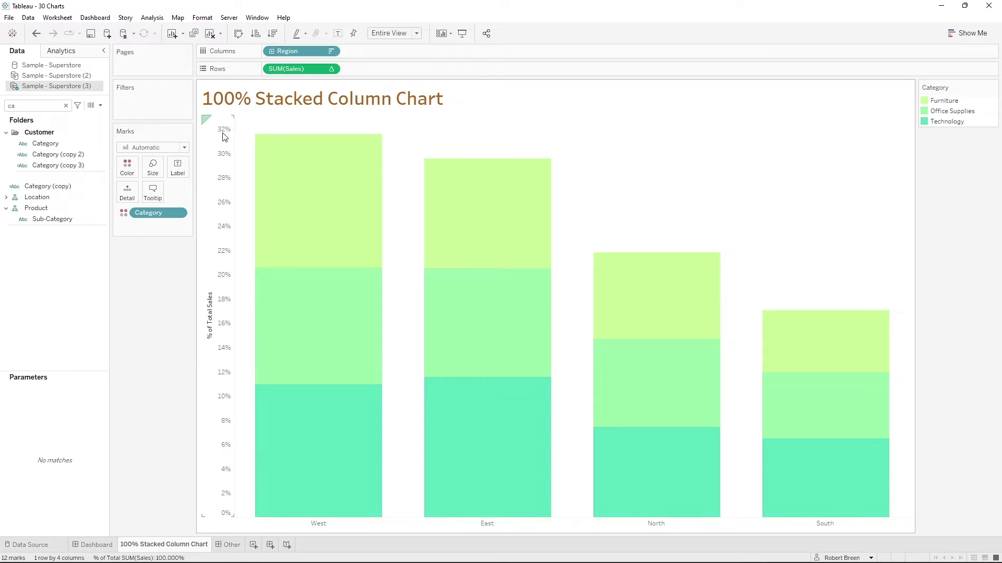
- Edit the Sales table calculation to compute using Specific Dimensions with only Category checked
{"action": "left_click", "coordinate": [330, 68]}
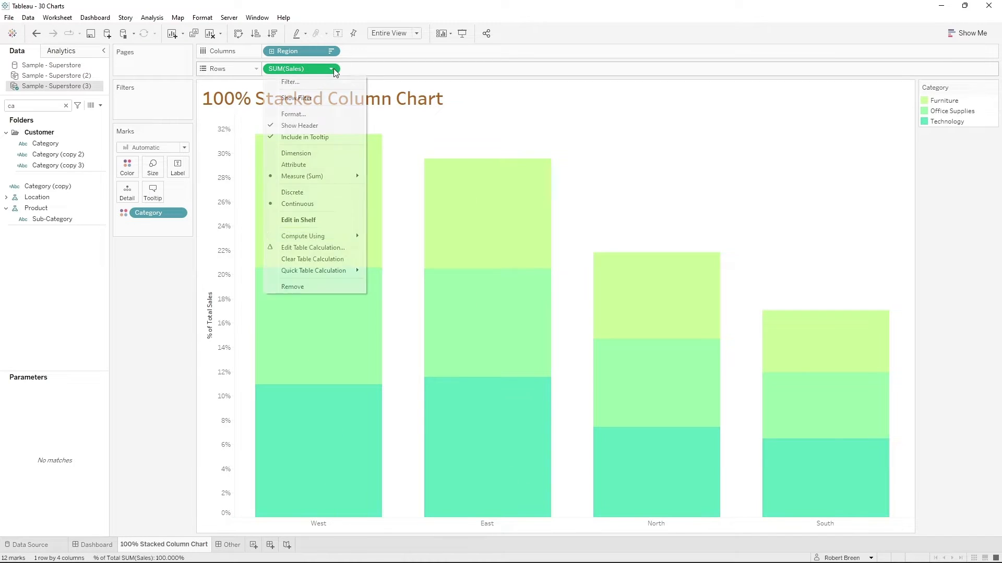
{"action": "left_click", "coordinate": [313, 248]}
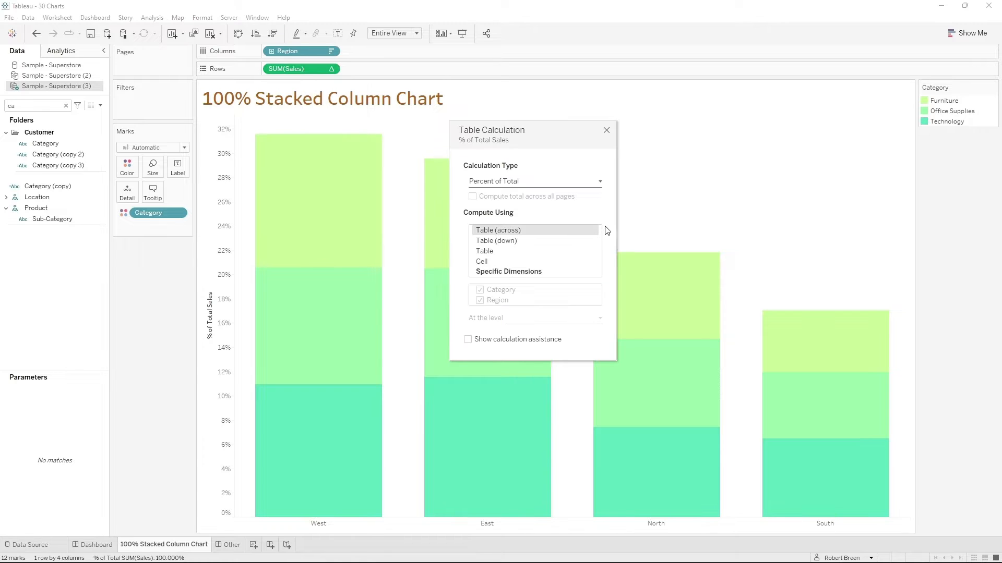
{"action": "left_click", "coordinate": [518, 272]}
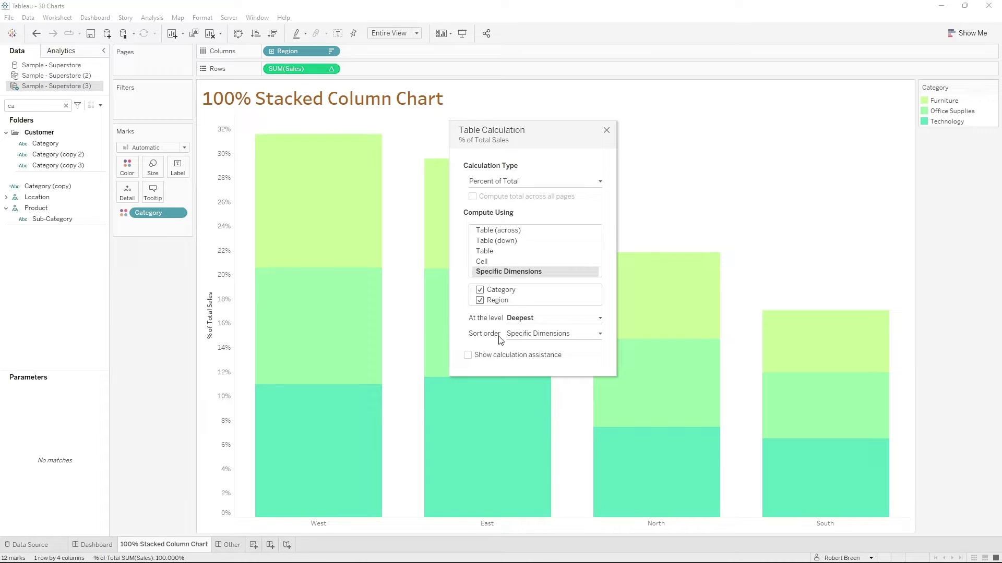
{"action": "left_click", "coordinate": [479, 300]}
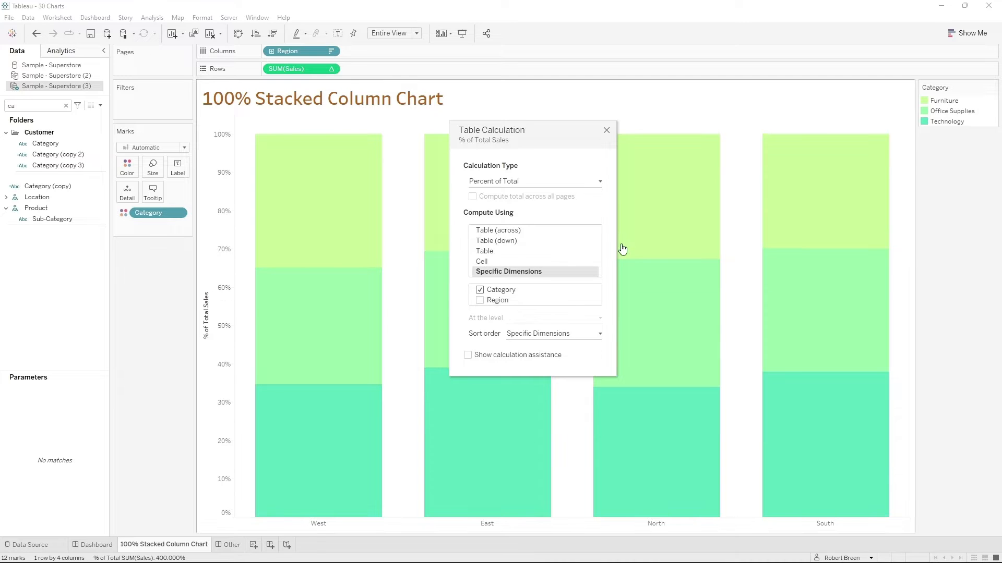
{"action": "left_click", "coordinate": [607, 130]}
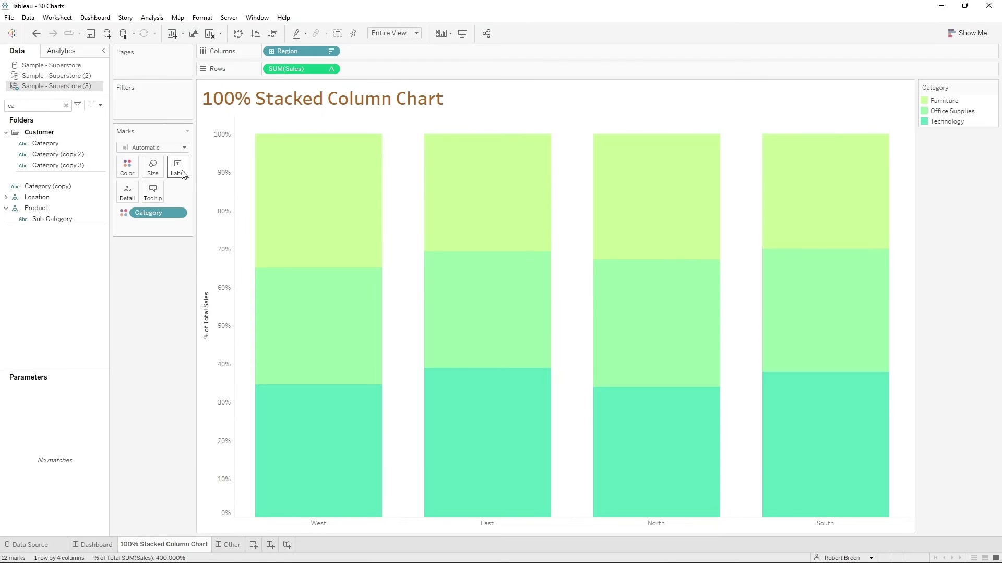
- Show mark labels on the 100% stacked columns and swap the chart's rows and columns
{"action": "left_click", "coordinate": [177, 166]}
{"action": "left_click", "coordinate": [209, 193]}
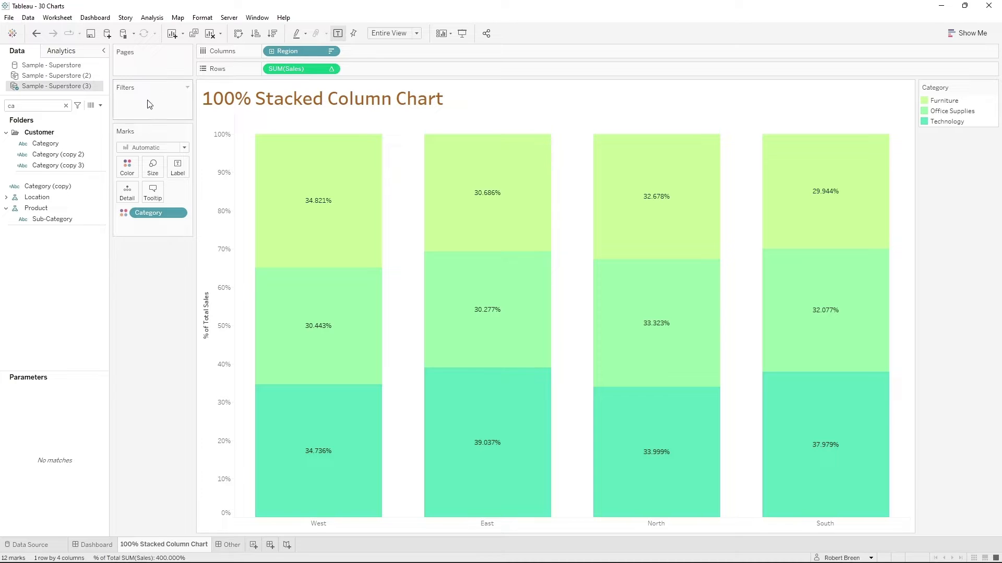
{"action": "left_click", "coordinate": [239, 37]}
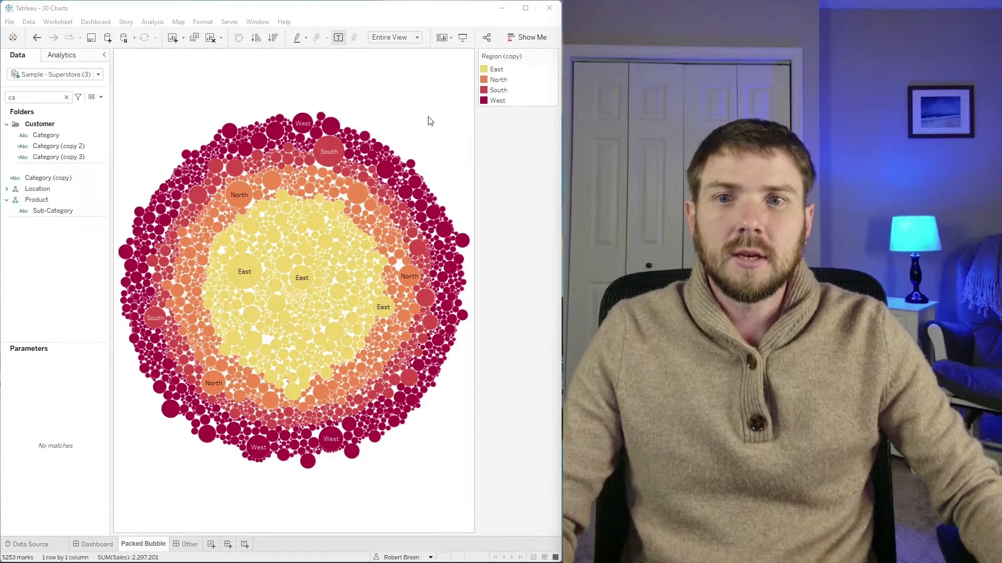
- Set the mark type to Circle in the Packed Bubble sheet and color the circles by Region (copy)
{"action": "mouse_move", "coordinate": [333, 157]}
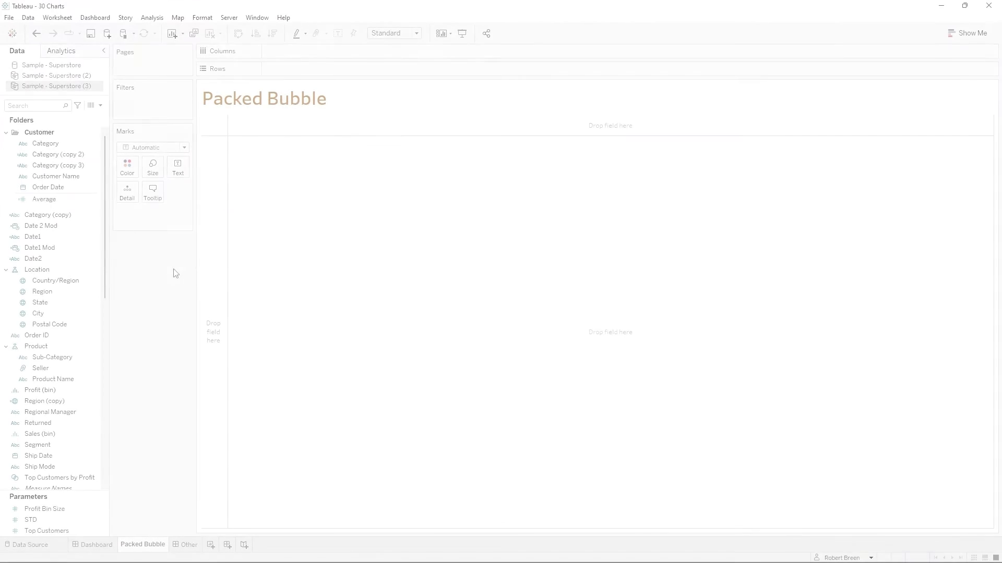
{"action": "left_click", "coordinate": [171, 148]}
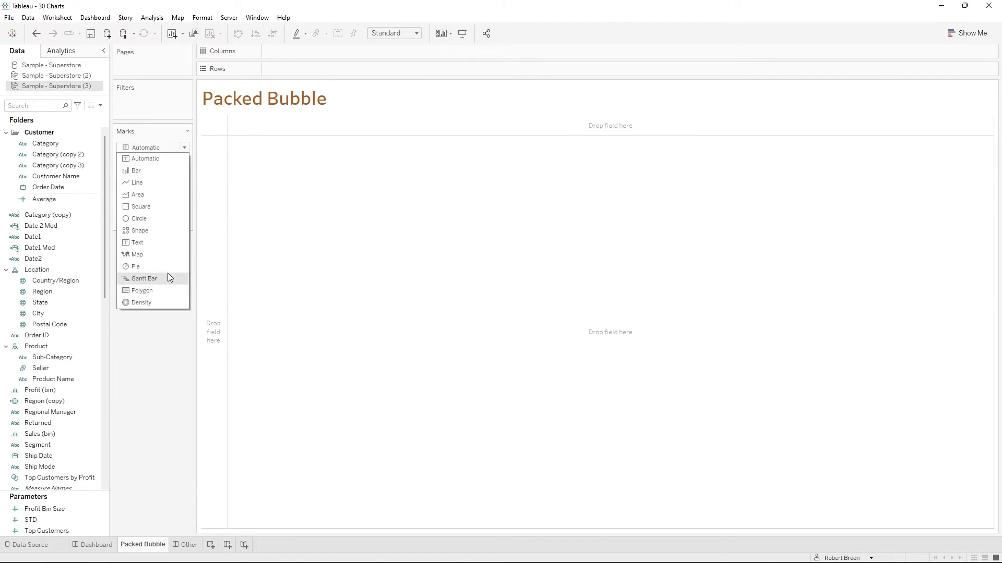
{"action": "left_click", "coordinate": [159, 223]}
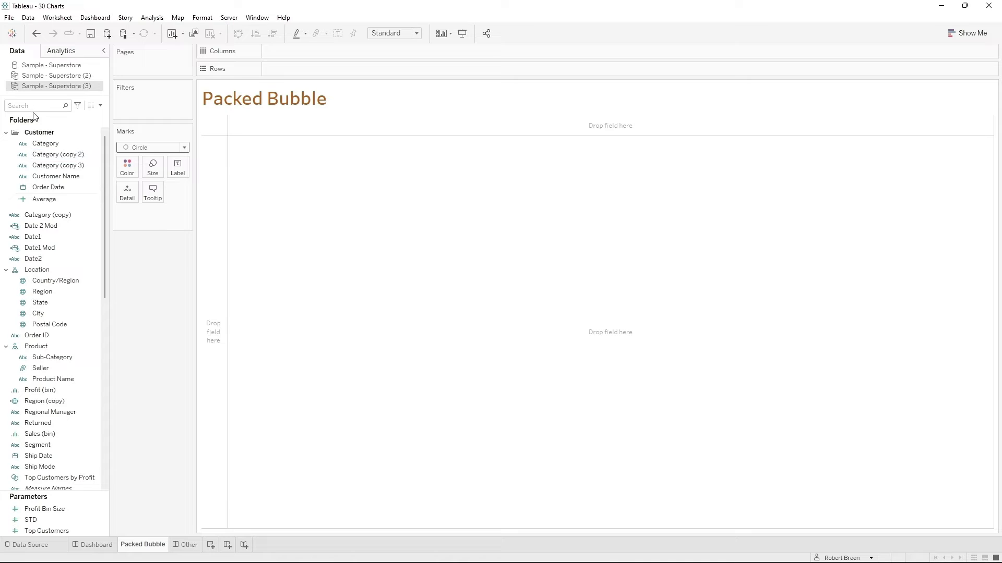
{"action": "type", "text": "reg"}
{"action": "left_click_drag", "start_coordinate": [61, 166], "coordinate": [127, 167]}
- Find the Product Name field and add it as detail to the packed bubble marks
{"action": "key", "text": "BackSpace"}
{"action": "key", "text": "BackSpace"}
{"action": "key", "text": "BackSpace"}
{"action": "type", "text": "pro"}
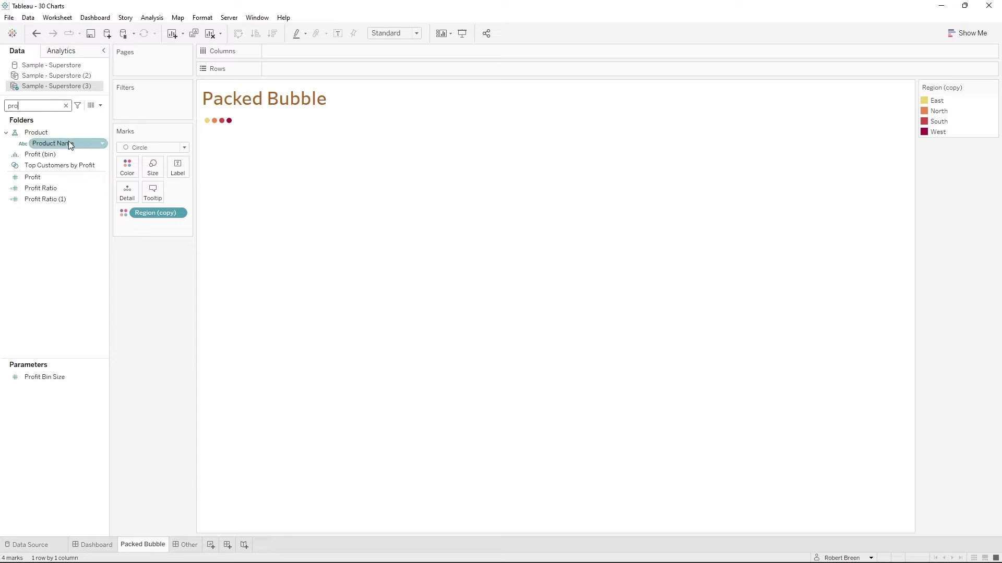
{"action": "left_click_drag", "start_coordinate": [70, 145], "coordinate": [130, 194]}
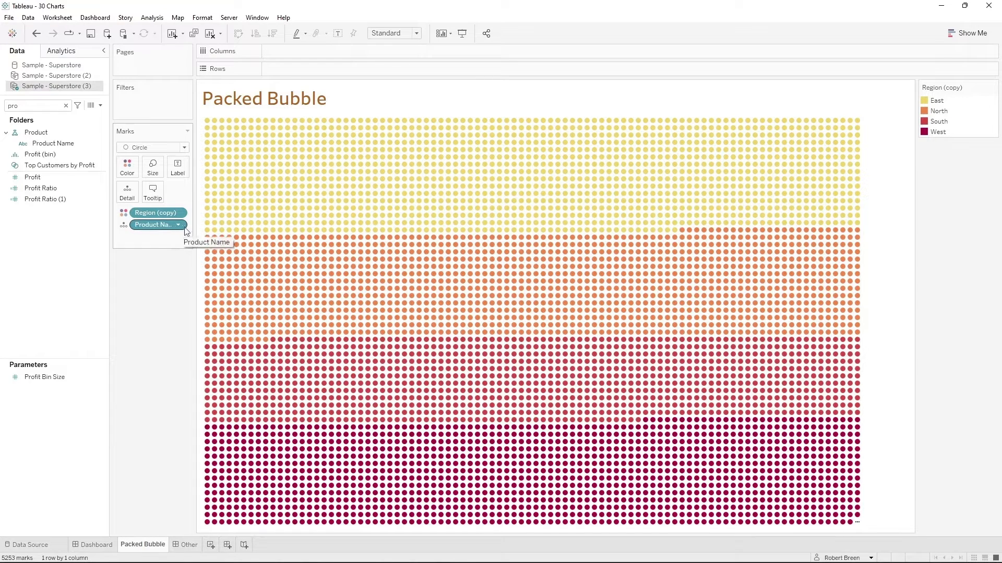
- Find the Sales field, size the packed bubbles by it and use Sales as their label
{"action": "key", "text": "BackSpace"}
{"action": "key", "text": "BackSpace"}
{"action": "key", "text": "BackSpace"}
{"action": "type", "text": "sa"}
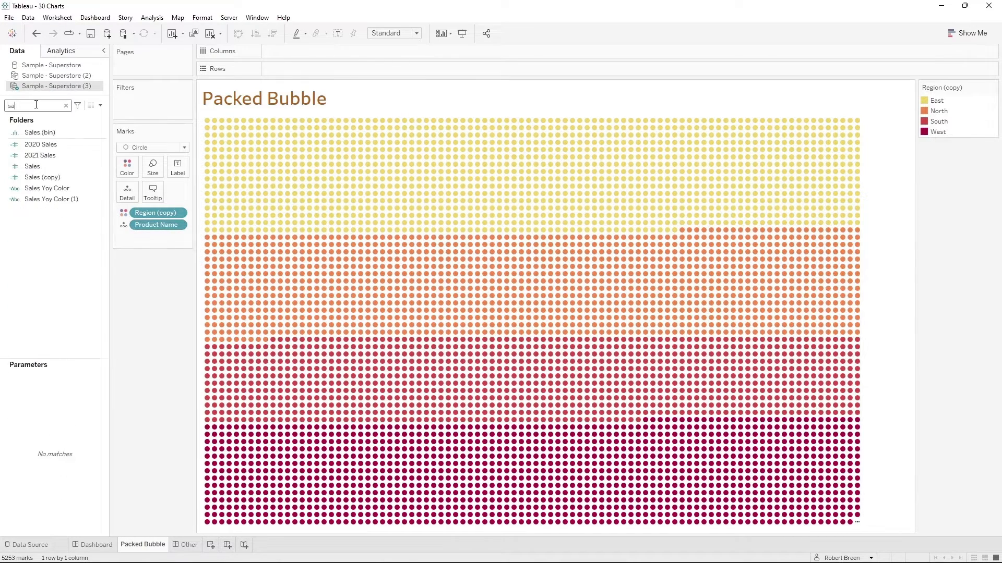
{"action": "left_click_drag", "start_coordinate": [32, 166], "coordinate": [153, 169]}
{"action": "mouse_move", "coordinate": [548, 181]}
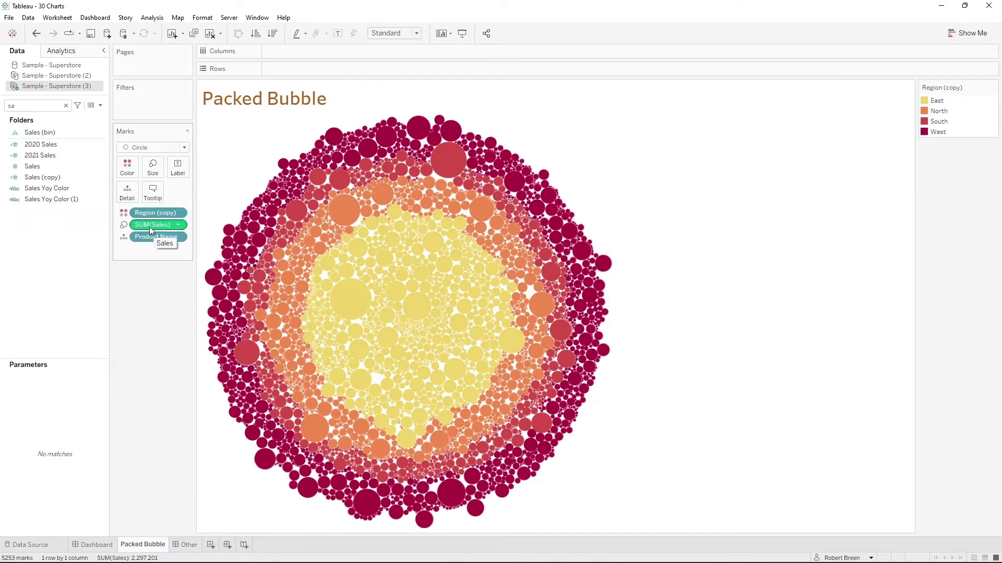
{"action": "left_click_drag", "start_coordinate": [150, 225], "coordinate": [177, 172]}
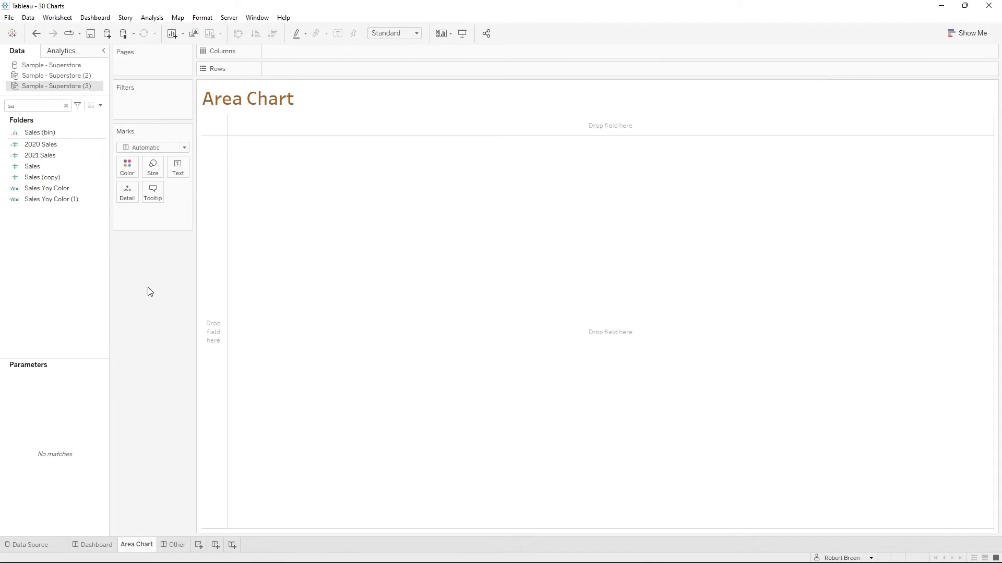
- Plot Sales on Rows by Order Date on Columns in the Area Chart sheet, using the continuous Month date level
{"action": "left_click_drag", "start_coordinate": [33, 166], "coordinate": [308, 69]}
{"action": "double_click", "coordinate": [12, 105]}
{"action": "type", "text": "date"}
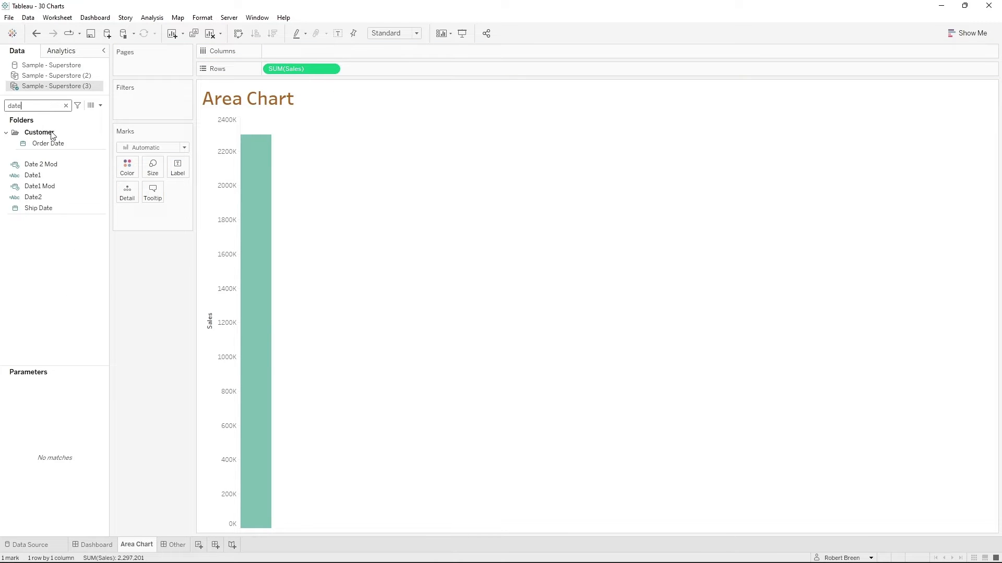
{"action": "left_click_drag", "start_coordinate": [48, 143], "coordinate": [300, 52]}
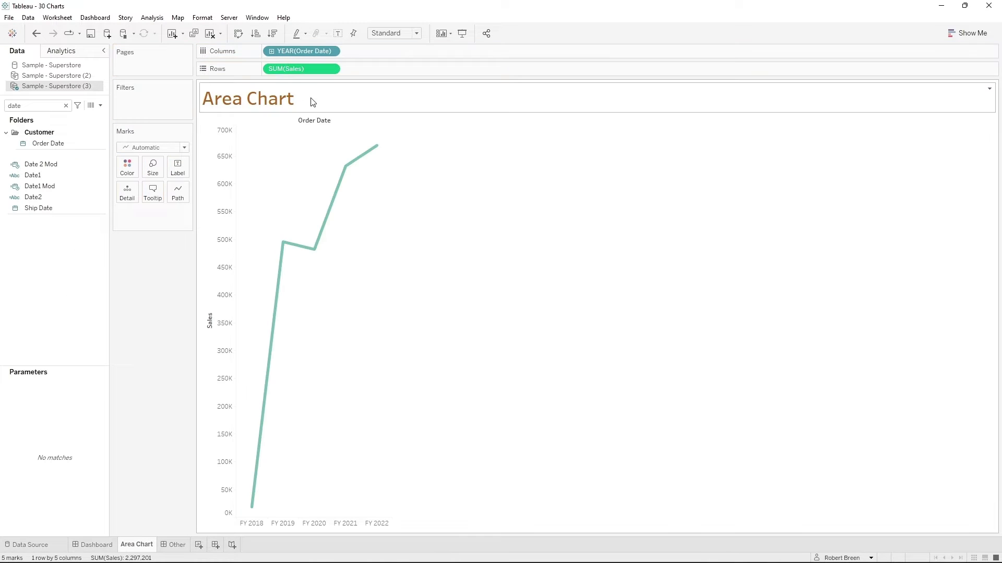
{"action": "left_click", "coordinate": [332, 52]}
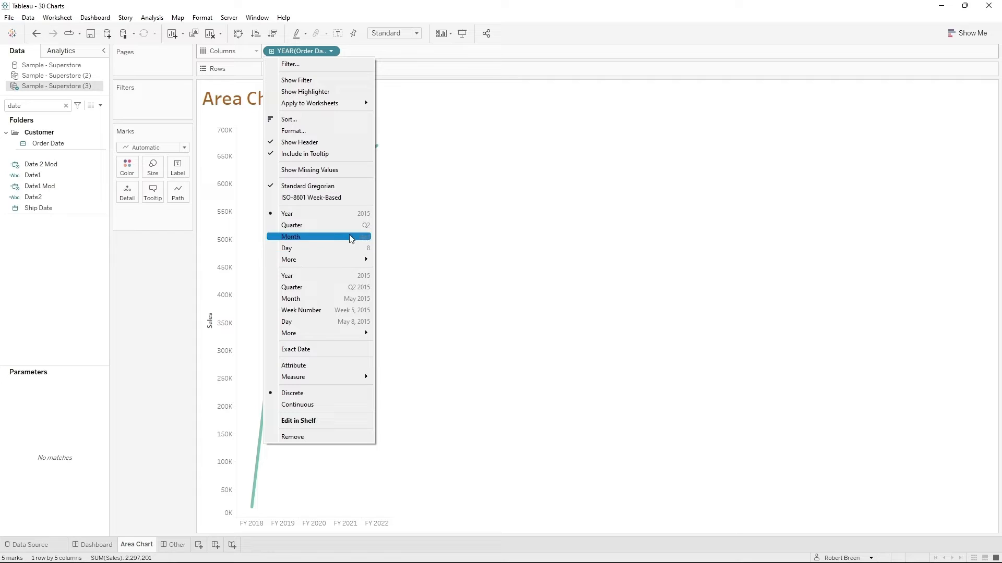
{"action": "left_click", "coordinate": [358, 302]}
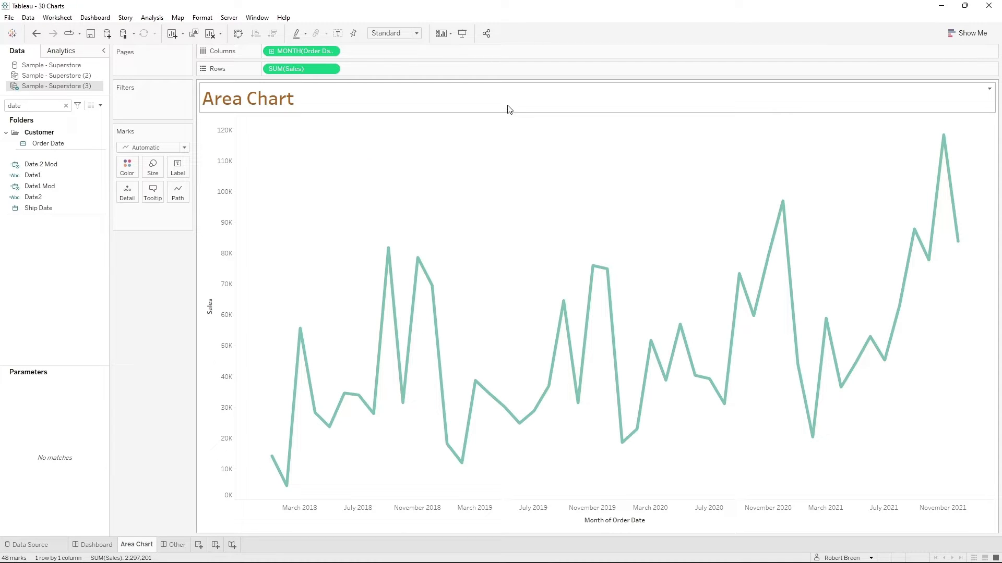
- Color the monthly Sales lines by Category and change the mark type to Area
{"action": "left_click", "coordinate": [66, 105]}
{"action": "type", "text": "cat"}
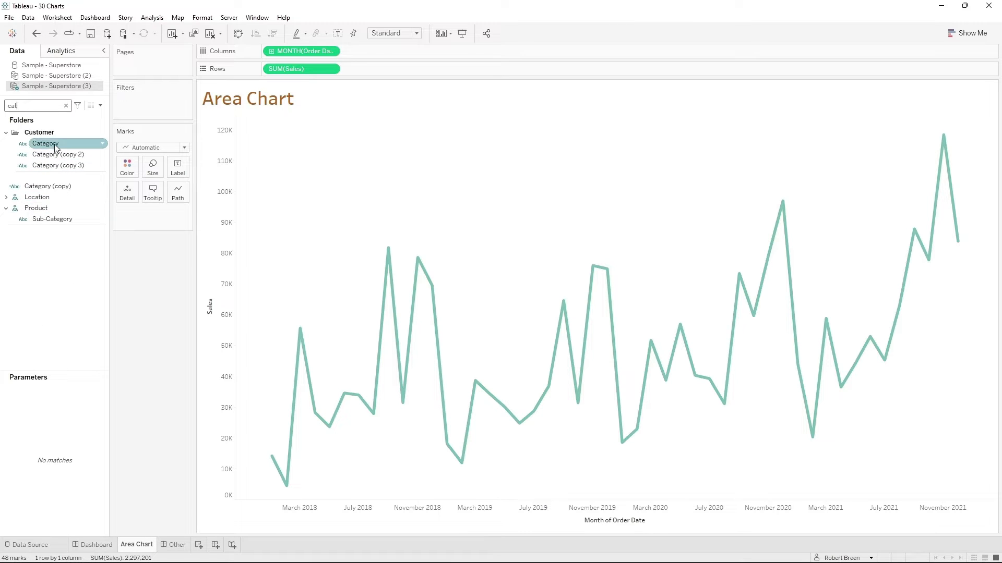
{"action": "left_click_drag", "start_coordinate": [57, 153], "coordinate": [125, 166]}
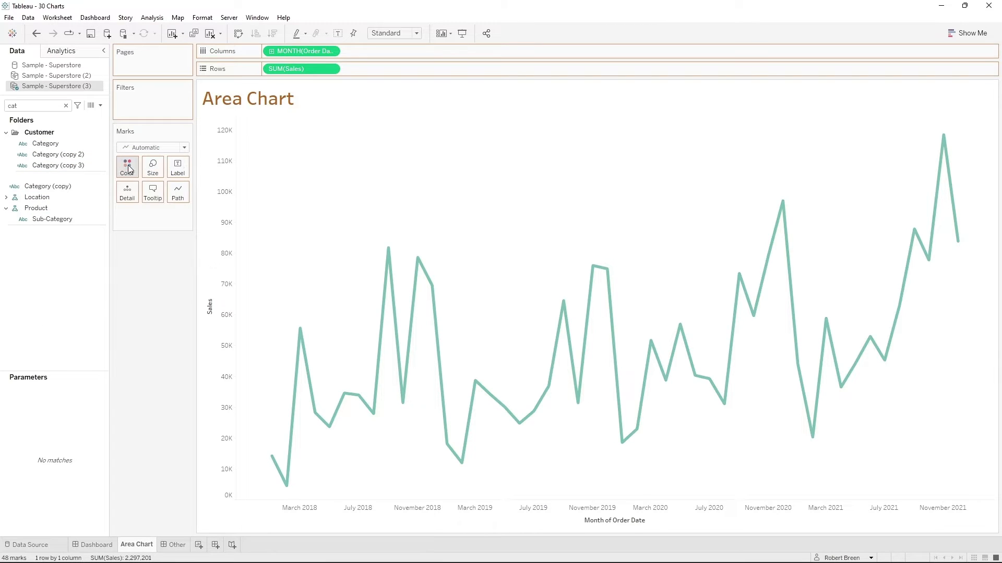
{"action": "left_click", "coordinate": [164, 149]}
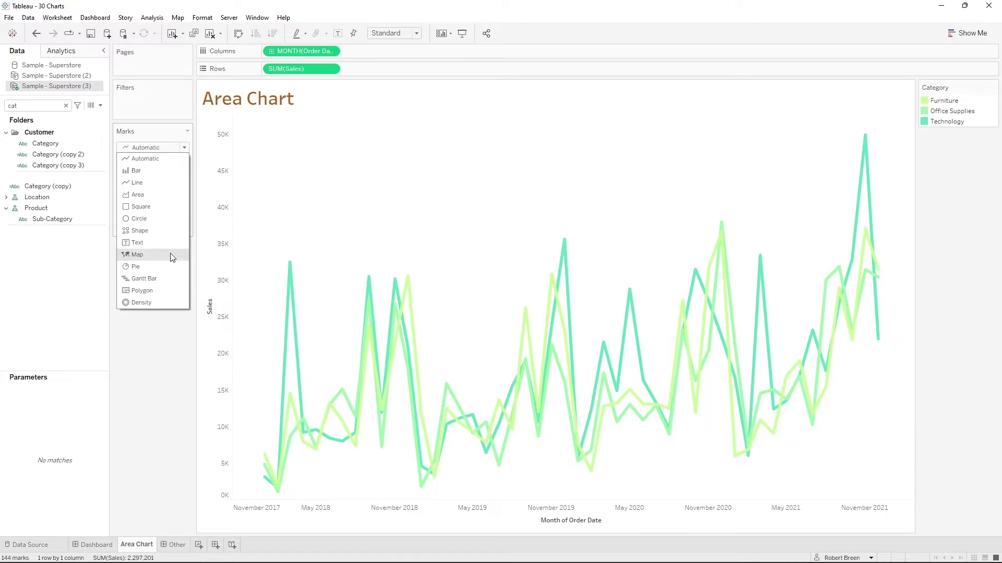
{"action": "left_click", "coordinate": [175, 197]}
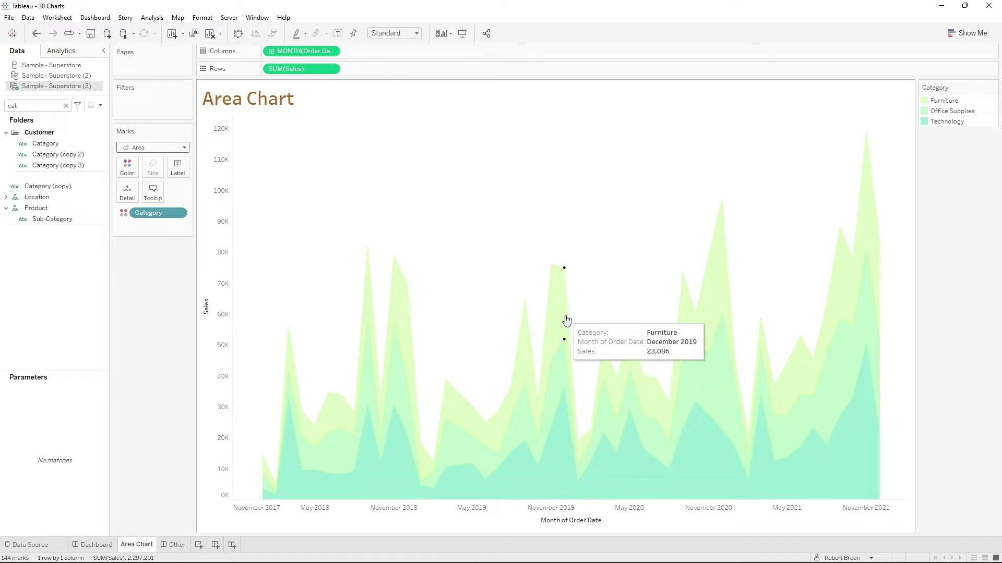
- Turn off mark stacking for the area chart
{"action": "left_click", "coordinate": [156, 19]}
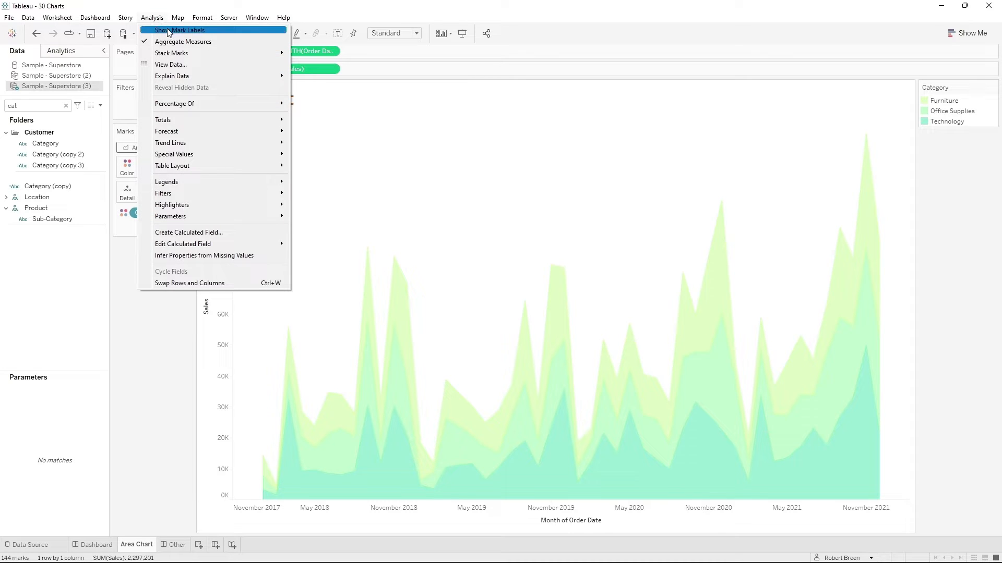
{"action": "mouse_move", "coordinate": [209, 56]}
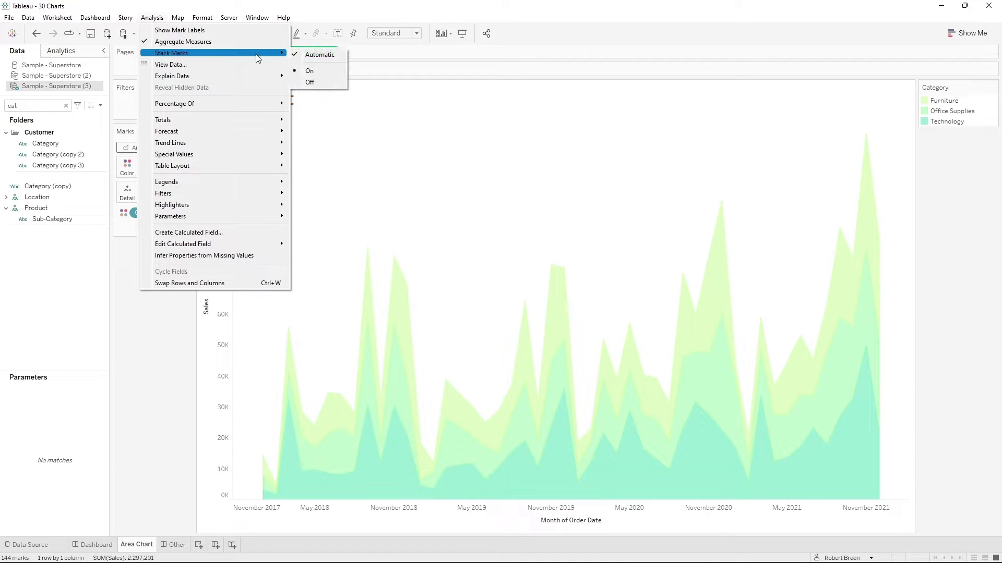
{"action": "left_click", "coordinate": [338, 84]}
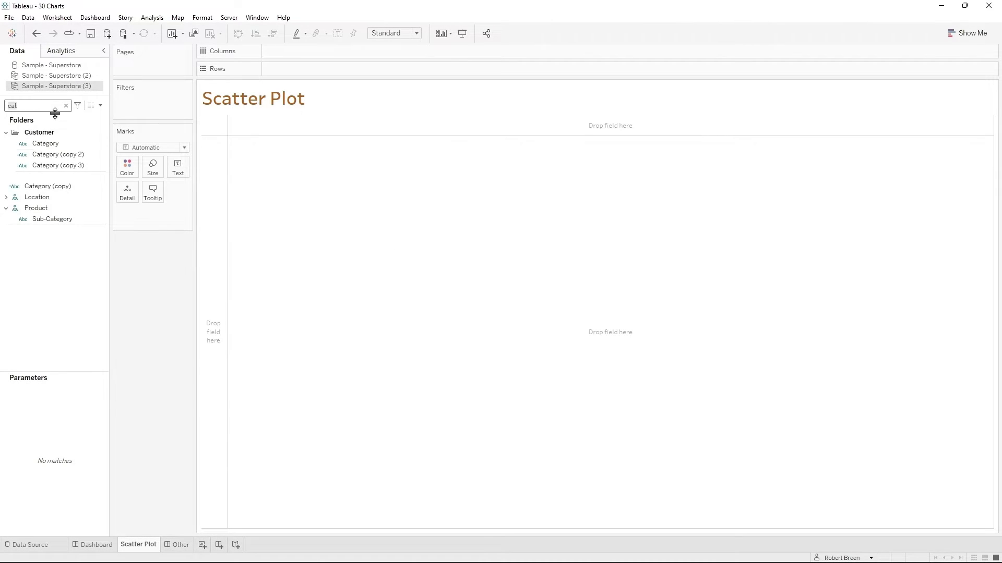
- Place Sales on Rows and Profit on Columns in the Scatter Plot sheet
{"action": "type", "text": "sa"}
{"action": "mouse_move", "coordinate": [68, 167]}
{"action": "left_mouse_down"}
{"action": "mouse_move", "coordinate": [210, 99]}
{"action": "mouse_move", "coordinate": [289, 71]}
{"action": "mouse_move", "coordinate": [300, 77]}
{"action": "left_mouse_up"}
{"action": "double_click", "coordinate": [23, 102]}
{"action": "type", "text": "pr"}
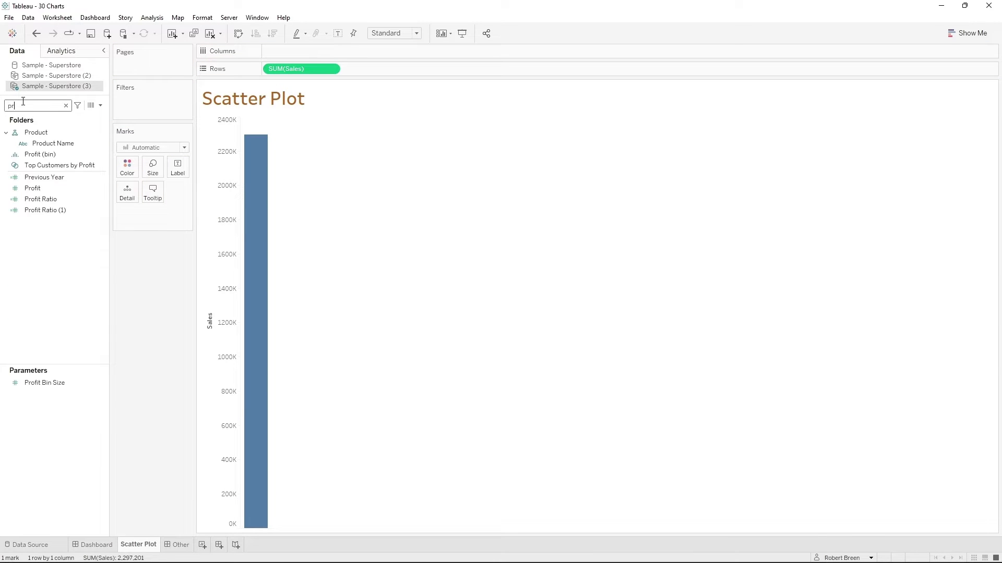
{"action": "left_click_drag", "start_coordinate": [32, 188], "coordinate": [303, 52]}
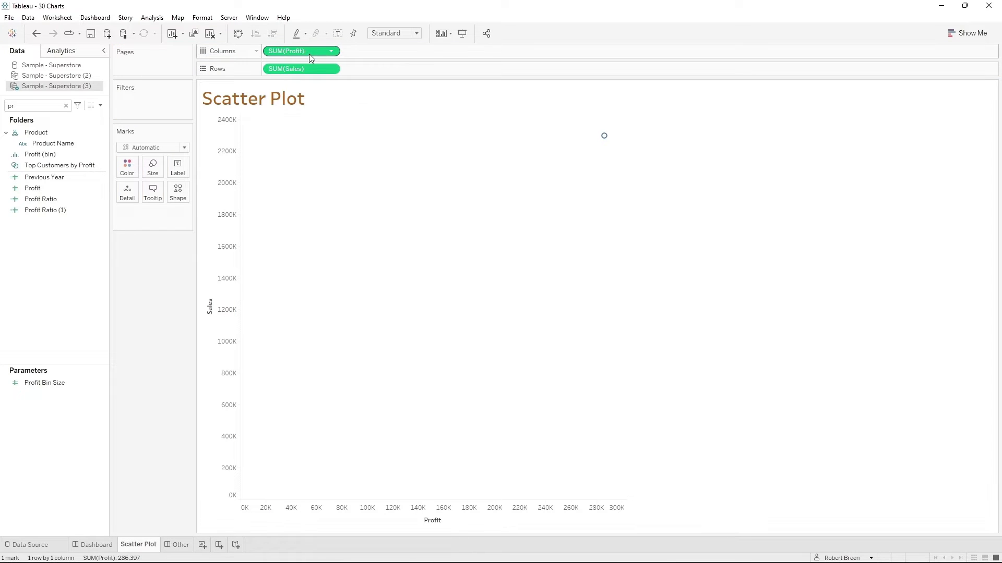
- Disaggregate the scatter plot's measures, narrow the field search to "prof", and swap rows and columns to put Sales on Columns
{"action": "mouse_move", "coordinate": [603, 147]}
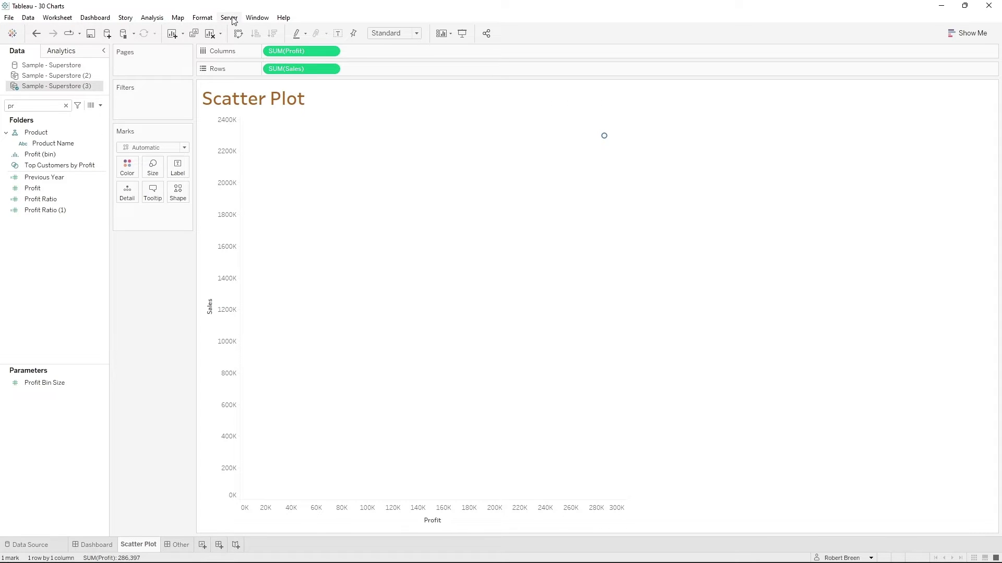
{"action": "left_click", "coordinate": [152, 17]}
{"action": "left_click", "coordinate": [207, 45]}
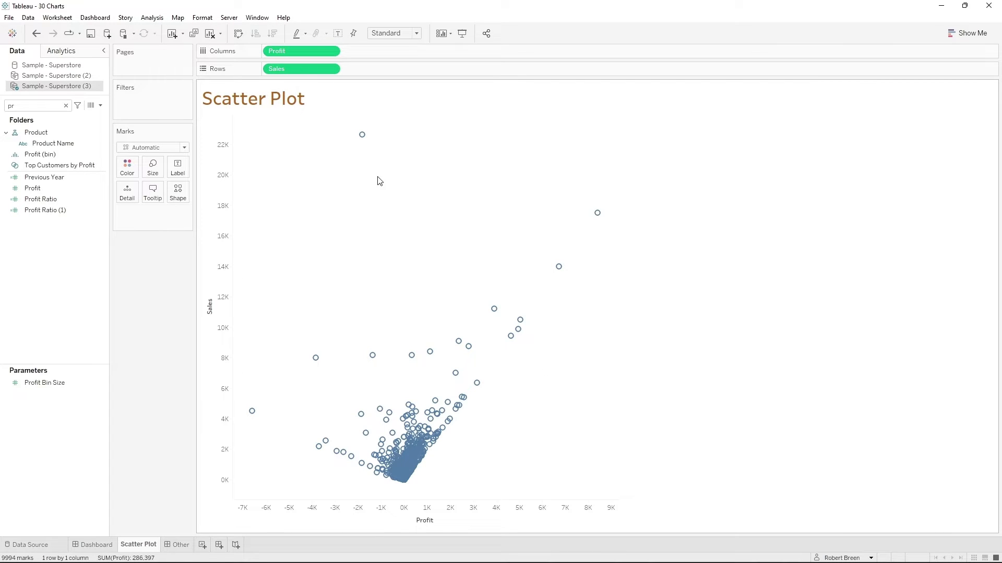
{"action": "type", "text": "of"}
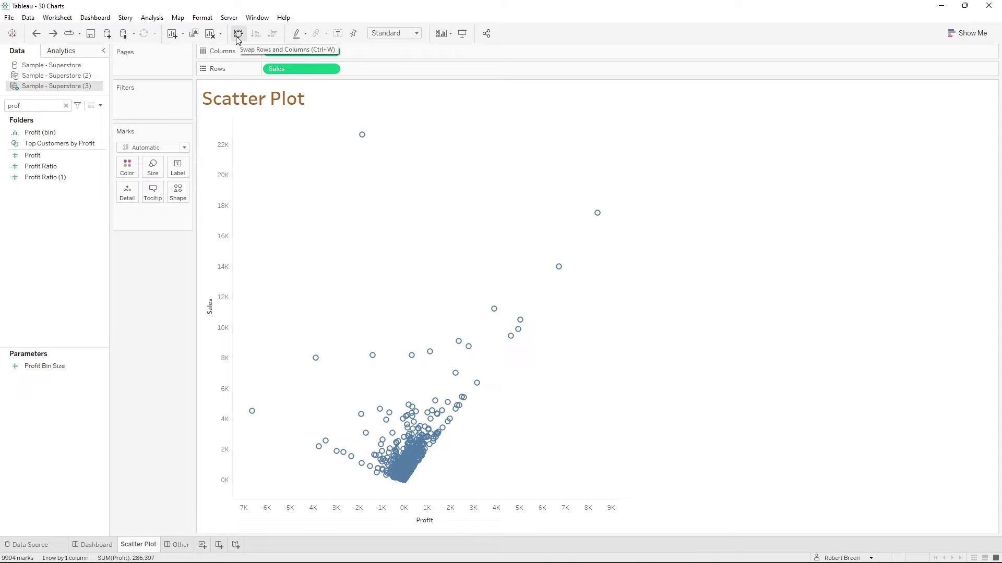
{"action": "left_click", "coordinate": [239, 34]}
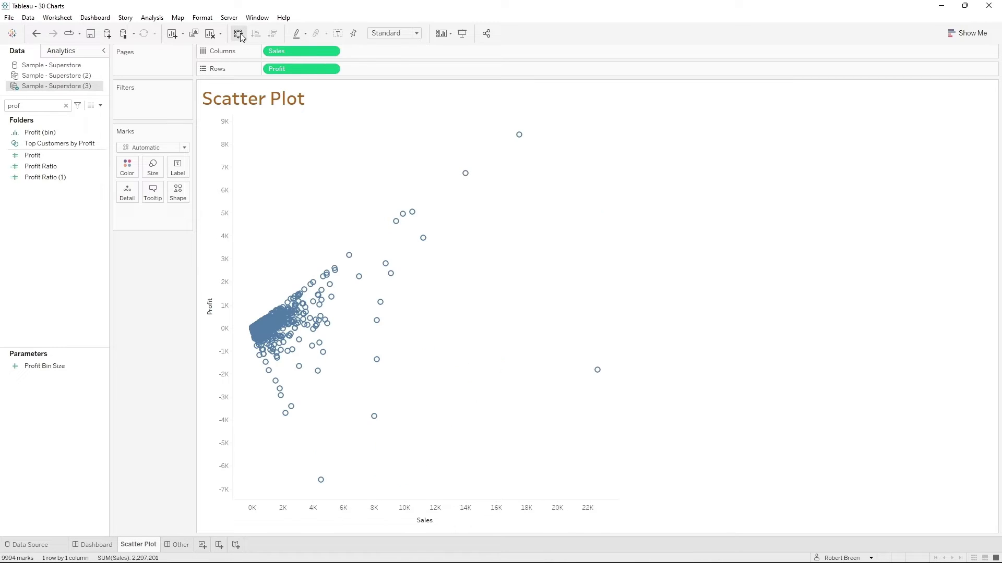
- Color the scatter plot's marks by Profit and size them by Sales
{"action": "left_click", "coordinate": [47, 156]}
{"action": "left_click_drag", "start_coordinate": [48, 156], "coordinate": [127, 167]}
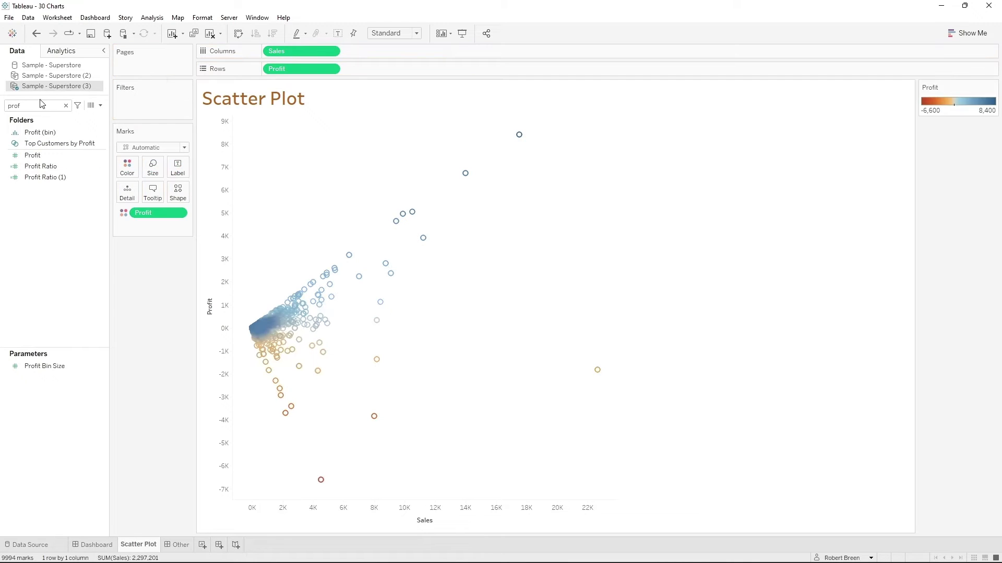
{"action": "left_click", "coordinate": [40, 106]}
{"action": "type", "text": "sa"}
{"action": "left_click_drag", "start_coordinate": [32, 166], "coordinate": [155, 182]}
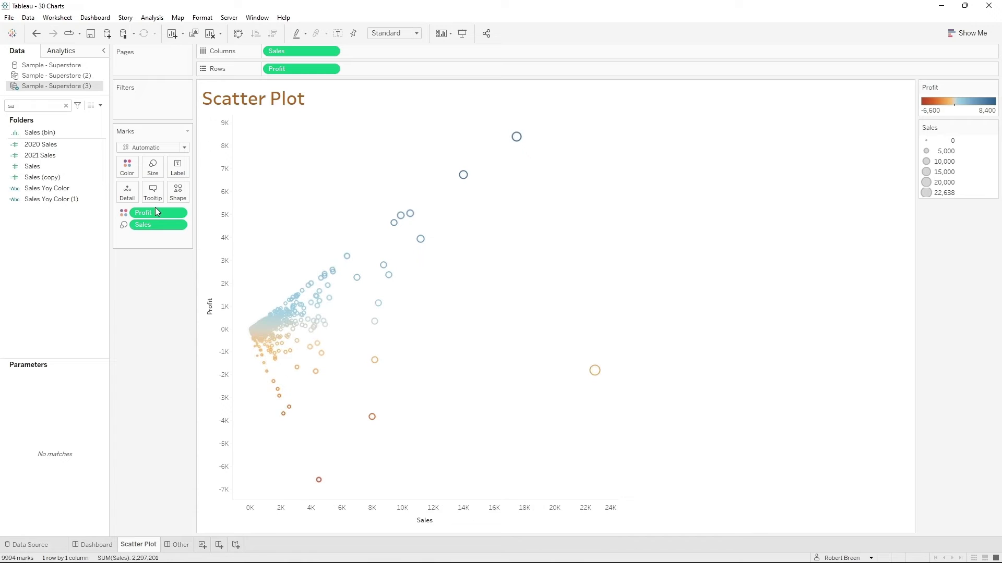
- Enlarge the overall mark size in the scatter plot
{"action": "left_click", "coordinate": [158, 176]}
{"action": "left_click", "coordinate": [214, 195]}
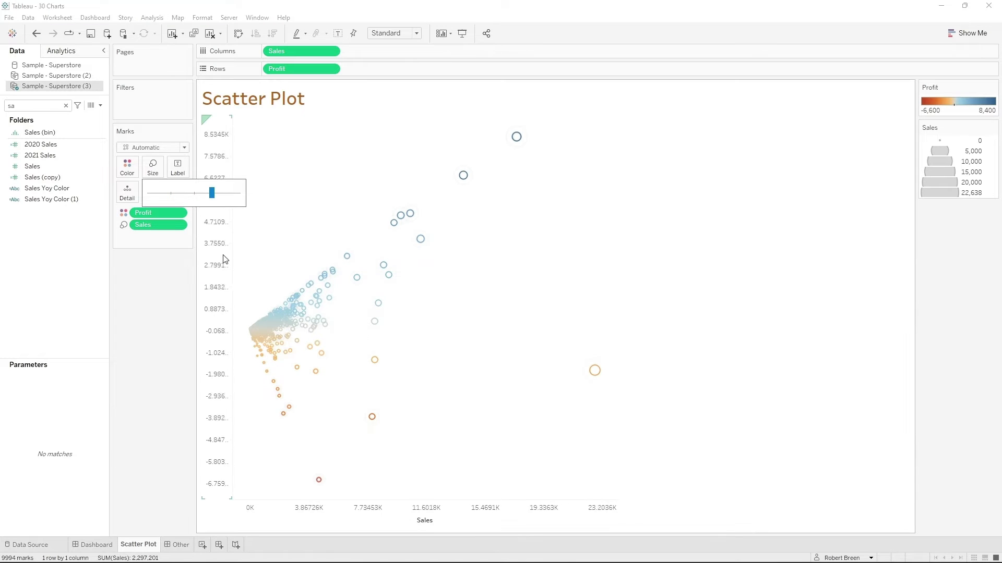
{"action": "left_click", "coordinate": [245, 234]}
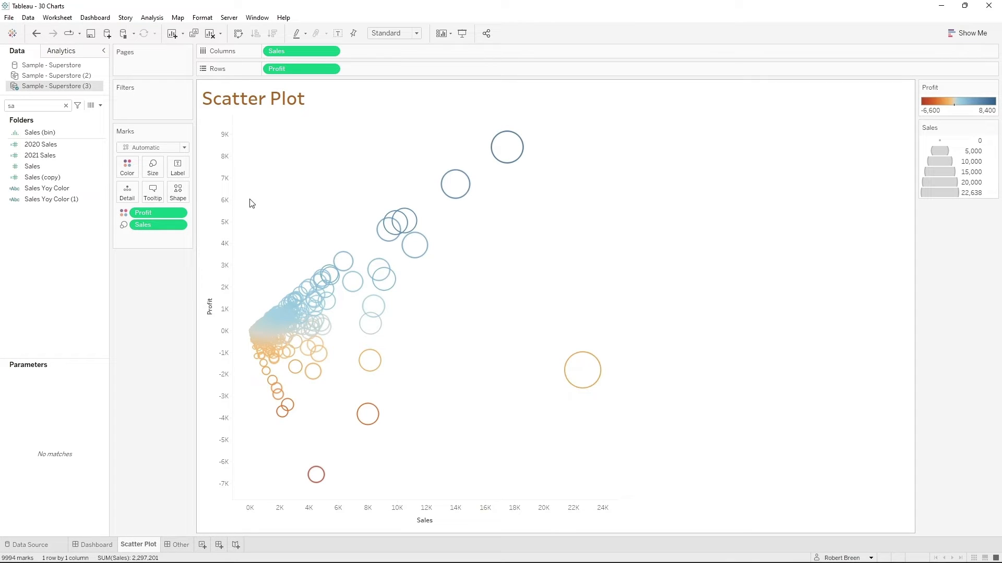
- Aggregate the scatter plot's measures again and color the marks by Region in place of Profit
{"action": "left_click", "coordinate": [152, 18]}
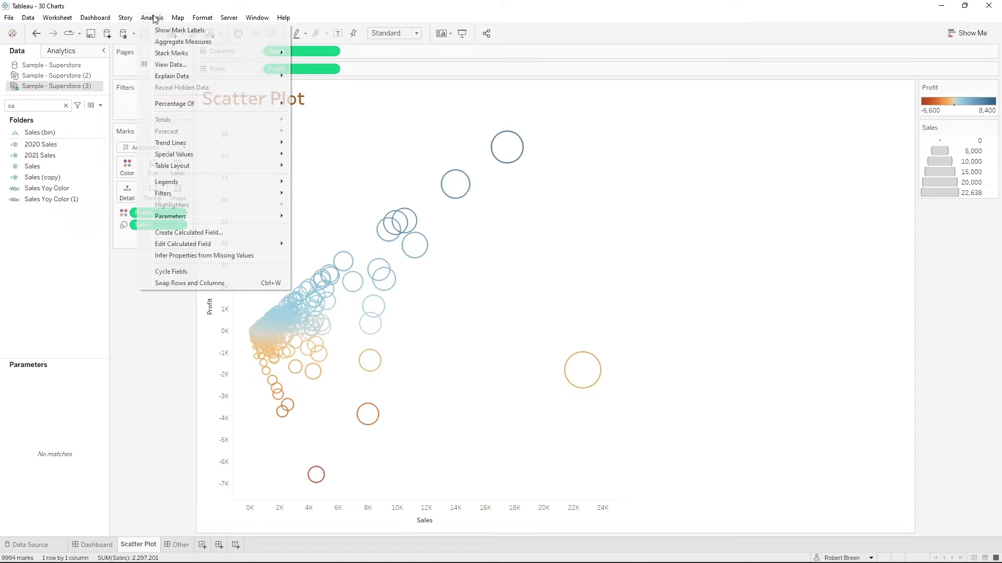
{"action": "left_click", "coordinate": [179, 41]}
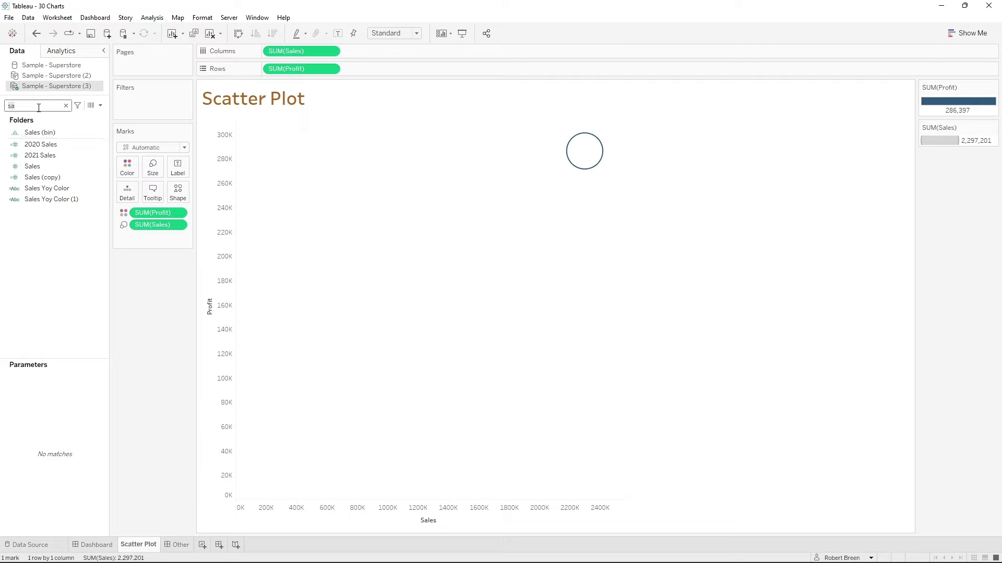
{"action": "type", "text": "reg"}
{"action": "left_click_drag", "start_coordinate": [49, 154], "coordinate": [131, 166]}
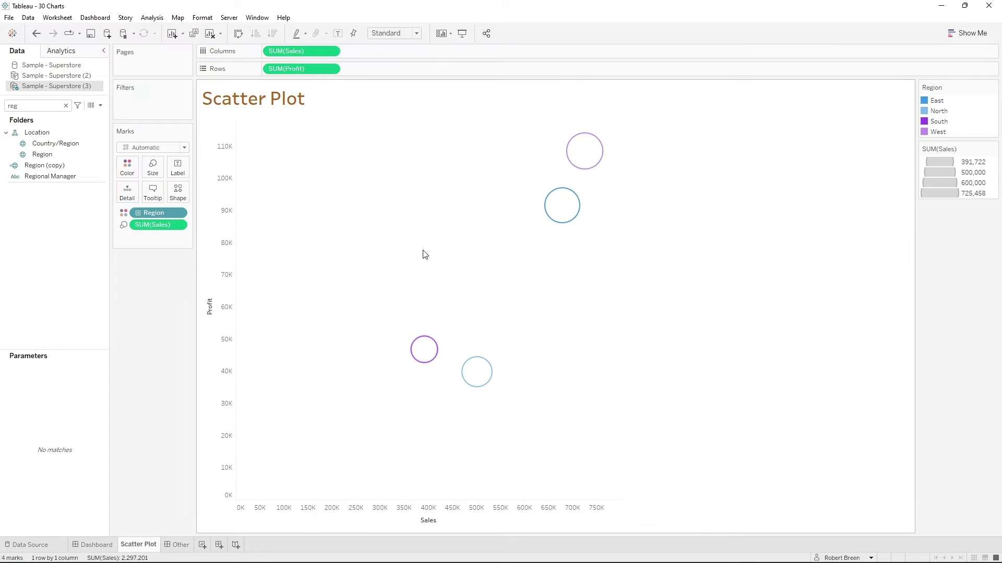
{"action": "mouse_move", "coordinate": [568, 216]}
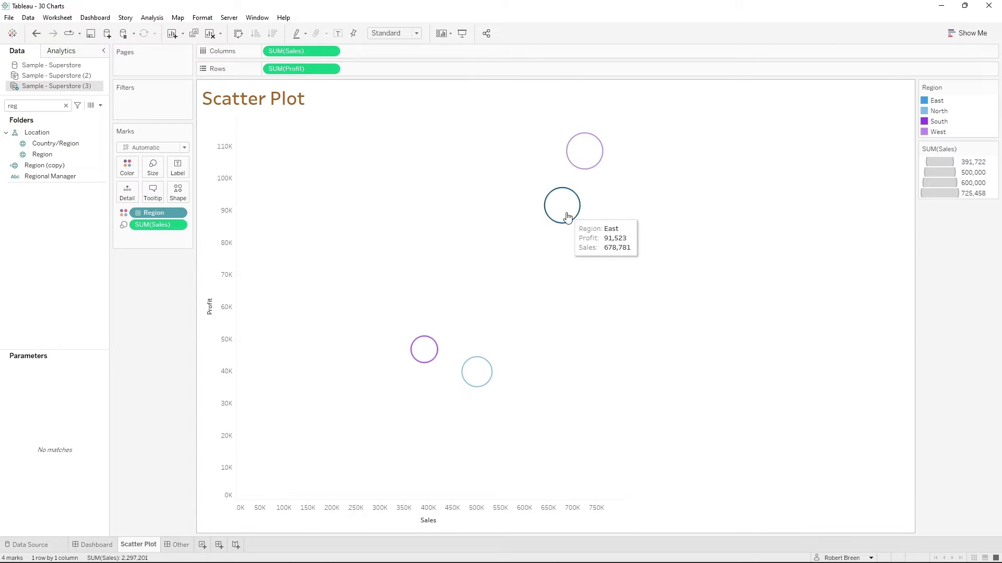
{"action": "mouse_move", "coordinate": [484, 372]}
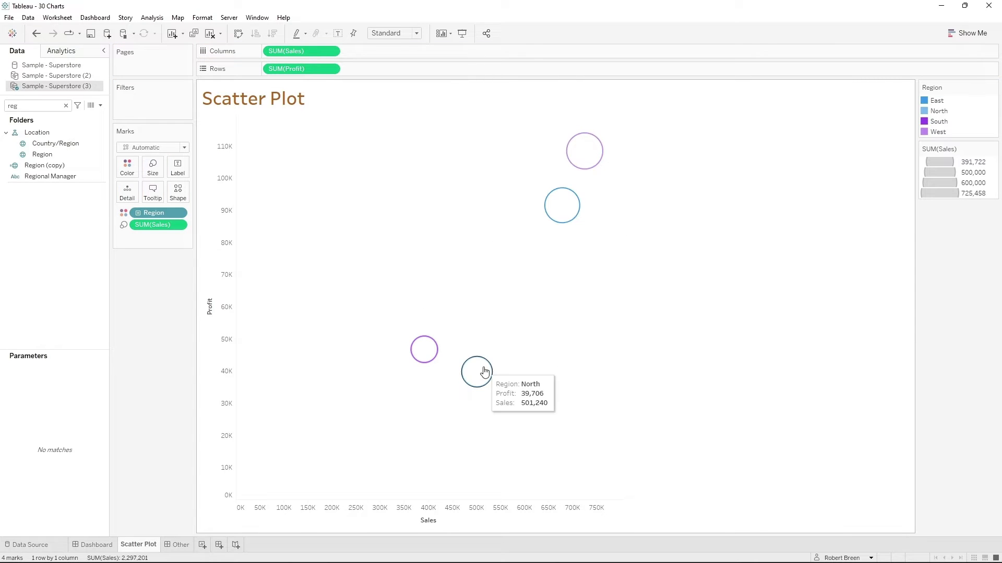
- Find the Category field and add it as detail to the scatter plot's marks
{"action": "double_click", "coordinate": [35, 106]}
{"action": "type", "text": "cat"}
{"action": "left_click_drag", "start_coordinate": [46, 143], "coordinate": [127, 192]}
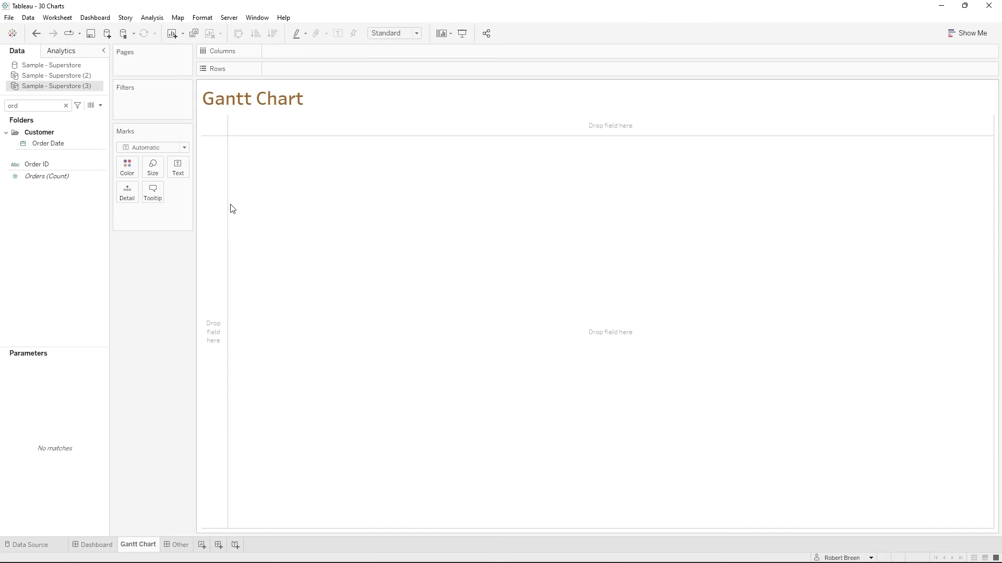
- Place Order Date on Columns in the Gantt Chart sheet and set it to Exact Date
{"action": "left_click_drag", "start_coordinate": [48, 144], "coordinate": [355, 53]}
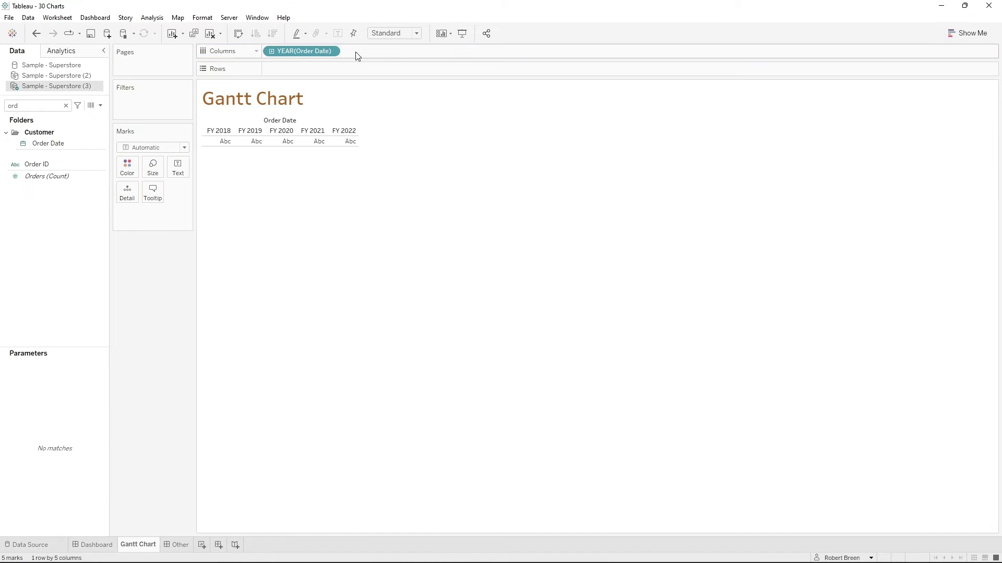
{"action": "left_click", "coordinate": [331, 50]}
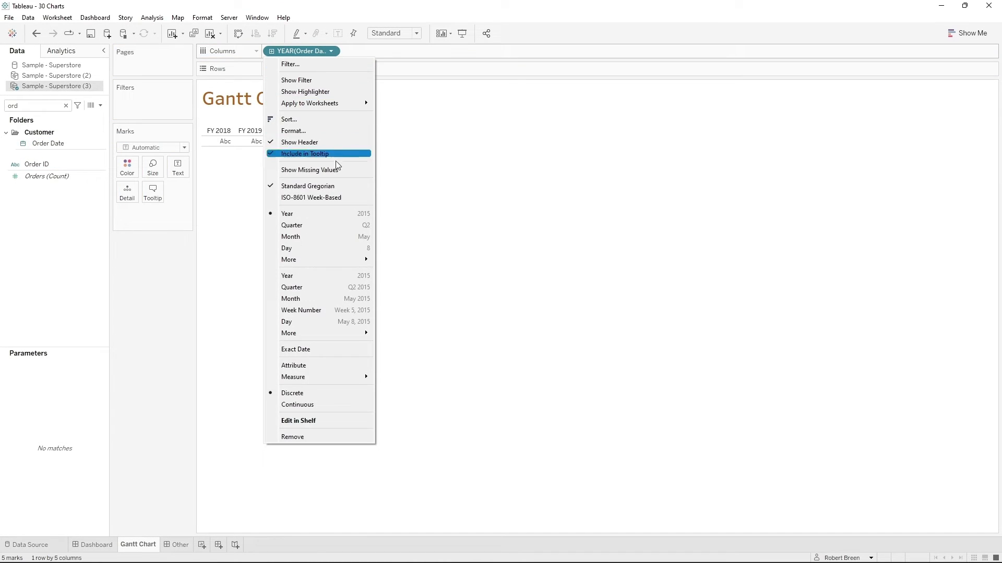
{"action": "left_click", "coordinate": [338, 350]}
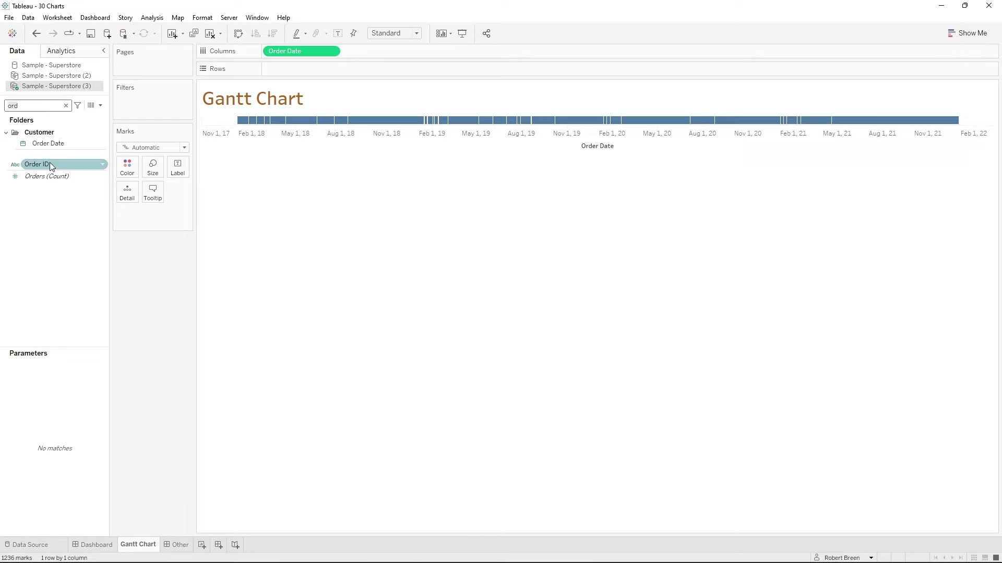
- Add Order ID to Rows, filtered to only the first six CA-2018 orders in the list
{"action": "left_click_drag", "start_coordinate": [49, 161], "coordinate": [293, 71]}
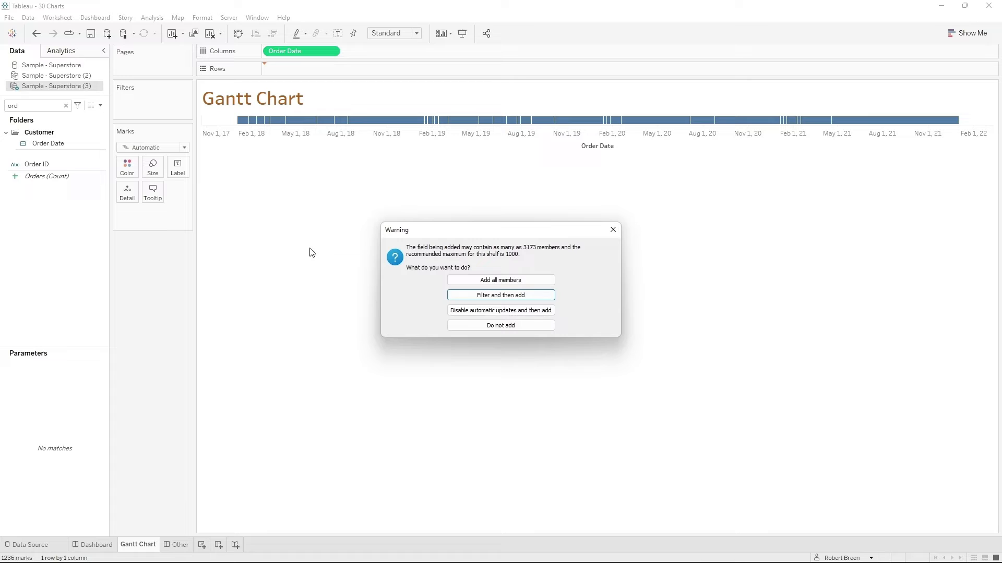
{"action": "left_click", "coordinate": [473, 294]}
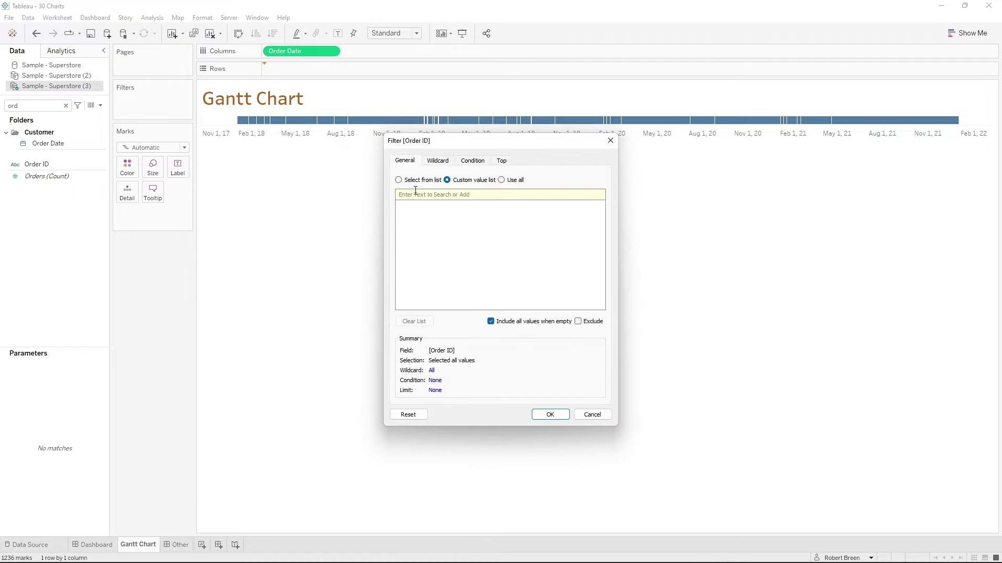
{"action": "left_click", "coordinate": [458, 320]}
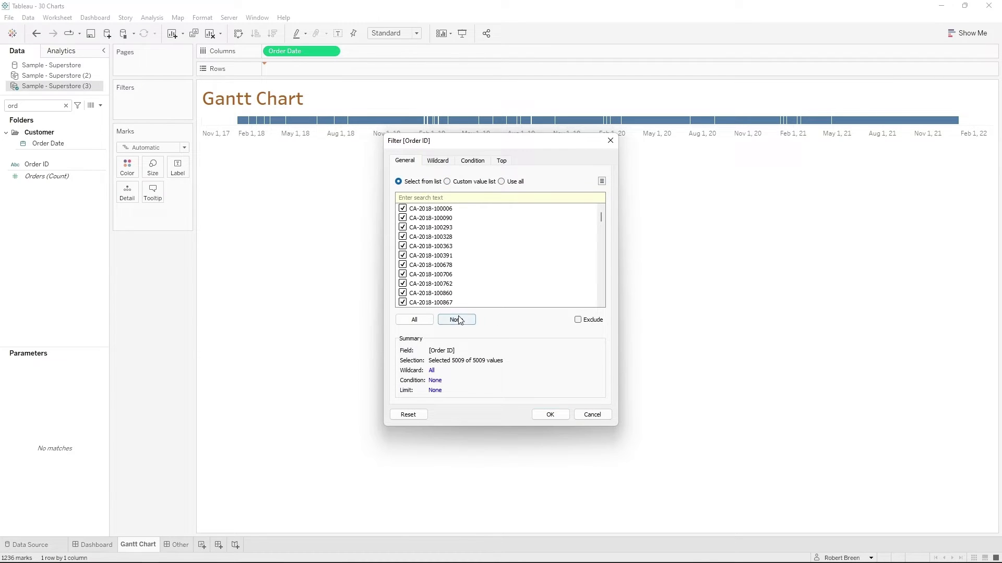
{"action": "left_click", "coordinate": [403, 210]}
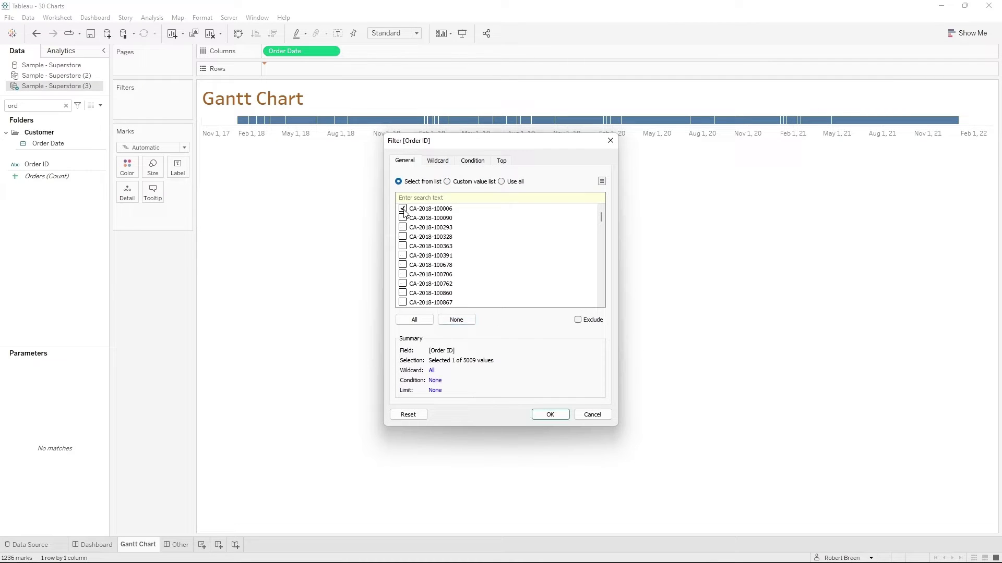
{"action": "left_click", "coordinate": [403, 256]}
{"action": "left_click", "coordinate": [566, 416]}
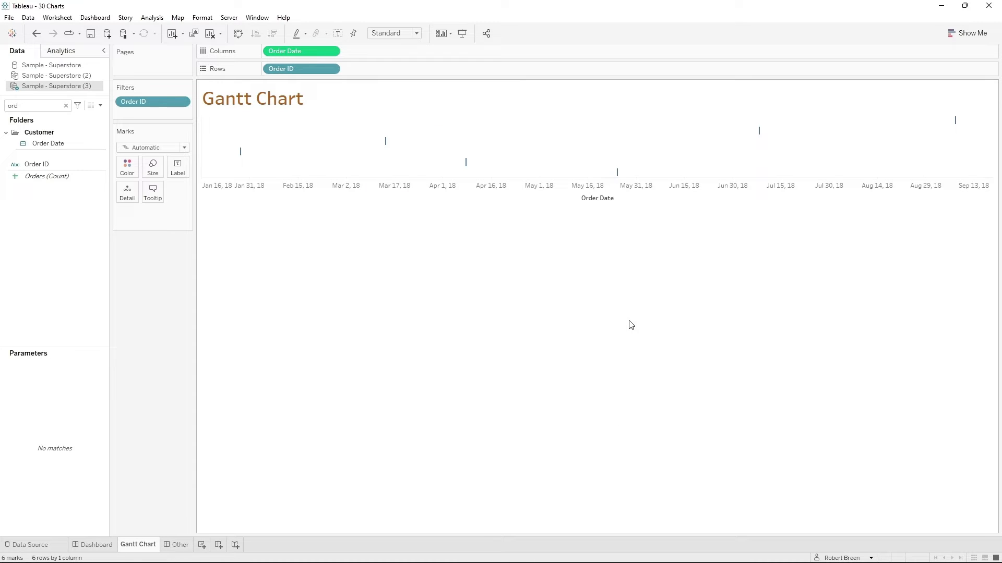
- Show the Order ID header on Rows and set the mark type to Gantt Bar
{"action": "left_click", "coordinate": [330, 69]}
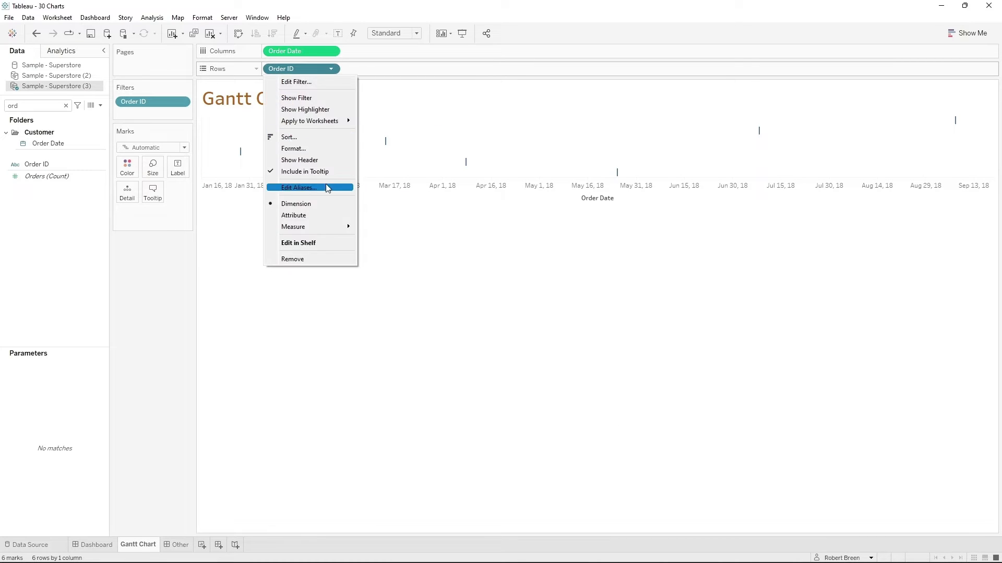
{"action": "left_click", "coordinate": [316, 160]}
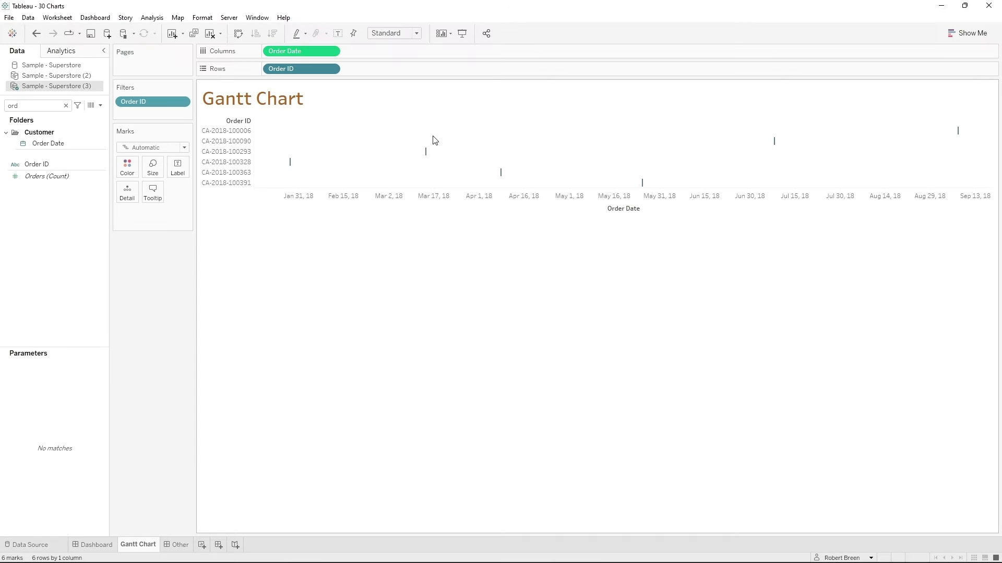
{"action": "left_click", "coordinate": [156, 148]}
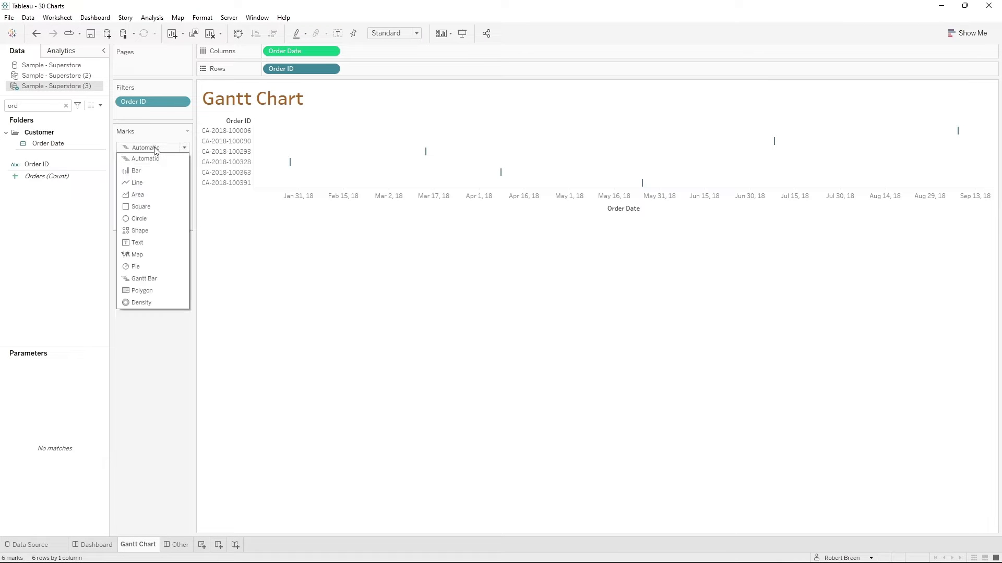
{"action": "left_click", "coordinate": [168, 278]}
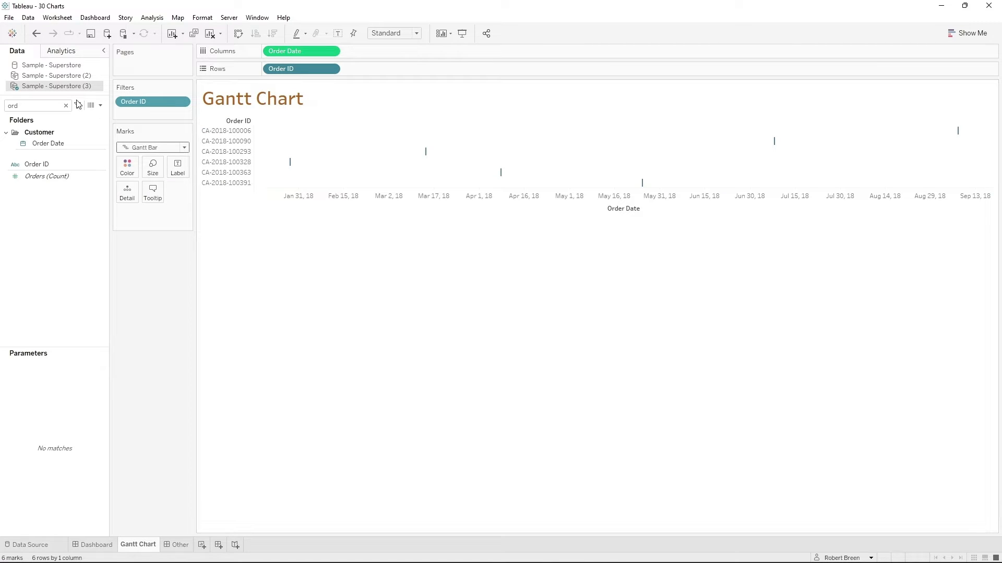
- Start a new calculated field named Size1
{"action": "left_click", "coordinate": [100, 106]}
{"action": "left_click", "coordinate": [32, 112]}
{"action": "type", "text": "Si"}
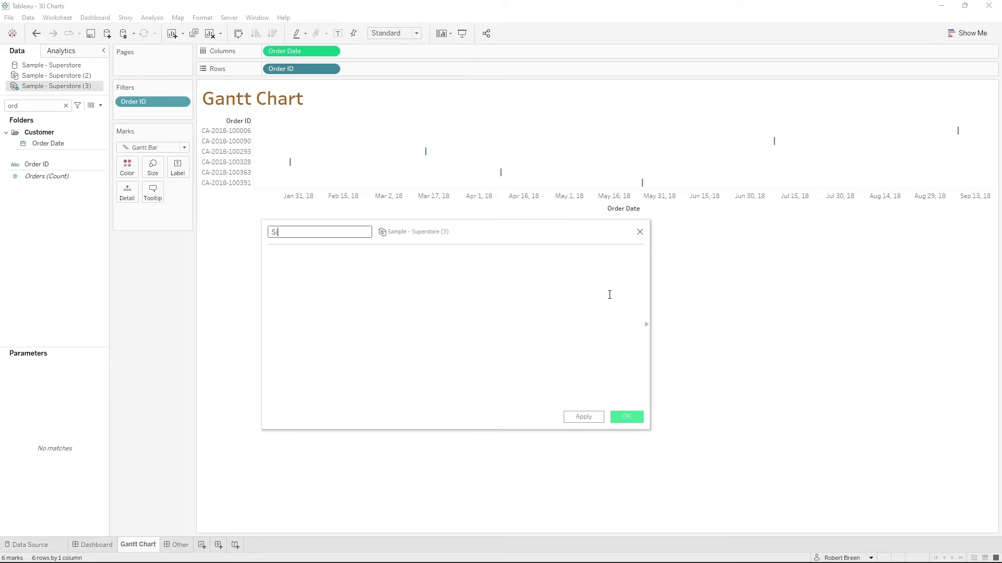
{"action": "type", "text": "ze"}
{"action": "key", "text": "Tab"}
{"action": "left_click_drag", "start_coordinate": [360, 223], "coordinate": [353, 227]}
{"action": "left_click", "coordinate": [346, 237]}
{"action": "type", "text": "1"}
{"action": "left_click", "coordinate": [358, 287]}
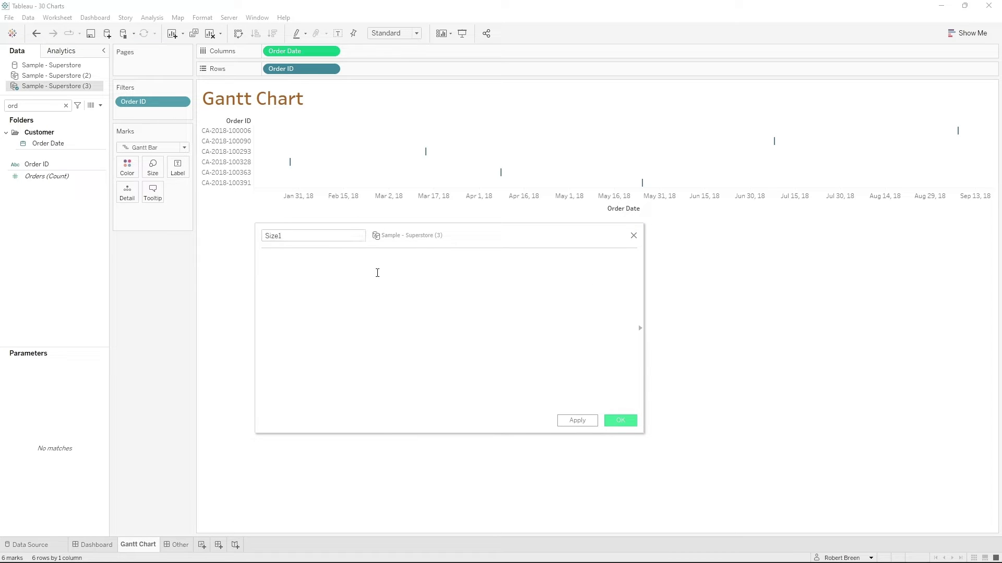
- Define Size1 as DATEDIFF('day', [Order Date], [Ship Date]) and save the calculated field
{"action": "type", "text": "datedif"}
{"action": "key", "text": "Return"}
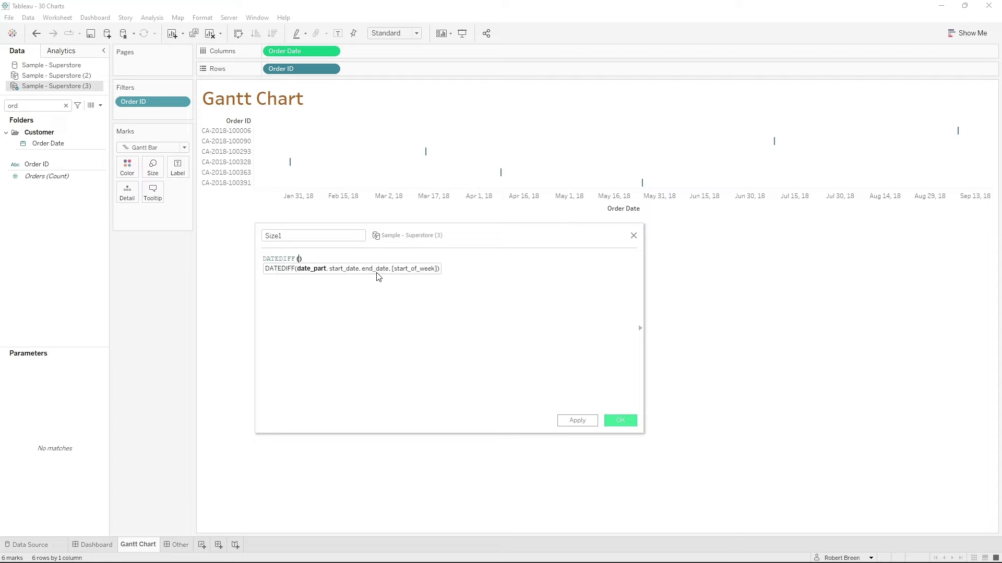
{"action": "type", "text": "'day', [order"}
{"action": "key", "text": "Return"}
{"action": "type", "text": ", shpoi"}
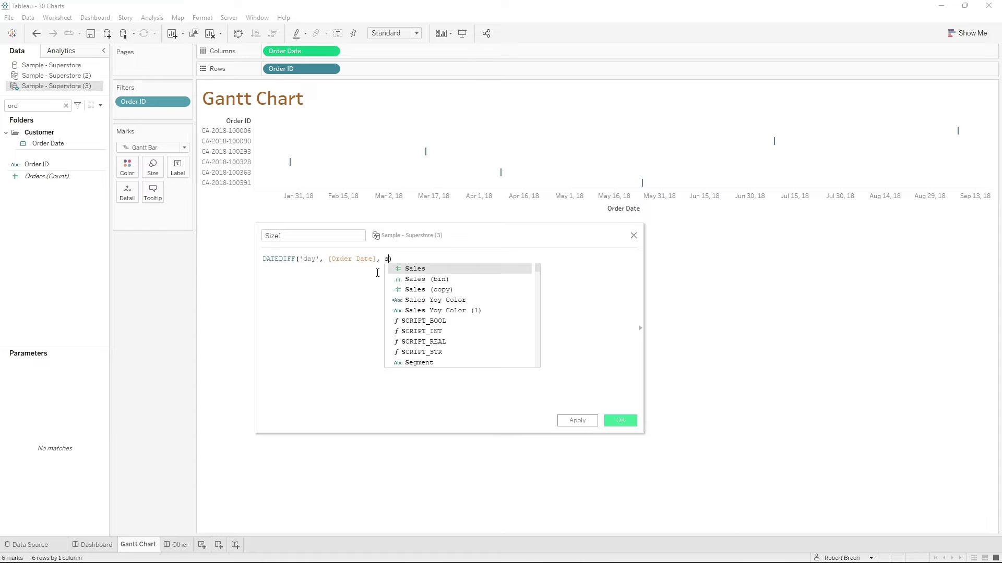
{"action": "key", "text": "BackSpace"}
{"action": "key", "text": "BackSpace"}
{"action": "key", "text": "BackSpace"}
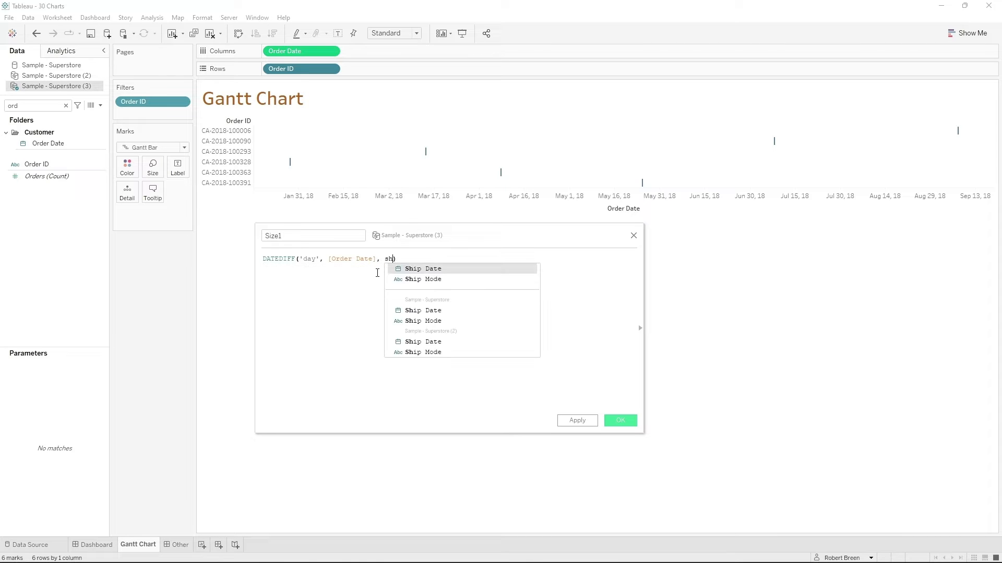
{"action": "type", "text": "i"}
{"action": "key", "text": "Return"}
{"action": "left_click", "coordinate": [401, 293]}
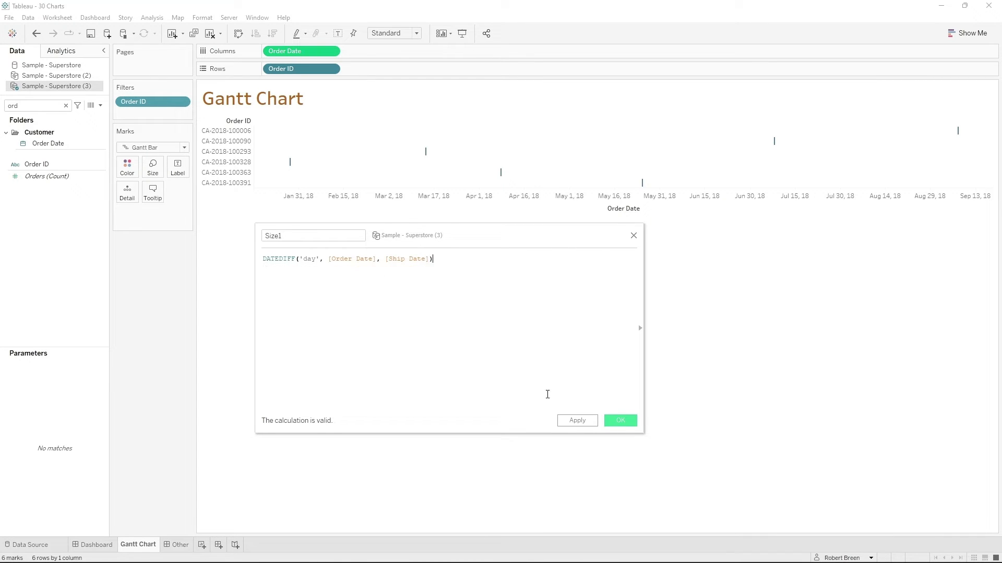
{"action": "left_click", "coordinate": [621, 421]}
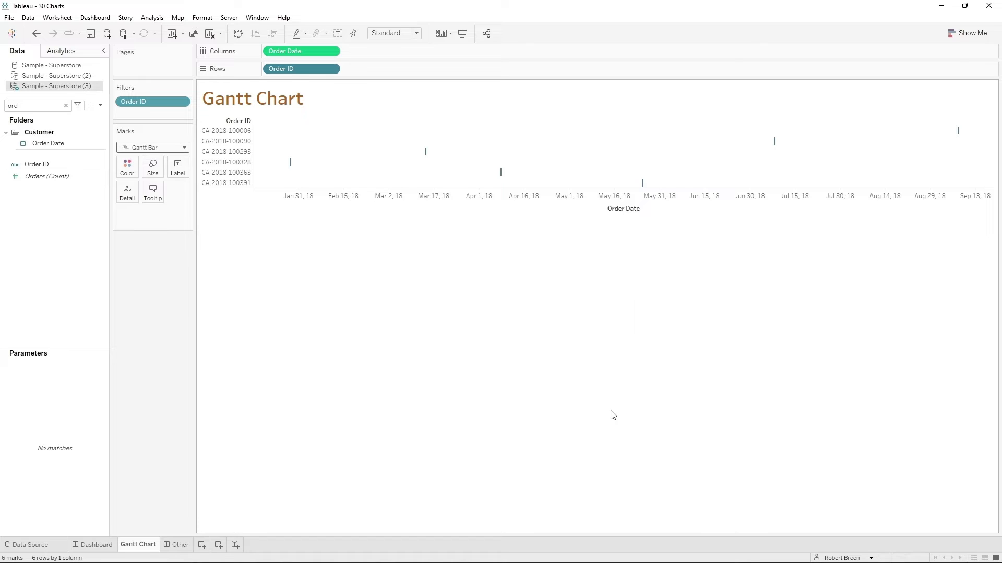
- Search the fields for "siz" and size the Gantt bars by Size1
{"action": "left_click", "coordinate": [31, 104]}
{"action": "key", "text": "BackSpace"}
{"action": "key", "text": "BackSpace"}
{"action": "key", "text": "BackSpace"}
{"action": "type", "text": "si"}
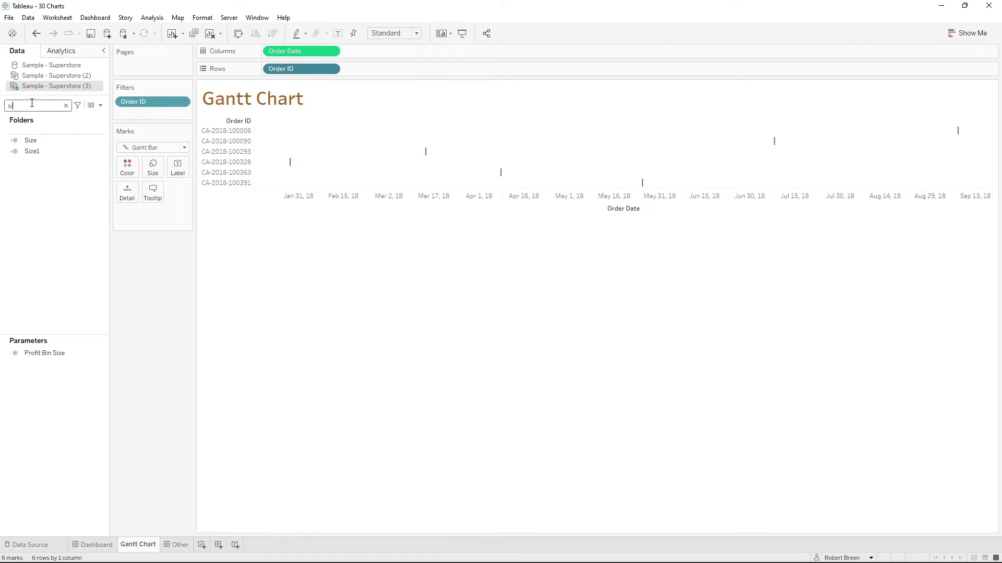
{"action": "type", "text": "z"}
{"action": "left_click_drag", "start_coordinate": [32, 151], "coordinate": [167, 226]}
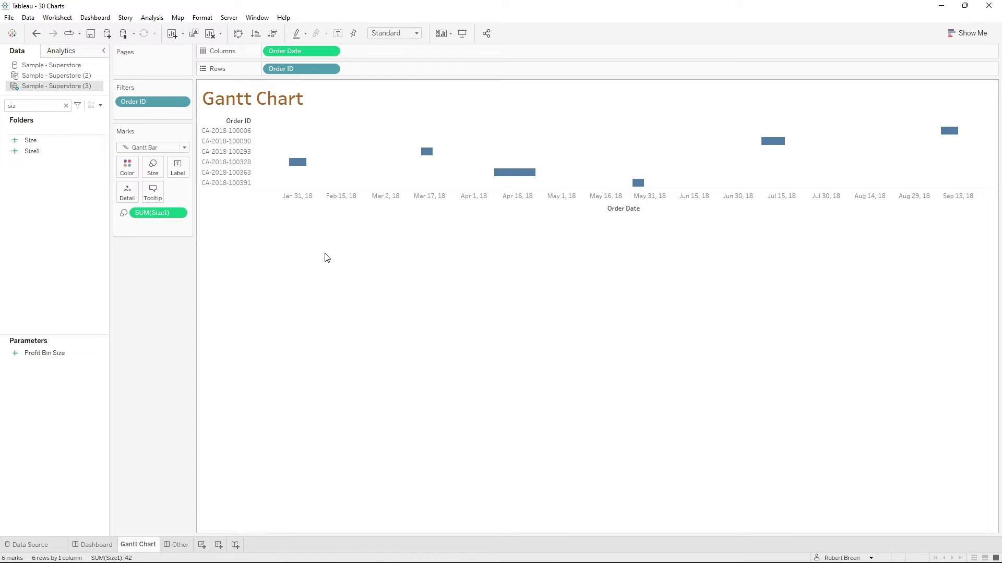
- Search the fields for "re" and color the Gantt bars by Region
{"action": "mouse_move", "coordinate": [300, 168]}
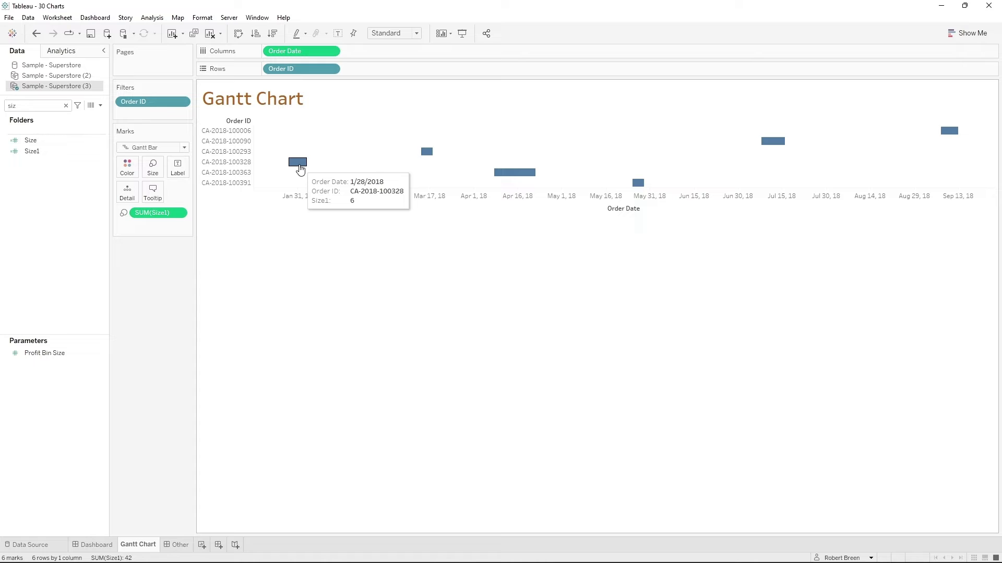
{"action": "key", "text": "BackSpace"}
{"action": "key", "text": "BackSpace"}
{"action": "key", "text": "BackSpace"}
{"action": "type", "text": "re"}
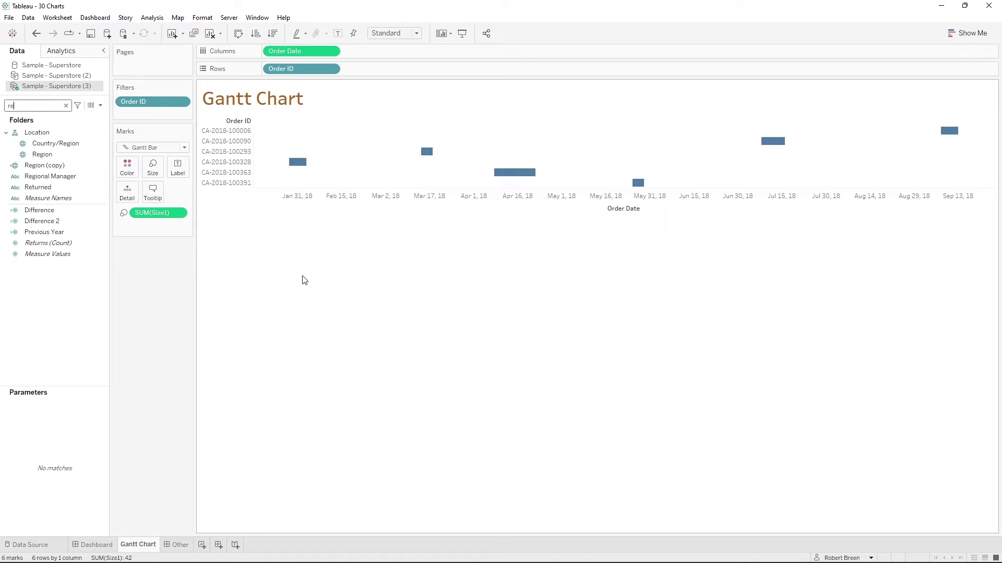
{"action": "left_click_drag", "start_coordinate": [42, 155], "coordinate": [127, 167]}
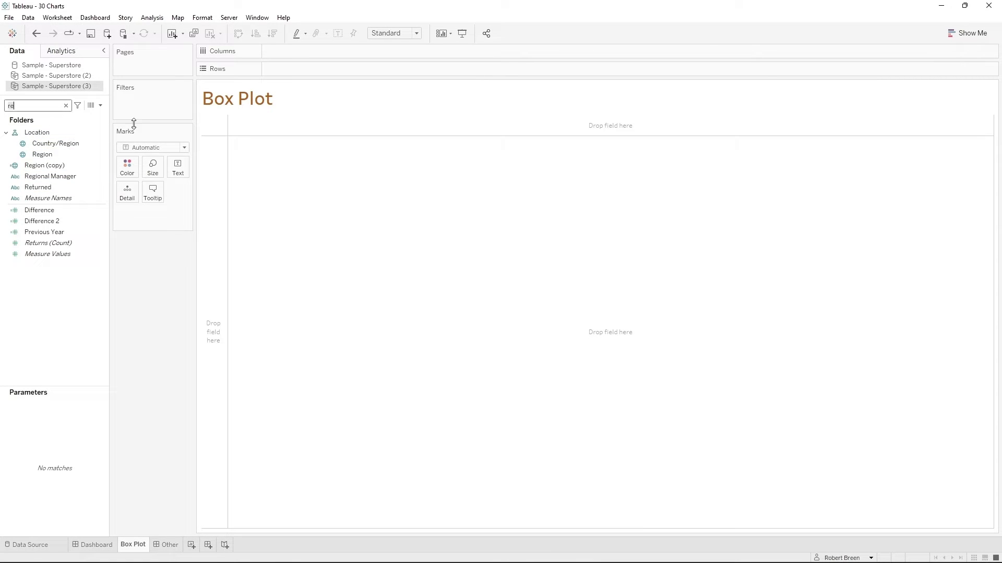
- Search the fields for "sa" and add Sales to the rows of the Box Plot sheet
{"action": "key", "text": "BackSpace"}
{"action": "key", "text": "BackSpace"}
{"action": "type", "text": "sa"}
{"action": "left_click", "coordinate": [49, 167]}
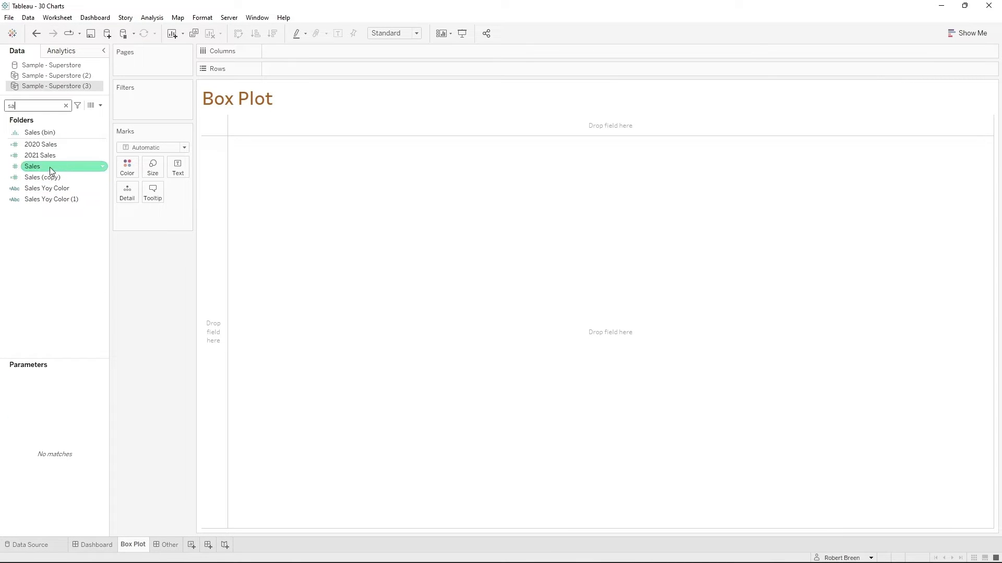
{"action": "double_click", "coordinate": [49, 167]}
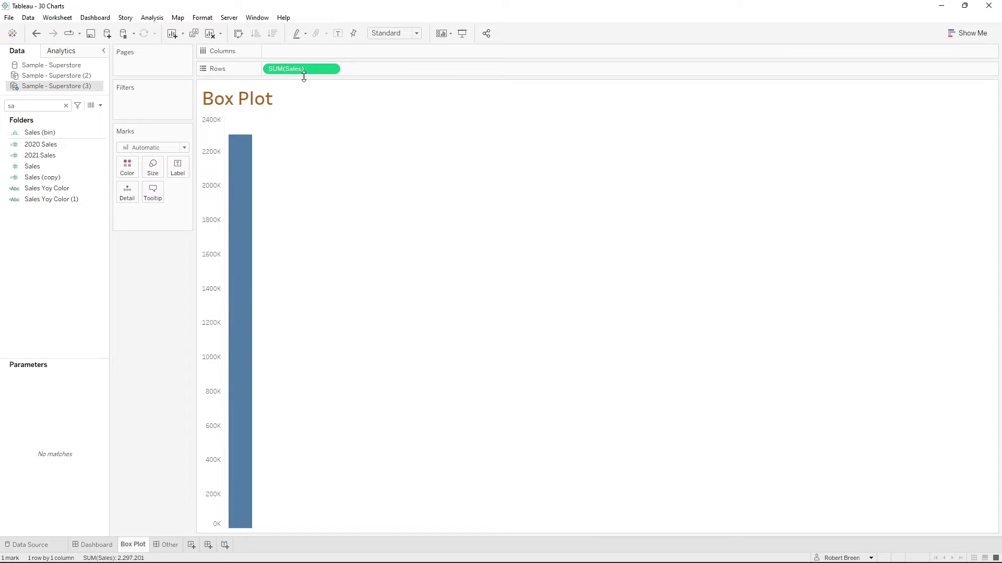
- Turn off Aggregate Measures and convert the Sales marks to a box-and-whisker plot with Show Me
{"action": "left_click", "coordinate": [154, 18]}
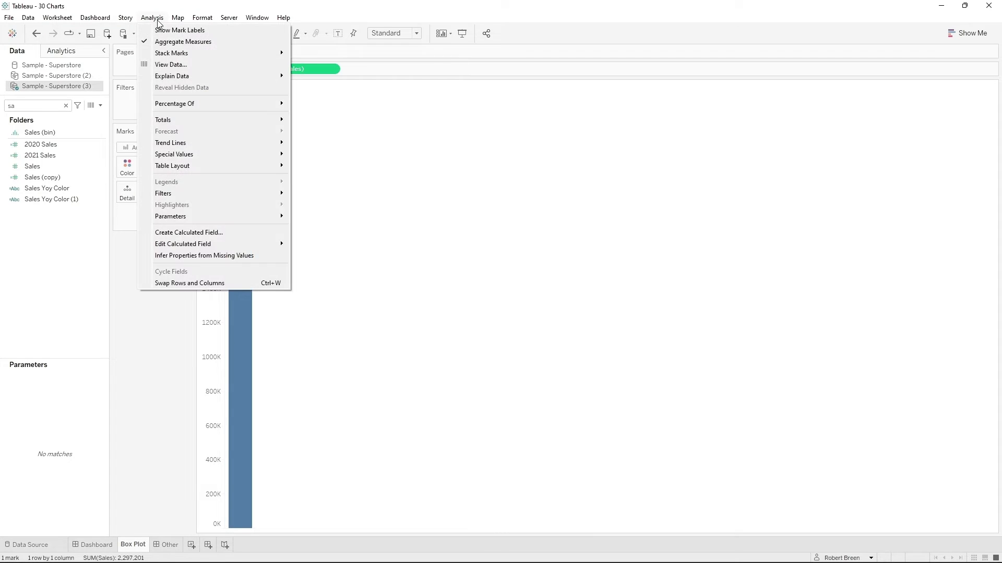
{"action": "left_click", "coordinate": [203, 42]}
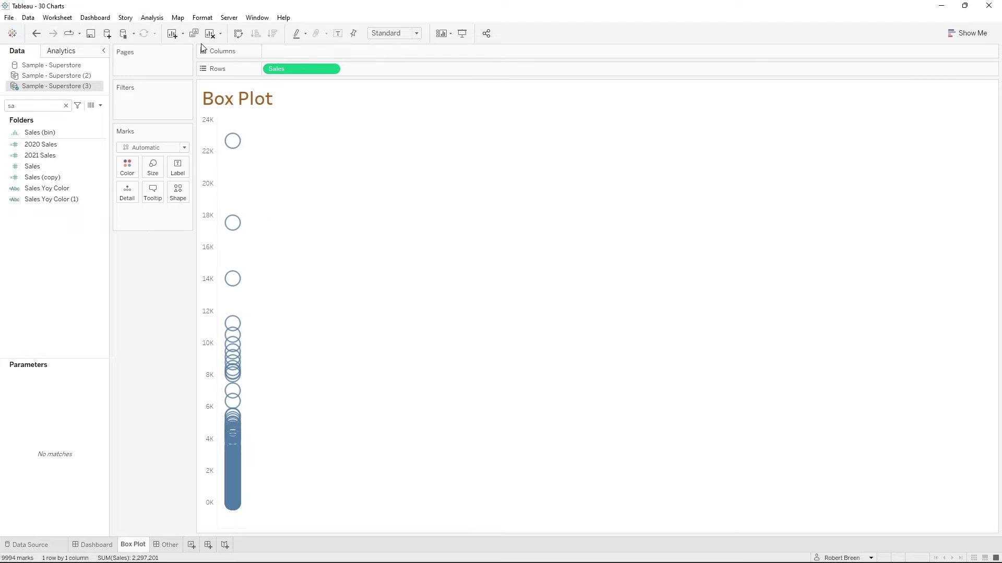
{"action": "left_click", "coordinate": [967, 33]}
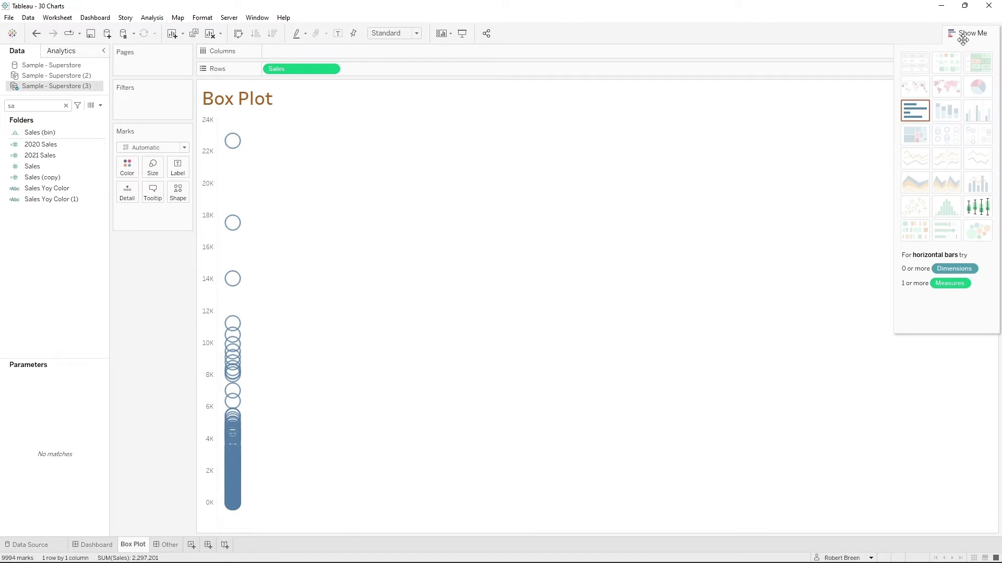
{"action": "left_click", "coordinate": [982, 215]}
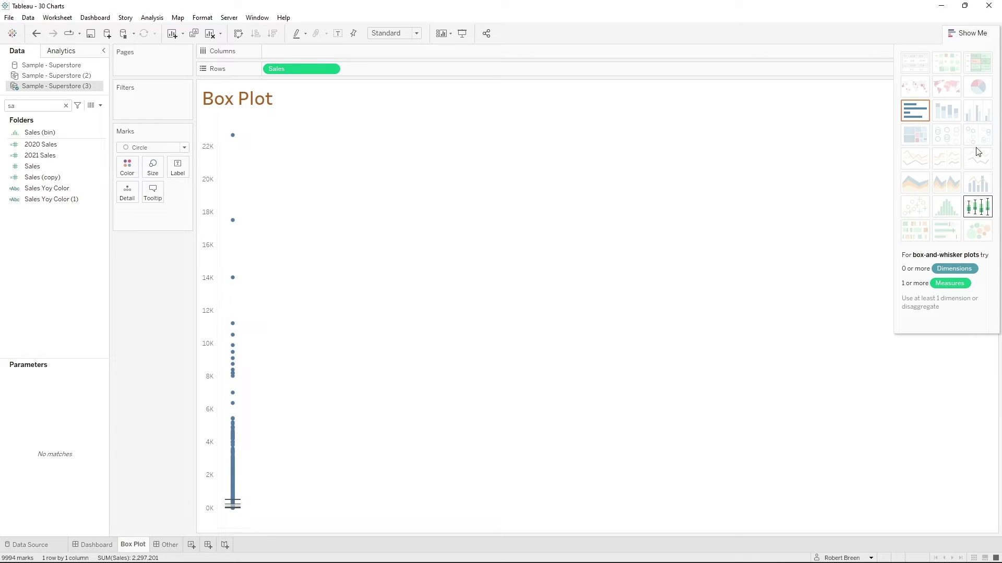
{"action": "left_click", "coordinate": [972, 34]}
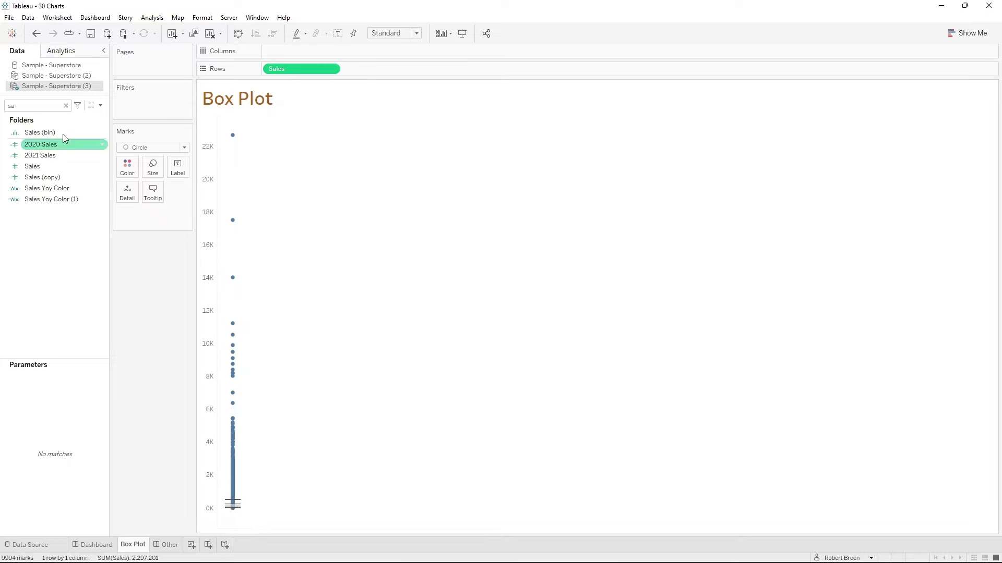
- Search the fields for "reg" and add Region to the columns of the box plot
{"action": "key", "text": "BackSpace"}
{"action": "key", "text": "BackSpace"}
{"action": "type", "text": "reg"}
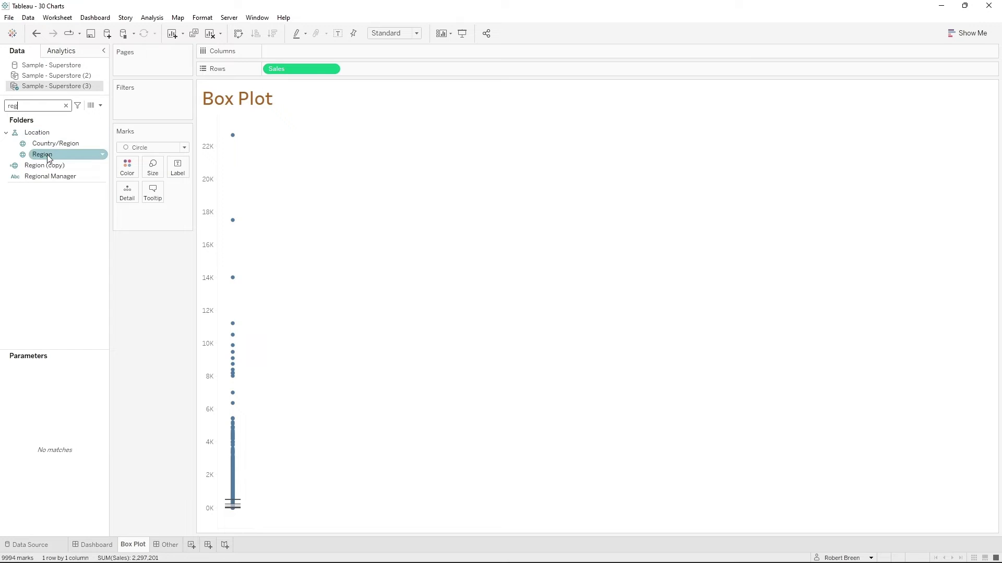
{"action": "left_click_drag", "start_coordinate": [43, 154], "coordinate": [305, 52]}
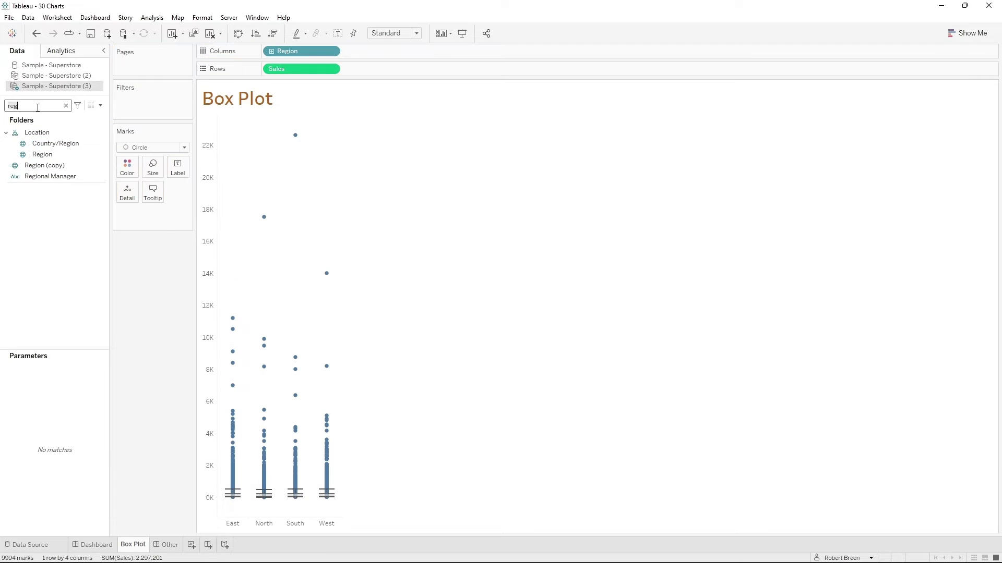
- Search the fields for "seg" and add Segment after Region in the columns
{"action": "key", "text": "BackSpace"}
{"action": "key", "text": "BackSpace"}
{"action": "key", "text": "BackSpace"}
{"action": "type", "text": "seg"}
{"action": "left_click_drag", "start_coordinate": [37, 132], "coordinate": [369, 52]}
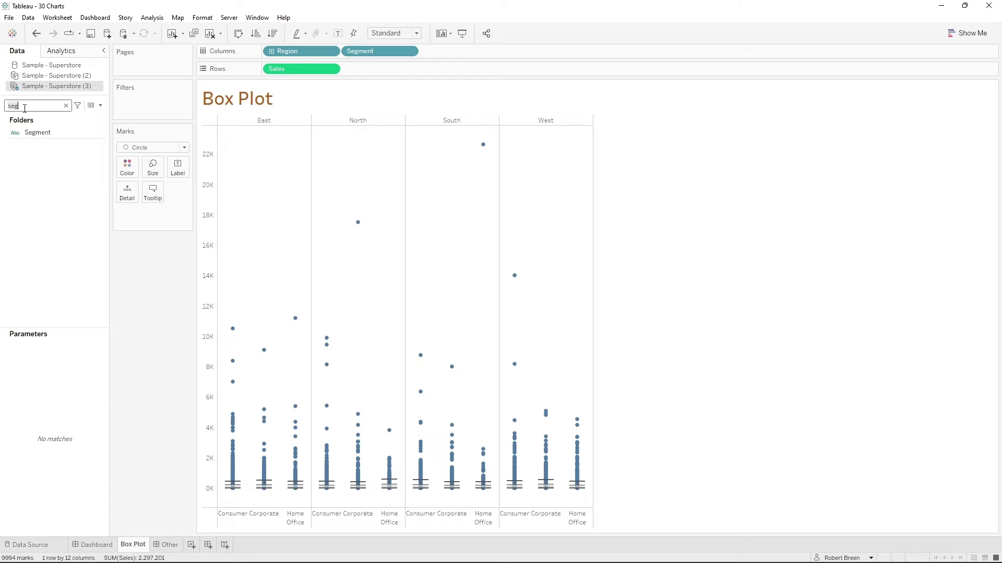
- Search the fields for "reg", color the box plot marks by Region, and filter Sales to a maximum of 1000
{"action": "type", "text": "reg"}
{"action": "left_click_drag", "start_coordinate": [41, 154], "coordinate": [127, 168]}
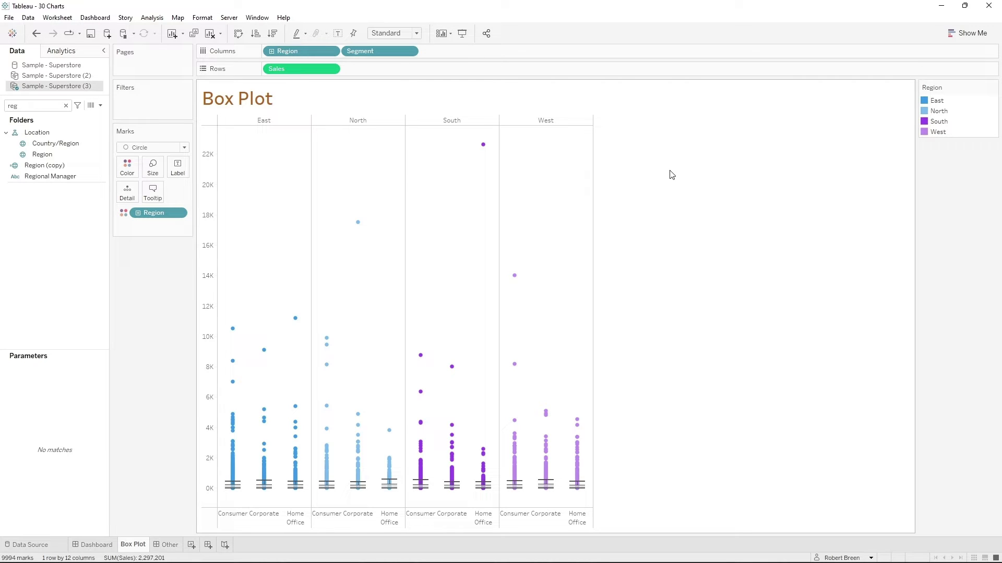
{"action": "left_click_drag", "start_coordinate": [302, 69], "coordinate": [156, 104]}
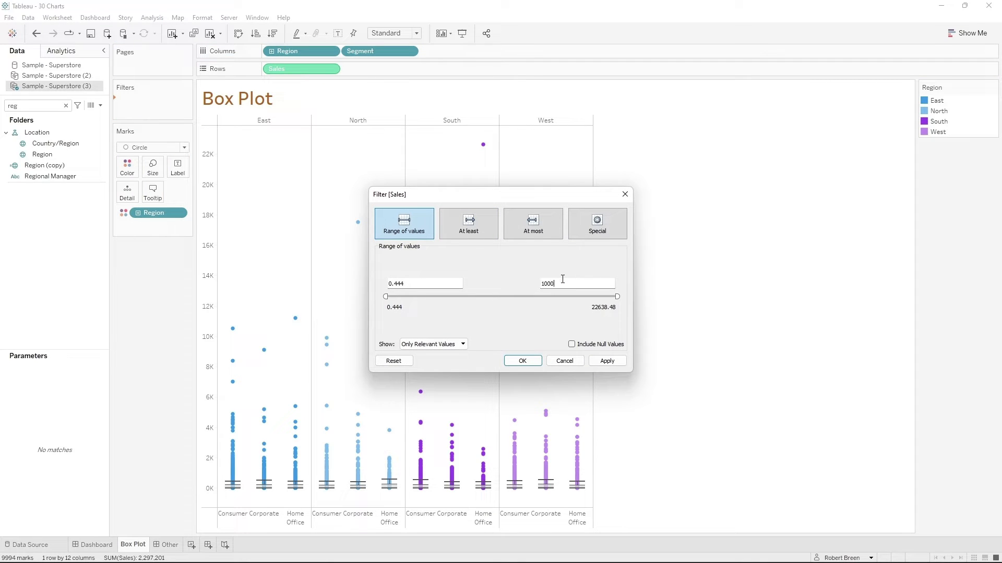
{"action": "left_click", "coordinate": [607, 361]}
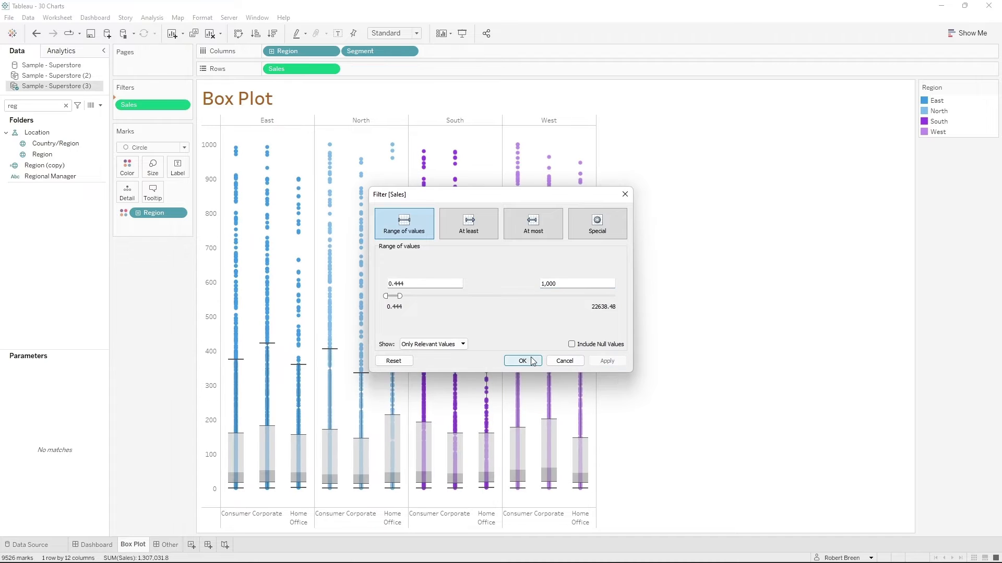
{"action": "left_click", "coordinate": [524, 361]}
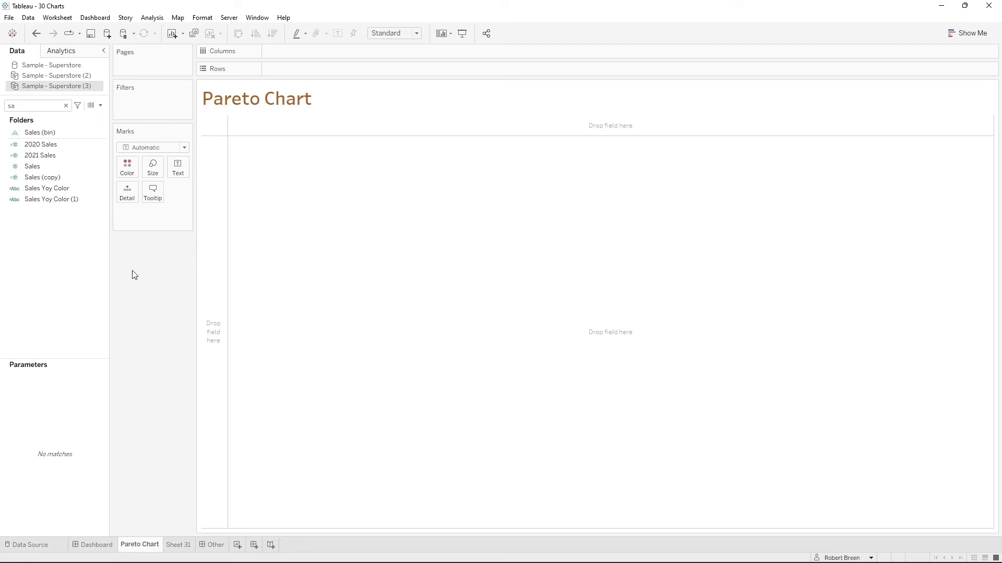
- On the Pareto Chart sheet, plot Sales by State as vertical bars and sort the states in descending order
{"action": "left_click_drag", "start_coordinate": [33, 166], "coordinate": [280, 76]}
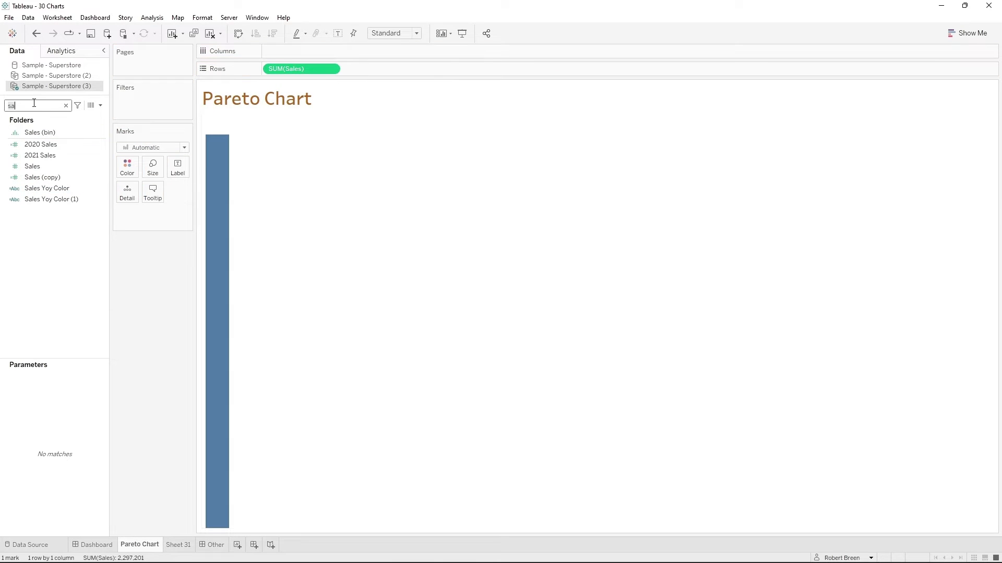
{"action": "key", "text": "BackSpace"}
{"action": "type", "text": "t"}
{"action": "left_click_drag", "start_coordinate": [45, 176], "coordinate": [282, 52]}
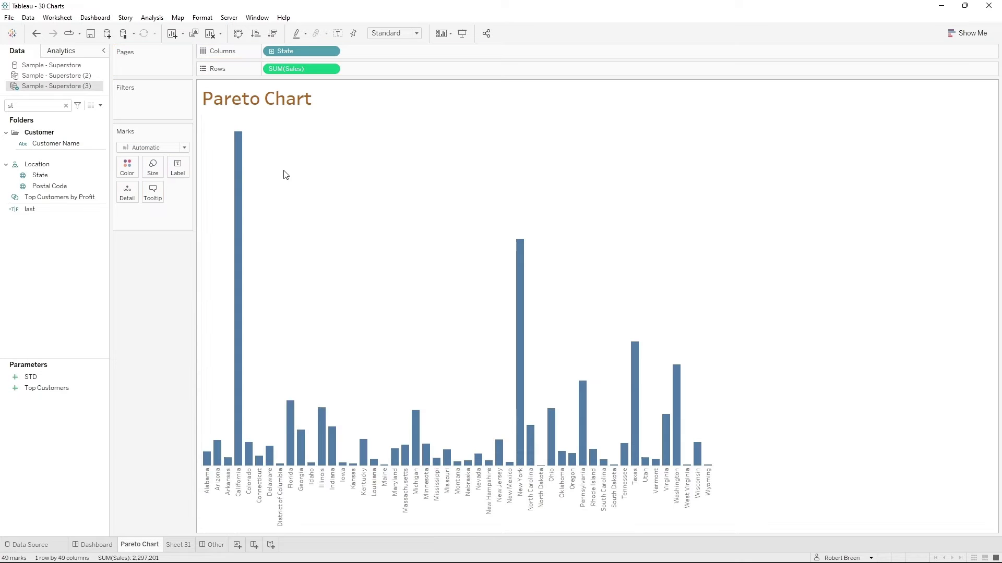
{"action": "left_click", "coordinate": [274, 34]}
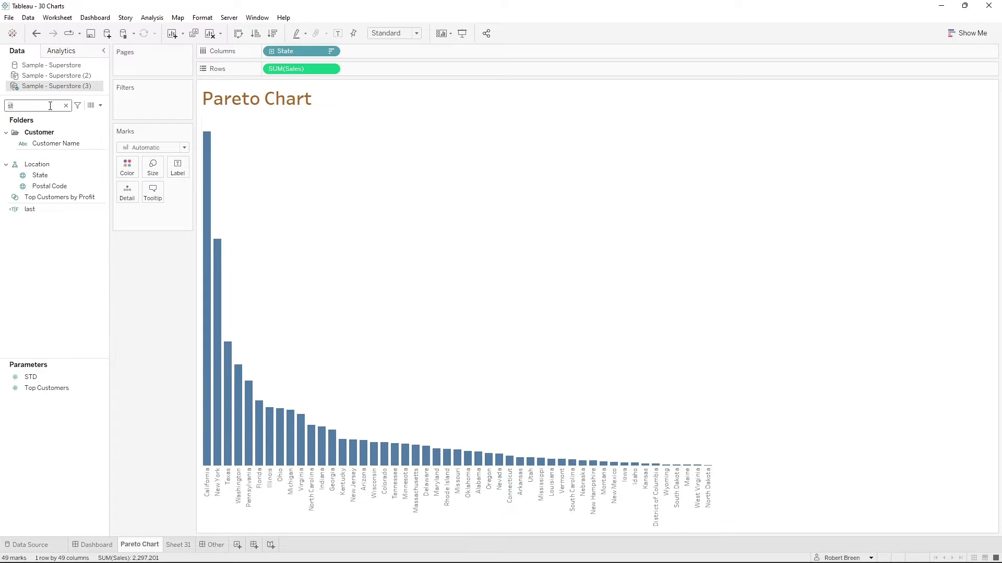
- Add a second Sales measure to the rows as a Running Total and display it as a line
{"action": "type", "text": "sa"}
{"action": "mouse_move", "coordinate": [61, 169]}
{"action": "left_mouse_down"}
{"action": "mouse_move", "coordinate": [82, 153]}
{"action": "mouse_move", "coordinate": [400, 71]}
{"action": "left_mouse_up"}
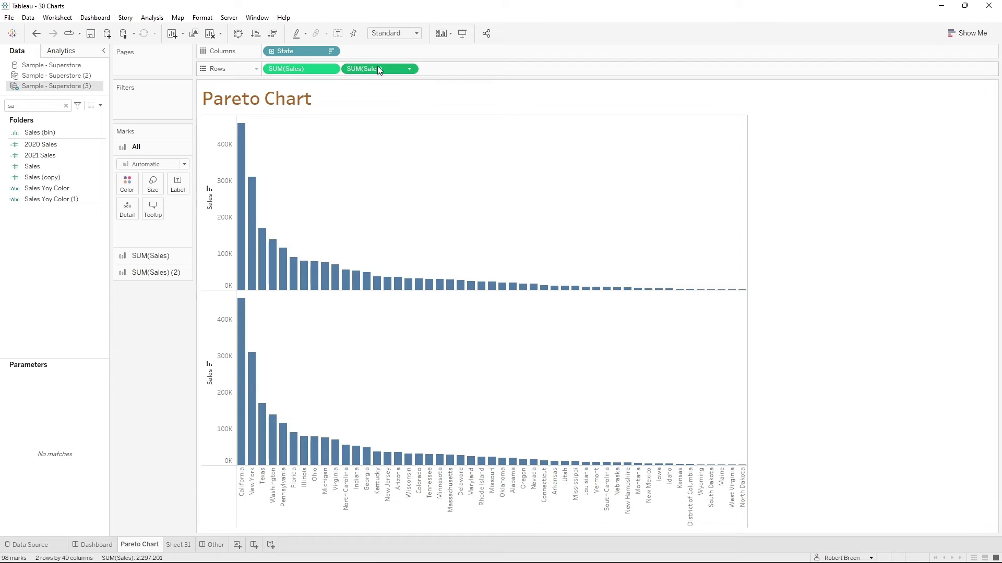
{"action": "left_click", "coordinate": [410, 70]}
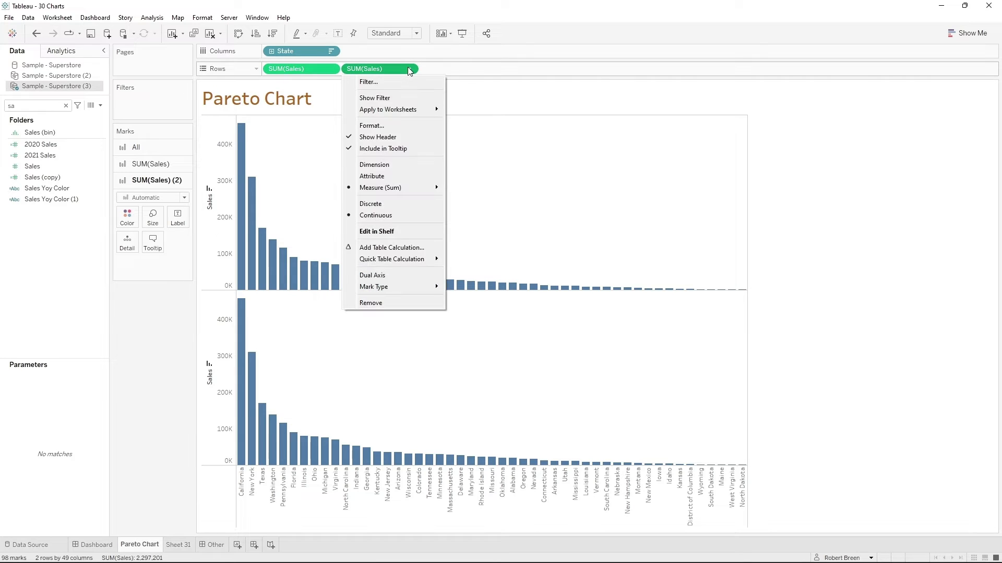
{"action": "mouse_move", "coordinate": [423, 266]}
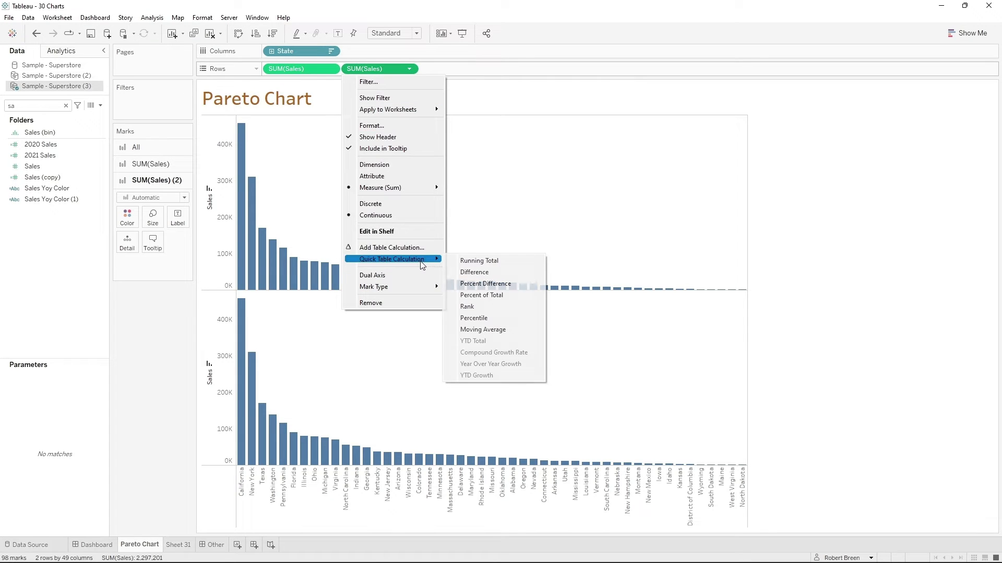
{"action": "left_click", "coordinate": [475, 260]}
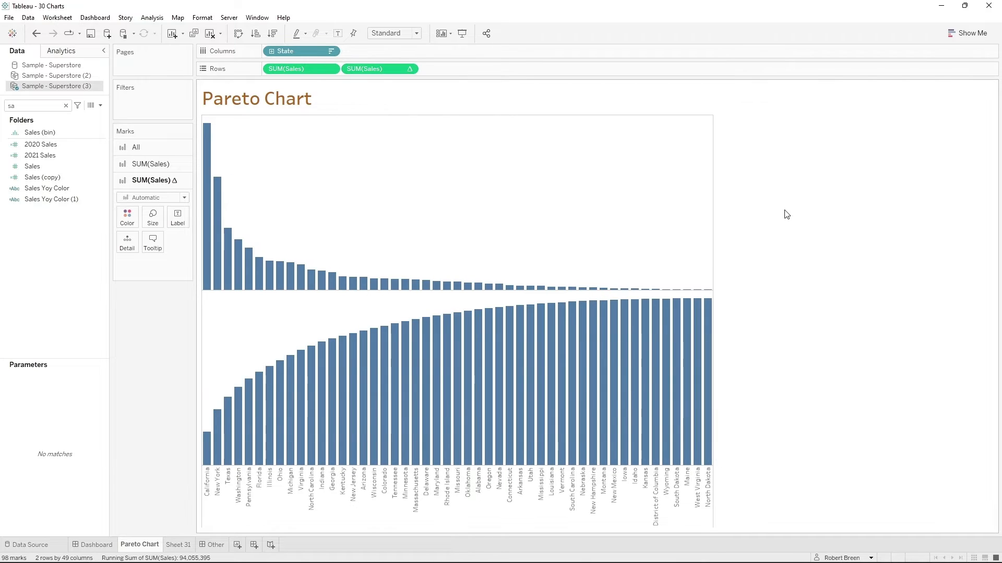
{"action": "left_click", "coordinate": [170, 198]}
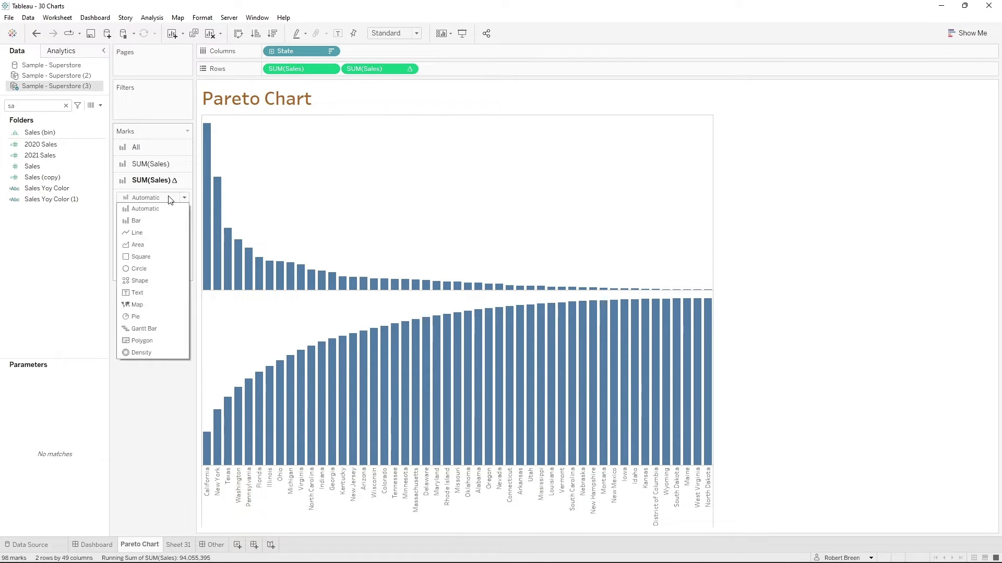
{"action": "left_click", "coordinate": [136, 230]}
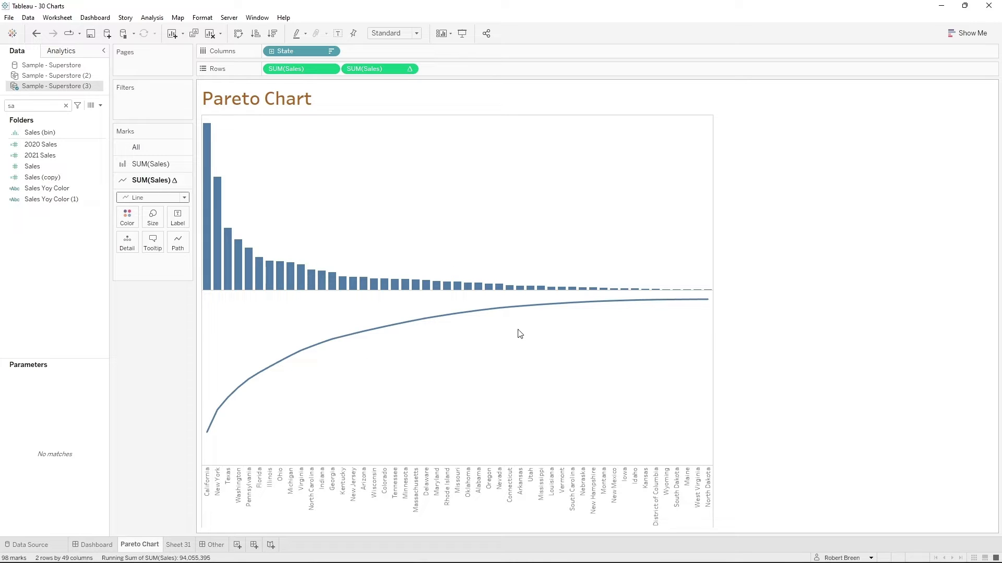
- Add a secondary calculation of type Percent of Total to the running total of Sales
{"action": "mouse_move", "coordinate": [705, 304]}
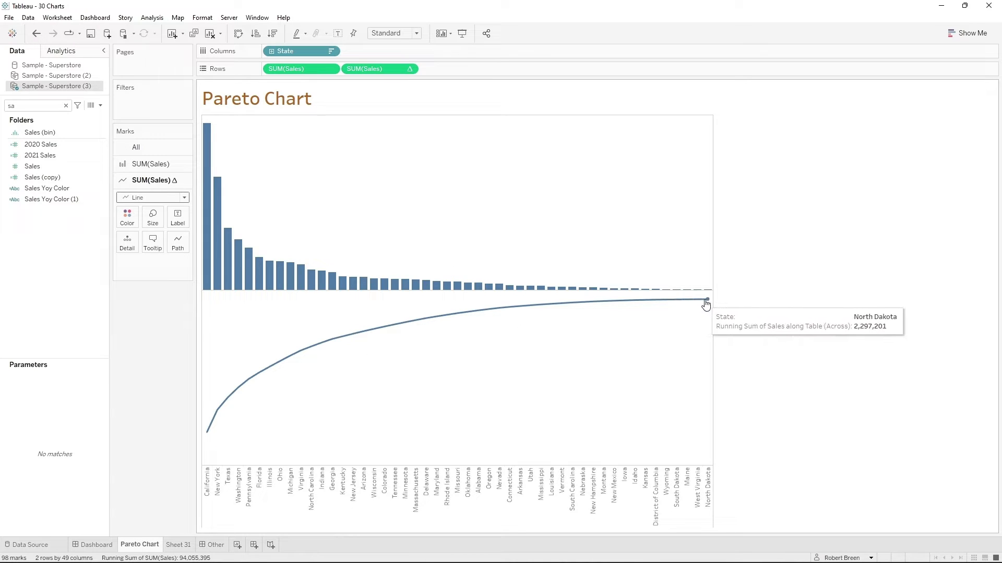
{"action": "left_click", "coordinate": [410, 69]}
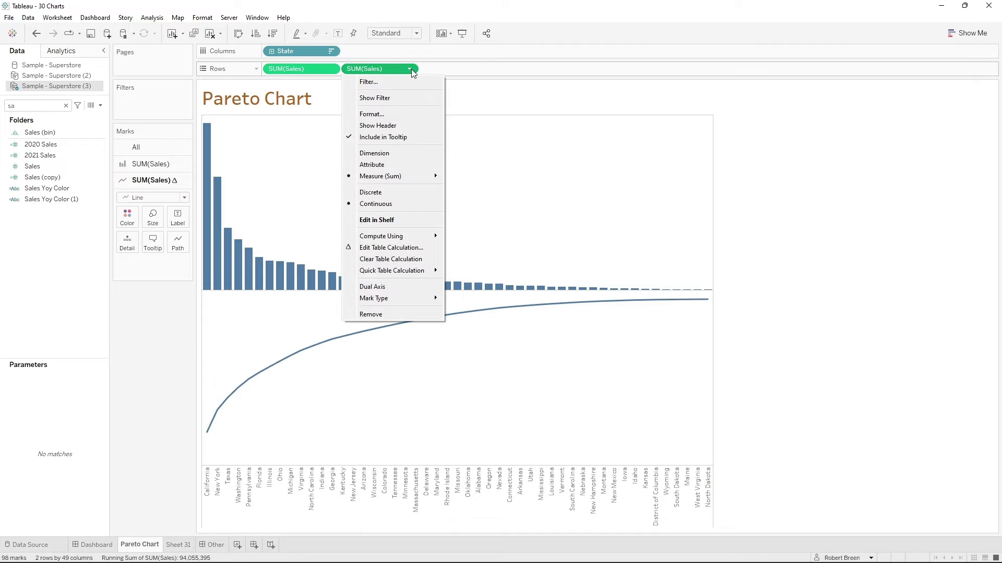
{"action": "left_click", "coordinate": [412, 248]}
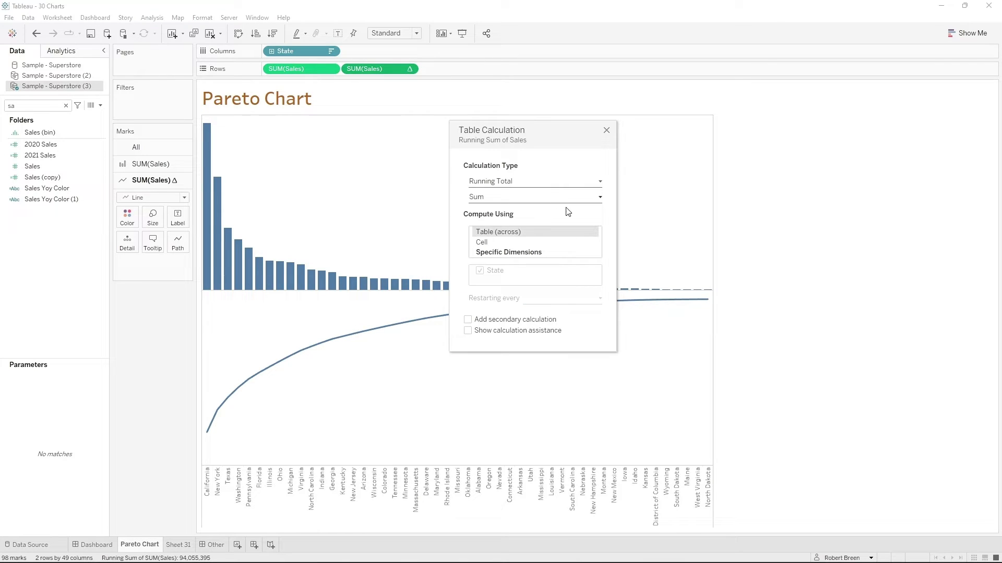
{"action": "left_click", "coordinate": [468, 319]}
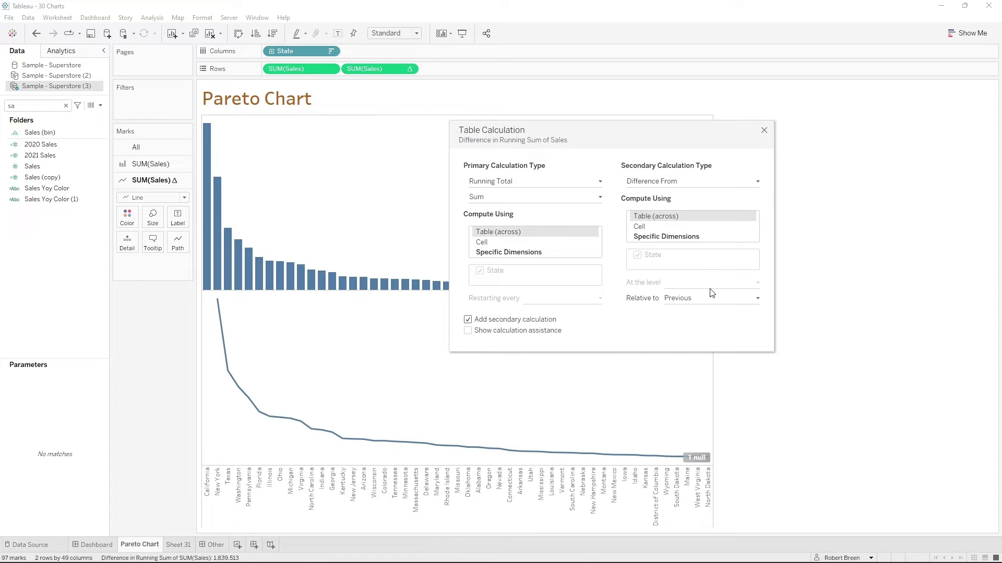
{"action": "left_click", "coordinate": [677, 181]}
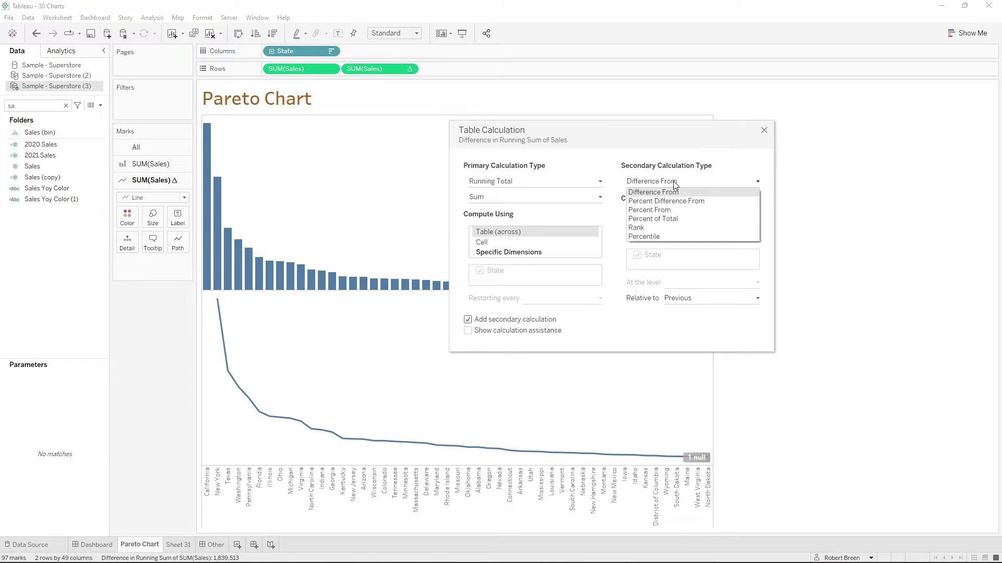
{"action": "left_click", "coordinate": [674, 221]}
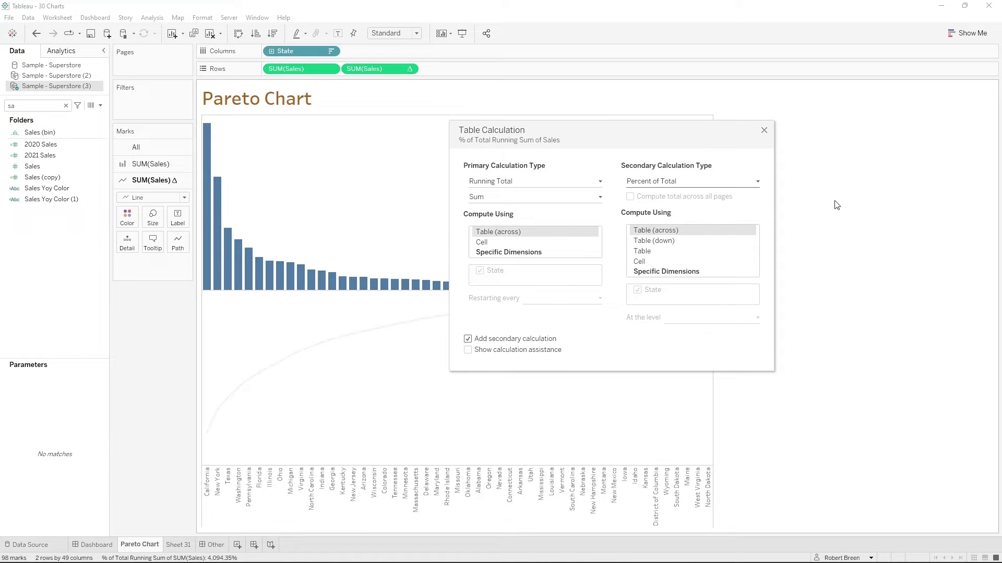
{"action": "left_click", "coordinate": [764, 131]}
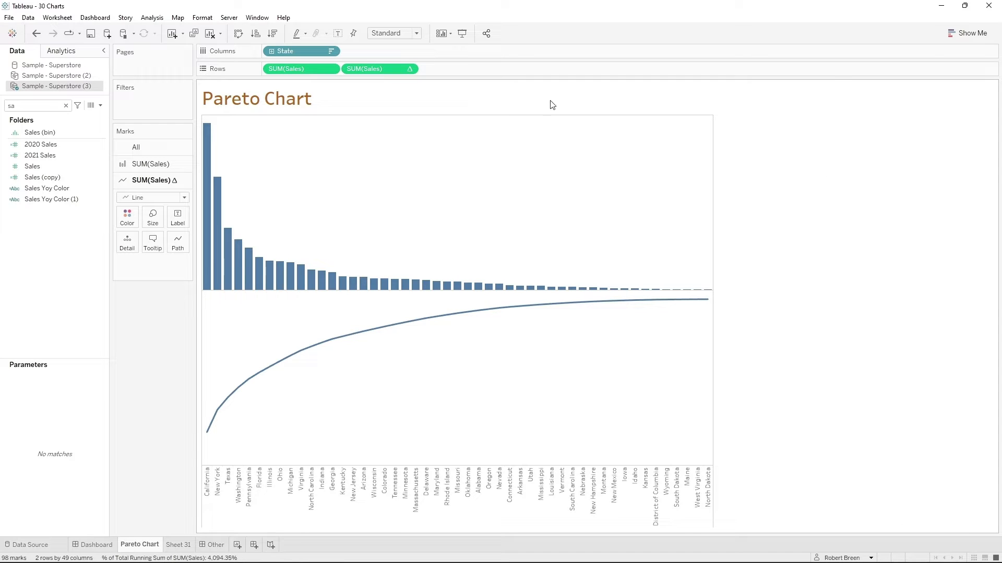
- Combine the two Sales measures on a dual axis and set the first measure's mark type to Bar
{"action": "left_click", "coordinate": [409, 69]}
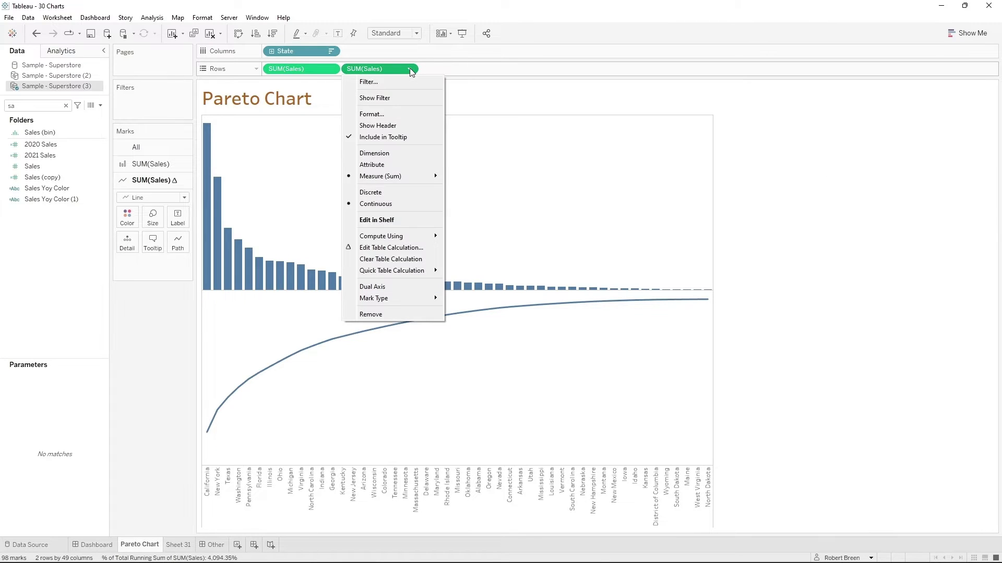
{"action": "left_click", "coordinate": [402, 287]}
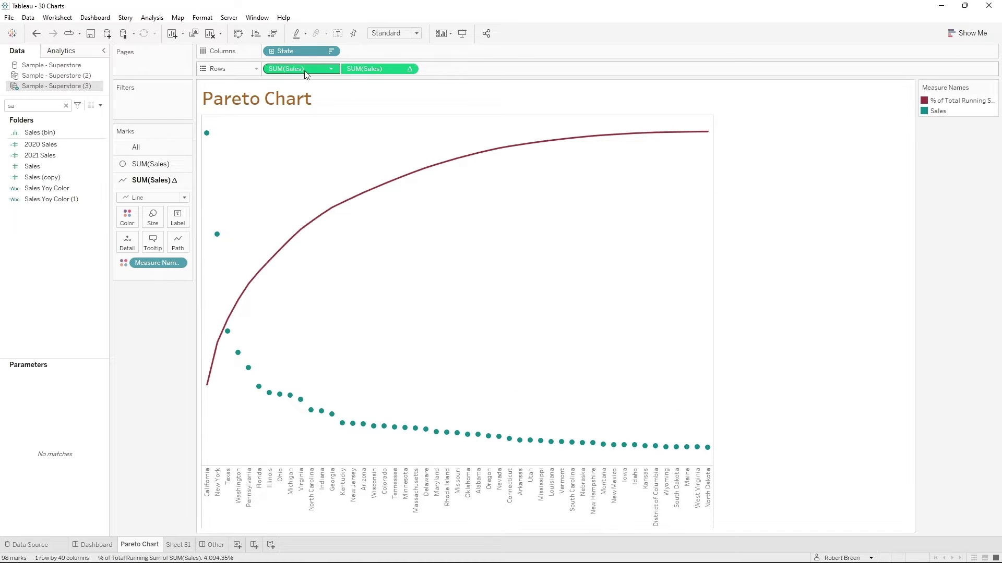
{"action": "left_click", "coordinate": [150, 164]}
{"action": "left_click", "coordinate": [151, 180]}
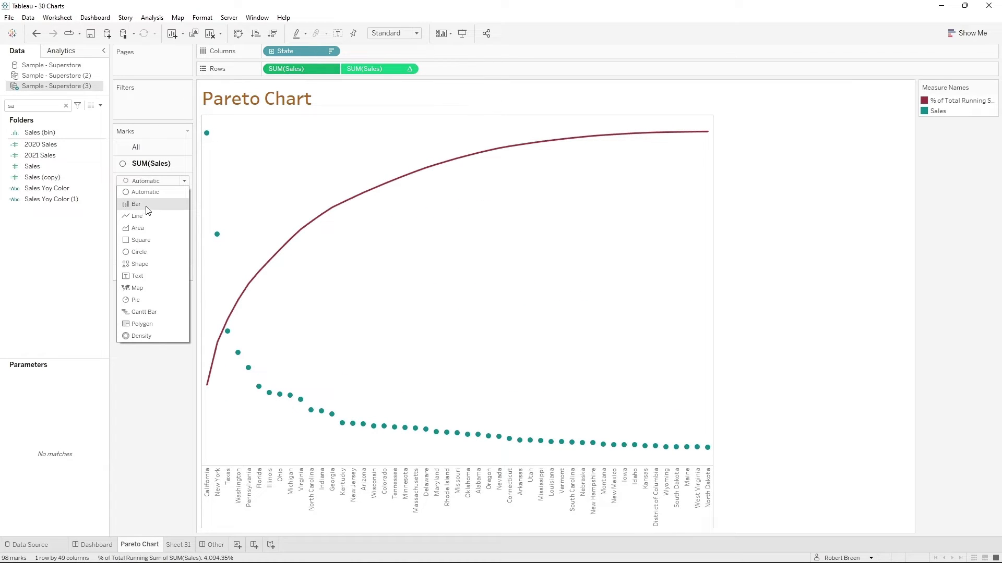
{"action": "left_click", "coordinate": [137, 205]}
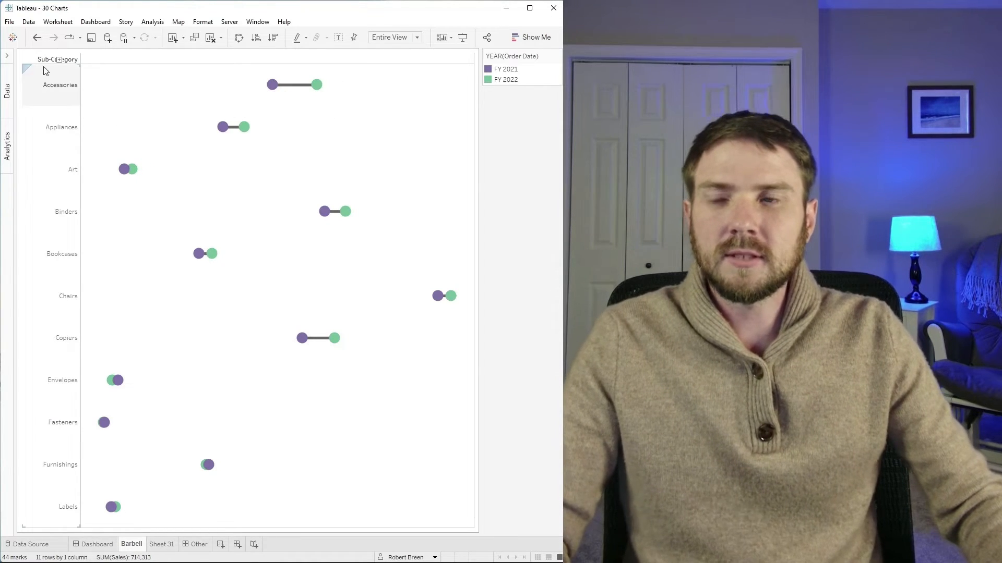
{"action": "mouse_move", "coordinate": [272, 85]}
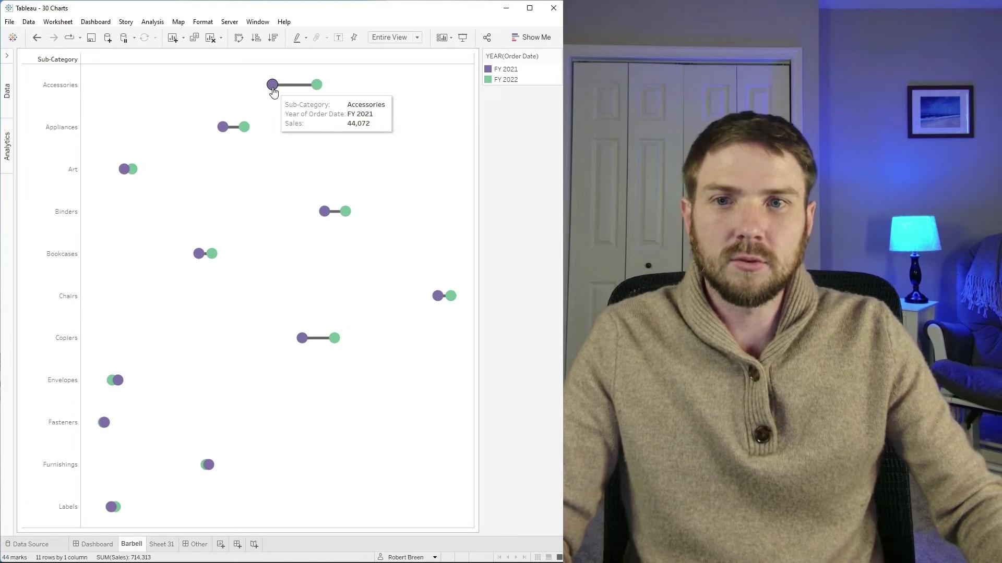
- On the Barbell sheet, place Sub-Category on the rows and Sales on the columns
{"action": "mouse_move", "coordinate": [321, 87]}
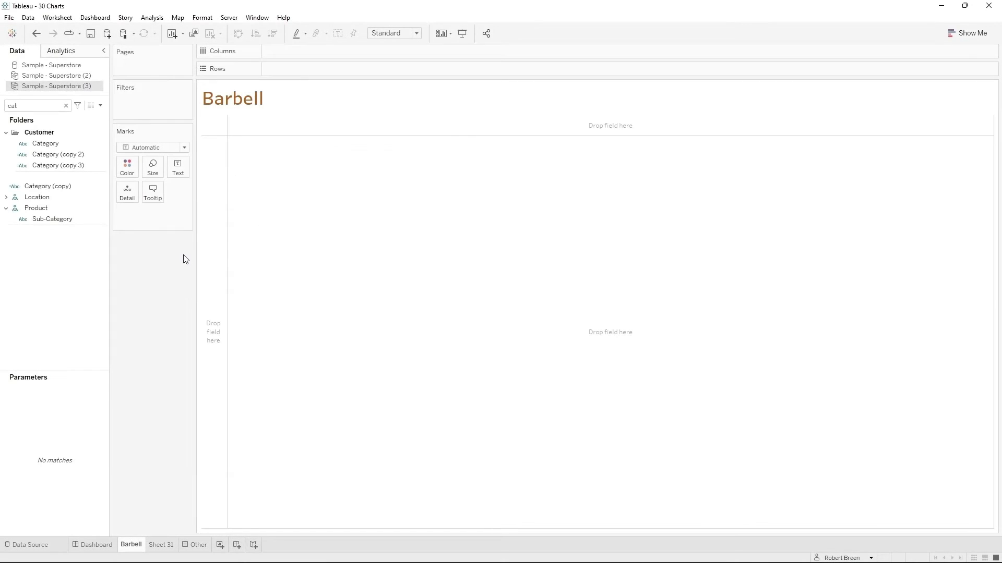
{"action": "left_click_drag", "start_coordinate": [62, 216], "coordinate": [325, 69]}
{"action": "double_click", "coordinate": [20, 106]}
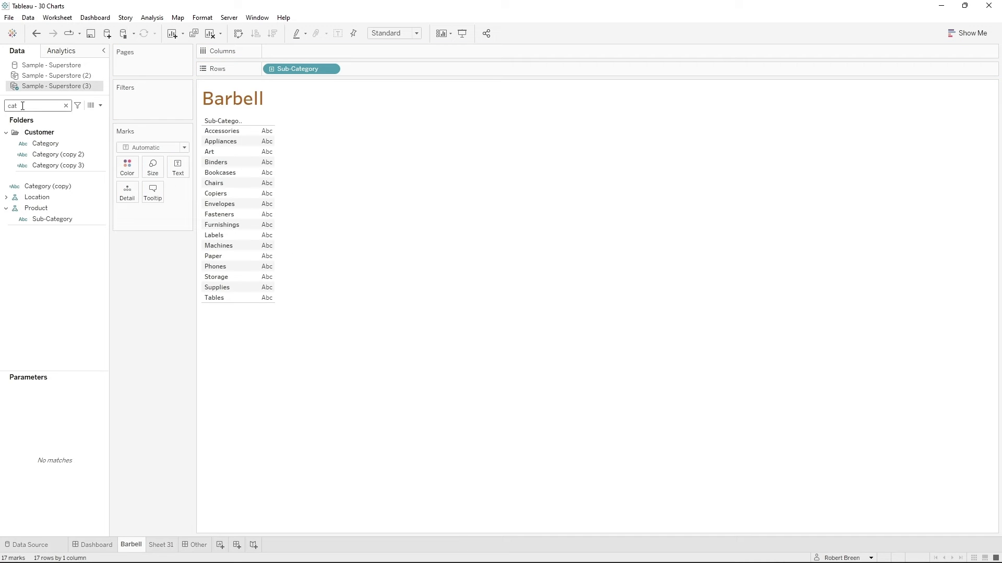
{"action": "type", "text": "sa"}
{"action": "left_click", "coordinate": [55, 166]}
{"action": "left_click_drag", "start_coordinate": [54, 167], "coordinate": [307, 51]}
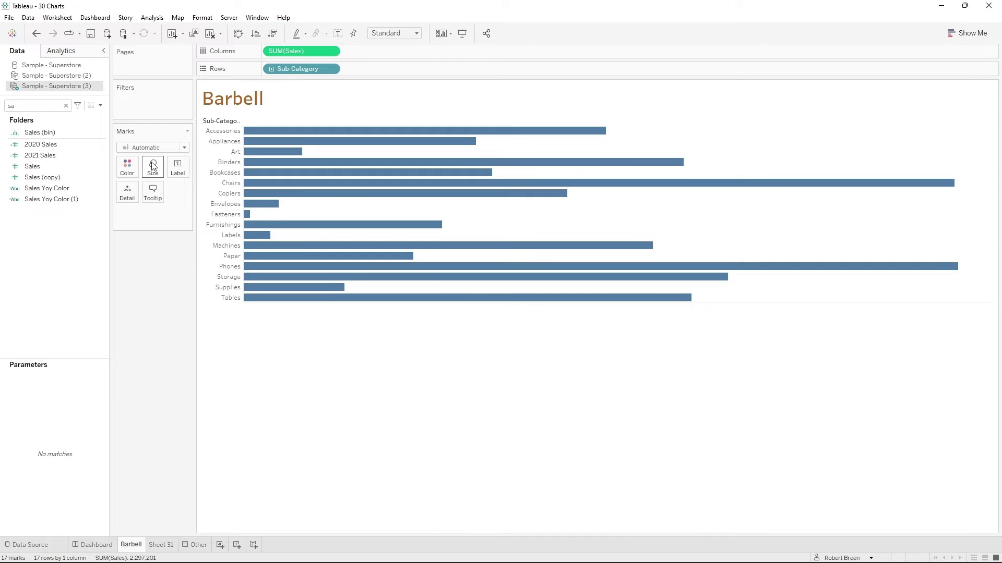
- Set the mark type to Circle and widen the Sub-Category header column so its names fit
{"action": "left_click", "coordinate": [161, 149]}
{"action": "left_click", "coordinate": [156, 219]}
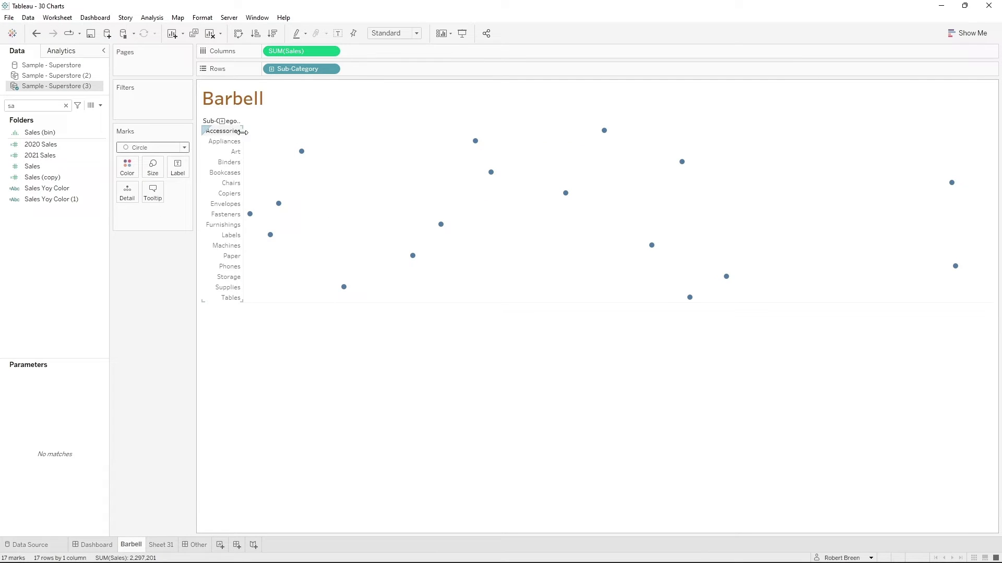
{"action": "left_click_drag", "start_coordinate": [246, 135], "coordinate": [259, 134]}
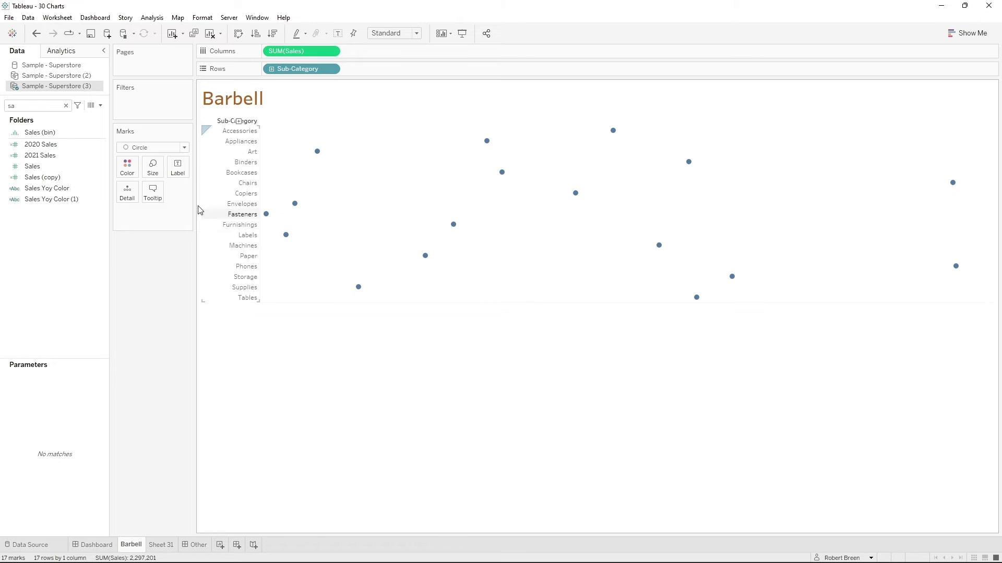
- Filter the chart by year of Order Date, keeping only FY 2021 and FY 2022
{"action": "key", "text": "BackSpace"}
{"action": "key", "text": "BackSpace"}
{"action": "type", "text": "dat"}
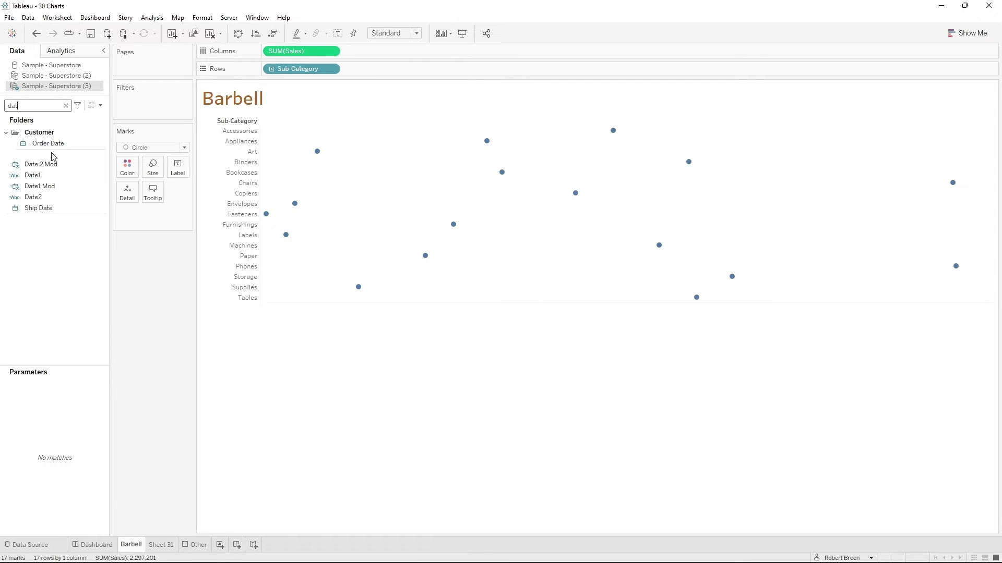
{"action": "left_click_drag", "start_coordinate": [49, 143], "coordinate": [151, 100]}
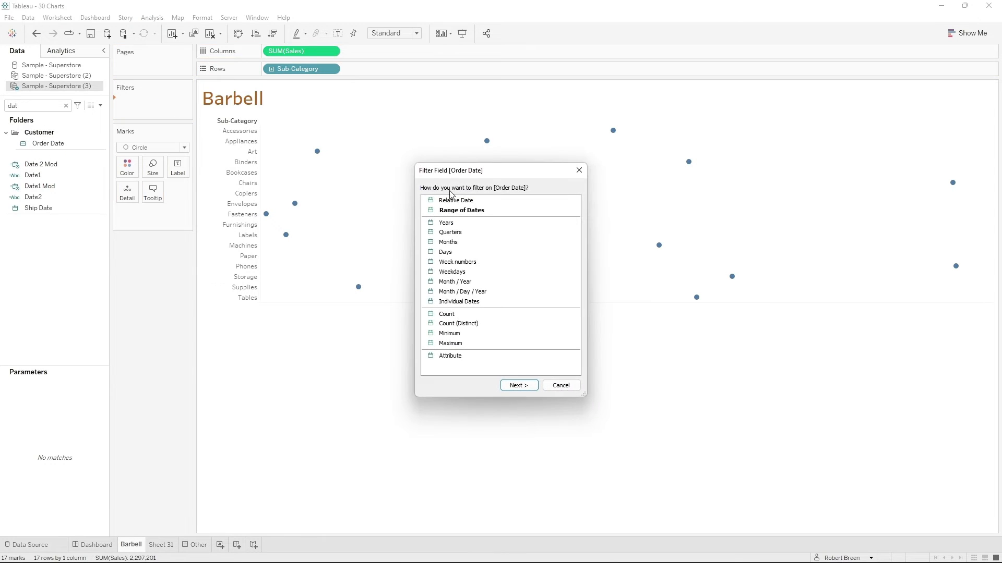
{"action": "double_click", "coordinate": [454, 224]}
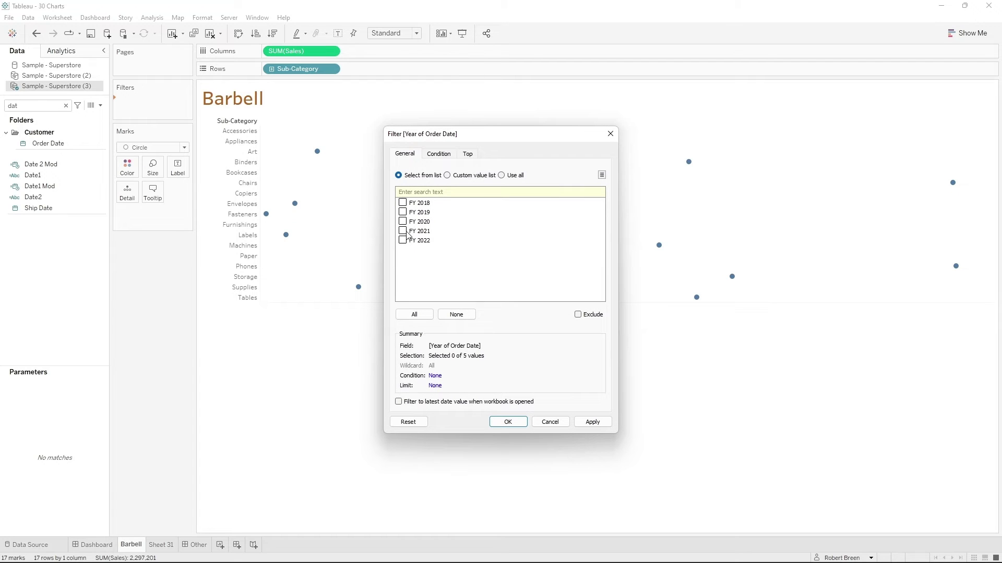
{"action": "left_click", "coordinate": [592, 422]}
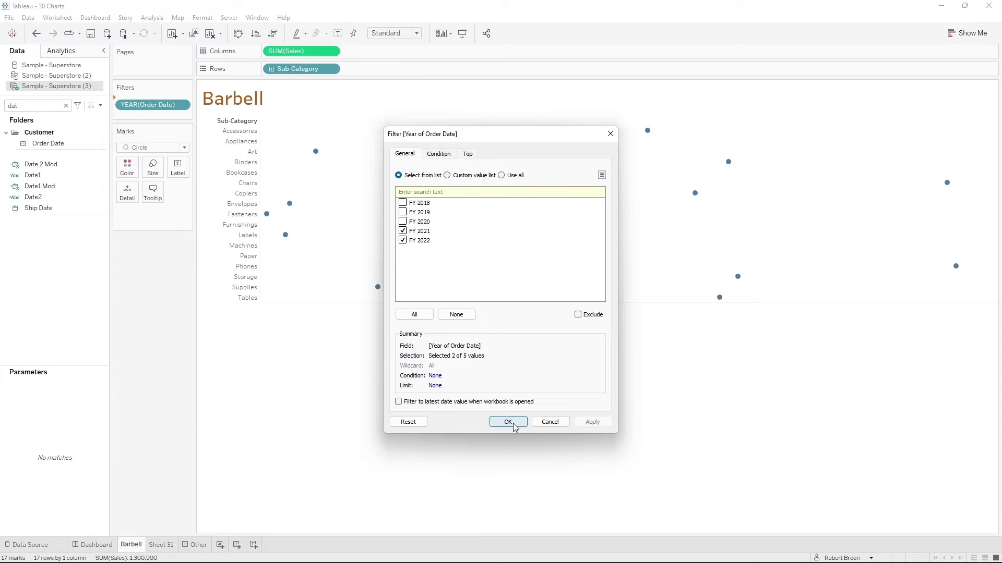
{"action": "left_click", "coordinate": [507, 421]}
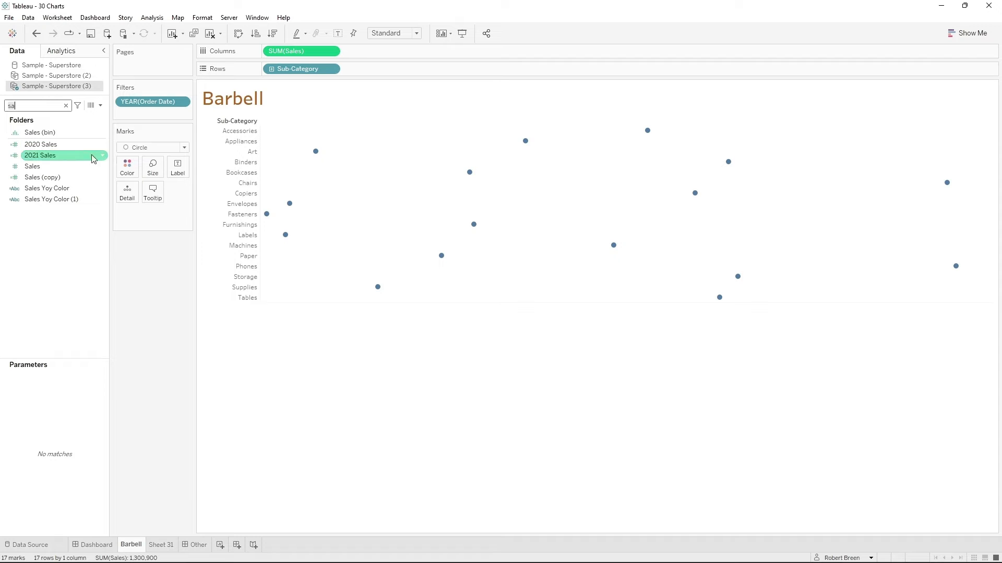
- Split the circles by year of Order Date as a detail and color them by that year
{"action": "type", "text": "ord"}
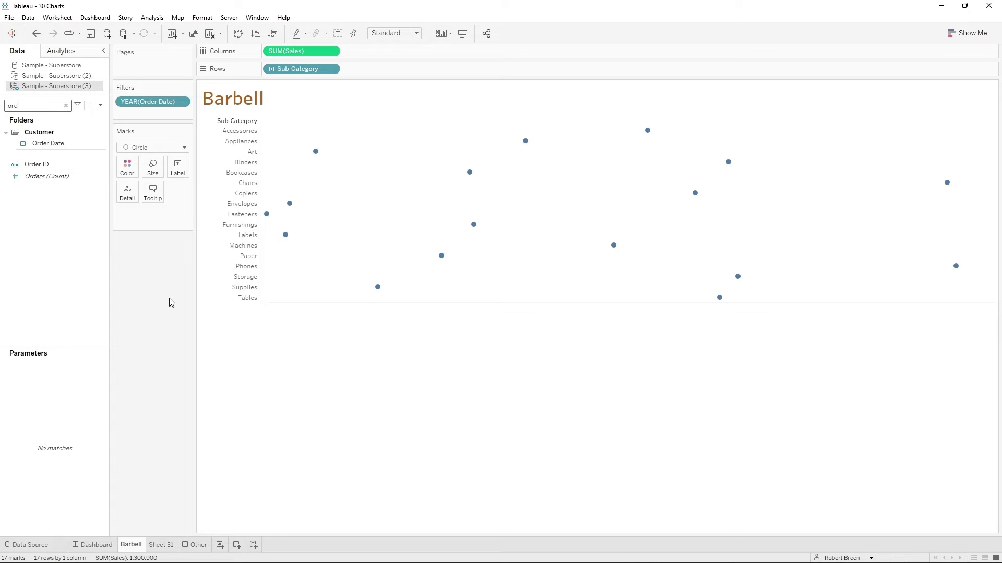
{"action": "left_click_drag", "start_coordinate": [75, 143], "coordinate": [127, 197]}
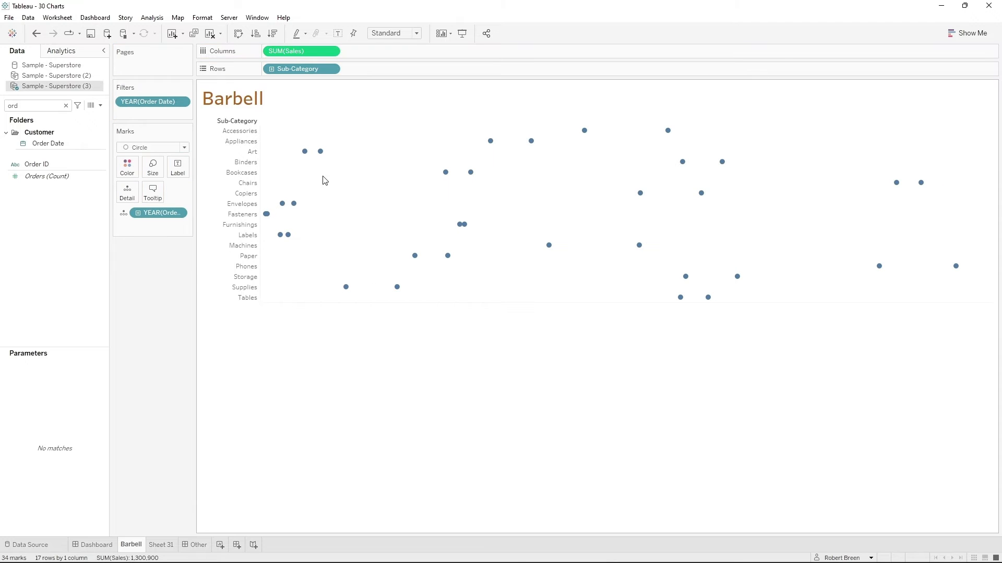
{"action": "mouse_move", "coordinate": [320, 154]}
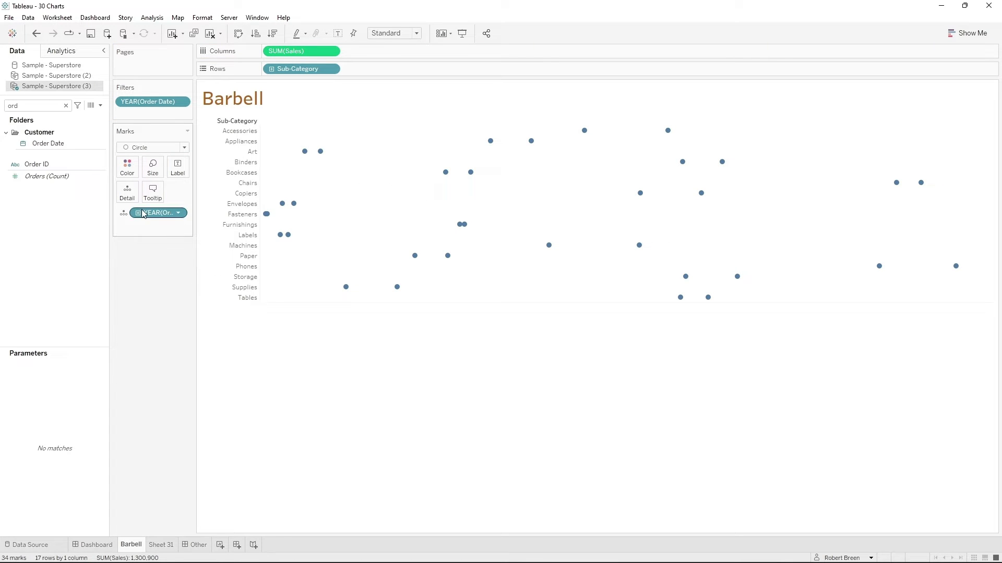
{"action": "left_click_drag", "start_coordinate": [151, 213], "coordinate": [127, 167]}
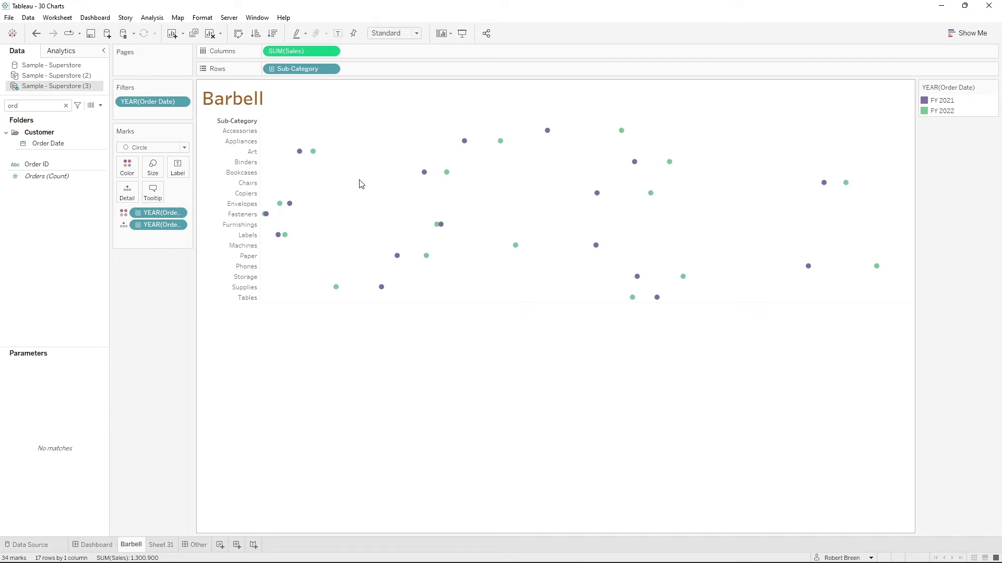
- Add a second Sales measure to the columns beside the first one
{"action": "left_click", "coordinate": [37, 104]}
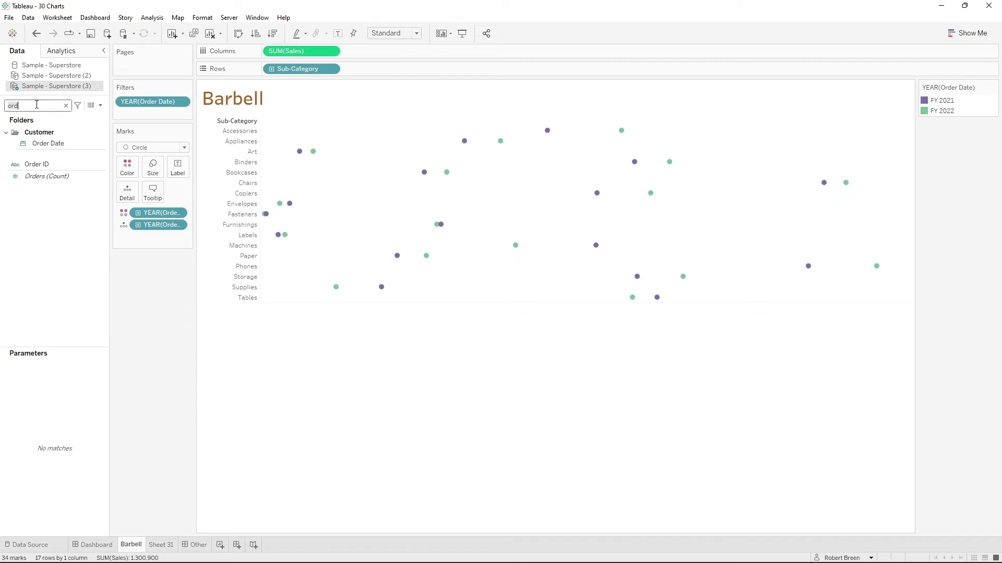
{"action": "key", "text": "BackSpace"}
{"action": "key", "text": "BackSpace"}
{"action": "key", "text": "BackSpace"}
{"action": "type", "text": "sa"}
{"action": "left_click_drag", "start_coordinate": [32, 166], "coordinate": [413, 56]}
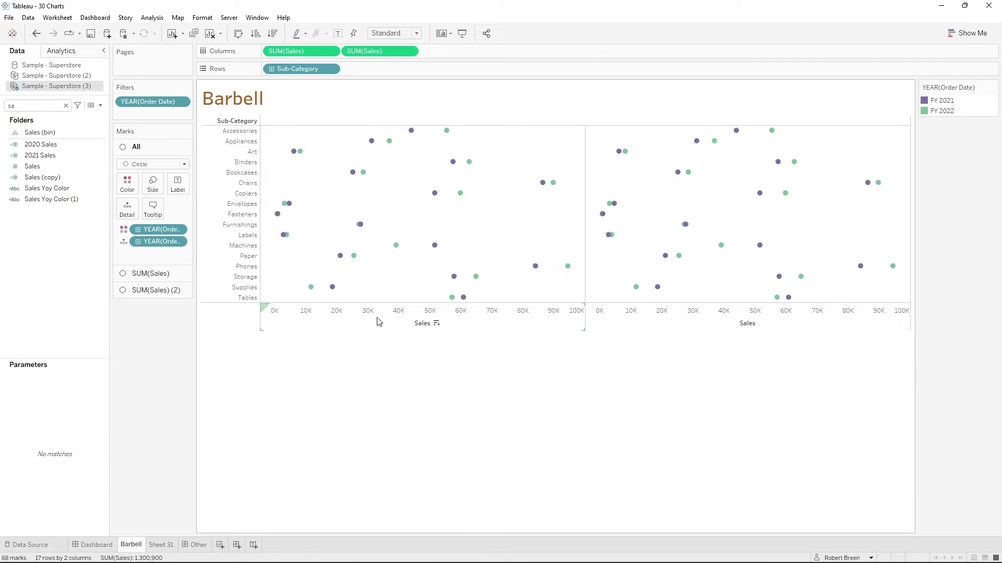
- Display the second Sales measure as lines, with year of Order Date as the path and no color field
{"action": "left_click", "coordinate": [384, 52]}
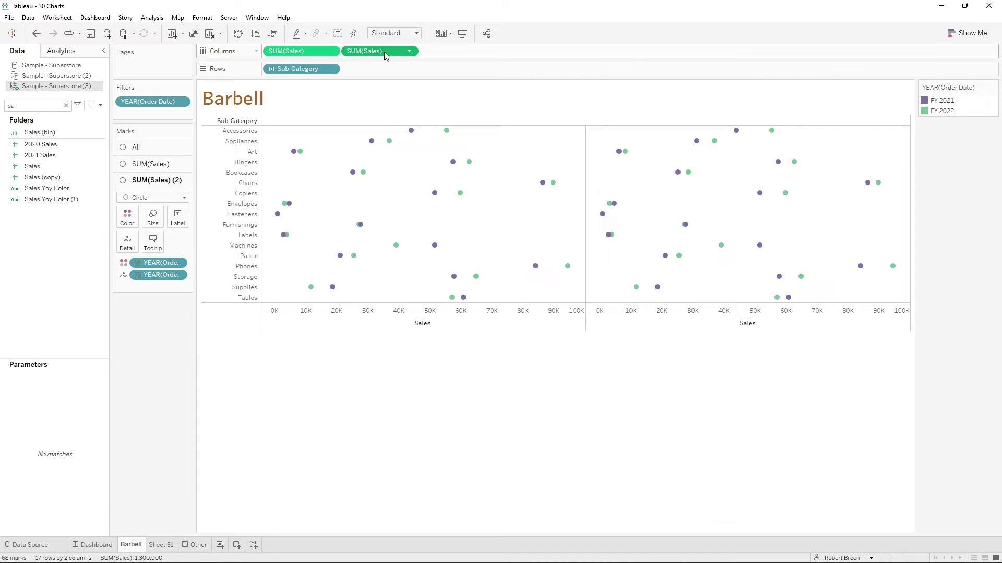
{"action": "left_click", "coordinate": [147, 202]}
{"action": "left_click", "coordinate": [141, 233]}
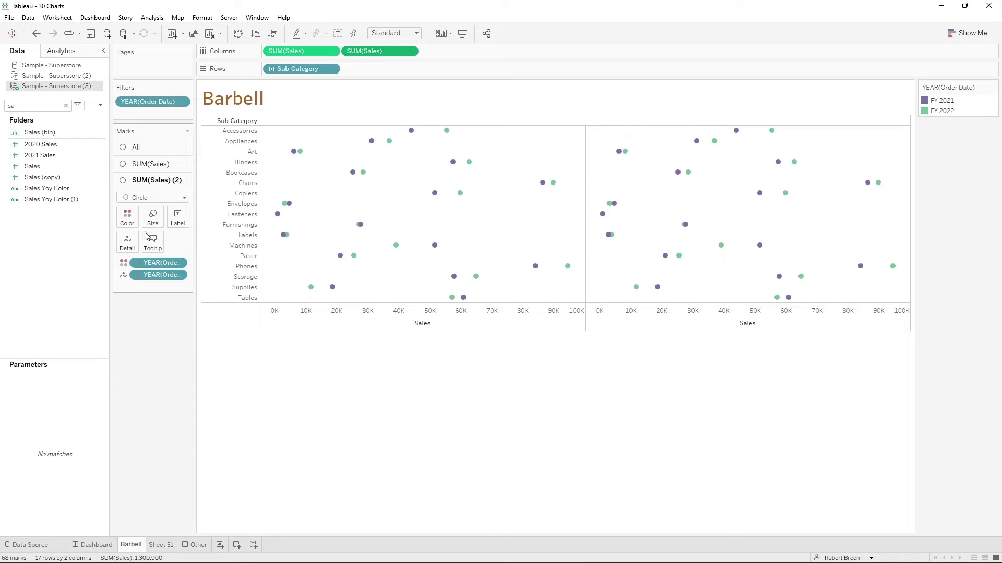
{"action": "left_click", "coordinate": [153, 380]}
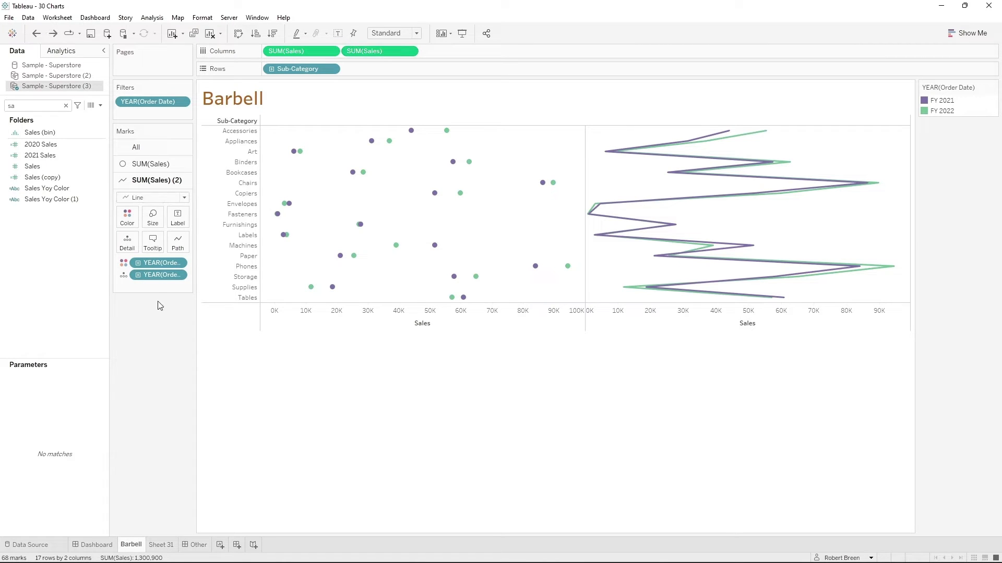
{"action": "mouse_move", "coordinate": [158, 274]}
{"action": "left_mouse_down"}
{"action": "mouse_move", "coordinate": [175, 247]}
{"action": "mouse_move", "coordinate": [158, 263]}
{"action": "mouse_move", "coordinate": [156, 311]}
{"action": "mouse_move", "coordinate": [291, 312]}
{"action": "left_mouse_up"}
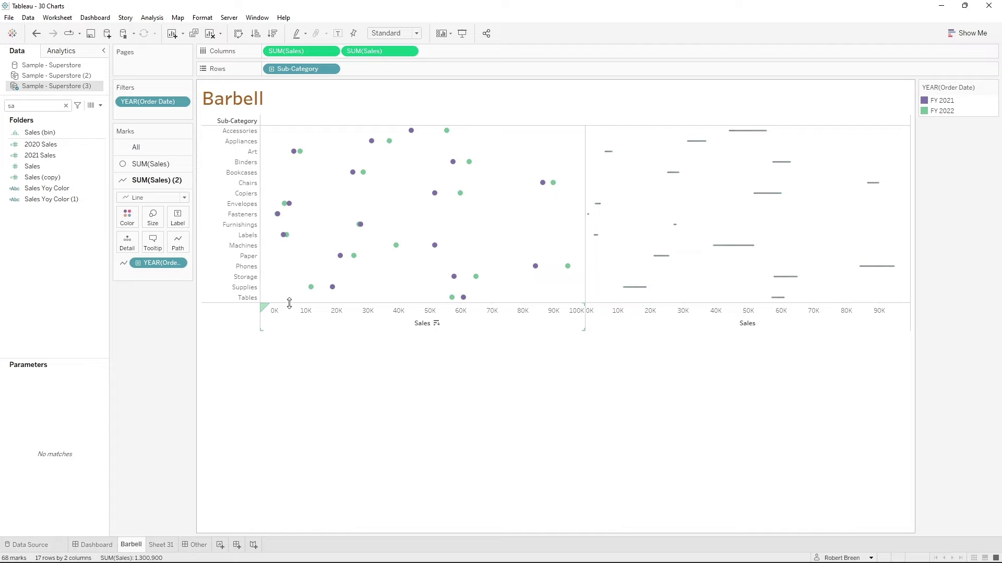
- Combine the two Sales measures on a dual axis and hide the upper Sales axis header
{"action": "left_click", "coordinate": [409, 51]}
{"action": "left_click", "coordinate": [392, 257]}
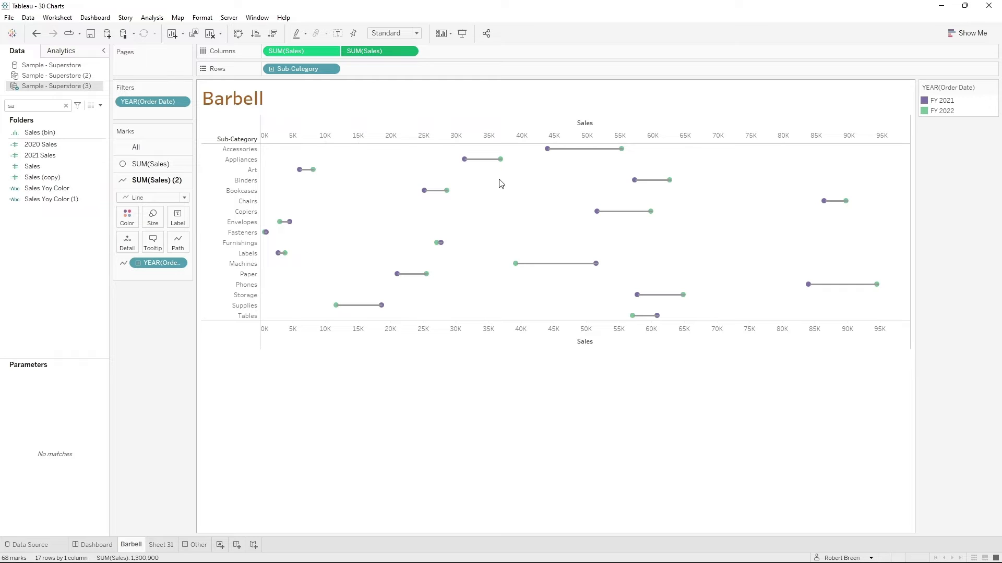
{"action": "right_click", "coordinate": [509, 132]}
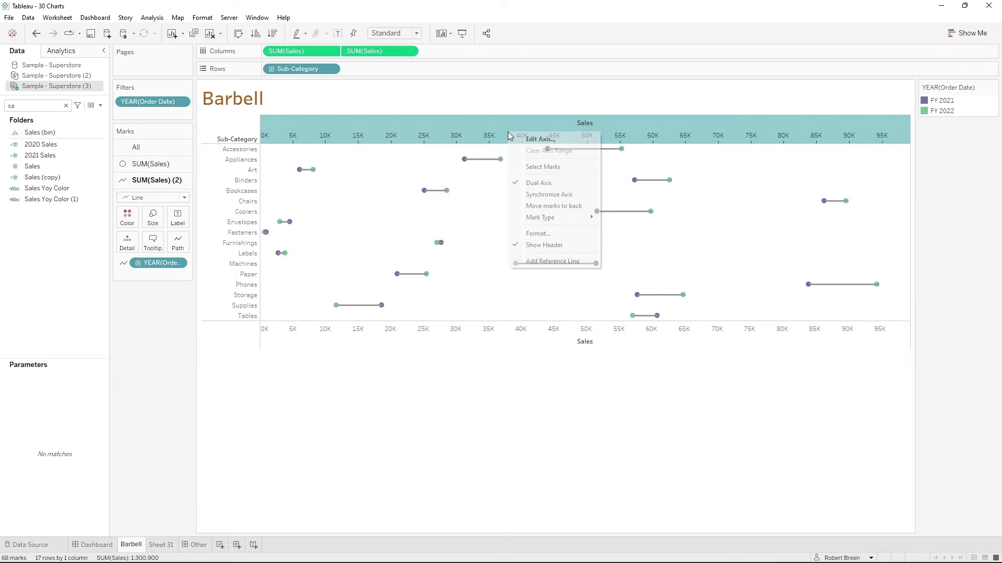
{"action": "left_click", "coordinate": [574, 244]}
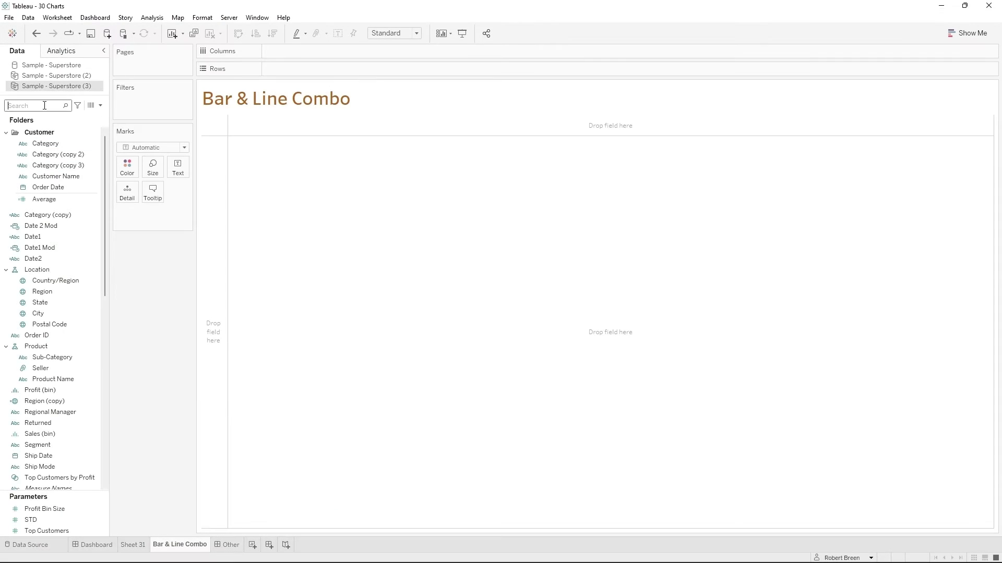
- On the Bar & Line Combo sheet, place Order Date on the columns as a continuous Month
{"action": "type", "text": "ord"}
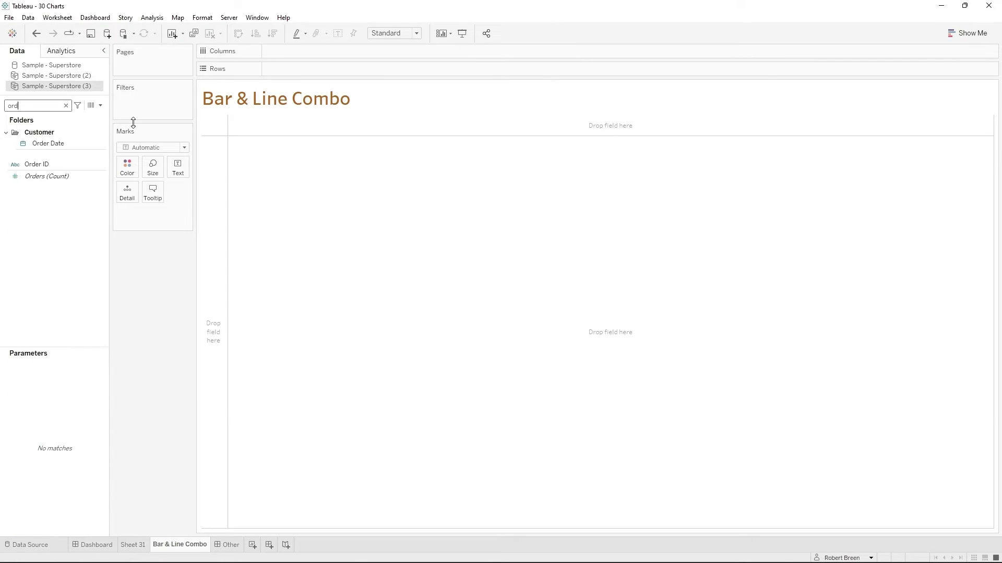
{"action": "left_click_drag", "start_coordinate": [65, 140], "coordinate": [297, 50]}
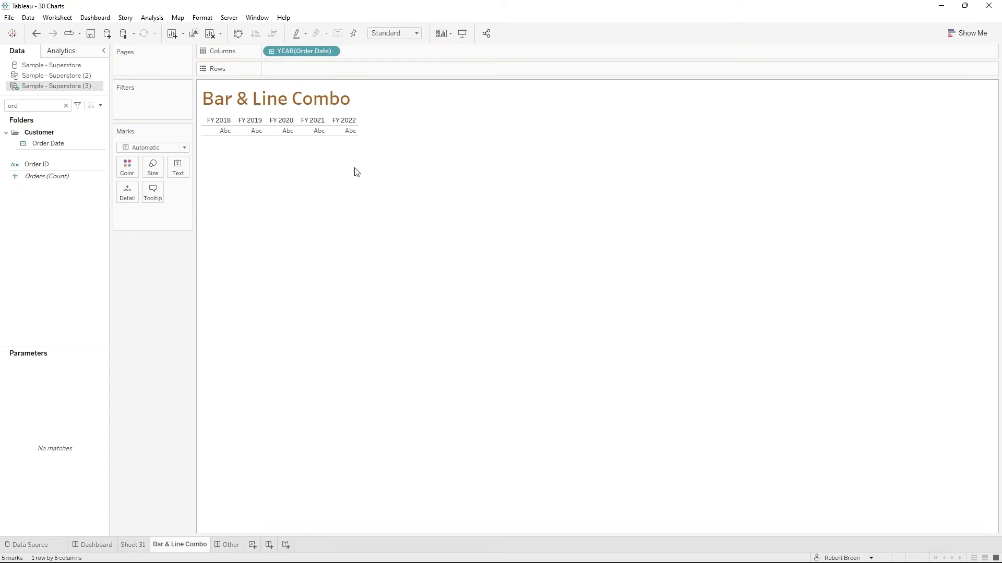
{"action": "left_click", "coordinate": [331, 51]}
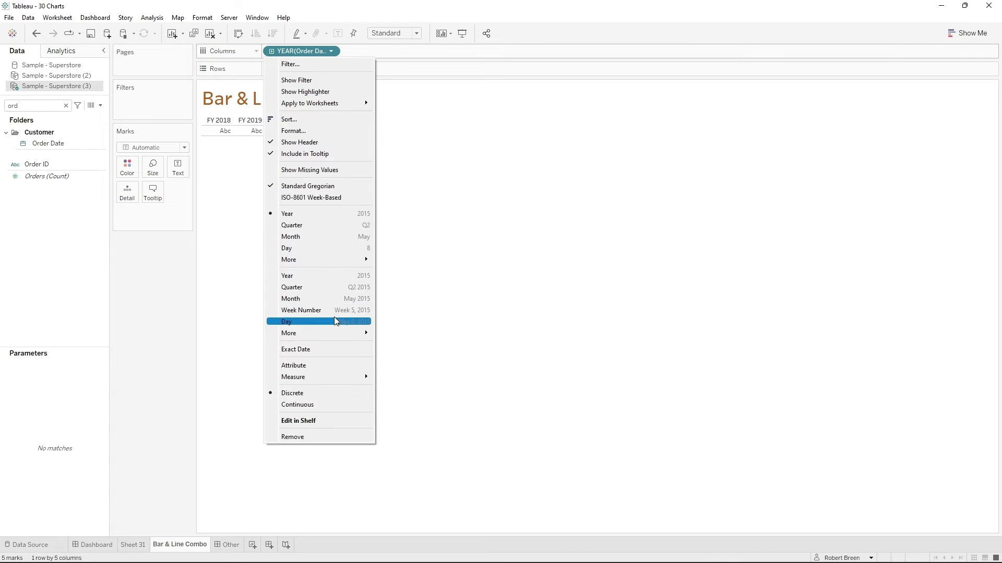
{"action": "left_click", "coordinate": [334, 298]}
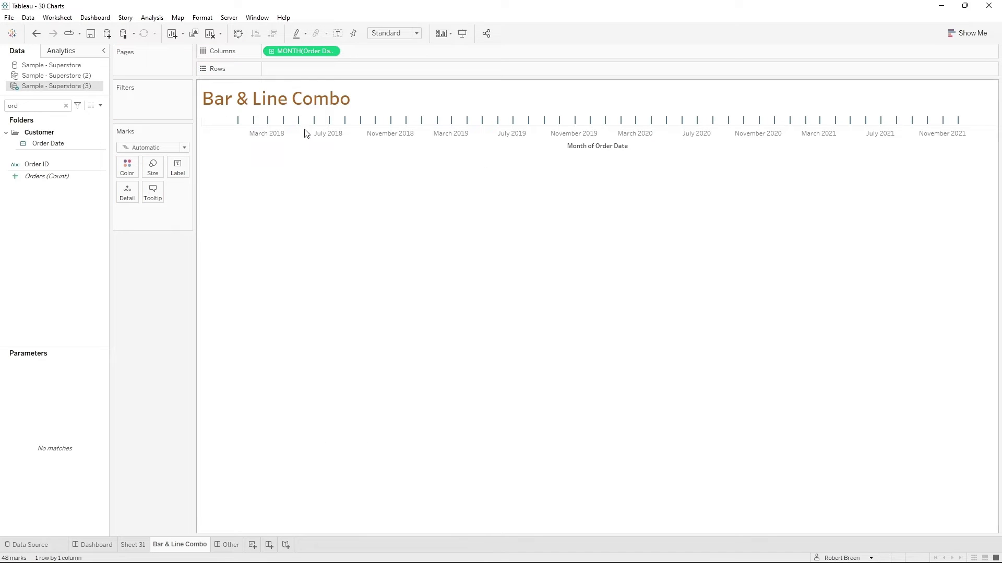
- Add Quantity and Sales as two separate measures to the rows of the Bar & Line Combo sheet
{"action": "double_click", "coordinate": [42, 102]}
{"action": "type", "text": "quan"}
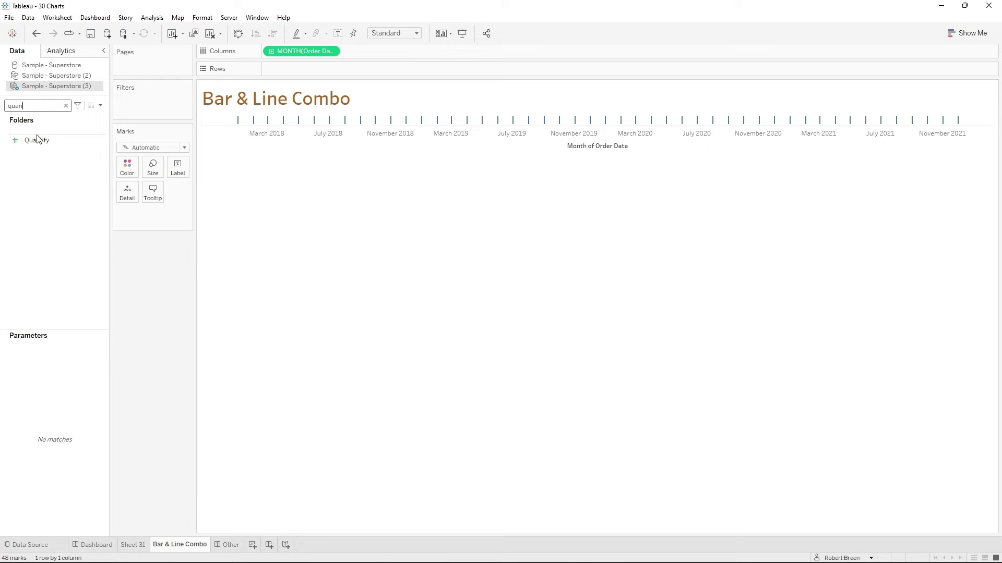
{"action": "left_click_drag", "start_coordinate": [37, 138], "coordinate": [295, 67]}
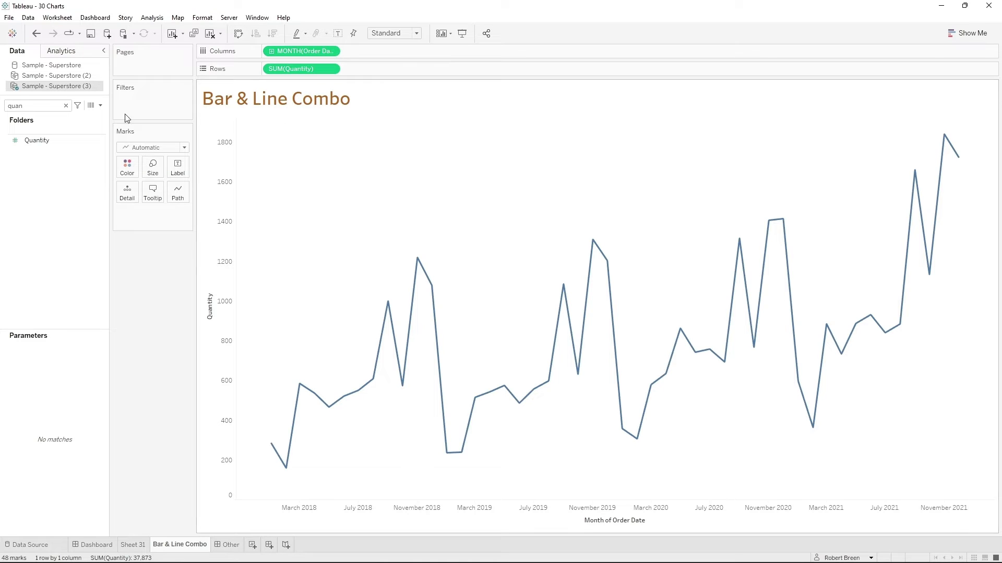
{"action": "double_click", "coordinate": [35, 107]}
{"action": "type", "text": "sa"}
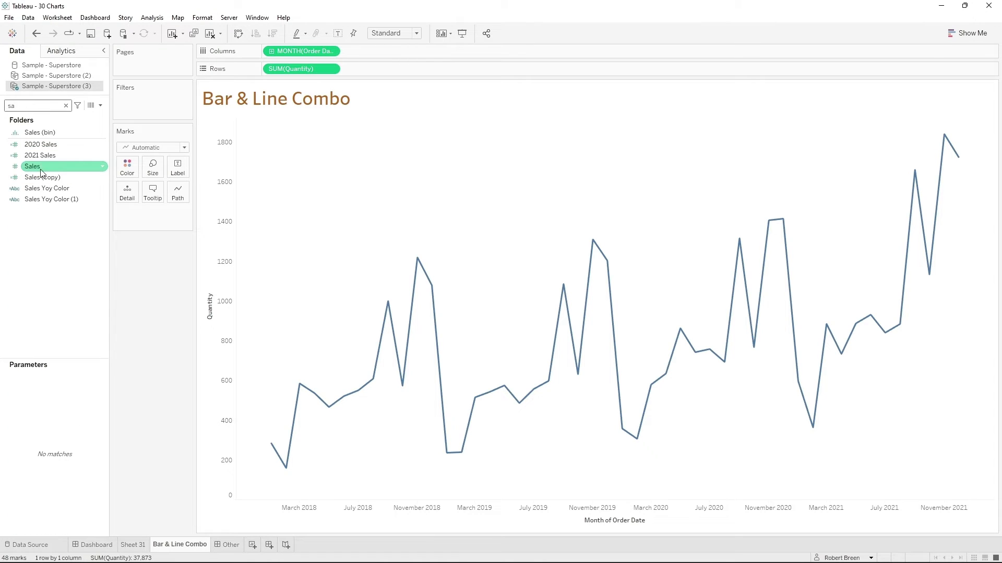
{"action": "left_click_drag", "start_coordinate": [41, 173], "coordinate": [378, 71]}
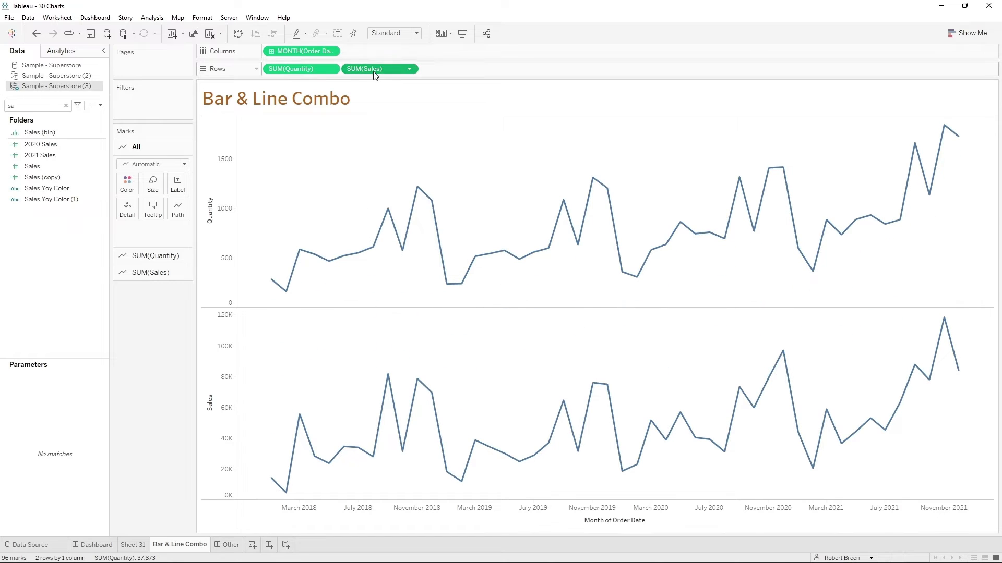
- Set the Sales mark type to Bar and the Quantity mark type to Line
{"action": "left_click", "coordinate": [157, 197]}
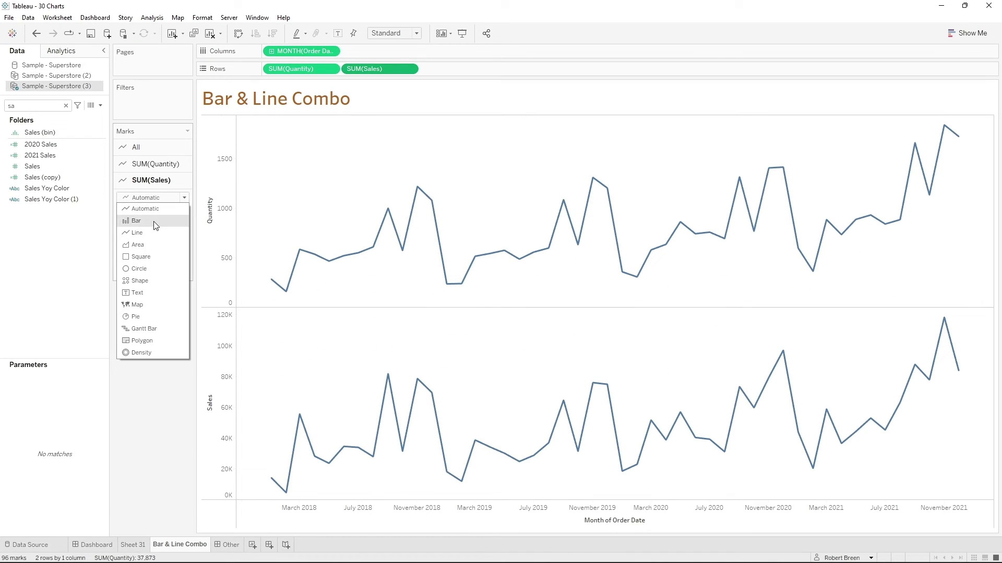
{"action": "left_click", "coordinate": [143, 218]}
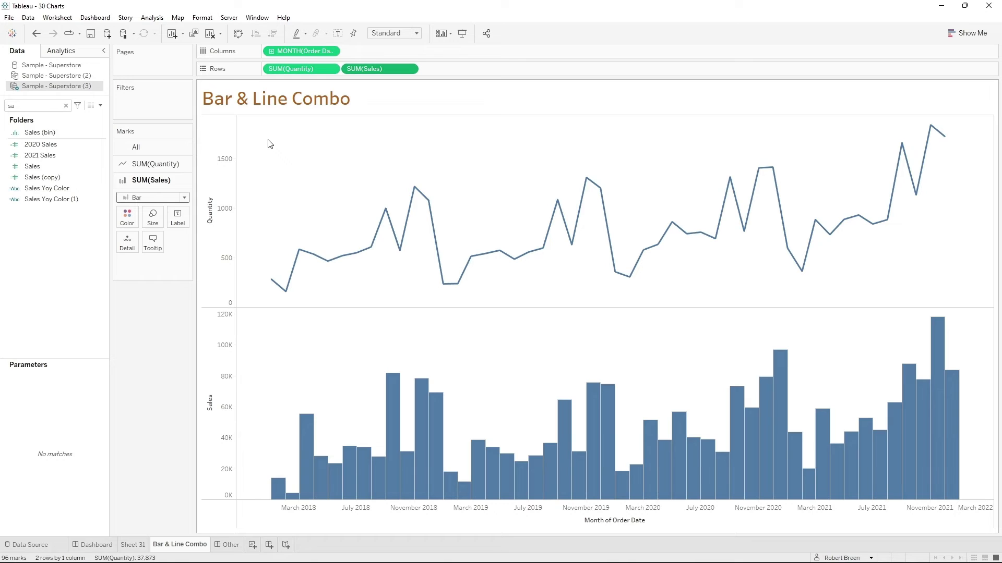
{"action": "left_click", "coordinate": [312, 69]}
{"action": "left_click", "coordinate": [156, 181]}
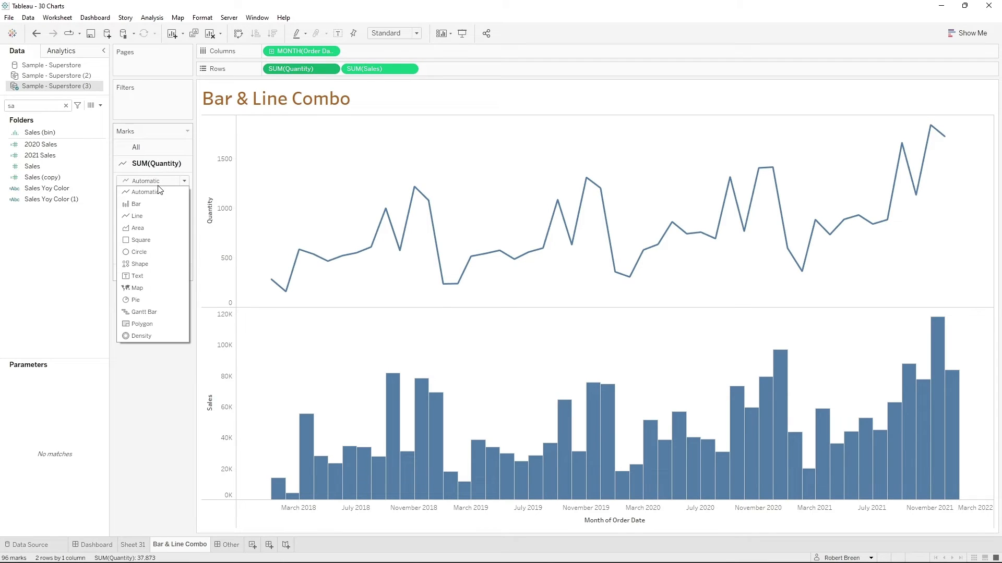
{"action": "left_click", "coordinate": [137, 216]}
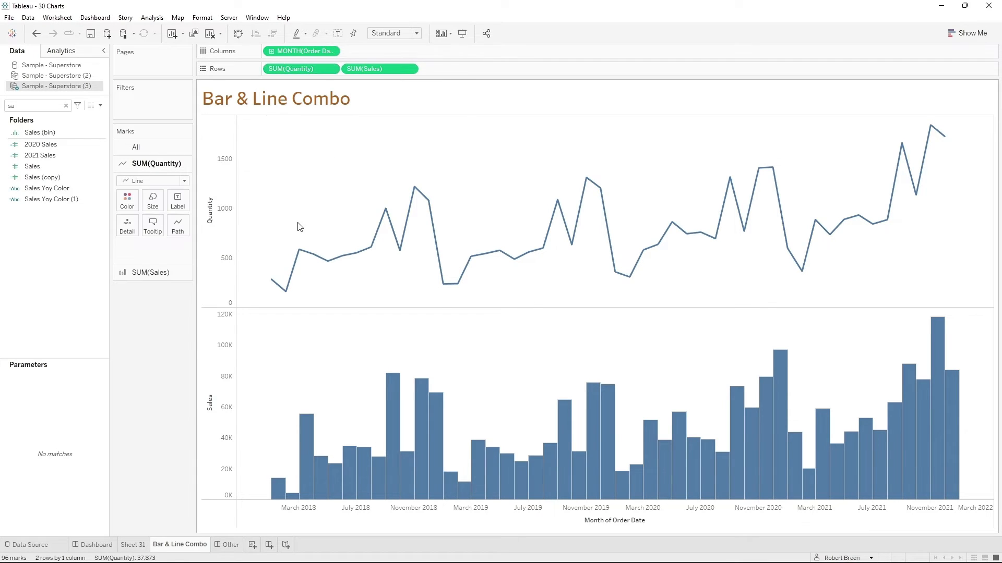
- Combine Quantity and Sales on a dual axis and move Quantity after Sales on the rows to bring the line in front of the bars
{"action": "left_click", "coordinate": [410, 69]}
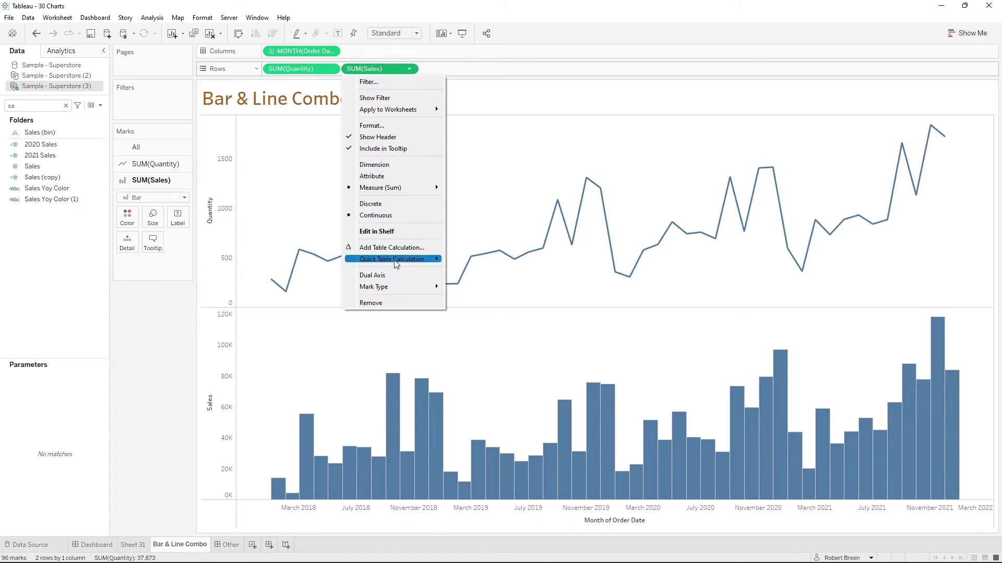
{"action": "left_click", "coordinate": [386, 275]}
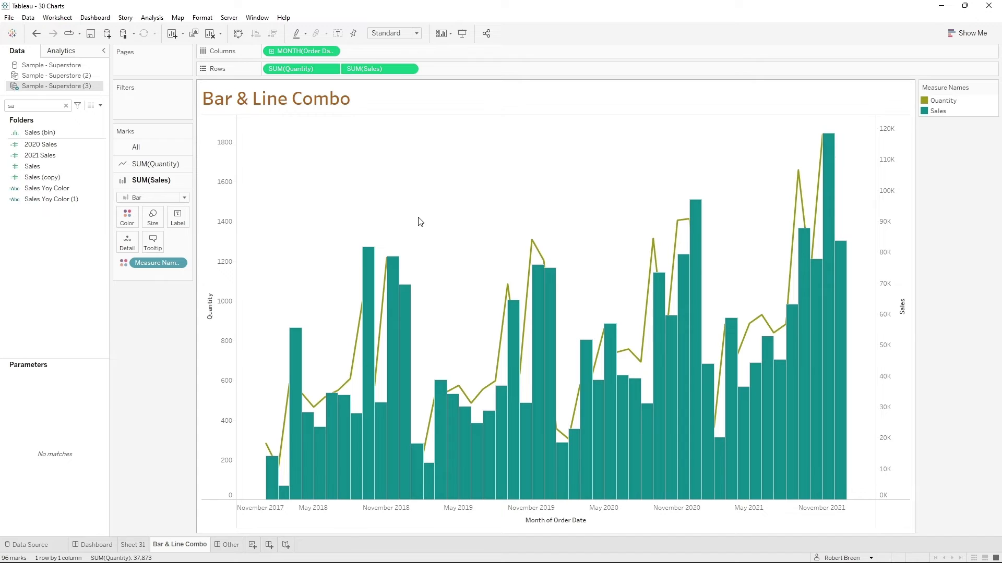
{"action": "mouse_move", "coordinate": [554, 289]}
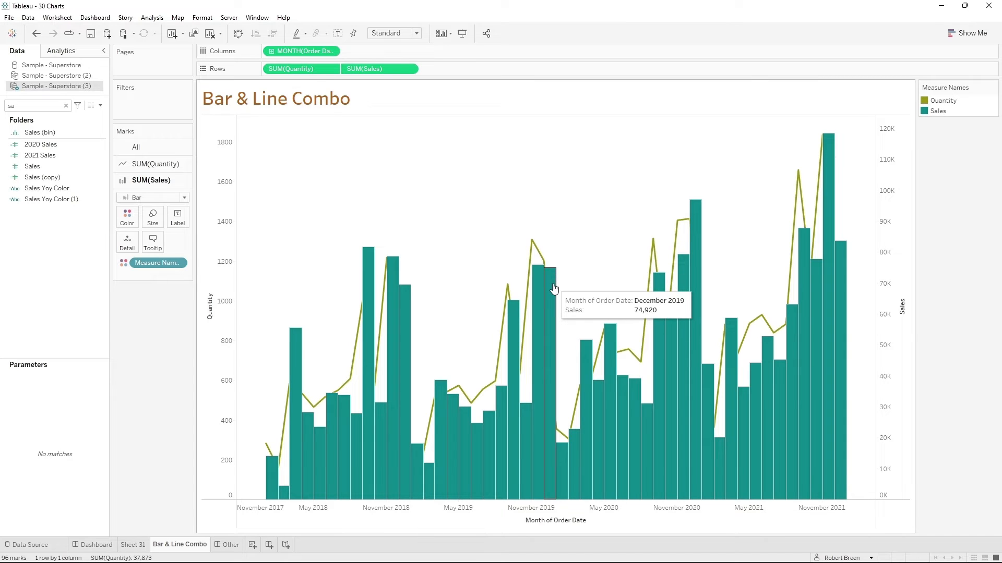
{"action": "left_click_drag", "start_coordinate": [295, 72], "coordinate": [437, 71]}
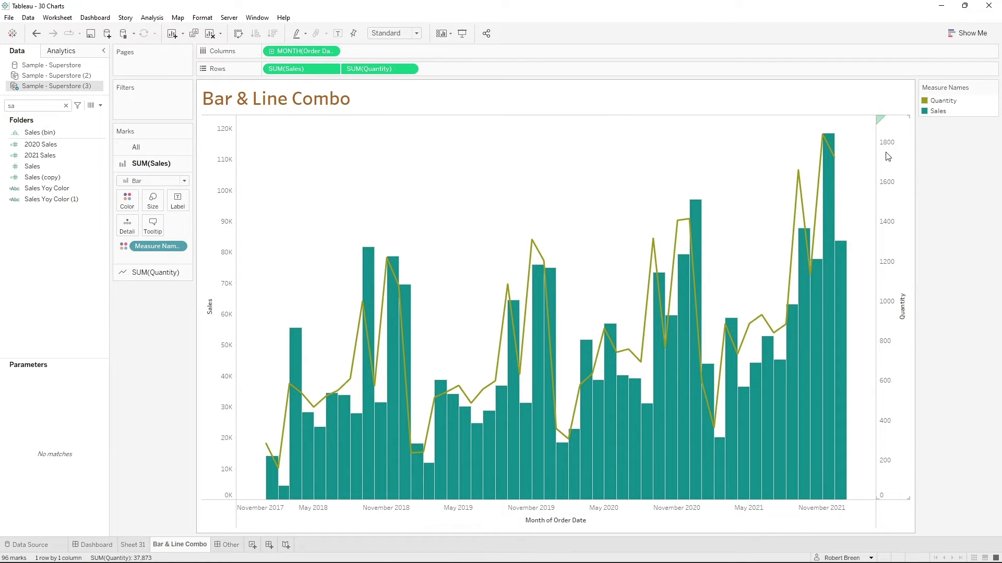
- Synchronize the Quantity axis with the Sales axis on the Bar & Line Combo chart
{"action": "left_click", "coordinate": [882, 236]}
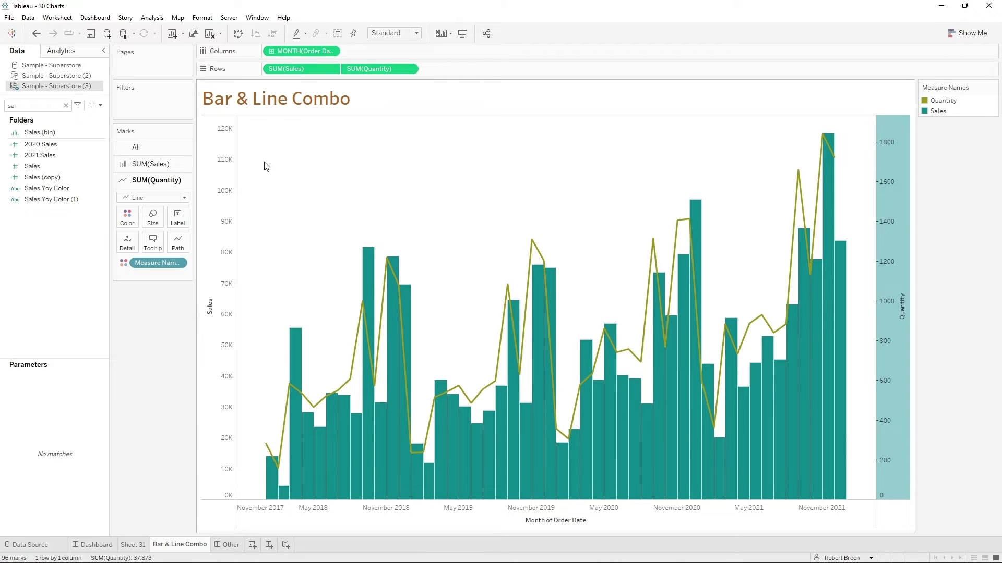
{"action": "left_click", "coordinate": [221, 161]}
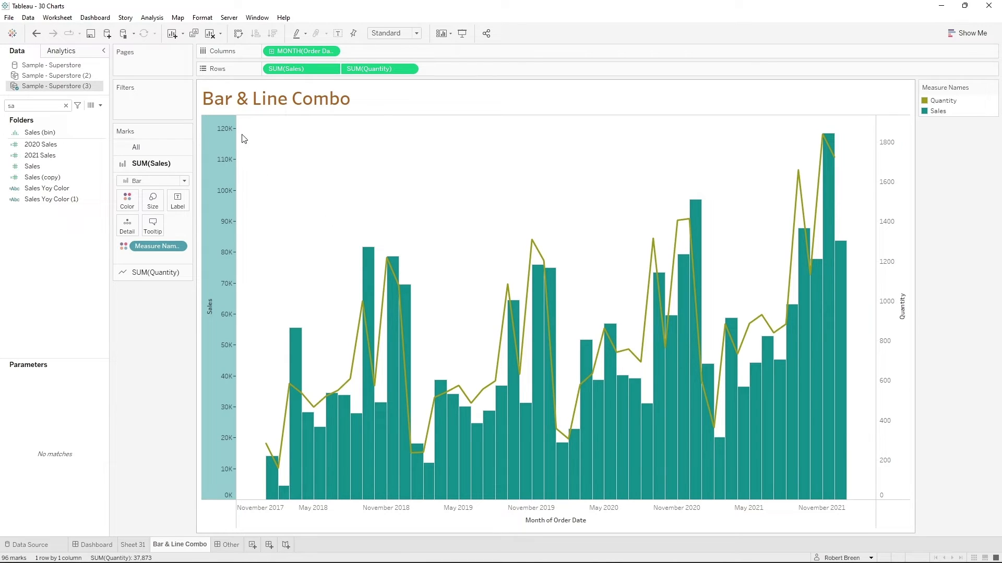
{"action": "left_click", "coordinate": [568, 176]}
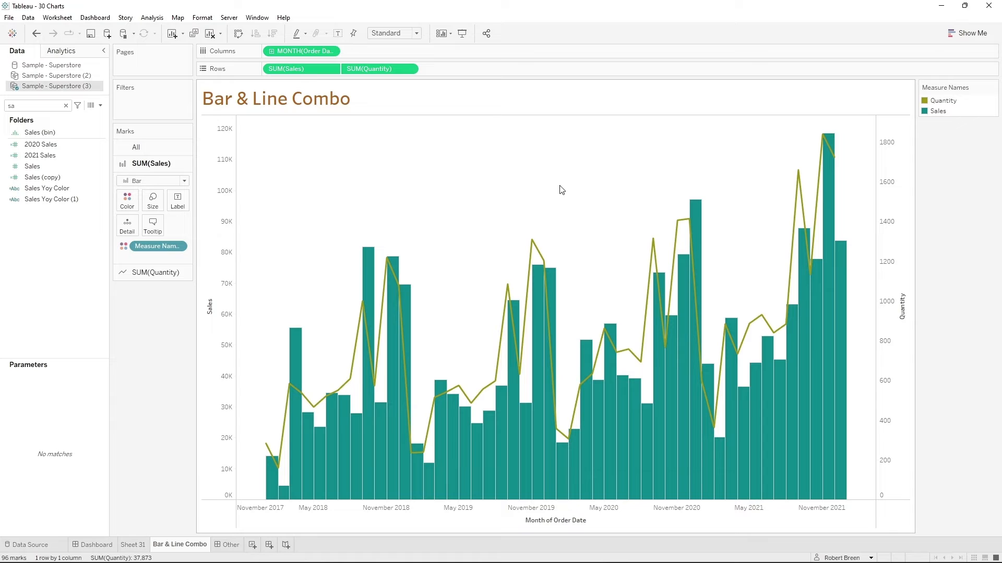
{"action": "right_click", "coordinate": [893, 167]}
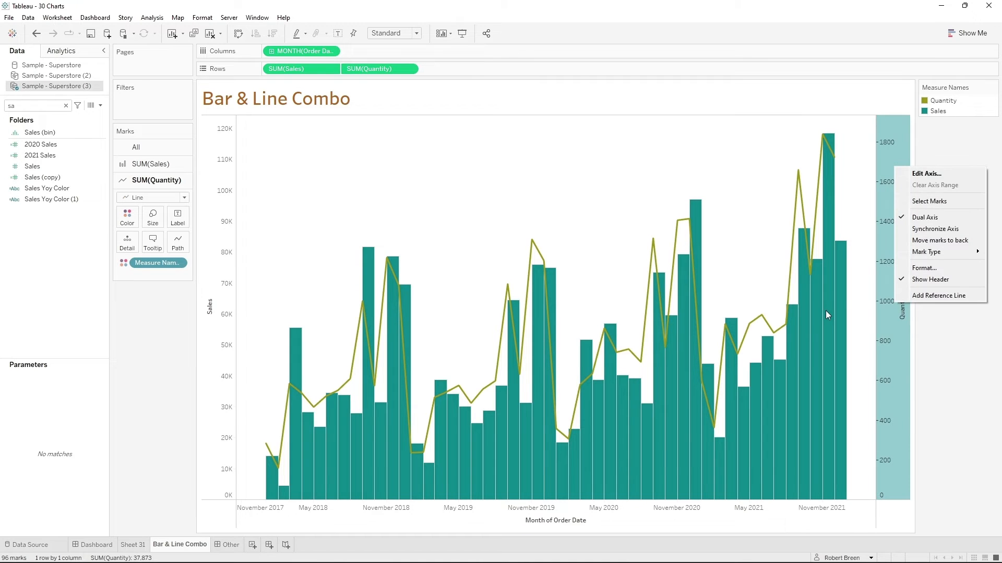
{"action": "left_click", "coordinate": [935, 228]}
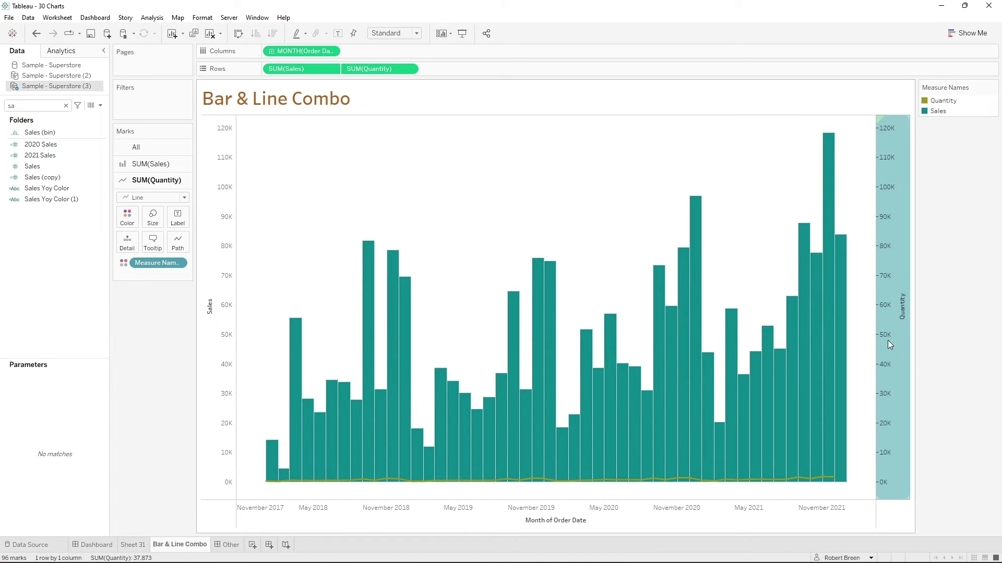
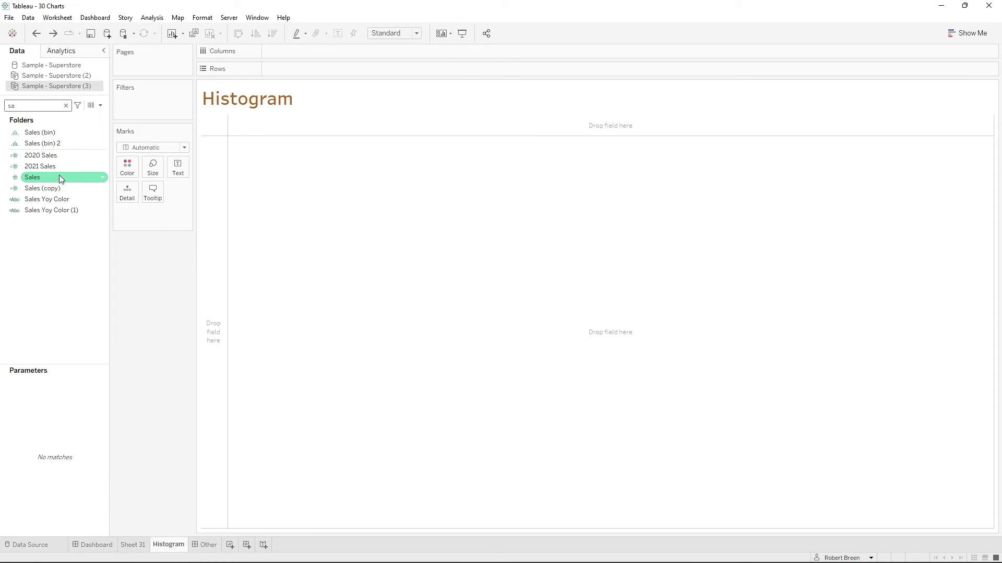
- Add Sales to the rows of the Histogram sheet and create a Sales bin field named Bin 3 with bin size 250
{"action": "left_click_drag", "start_coordinate": [59, 176], "coordinate": [203, 257]}
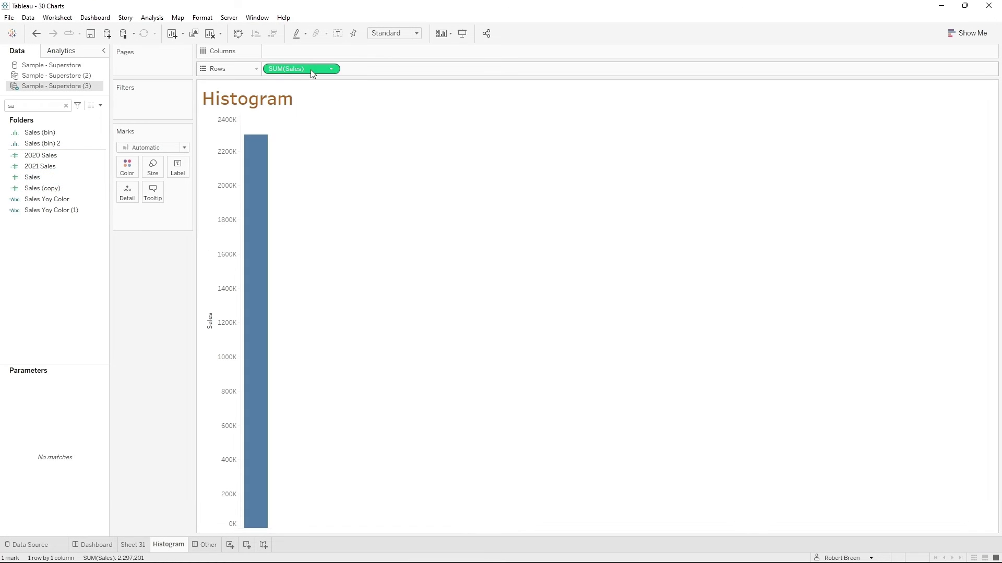
{"action": "right_click", "coordinate": [103, 181]}
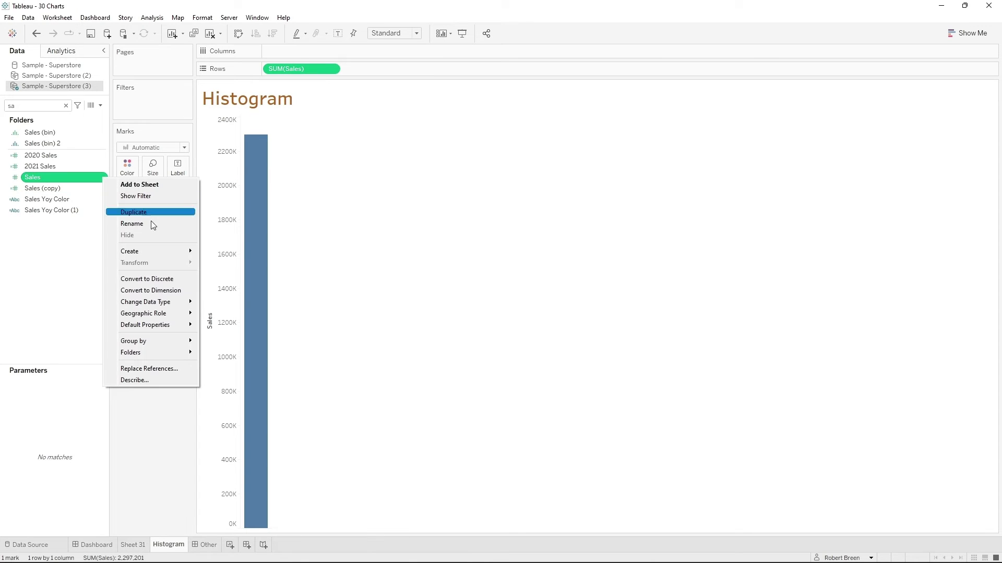
{"action": "mouse_move", "coordinate": [151, 251]}
{"action": "left_click", "coordinate": [222, 275]}
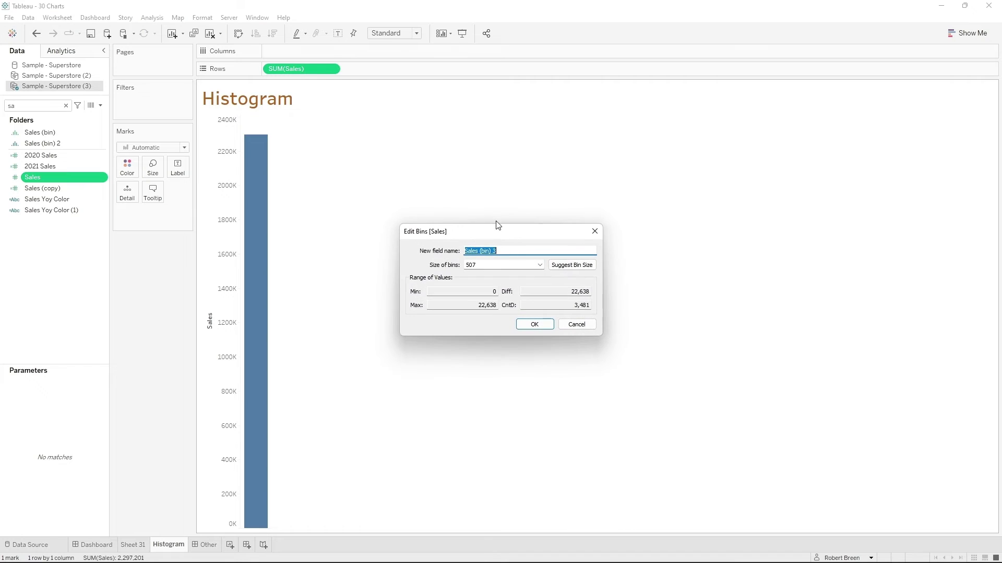
{"action": "type", "text": "Bin"}
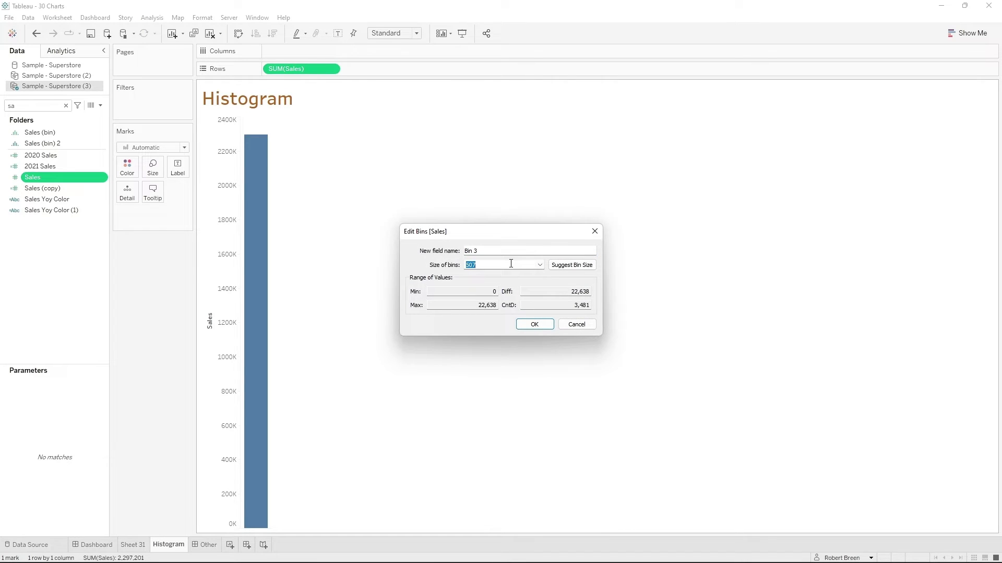
{"action": "left_click", "coordinate": [534, 324]}
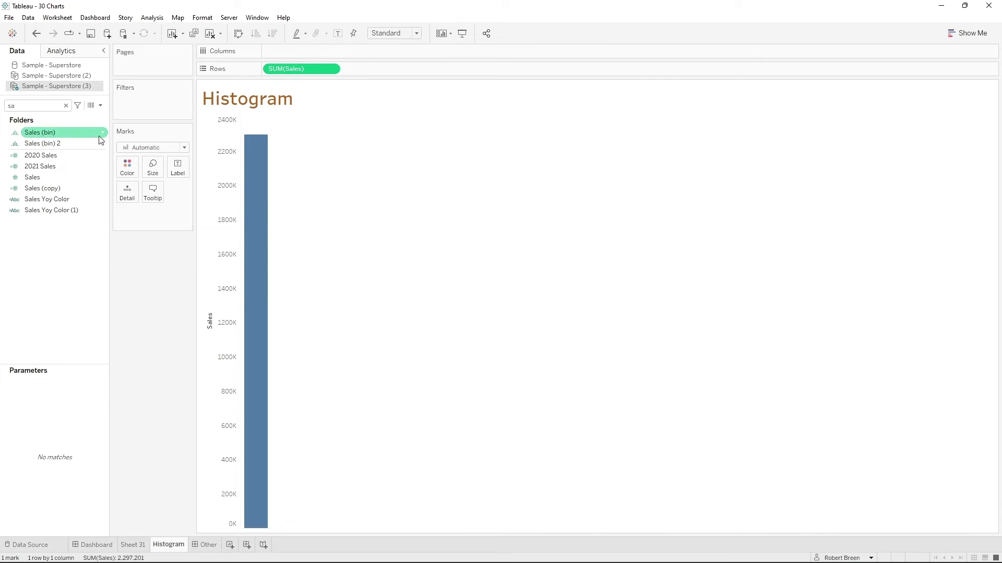
- Find the Bin 3 field and place it on the columns of the Histogram sheet
{"action": "key", "text": "BackSpace"}
{"action": "key", "text": "BackSpace"}
{"action": "type", "text": "bin"}
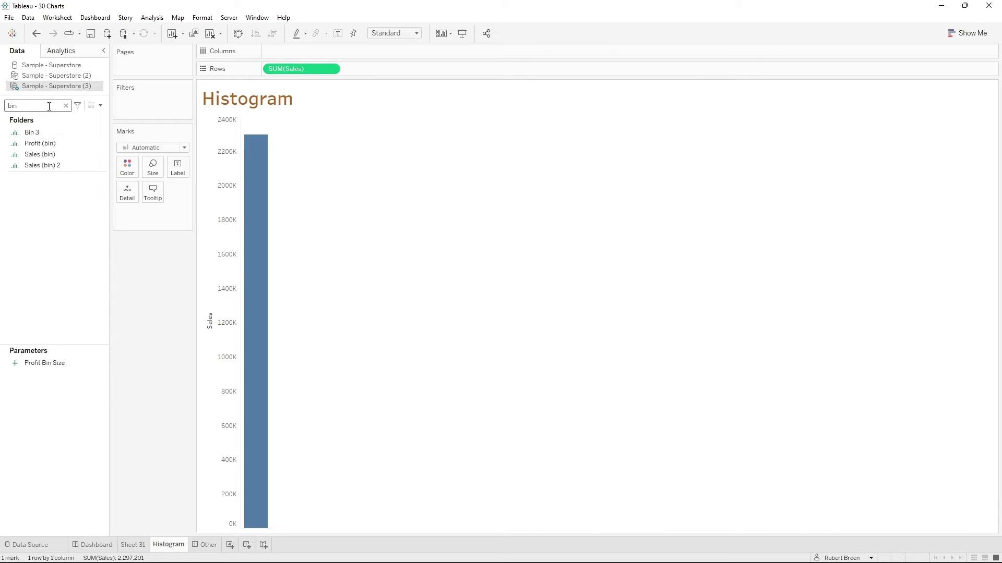
{"action": "left_click_drag", "start_coordinate": [49, 133], "coordinate": [332, 56]}
- Change the Sales aggregation on the histogram's rows to Count and inspect the bars of the lowest bins
{"action": "left_click", "coordinate": [332, 69]}
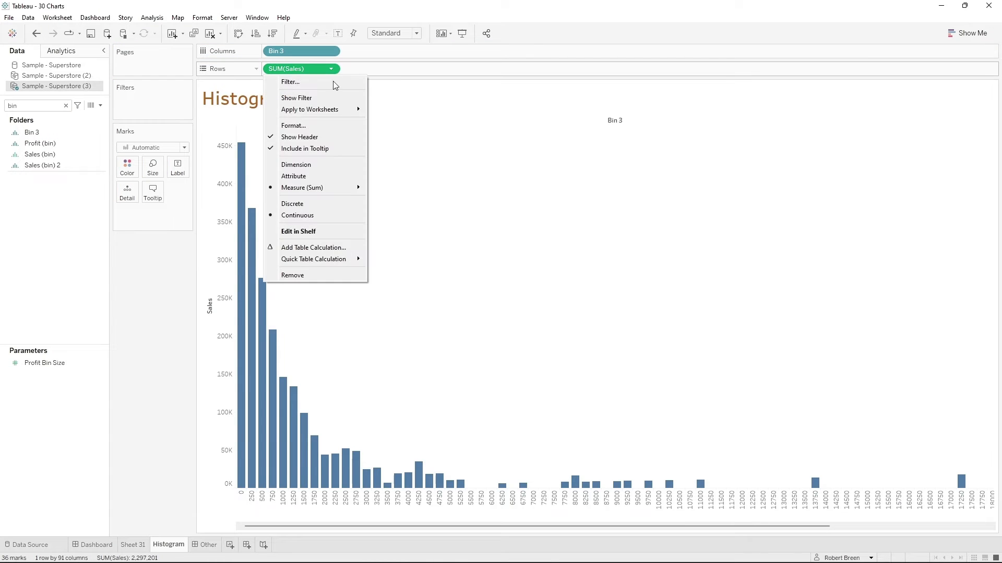
{"action": "mouse_move", "coordinate": [360, 188]}
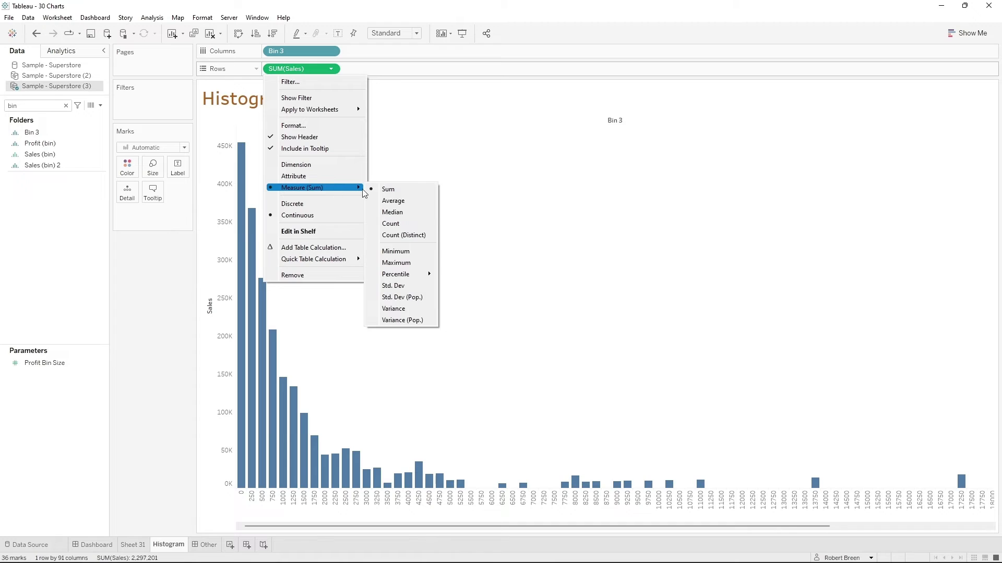
{"action": "left_click", "coordinate": [396, 223]}
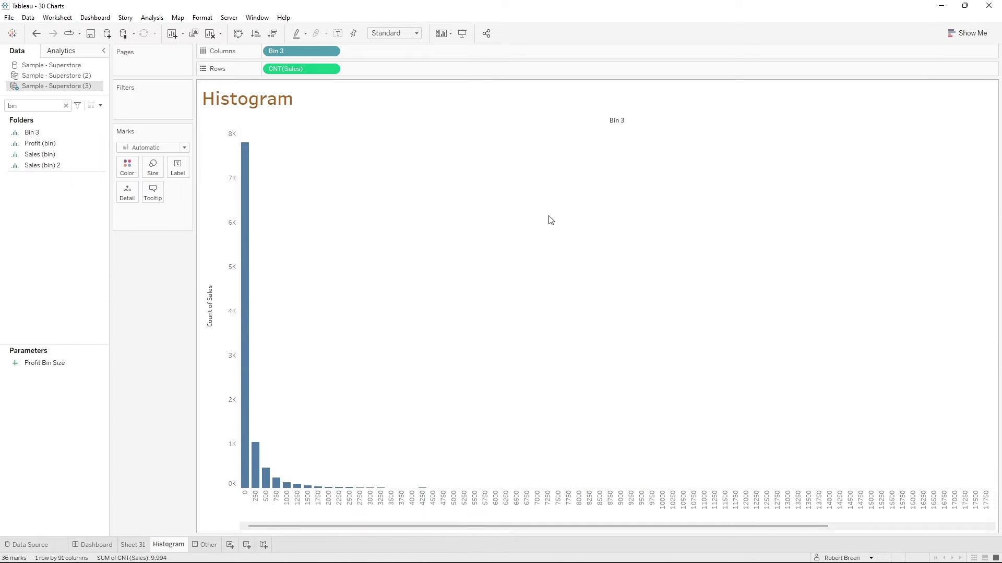
{"action": "mouse_move", "coordinate": [243, 441]}
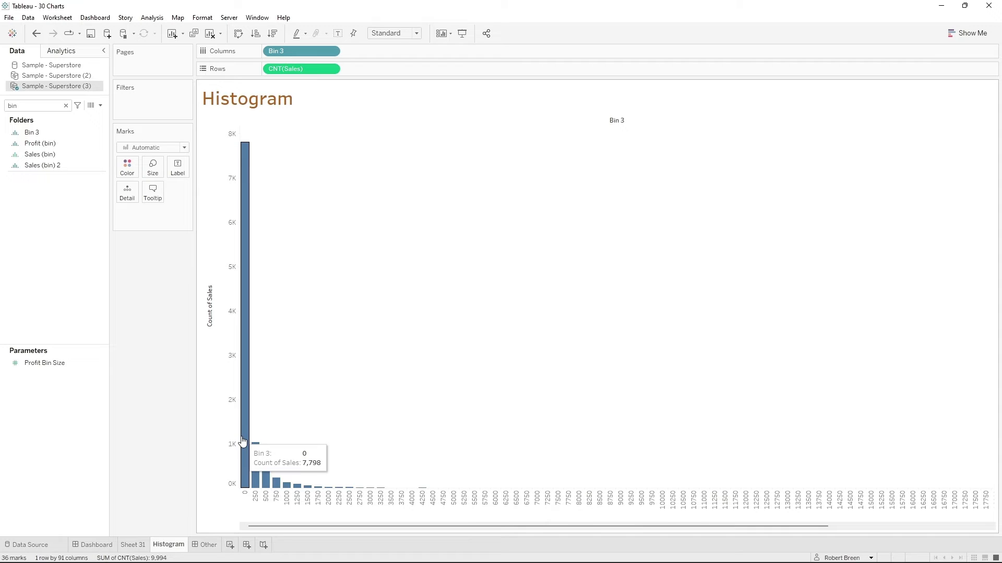
{"action": "mouse_move", "coordinate": [259, 457]}
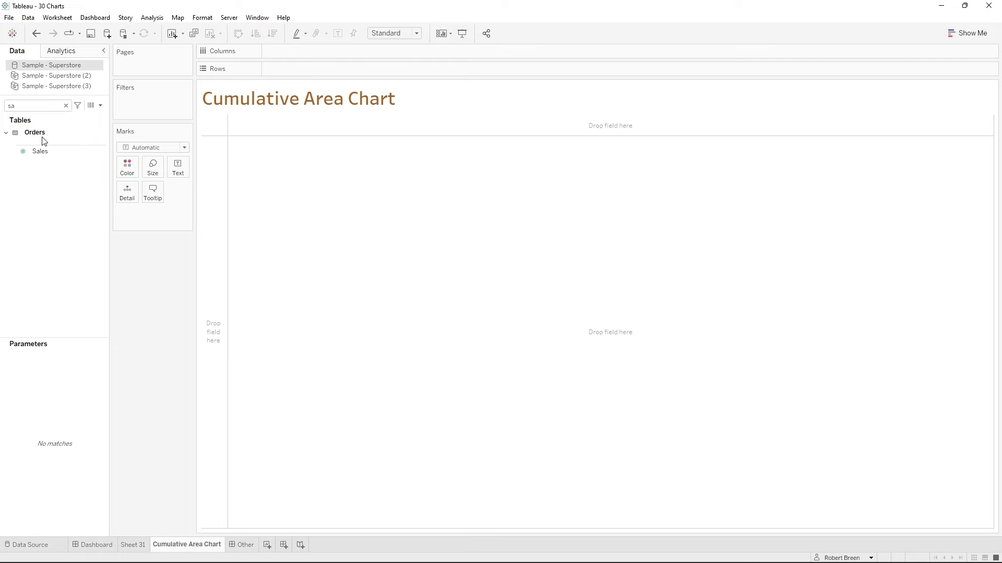
- On the Cumulative Area Chart sheet, put Sales on the rows and Order Date on the columns as continuous months
{"action": "left_click_drag", "start_coordinate": [40, 151], "coordinate": [275, 69]}
{"action": "left_click", "coordinate": [41, 110]}
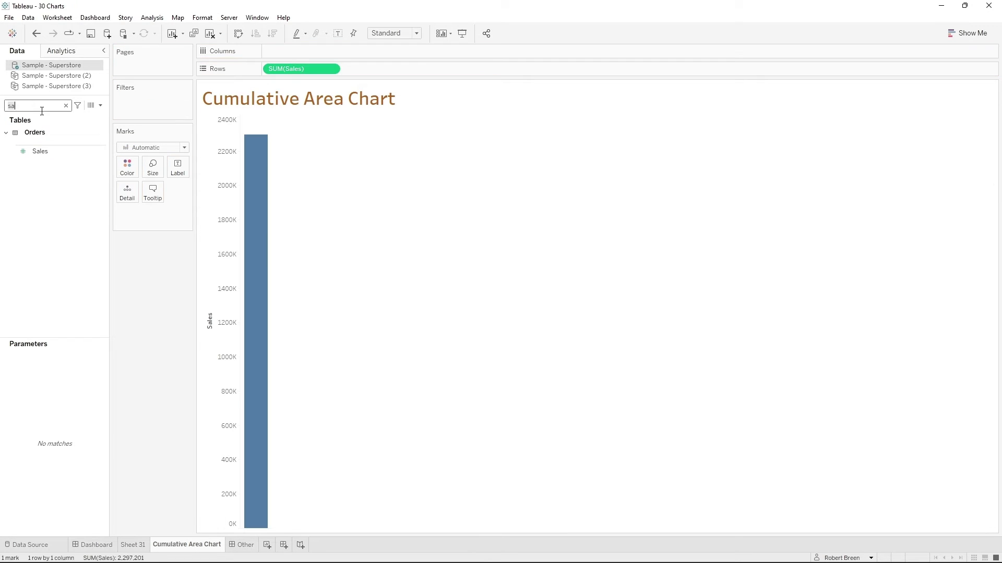
{"action": "key", "text": "BackSpace"}
{"action": "key", "text": "BackSpace"}
{"action": "type", "text": "date"}
{"action": "left_click_drag", "start_coordinate": [48, 143], "coordinate": [324, 56]}
{"action": "left_click", "coordinate": [332, 51]}
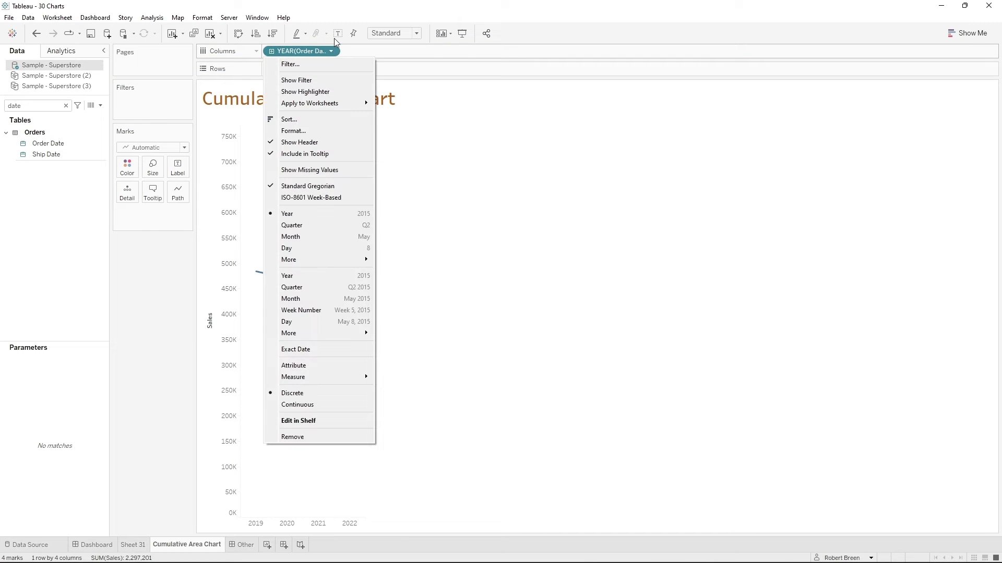
{"action": "left_click", "coordinate": [360, 299]}
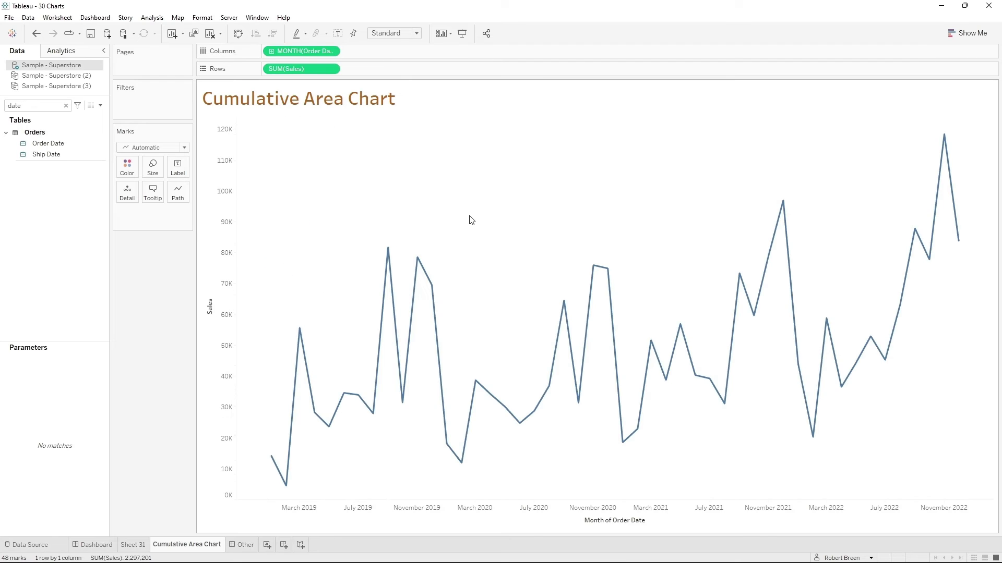
- Set the mark type to Area and split the chart by Region, placed ahead of Sales on the rows
{"action": "left_click", "coordinate": [171, 149]}
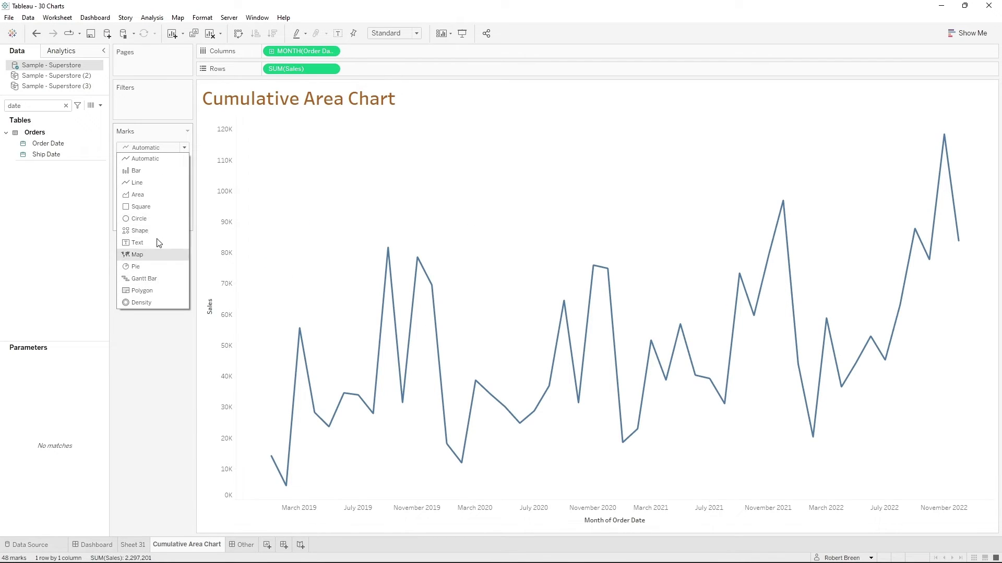
{"action": "left_click", "coordinate": [138, 195]}
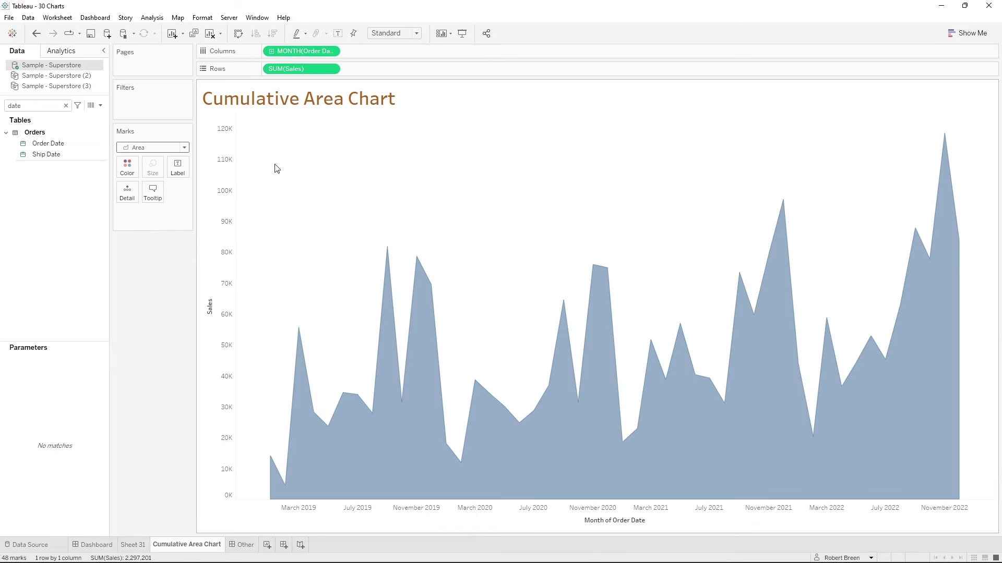
{"action": "double_click", "coordinate": [15, 106]}
{"action": "type", "text": "reg"}
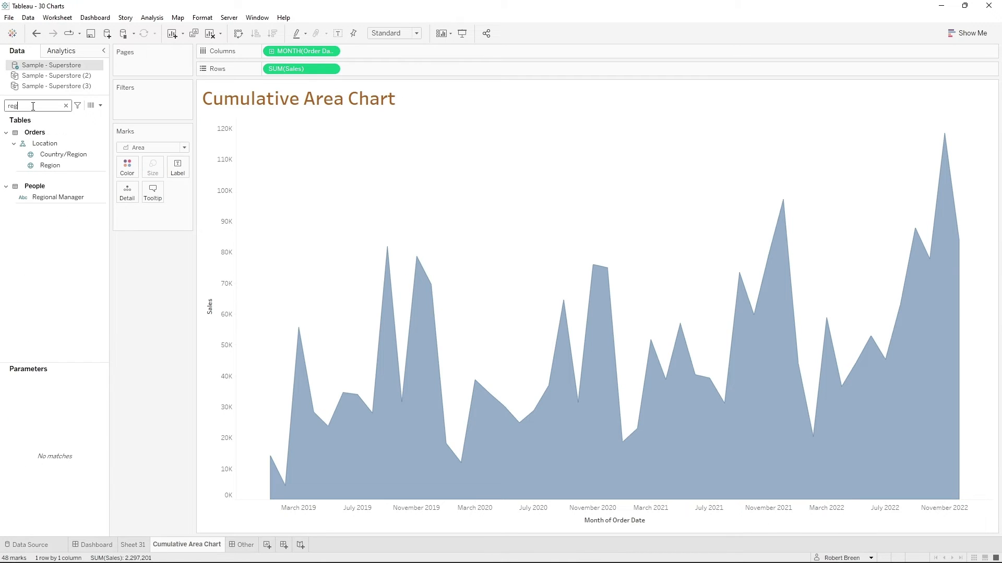
{"action": "left_click_drag", "start_coordinate": [61, 168], "coordinate": [243, 85]}
{"action": "left_click_drag", "start_coordinate": [262, 74], "coordinate": [264, 71]}
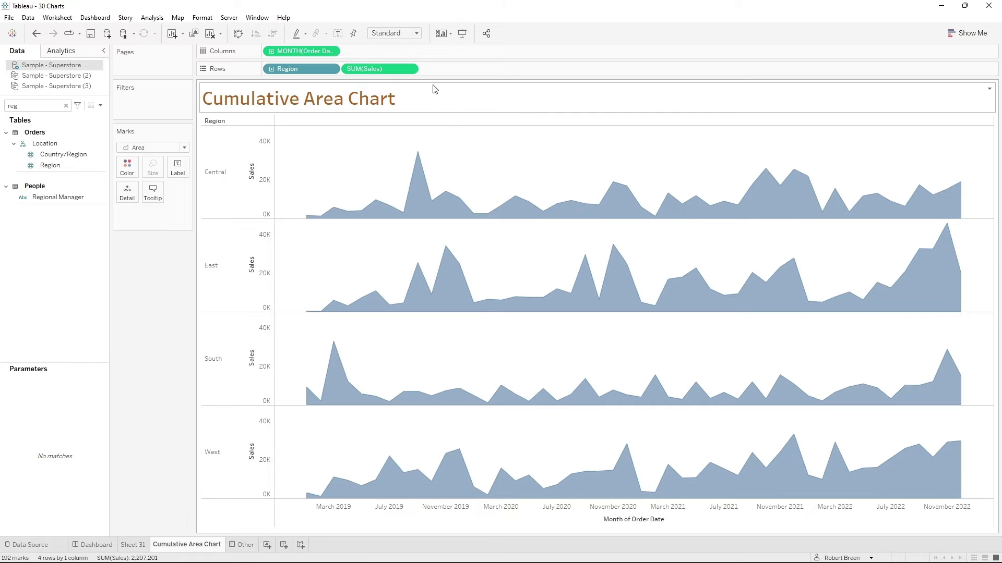
- Apply a Running Total quick table calculation to Sales and color the areas by Region
{"action": "left_click", "coordinate": [410, 69]}
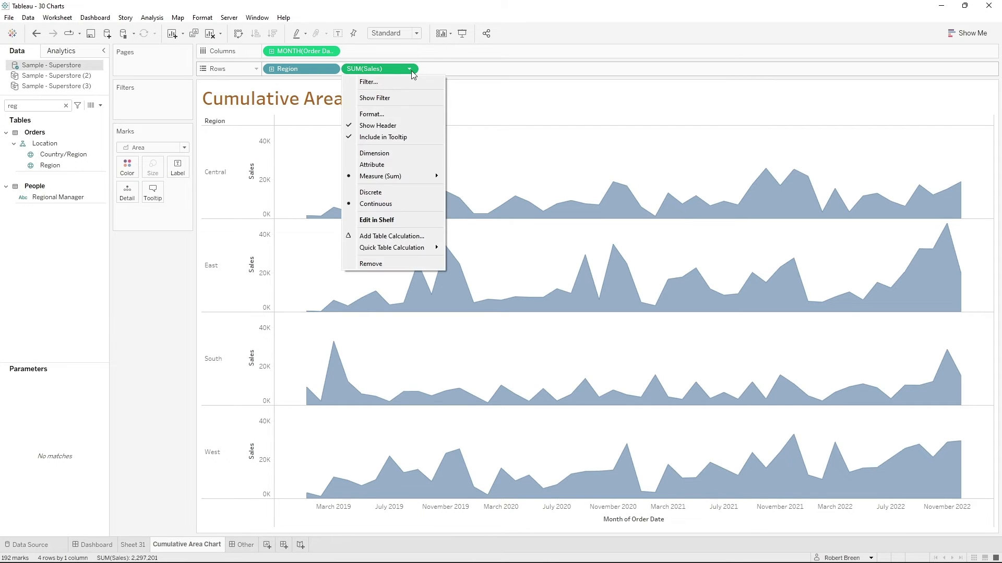
{"action": "mouse_move", "coordinate": [416, 248]}
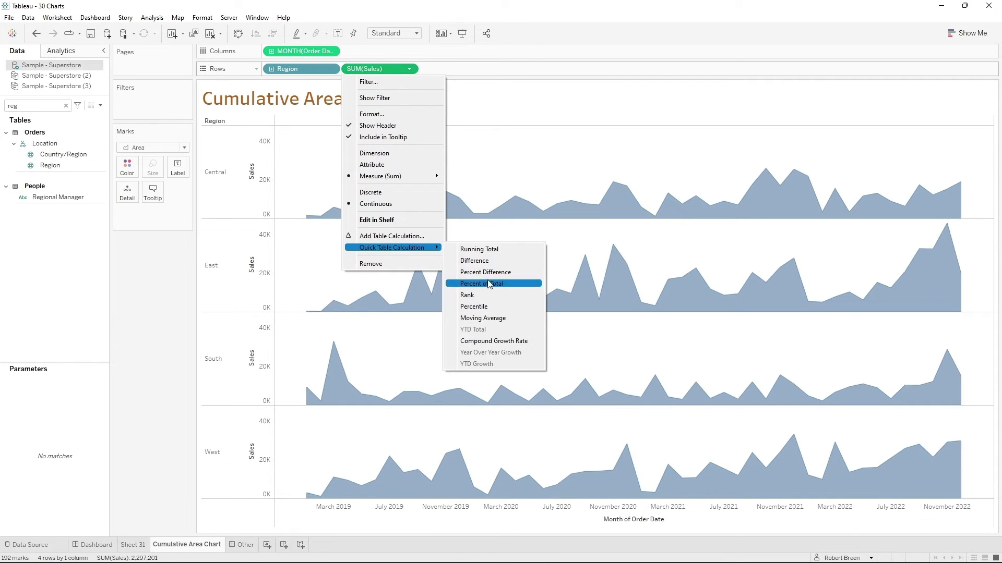
{"action": "left_click", "coordinate": [479, 250]}
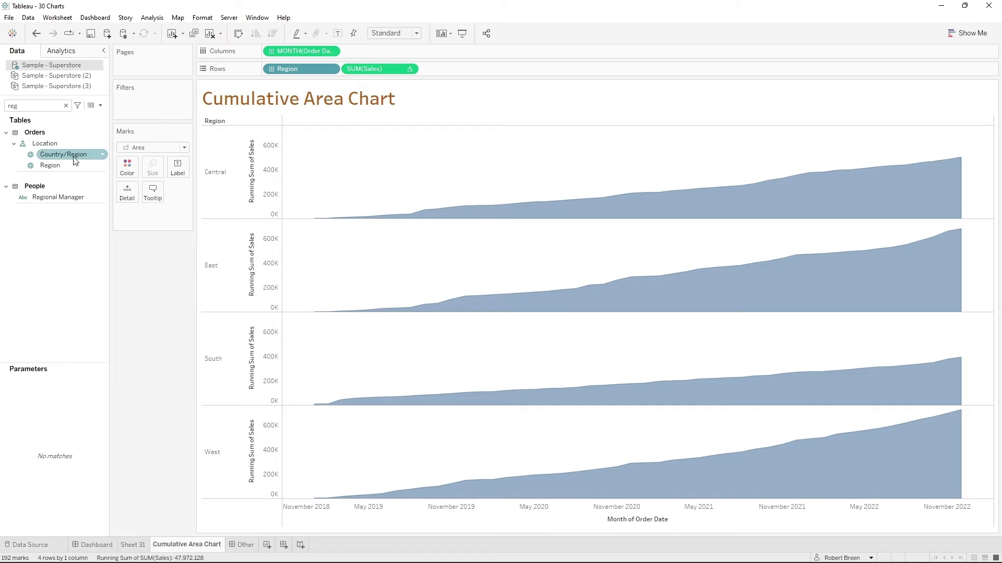
{"action": "left_click_drag", "start_coordinate": [50, 166], "coordinate": [127, 174]}
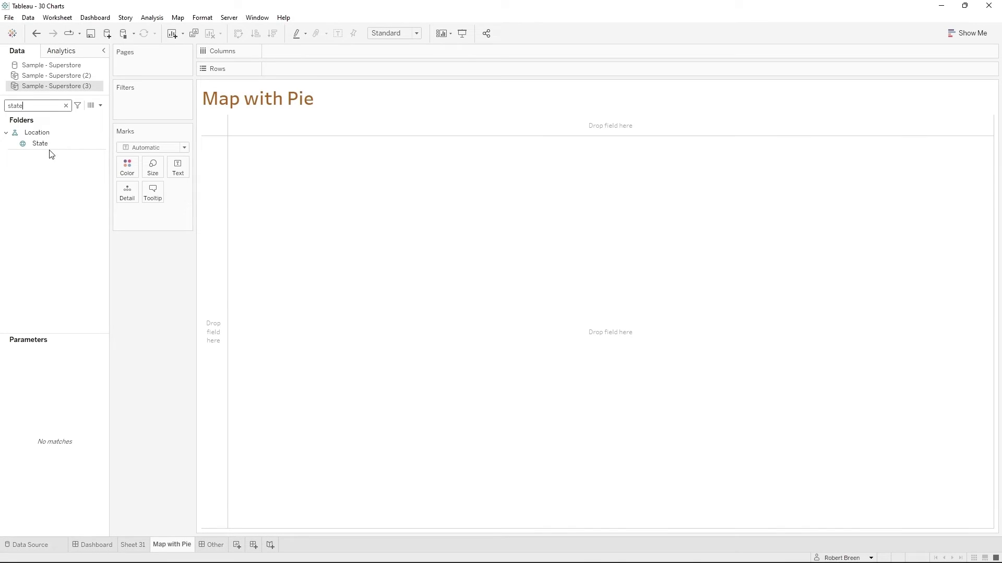
- Add State to the Map with Pie sheet and color the states by Quantity
{"action": "left_click_drag", "start_coordinate": [53, 149], "coordinate": [245, 205]}
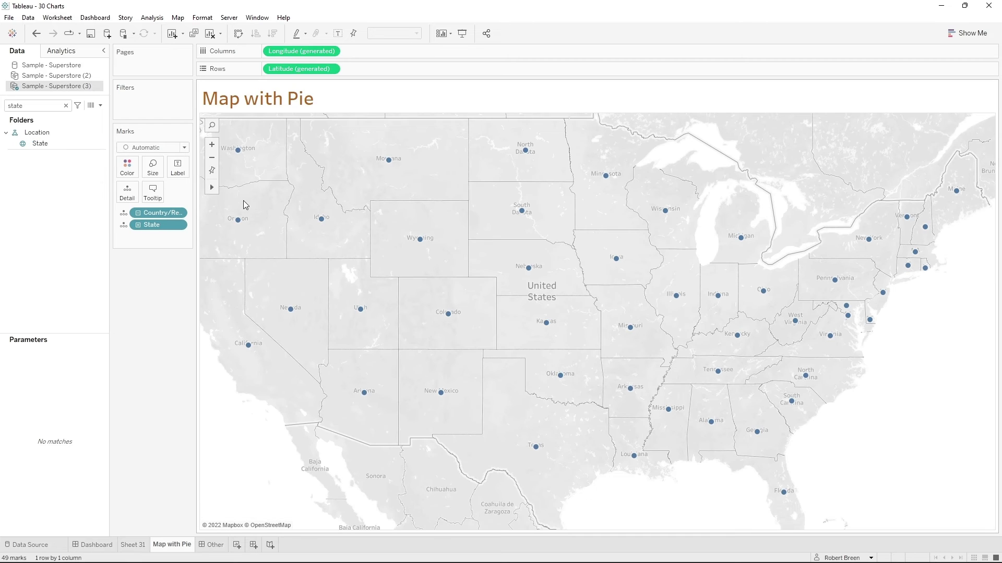
{"action": "type", "text": "q"}
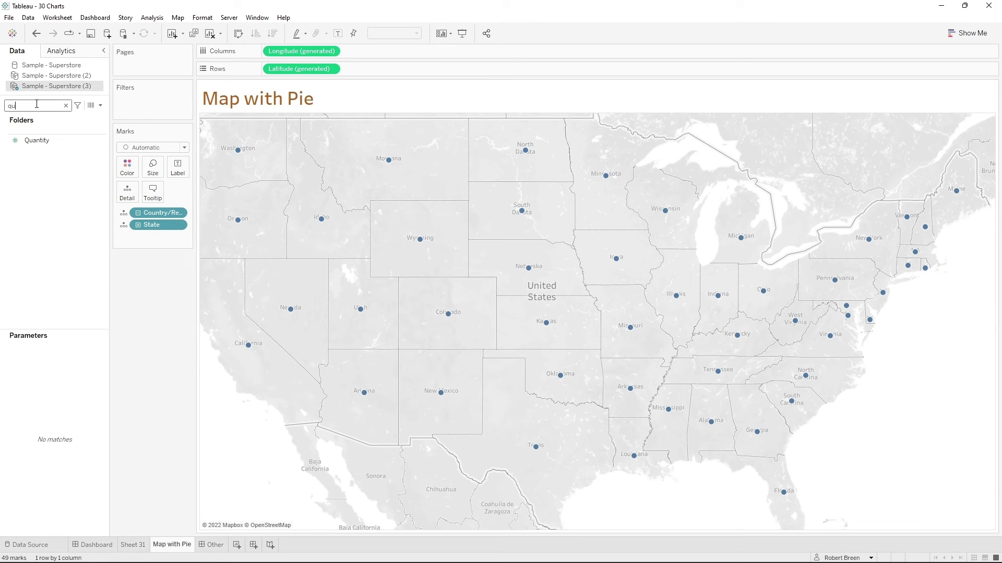
{"action": "type", "text": "u"}
{"action": "left_click_drag", "start_coordinate": [36, 140], "coordinate": [126, 167]}
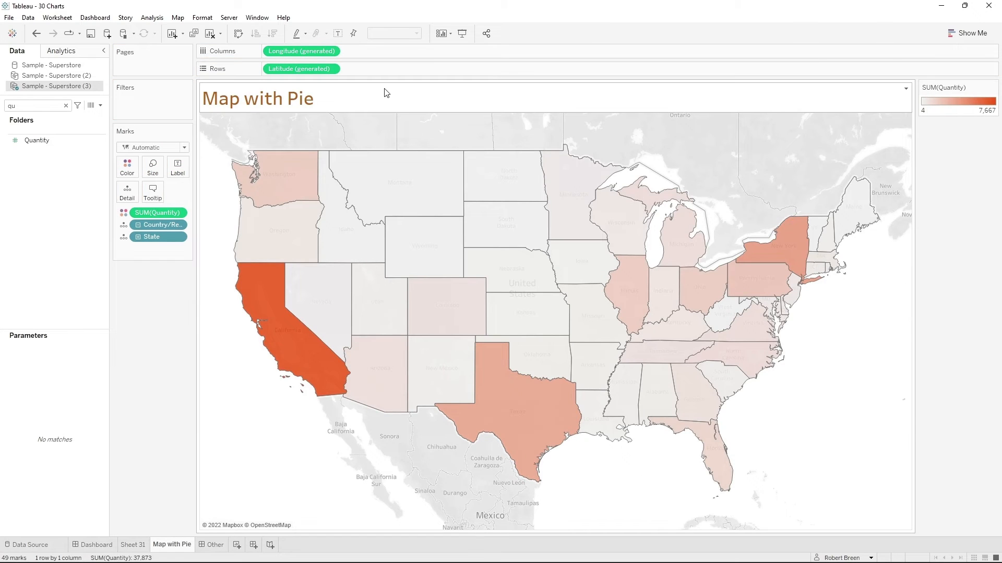
- Add a second generated Latitude field to the rows, after the existing one, to duplicate the map
{"action": "key", "text": "BackSpace"}
{"action": "key", "text": "BackSpace"}
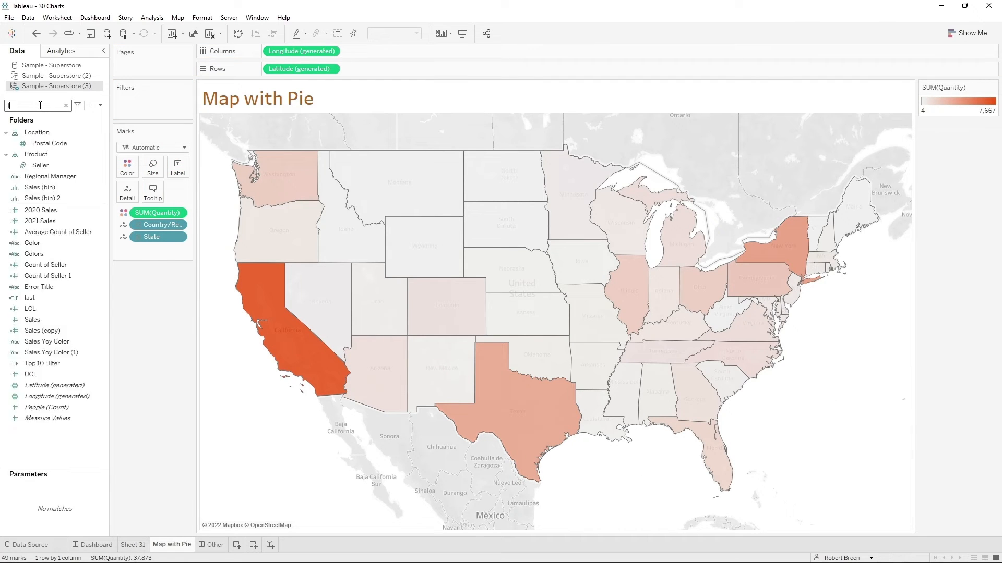
{"action": "type", "text": "lat"}
{"action": "left_click_drag", "start_coordinate": [54, 140], "coordinate": [435, 70]}
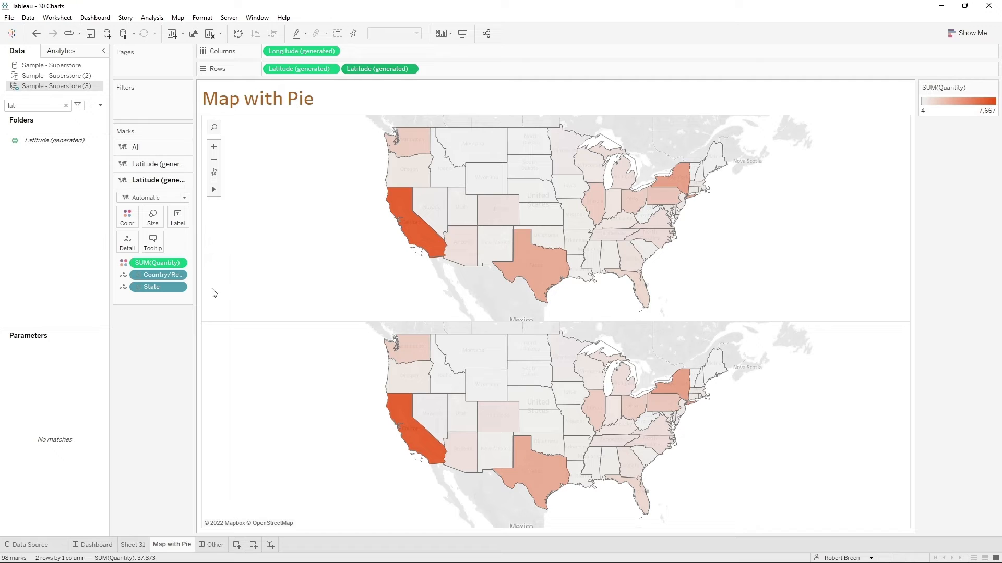
- Set the second map's mark type to Pie and move its Quantity field from Color to Angle
{"action": "left_click", "coordinate": [150, 201]}
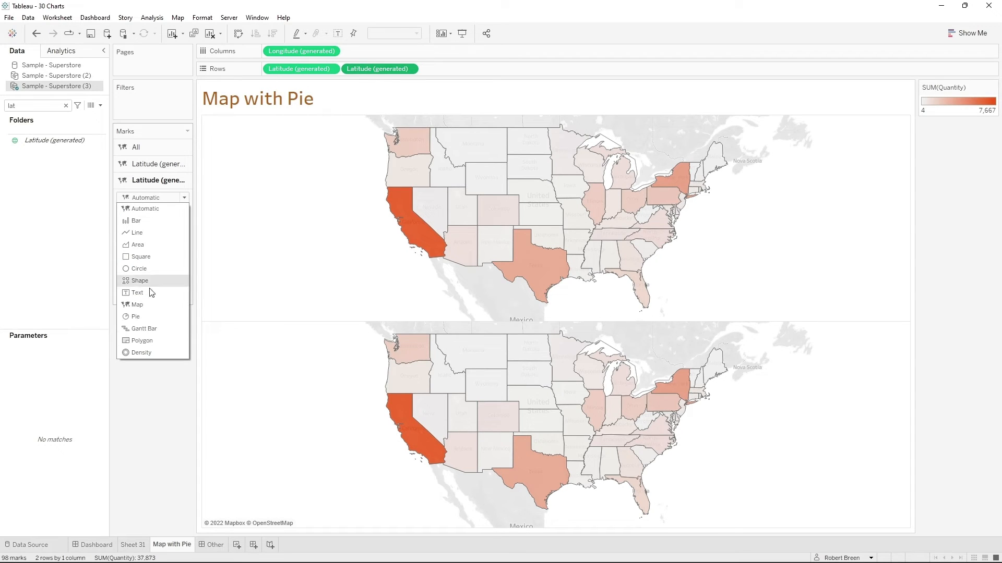
{"action": "left_click", "coordinate": [151, 314]}
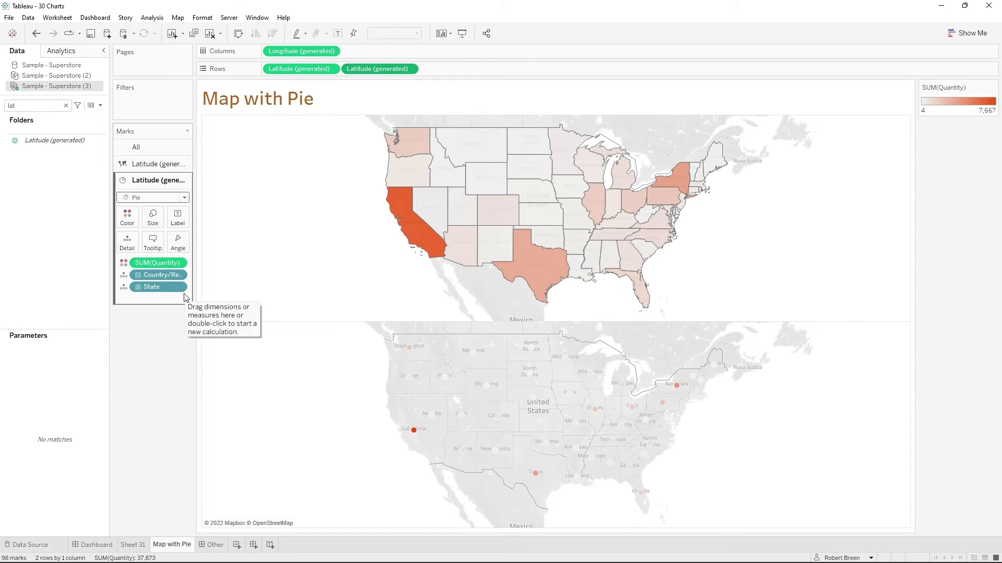
{"action": "left_click_drag", "start_coordinate": [152, 263], "coordinate": [178, 245]}
- Size the second map's pies by Quantity and color their slices by Category
{"action": "left_click", "coordinate": [43, 105]}
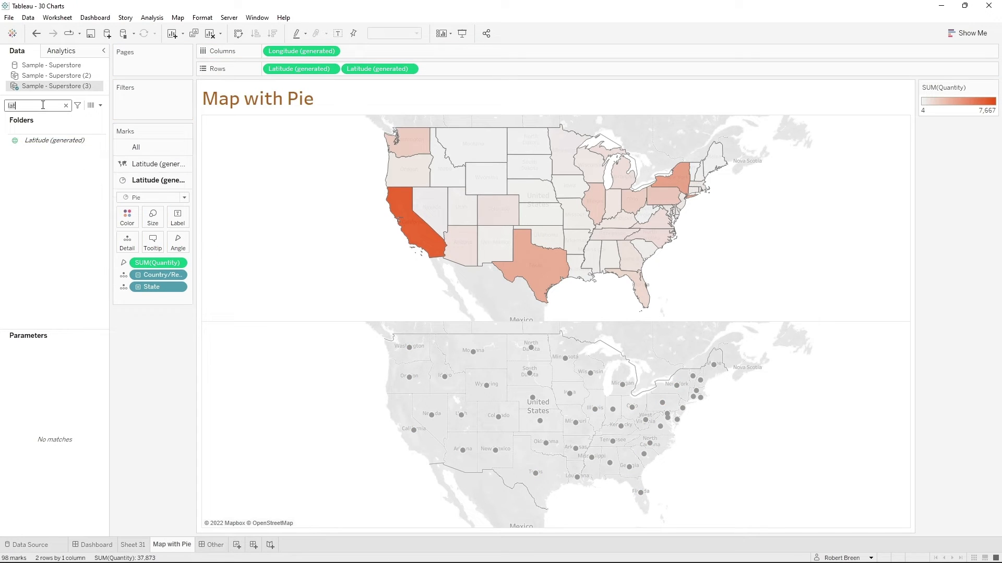
{"action": "left_click_drag", "start_coordinate": [51, 140], "coordinate": [153, 217]}
{"action": "key", "text": "ctrl+a"}
{"action": "type", "text": "cat"}
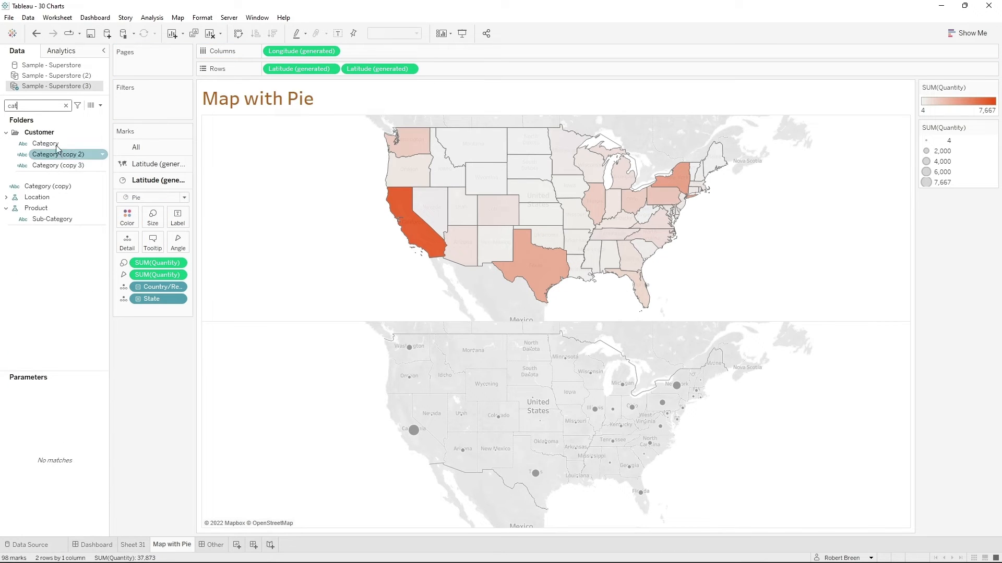
{"action": "left_click_drag", "start_coordinate": [45, 143], "coordinate": [128, 221]}
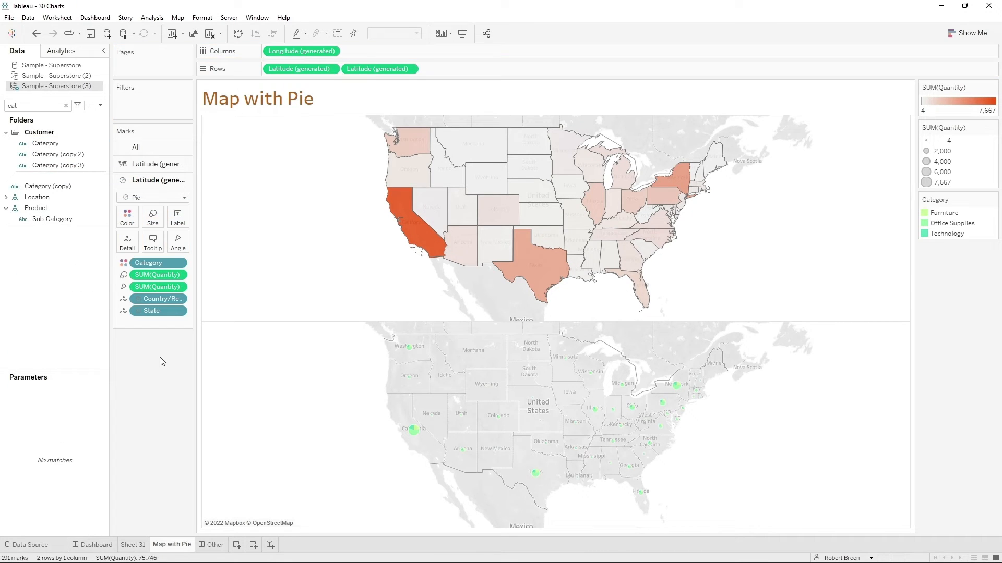
- Enlarge the pie marks and combine the two Latitude fields on a dual axis
{"action": "left_click", "coordinate": [152, 217]}
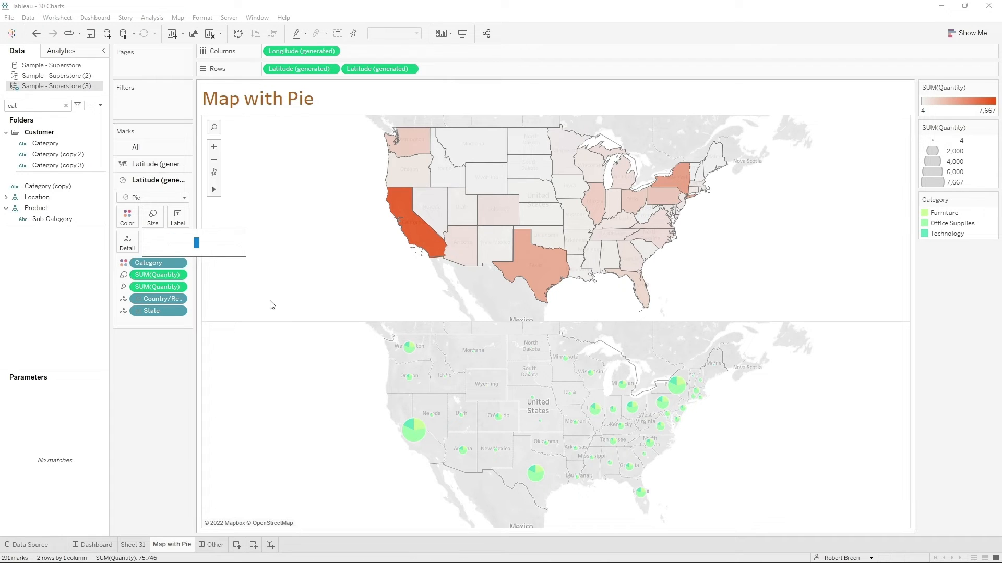
{"action": "left_click", "coordinate": [410, 69]}
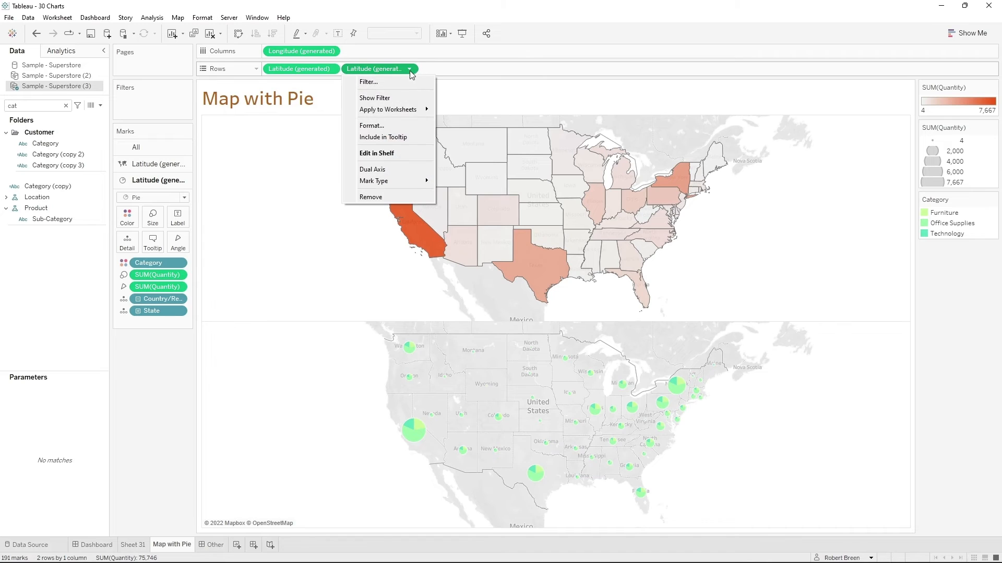
{"action": "left_click", "coordinate": [390, 169]}
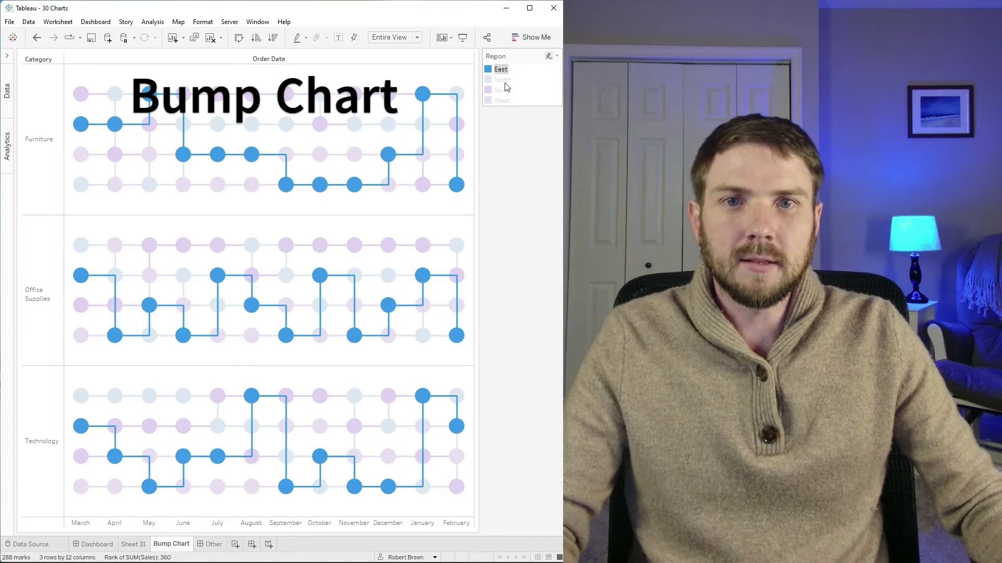
{"action": "mouse_move", "coordinate": [503, 72]}
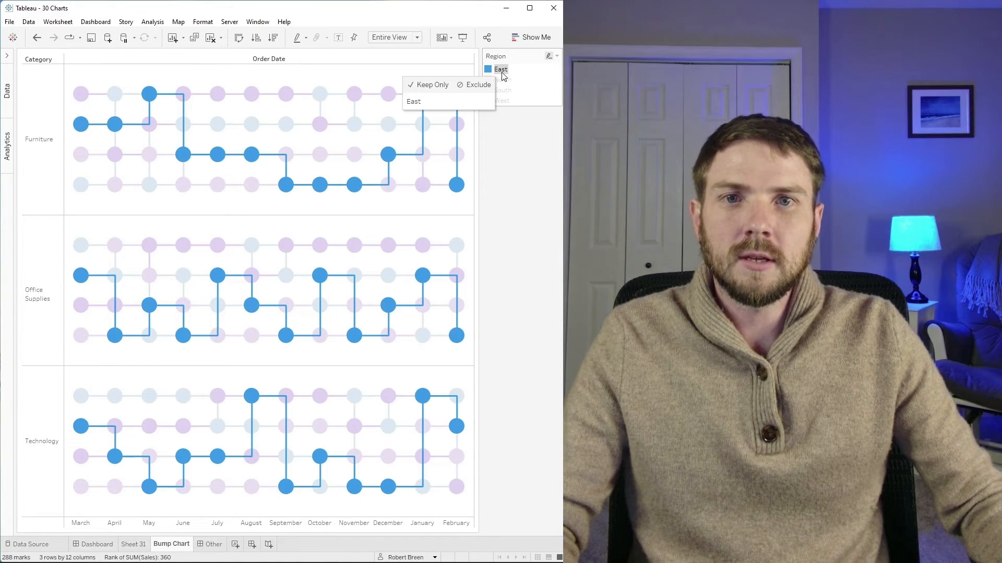
{"action": "mouse_move", "coordinate": [81, 126]}
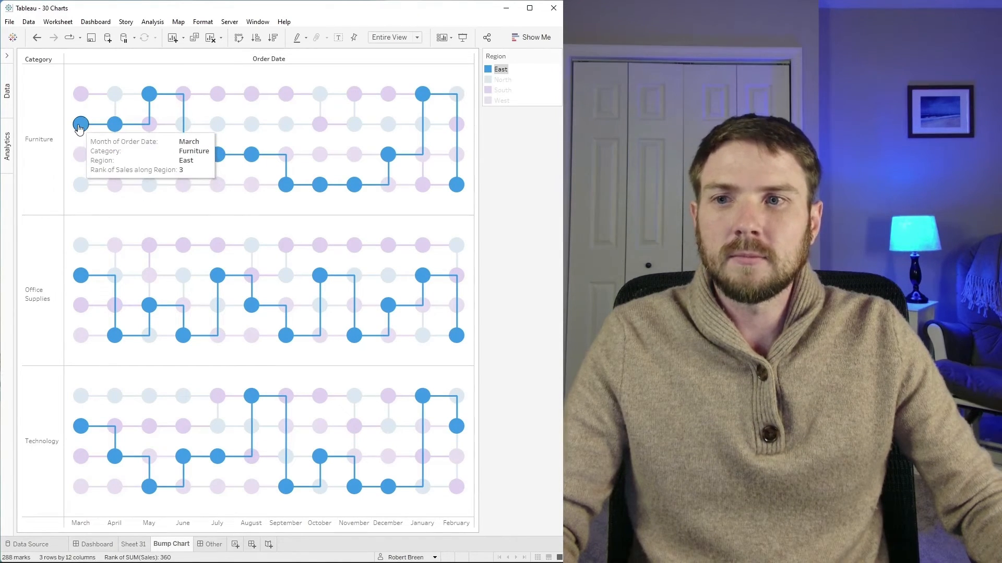
{"action": "mouse_move", "coordinate": [159, 105]}
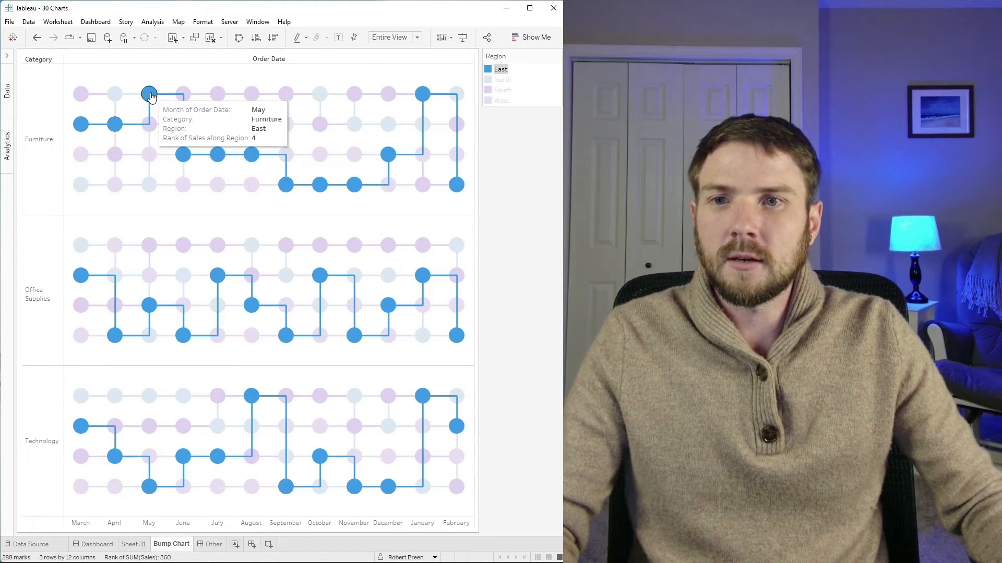
{"action": "mouse_move", "coordinate": [461, 195]}
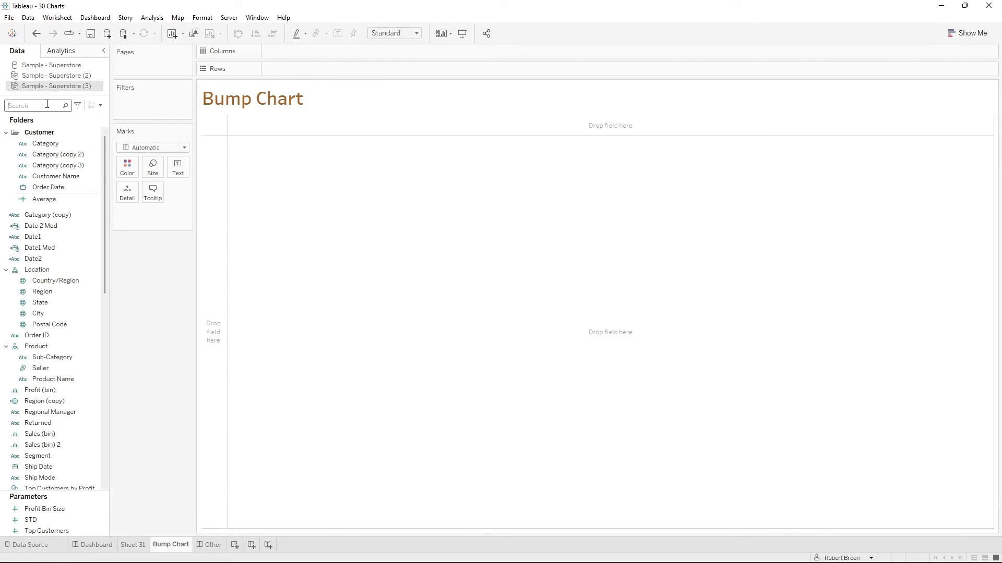
- Place Order Date on the columns and switch it from years to discrete months
{"action": "type", "text": "dat"}
{"action": "left_click_drag", "start_coordinate": [48, 143], "coordinate": [301, 52]}
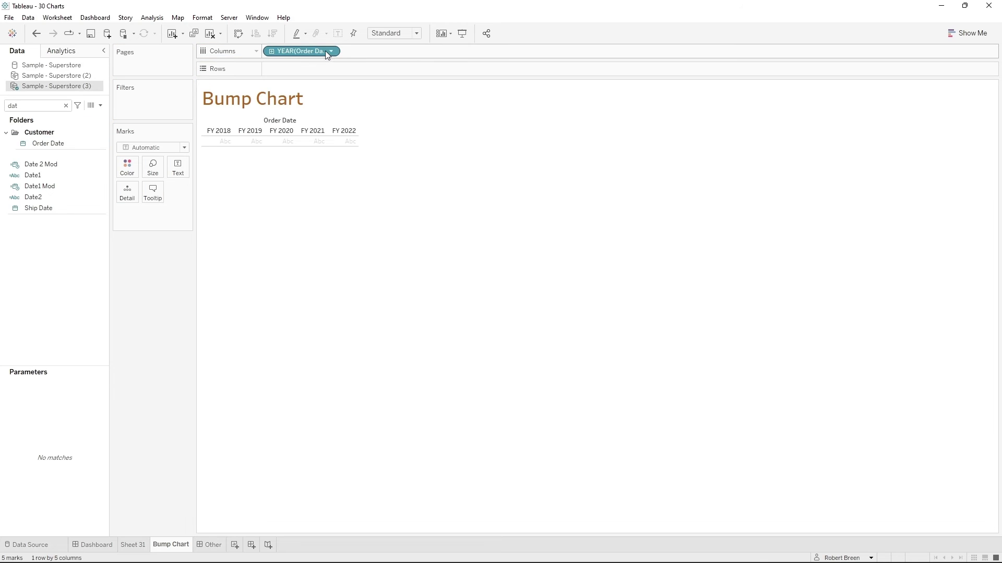
{"action": "left_click", "coordinate": [331, 51]}
{"action": "left_click", "coordinate": [343, 237]}
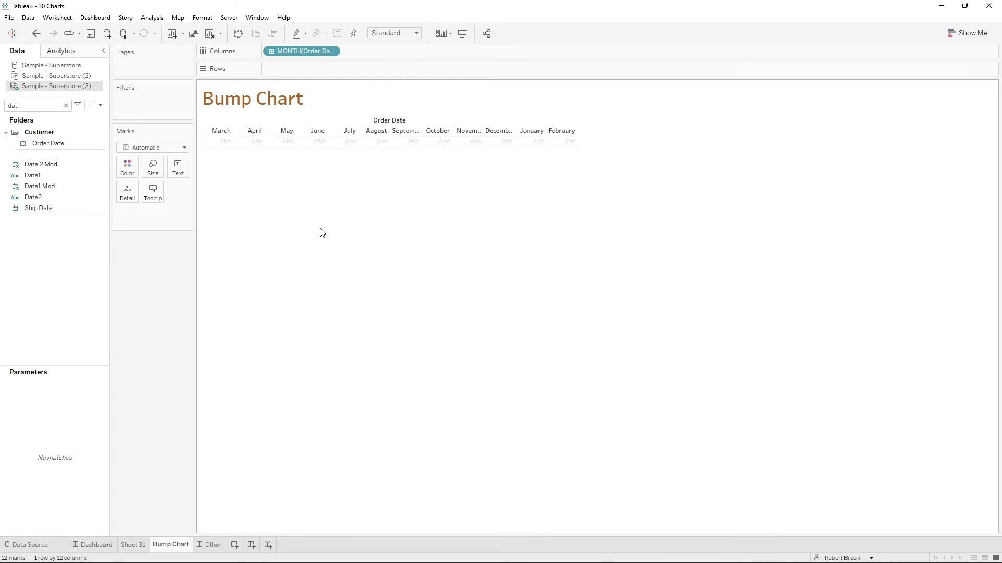
- Find the Sales field and add it to the rows to plot monthly sales
{"action": "key", "text": "BackSpace"}
{"action": "key", "text": "BackSpace"}
{"action": "key", "text": "BackSpace"}
{"action": "type", "text": "sa"}
{"action": "left_click_drag", "start_coordinate": [33, 177], "coordinate": [284, 73]}
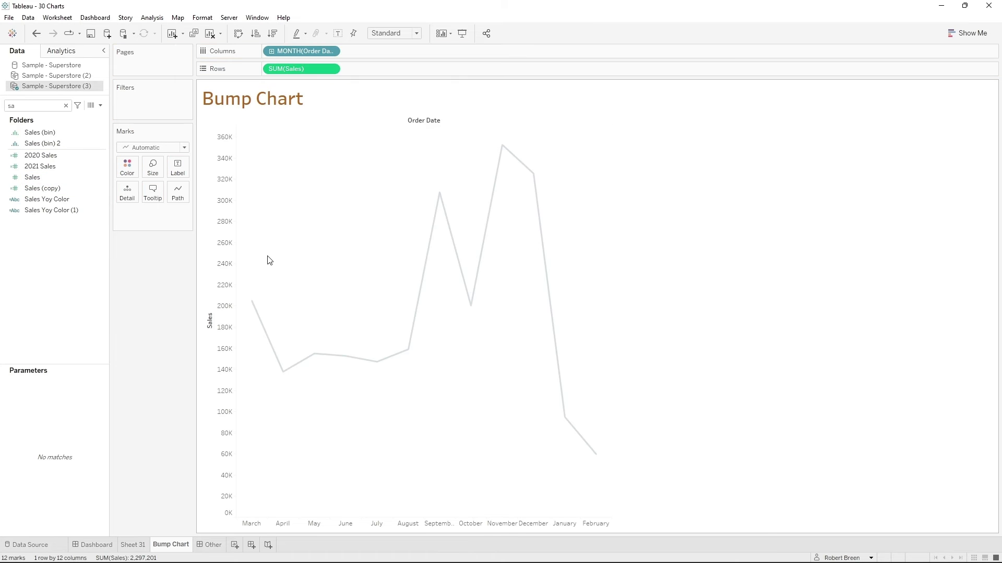
- Add Region to Detail to split the line by region, and fit the chart to Entire View
{"action": "key", "text": "BackSpace"}
{"action": "key", "text": "BackSpace"}
{"action": "type", "text": "reg"}
{"action": "left_click_drag", "start_coordinate": [56, 154], "coordinate": [127, 192]}
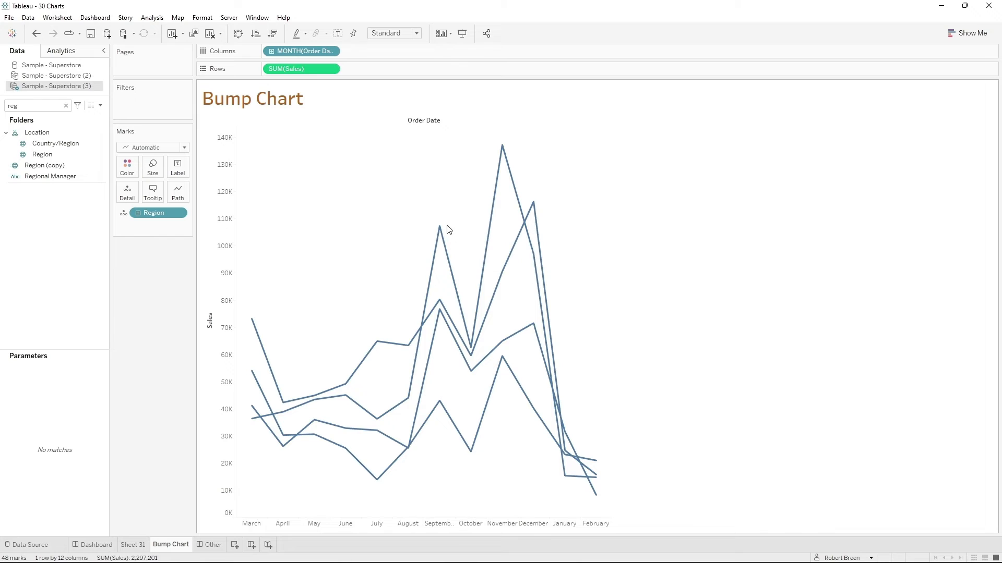
{"action": "left_click", "coordinate": [412, 33]}
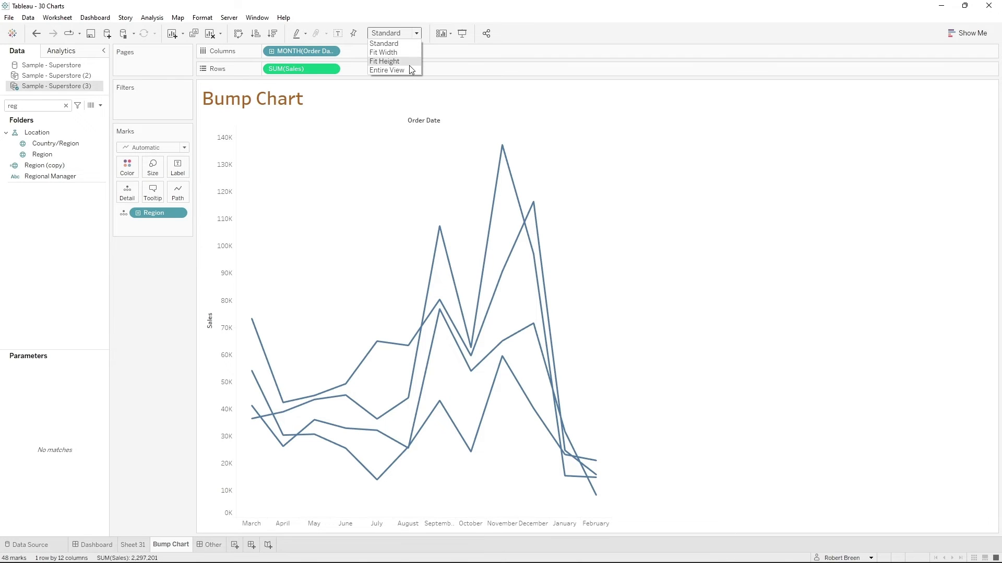
{"action": "left_click", "coordinate": [407, 69]}
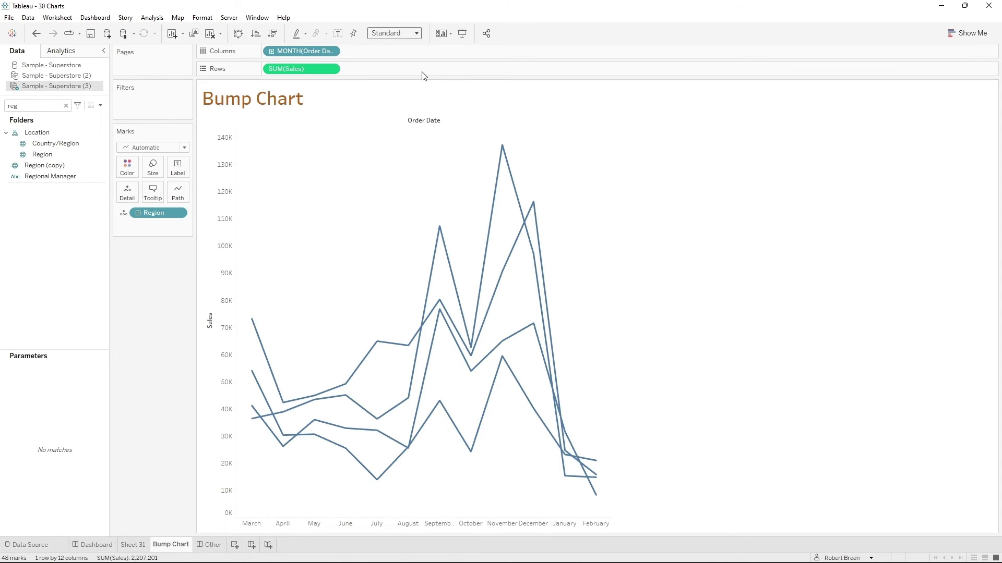
- Apply the Rank quick table calculation to the Sales field on the rows
{"action": "left_click", "coordinate": [330, 70]}
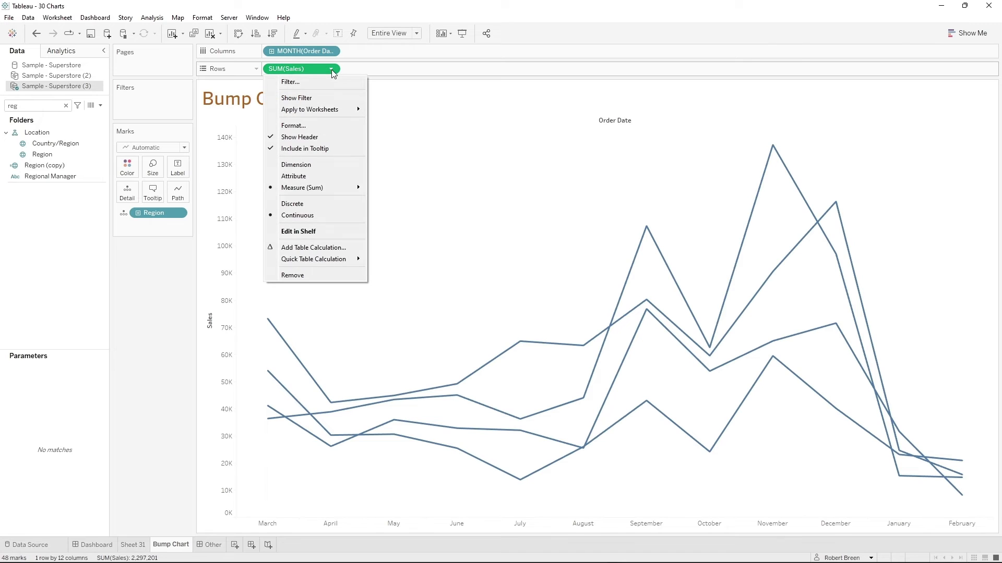
{"action": "mouse_move", "coordinate": [337, 265]}
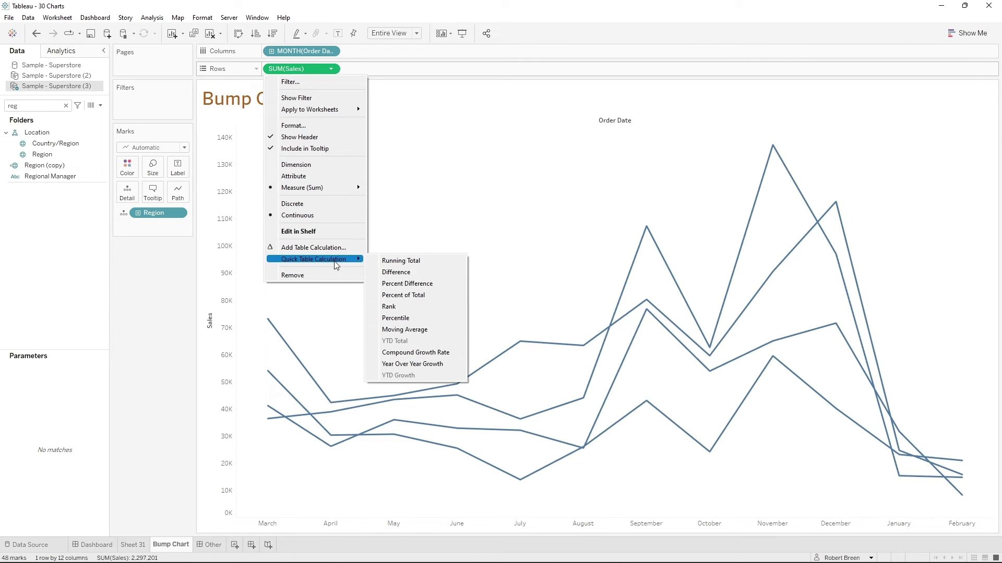
{"action": "left_click", "coordinate": [396, 308]}
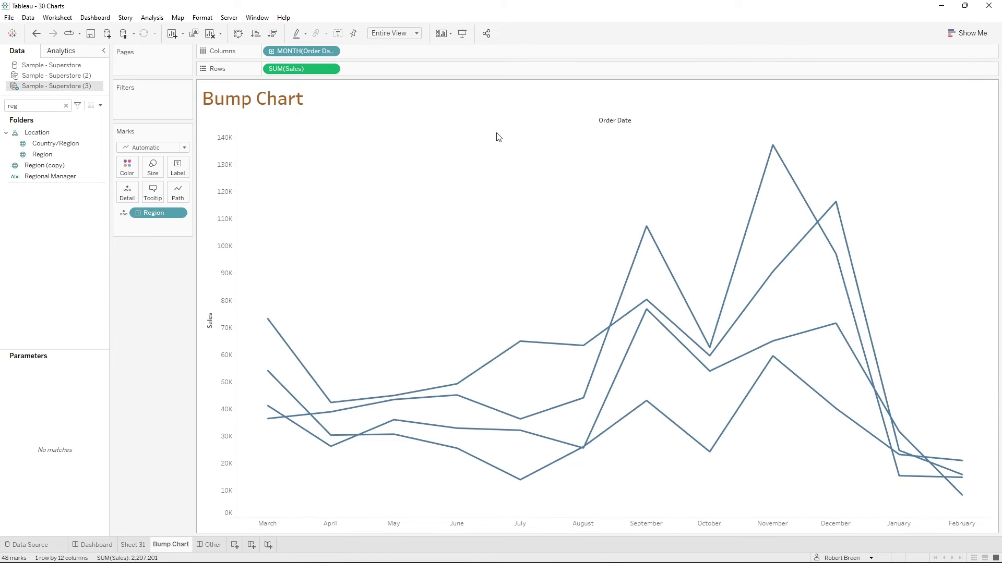
- Edit the Sales rank to compute using specific dimensions, with Region included and Month of Order Date excluded
{"action": "left_click", "coordinate": [331, 70]}
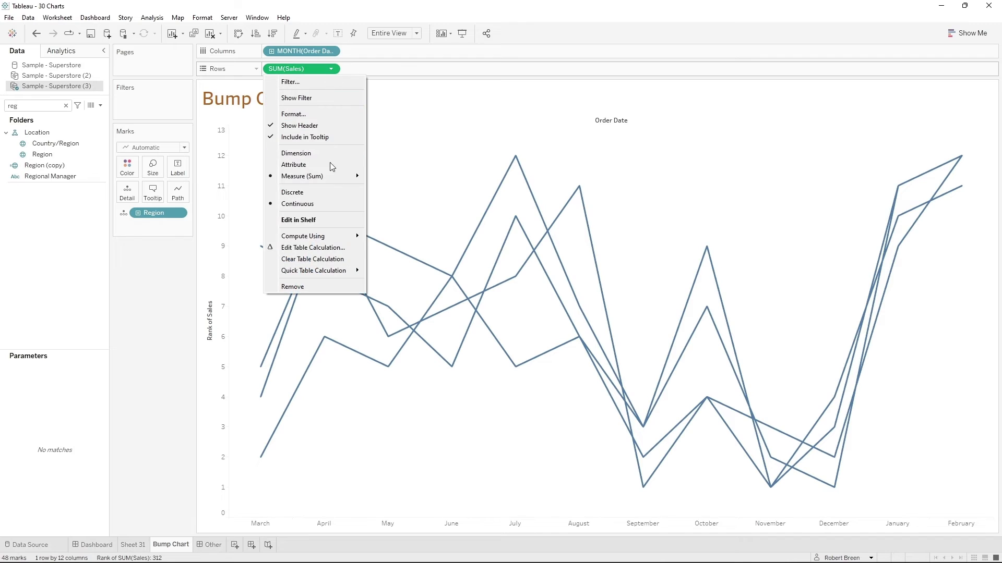
{"action": "left_click", "coordinate": [340, 248]}
{"action": "left_click", "coordinate": [525, 267]}
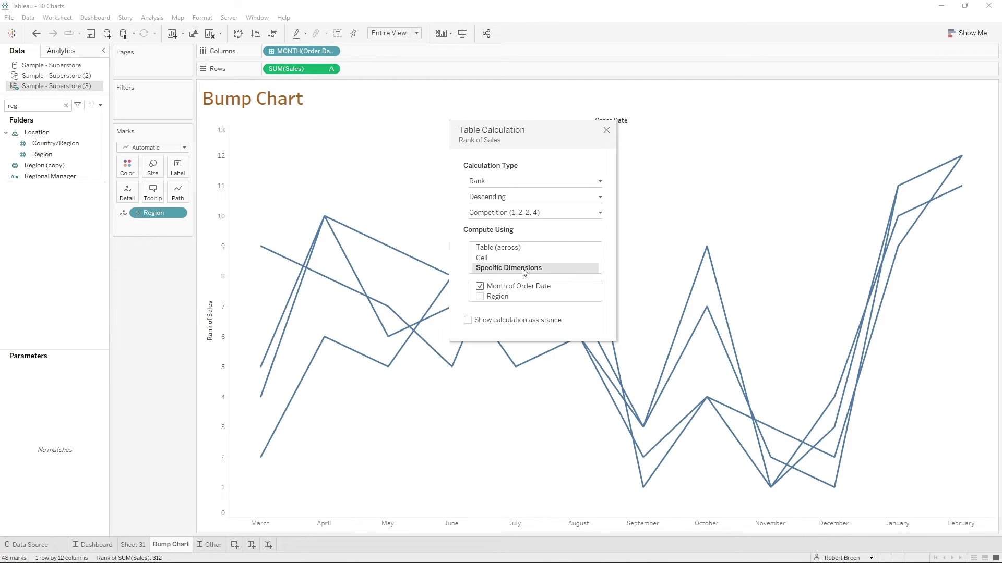
{"action": "left_click", "coordinate": [479, 297]}
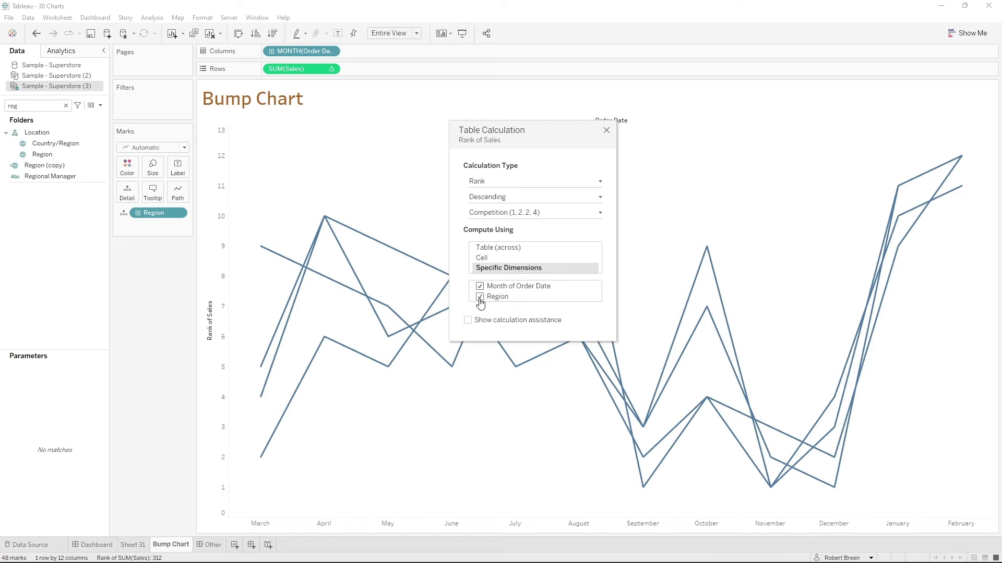
{"action": "left_click", "coordinate": [479, 286]}
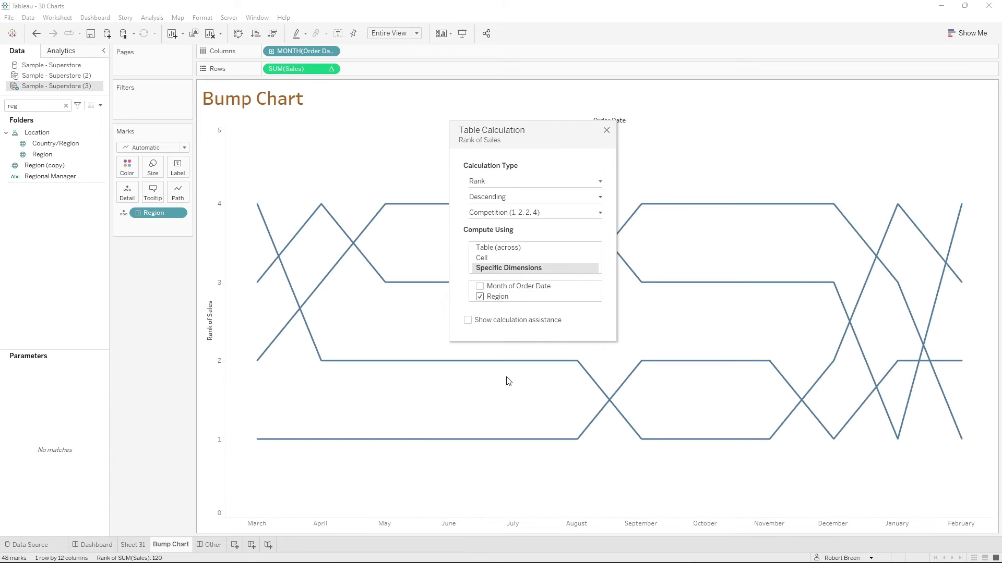
{"action": "left_click", "coordinate": [606, 130]}
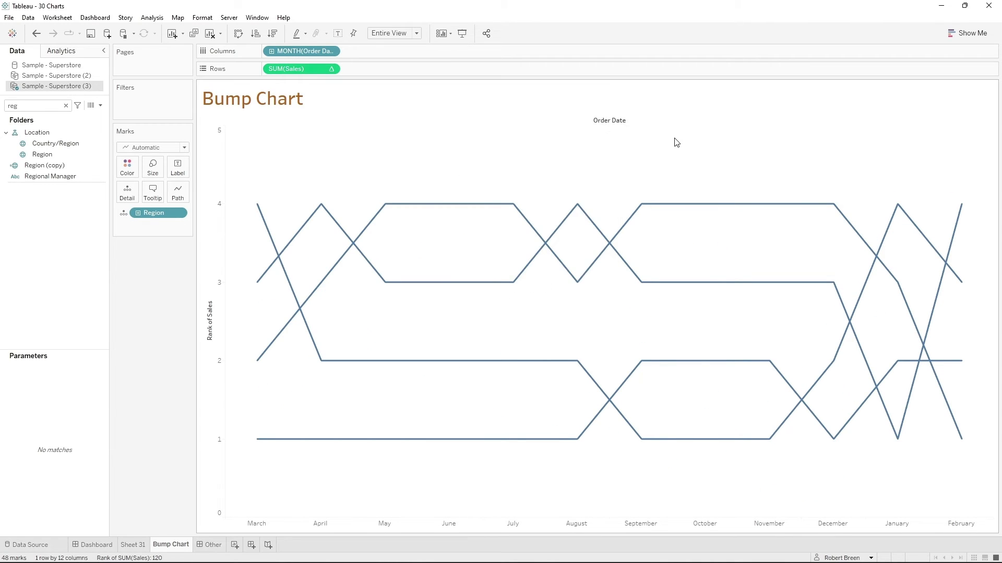
- Change the rank lines to the Step line type and color them by Region
{"action": "left_click", "coordinate": [180, 198]}
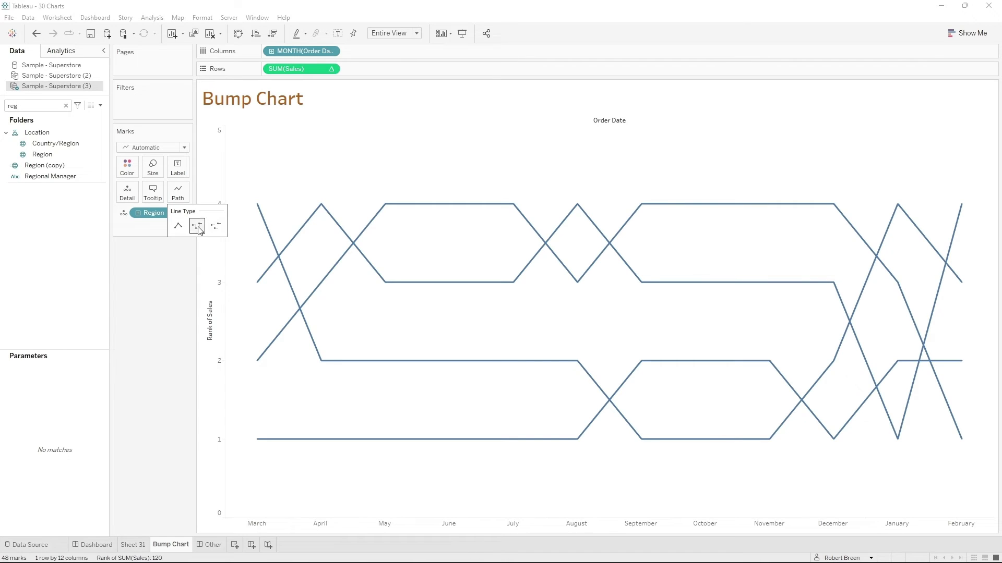
{"action": "left_click", "coordinate": [198, 227]}
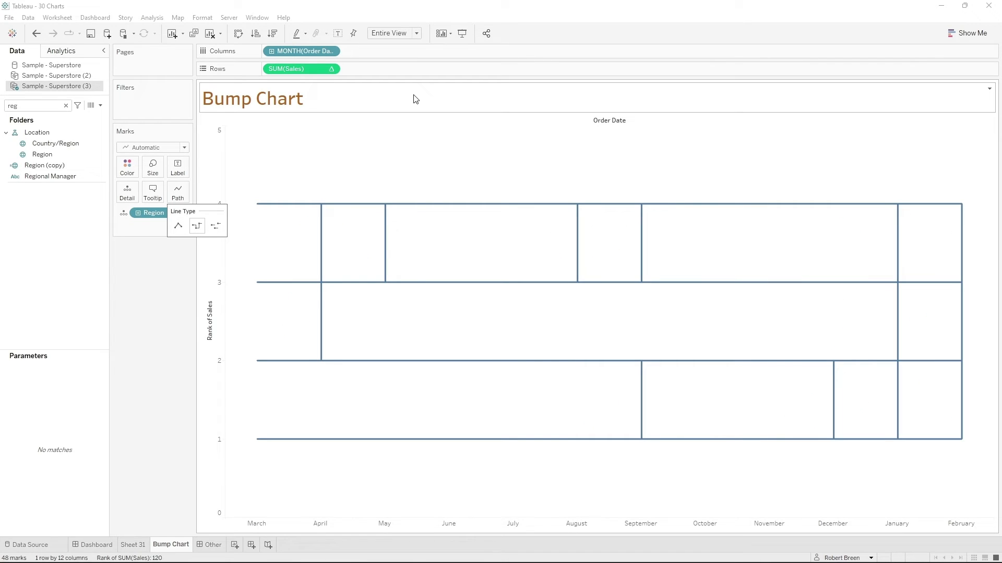
{"action": "left_click", "coordinate": [150, 255]}
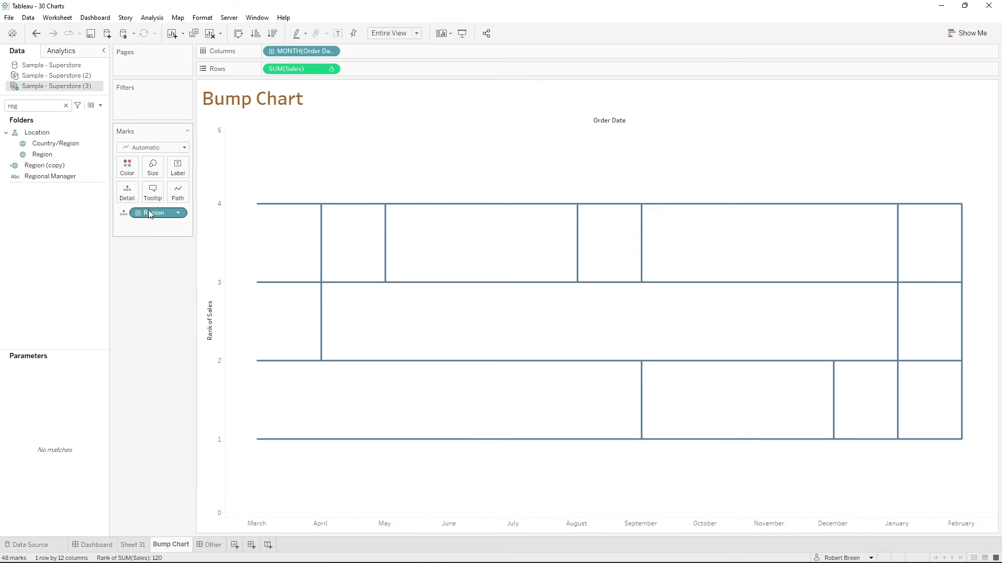
{"action": "left_click_drag", "start_coordinate": [150, 214], "coordinate": [127, 167]}
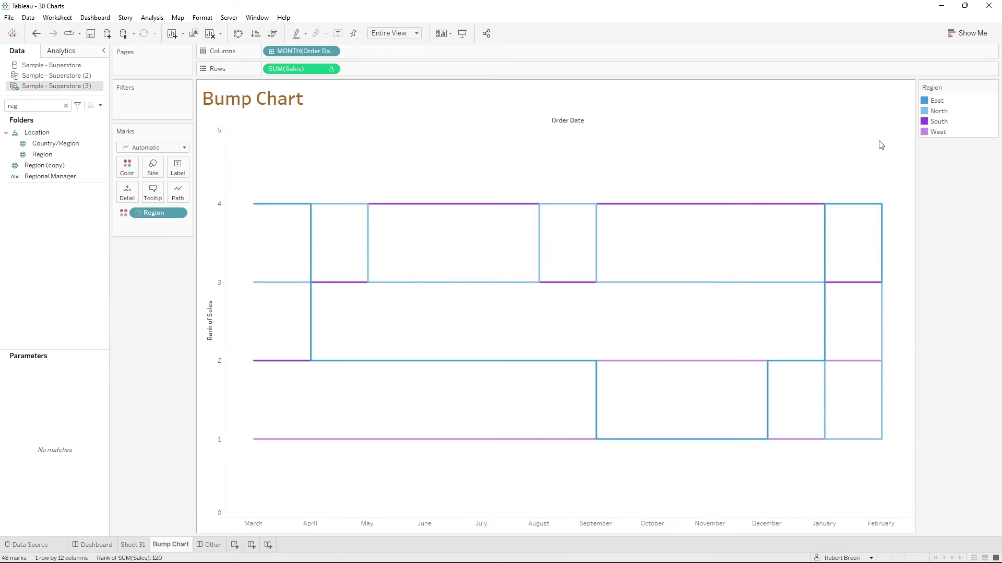
{"action": "left_click", "coordinate": [935, 101]}
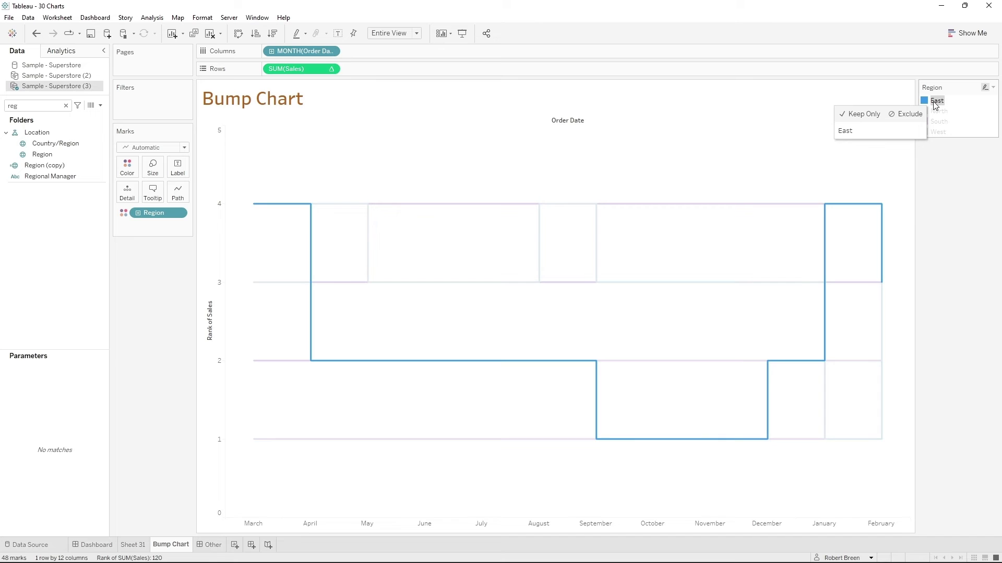
{"action": "left_click", "coordinate": [935, 102]}
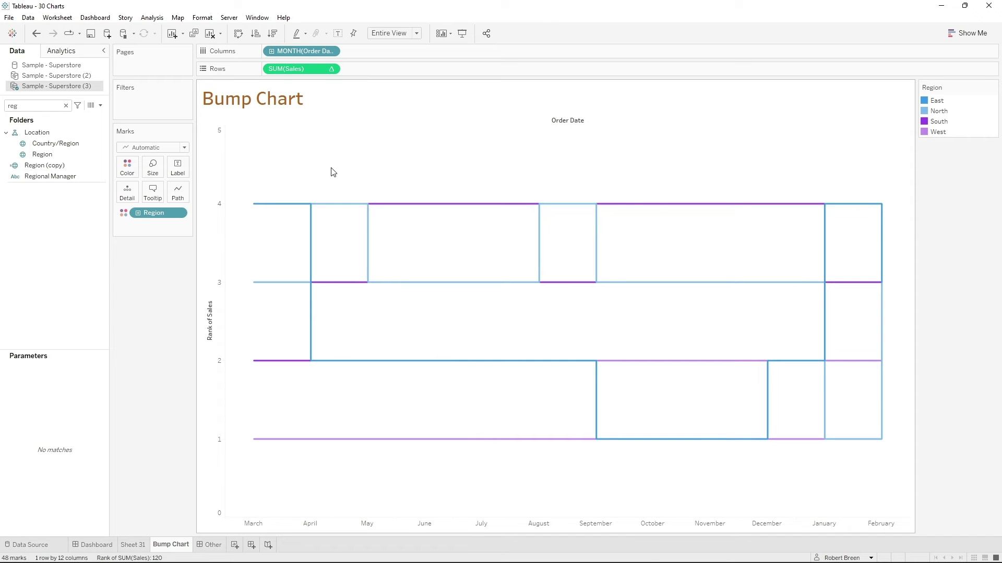
- Add a second Sales field to the rows after the first and apply the Rank quick table calculation to it
{"action": "key", "text": "BackSpace"}
{"action": "key", "text": "BackSpace"}
{"action": "key", "text": "BackSpace"}
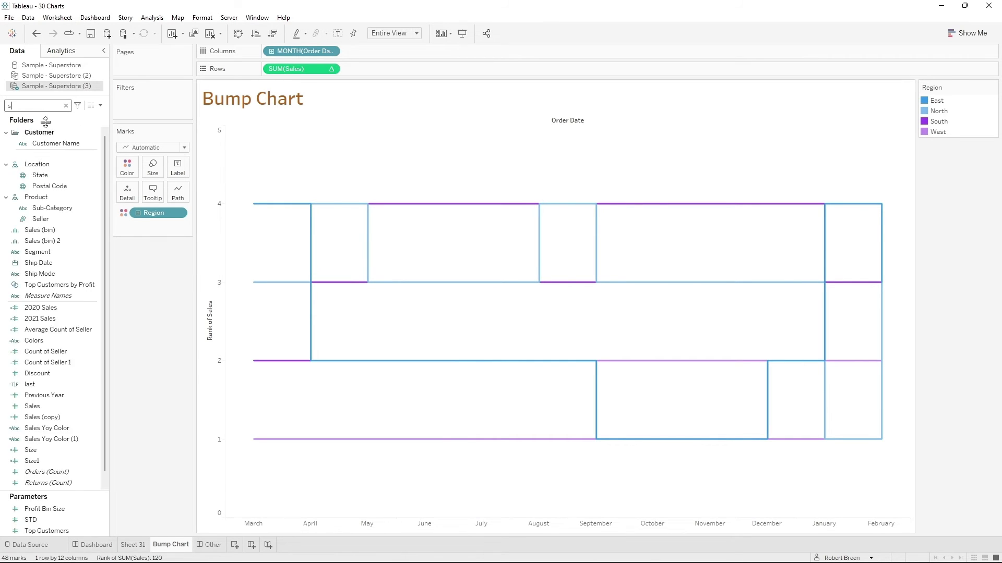
{"action": "type", "text": "sa"}
{"action": "left_click_drag", "start_coordinate": [48, 180], "coordinate": [386, 70]}
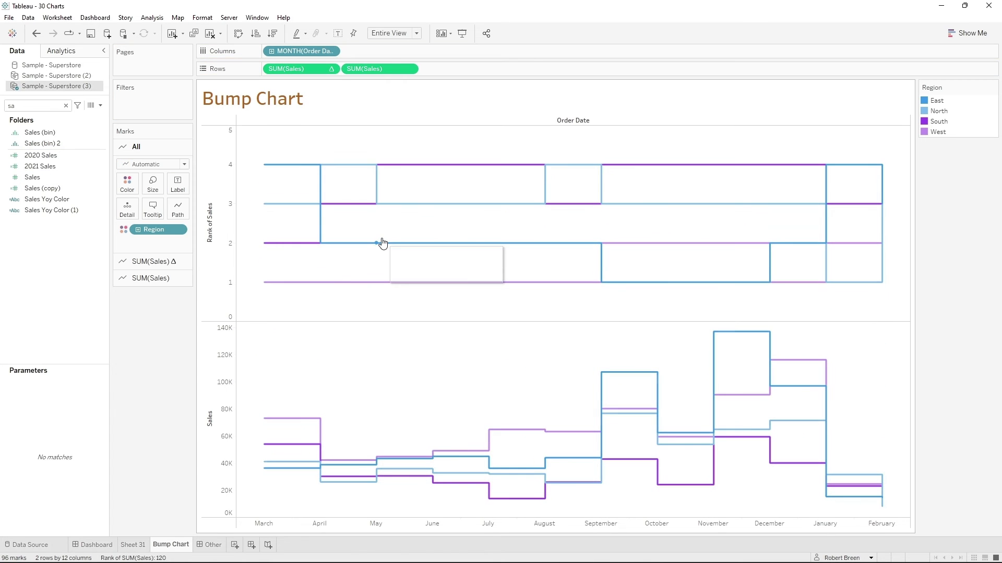
{"action": "left_click", "coordinate": [409, 70]}
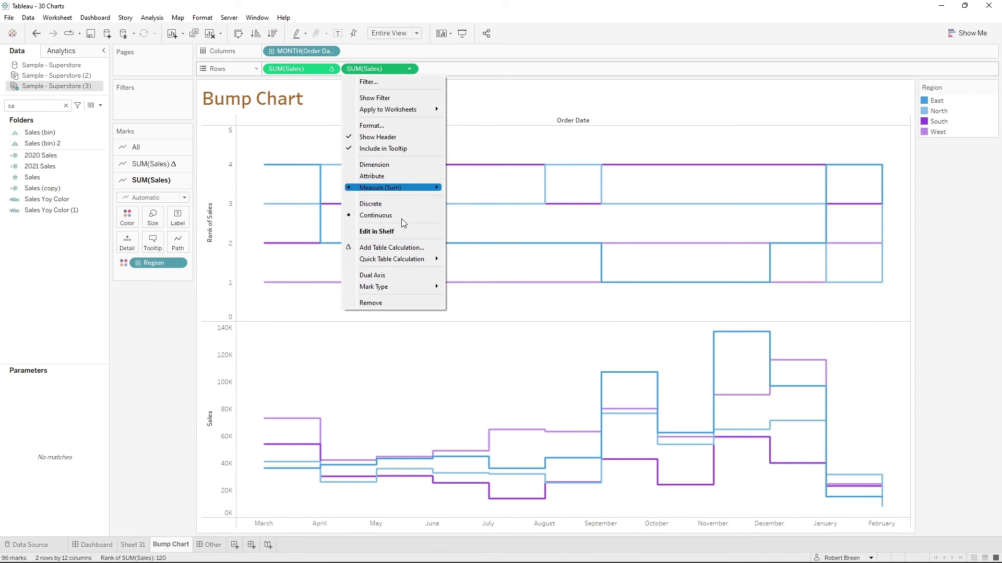
{"action": "mouse_move", "coordinate": [391, 259]}
{"action": "left_click", "coordinate": [496, 307]}
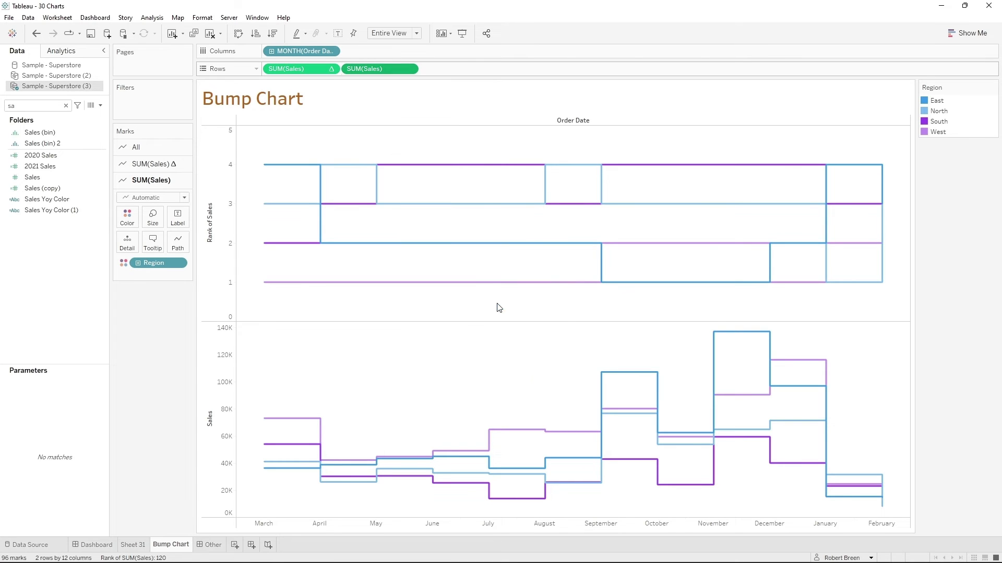
- Set the second Sales rank to compute by Region only, without Month of Order Date
{"action": "left_click", "coordinate": [410, 69]}
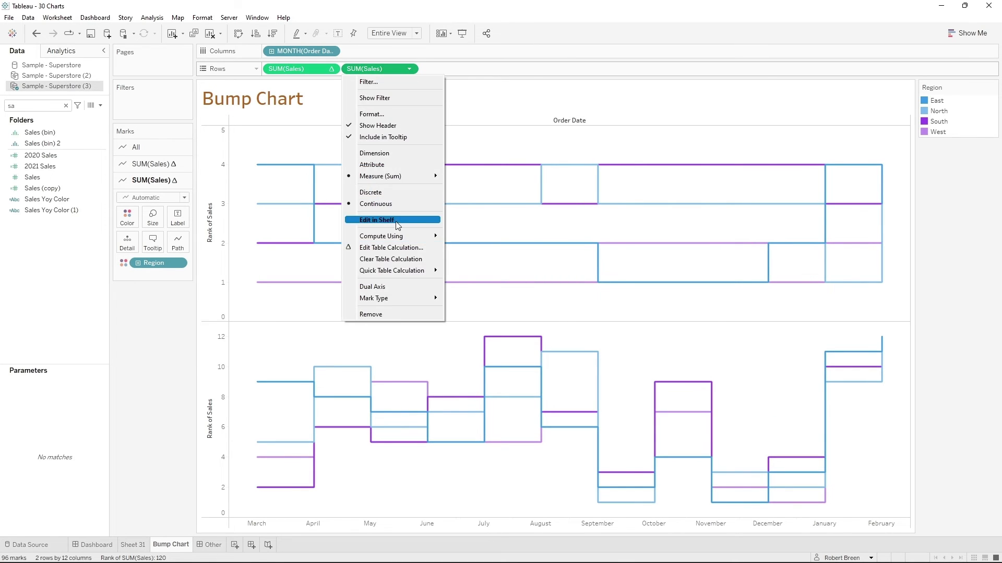
{"action": "left_click", "coordinate": [399, 248]}
{"action": "left_click", "coordinate": [500, 258]}
{"action": "left_click", "coordinate": [501, 269]}
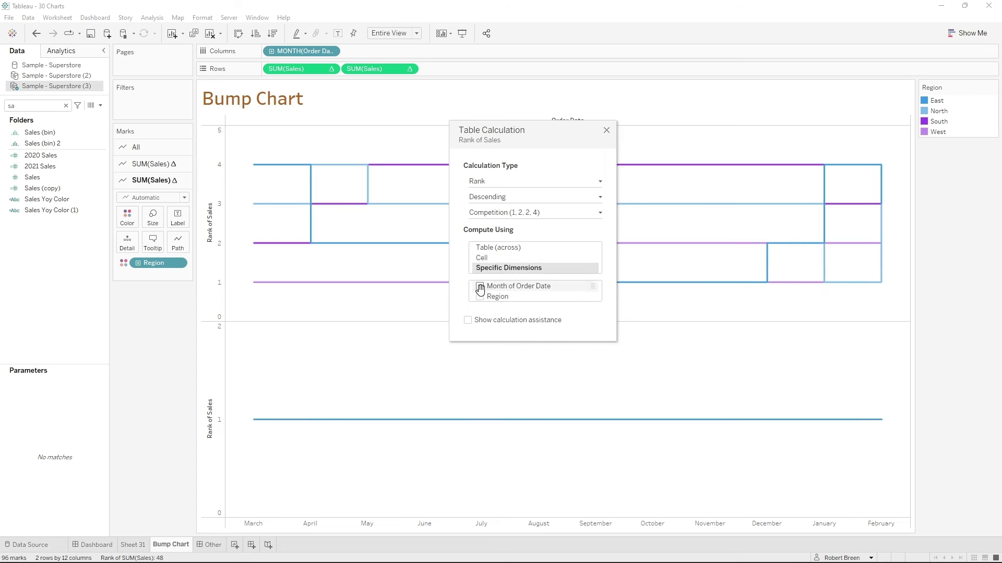
{"action": "left_click", "coordinate": [479, 296]}
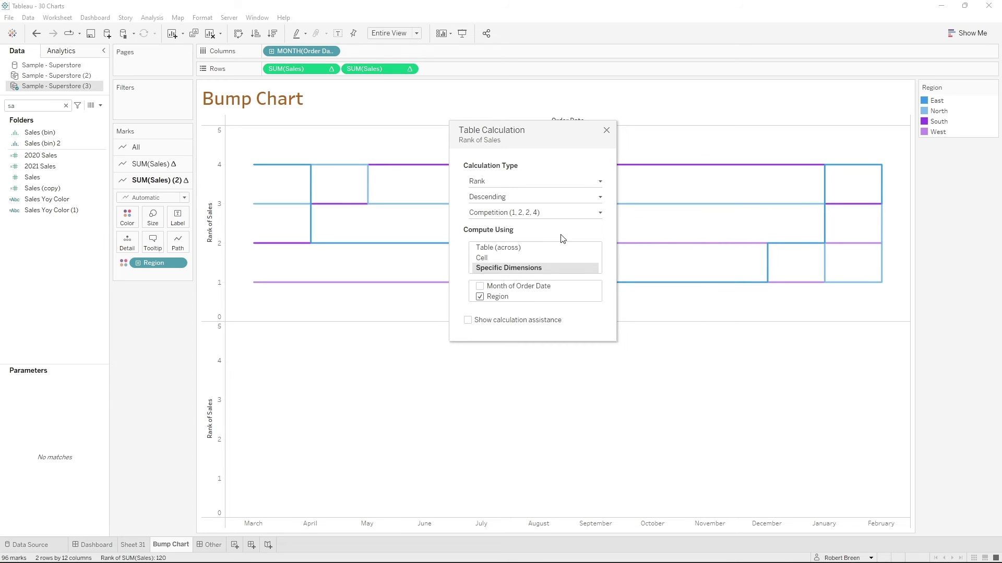
{"action": "left_click", "coordinate": [606, 132]}
- Show the second Sales rank as circles and combine both ranks on a dual axis
{"action": "left_click", "coordinate": [155, 201]}
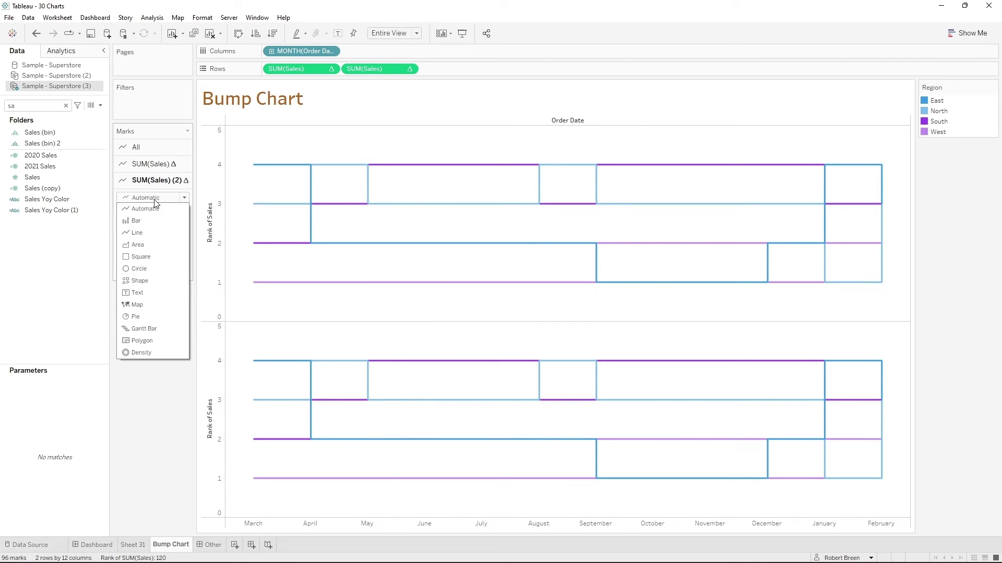
{"action": "left_click", "coordinate": [151, 265]}
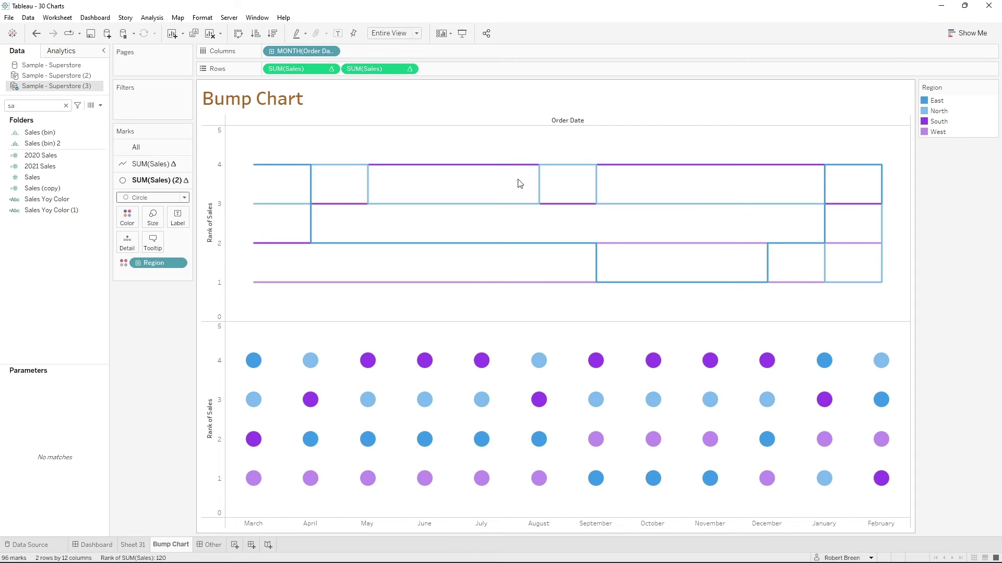
{"action": "left_click", "coordinate": [410, 70]}
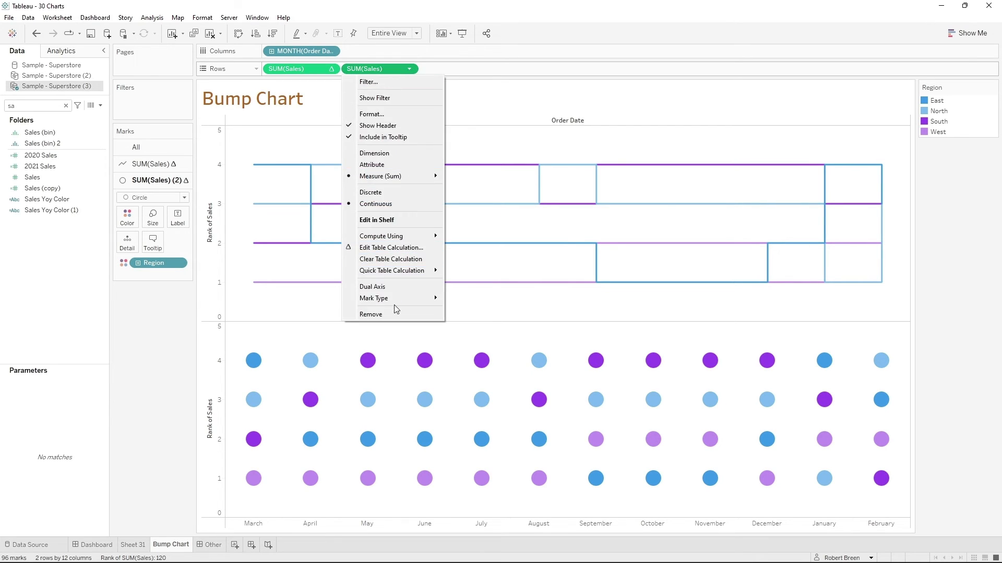
{"action": "left_click", "coordinate": [398, 288]}
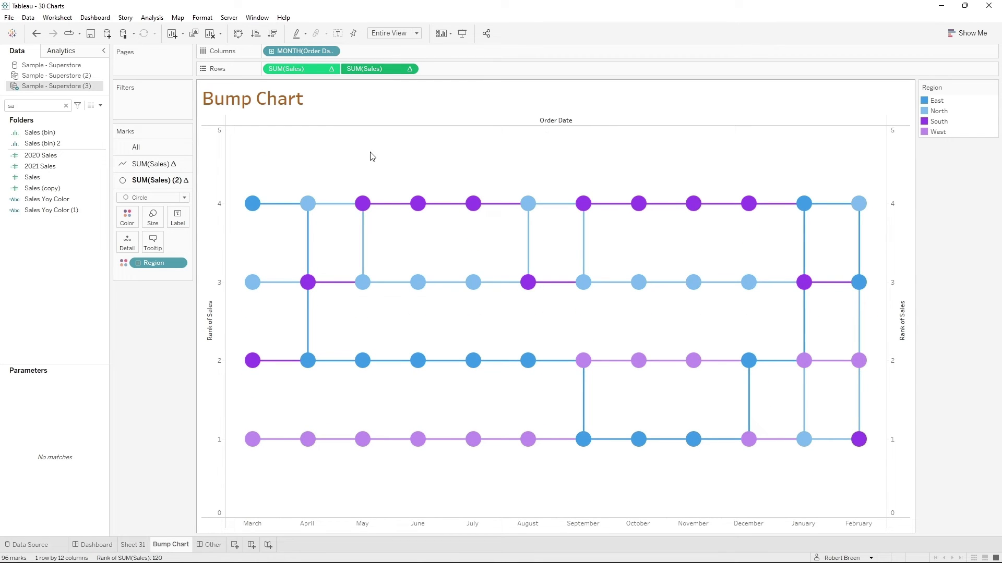
- Reverse the scale of the Rank of Sales axis that belongs to the line marks
{"action": "right_click", "coordinate": [217, 162]}
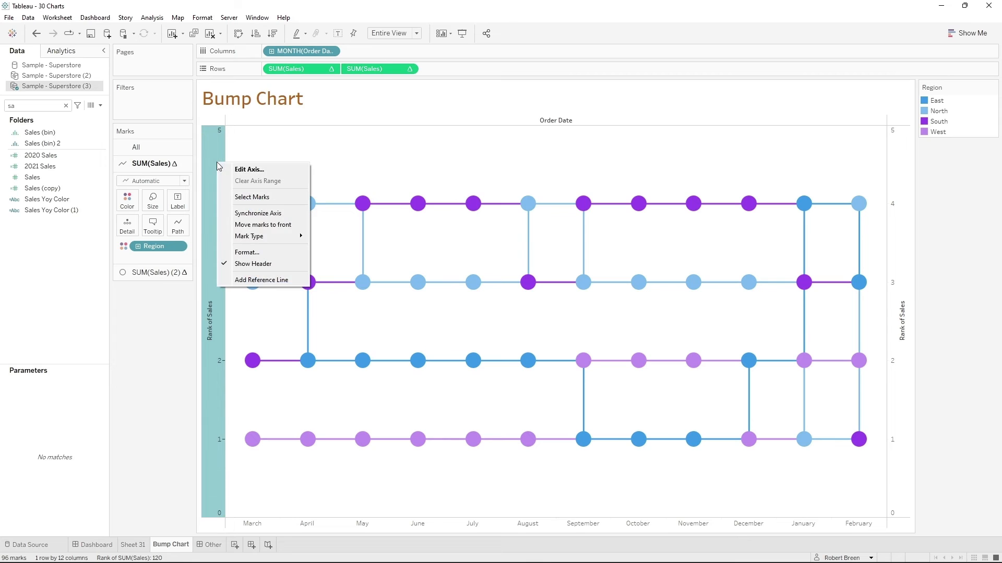
{"action": "left_click", "coordinate": [229, 172]}
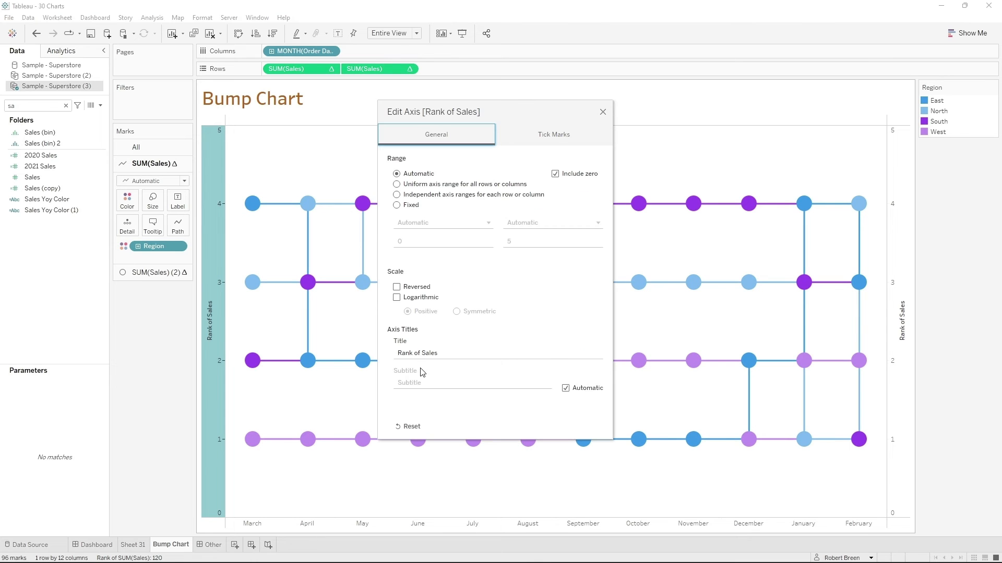
{"action": "left_click", "coordinate": [396, 287]}
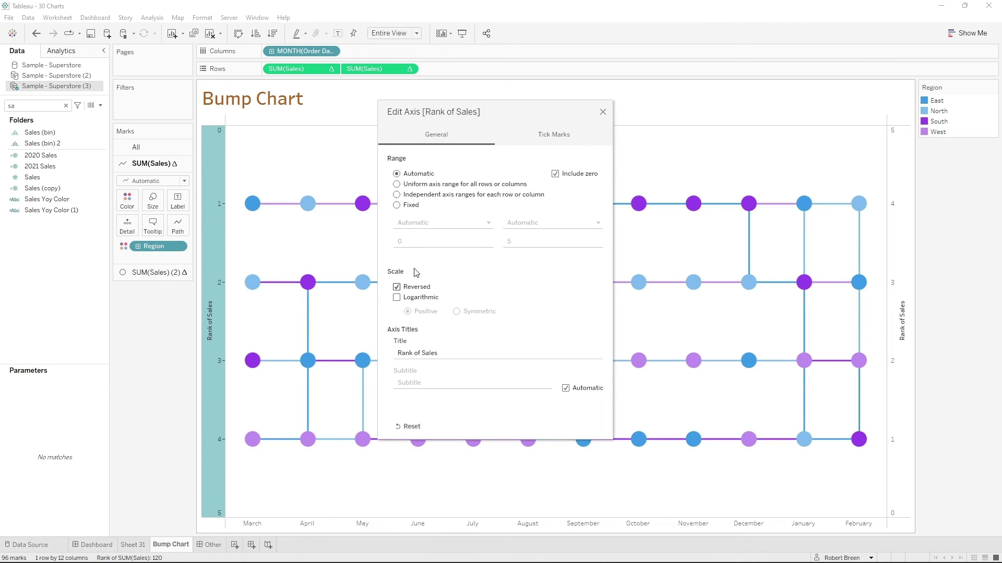
{"action": "left_click", "coordinate": [603, 112]}
{"action": "left_click", "coordinate": [943, 243]}
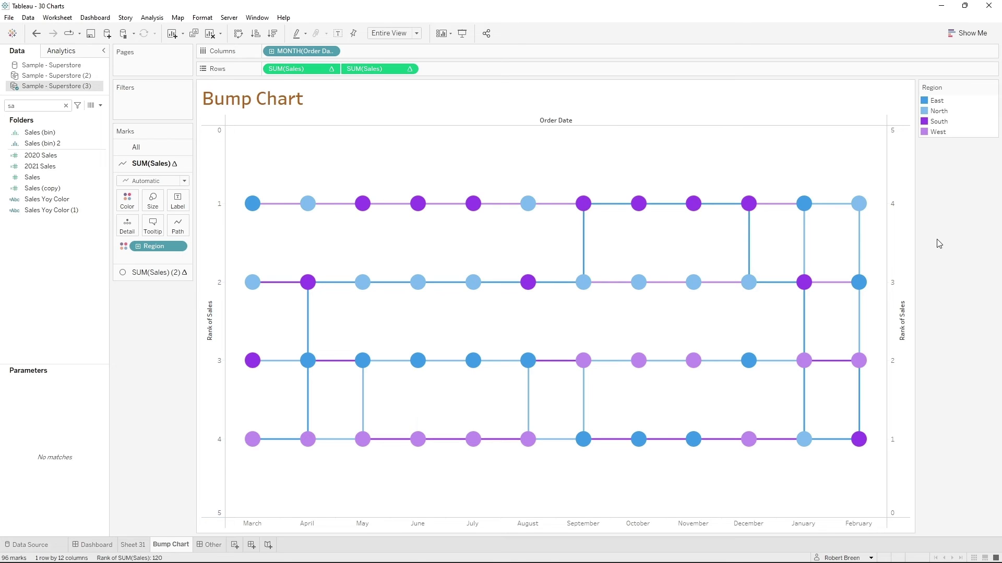
- Reverse the secondary Rank of Sales axis of the circle marks to match the line axis
{"action": "right_click", "coordinate": [903, 226]}
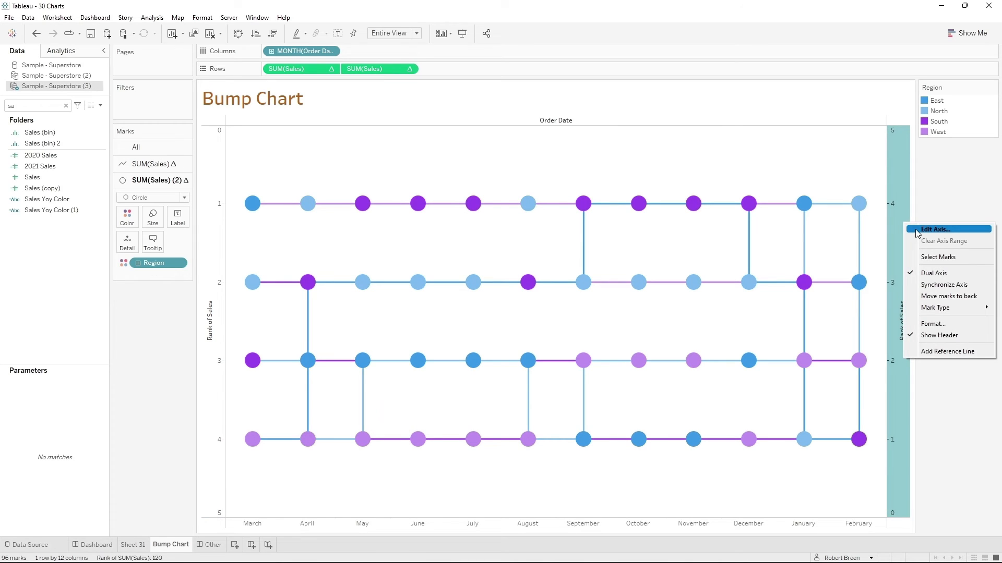
{"action": "left_click", "coordinate": [922, 231]}
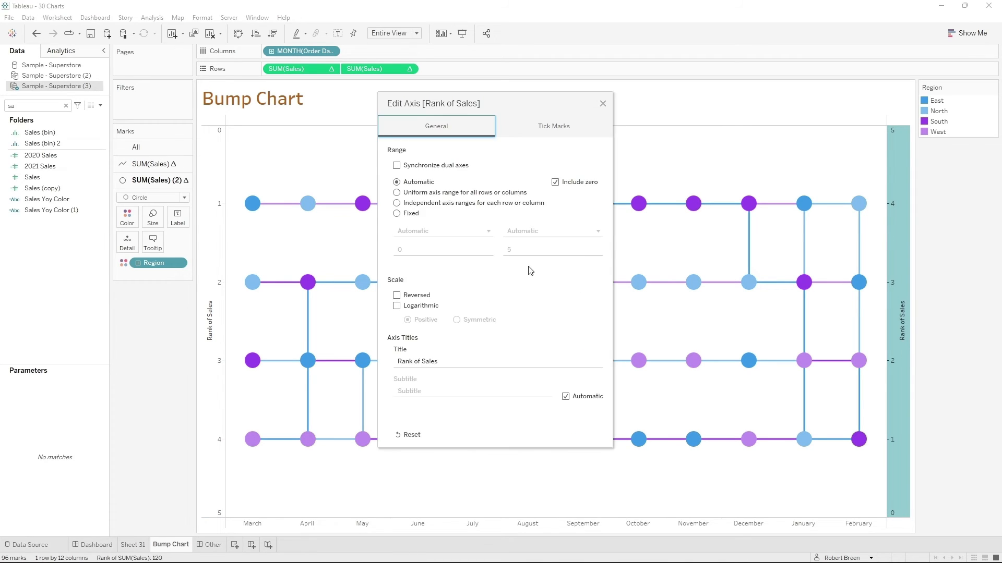
{"action": "left_click", "coordinate": [396, 295]}
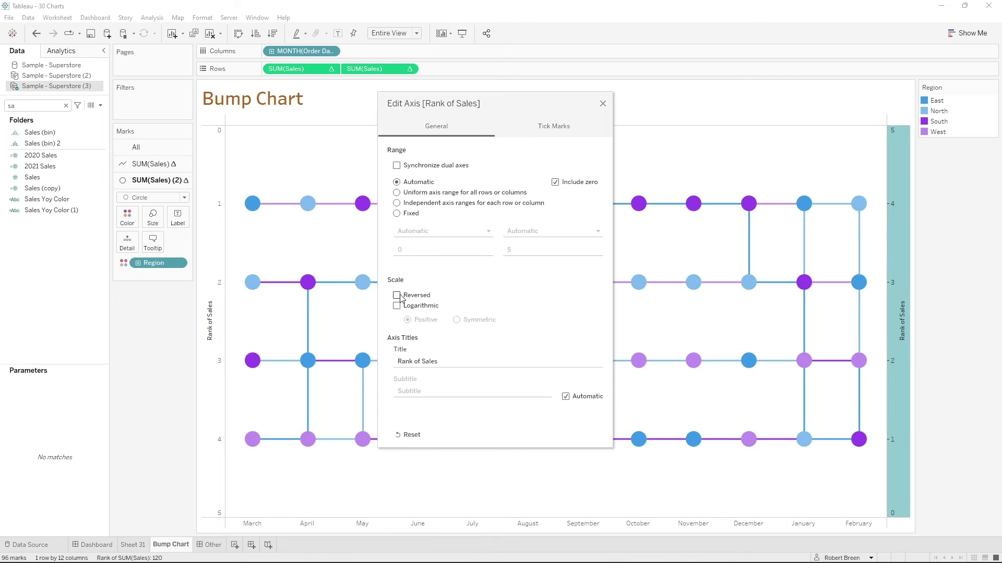
{"action": "left_click", "coordinate": [603, 105]}
- Highlight the North region and inspect its rank in March and February, then clear the highlight
{"action": "left_click", "coordinate": [939, 112]}
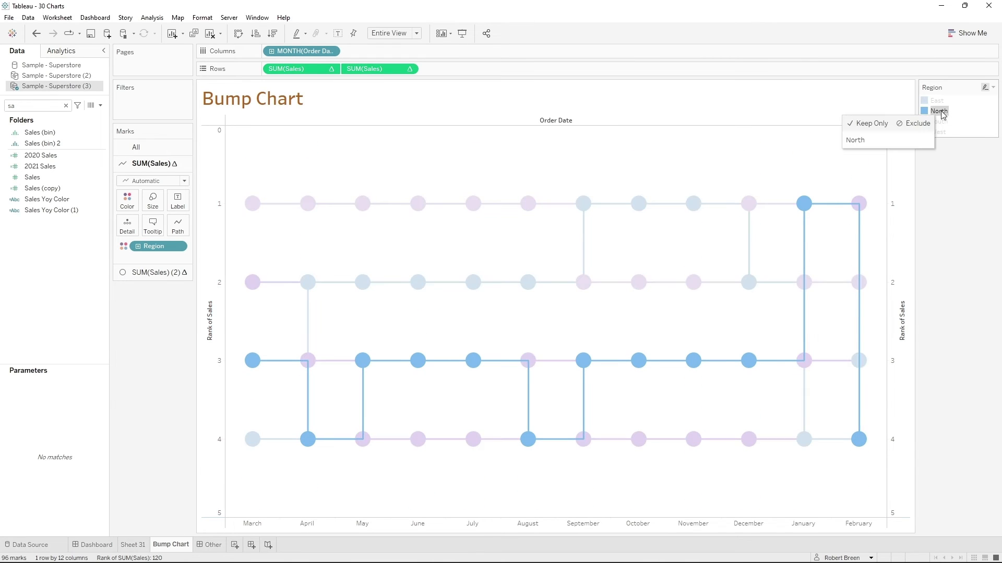
{"action": "mouse_move", "coordinate": [254, 366]}
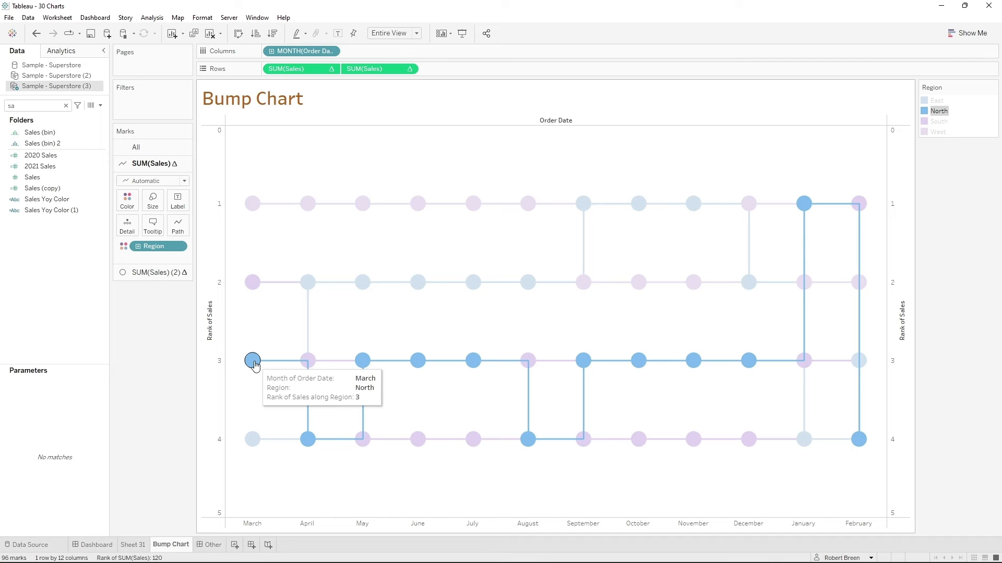
{"action": "mouse_move", "coordinate": [857, 441]}
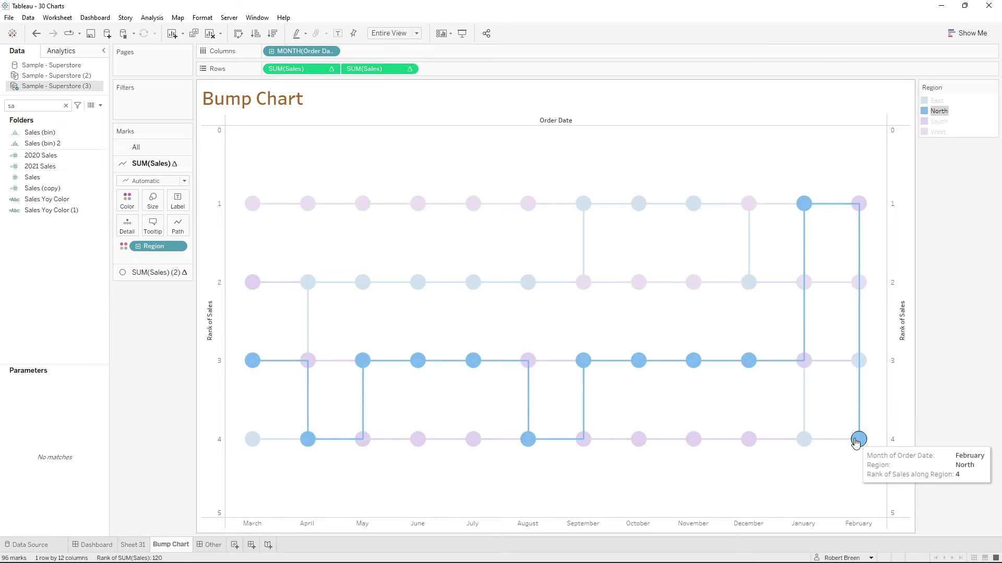
{"action": "left_click", "coordinate": [941, 248]}
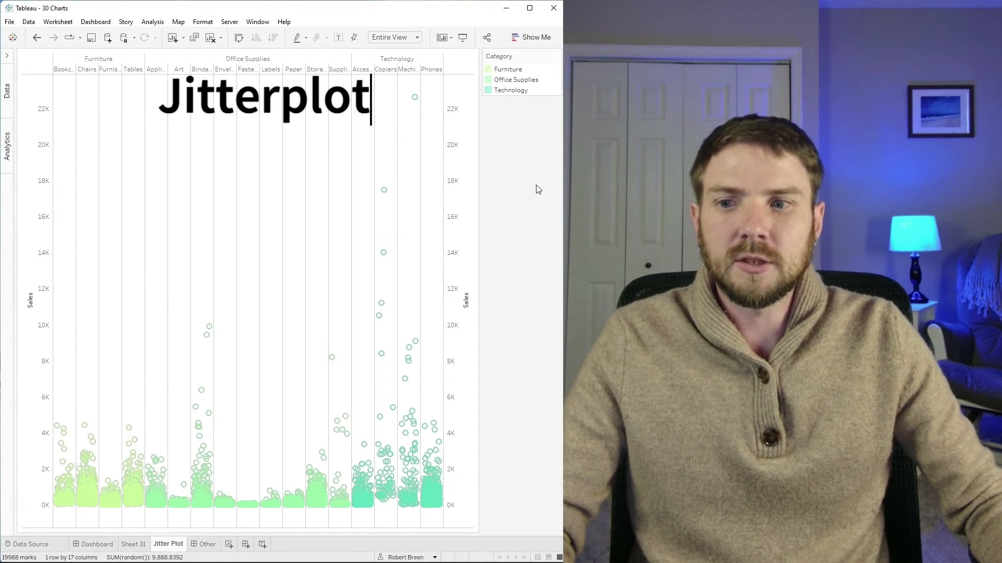
- Add Sales to the rows of the Jitter Plot sheet and turn off measure aggregation
{"action": "mouse_move", "coordinate": [63, 465]}
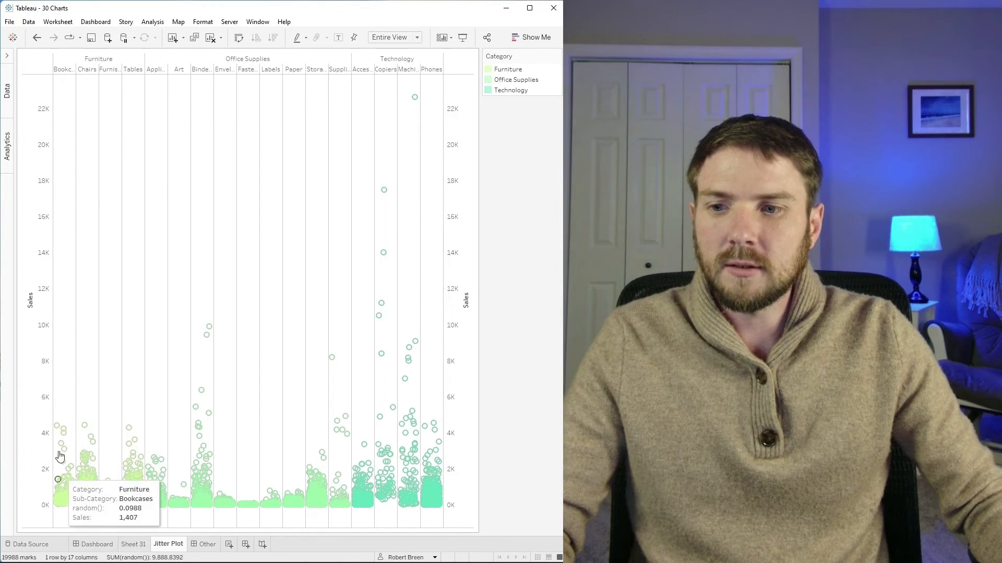
{"action": "mouse_move", "coordinate": [65, 504]}
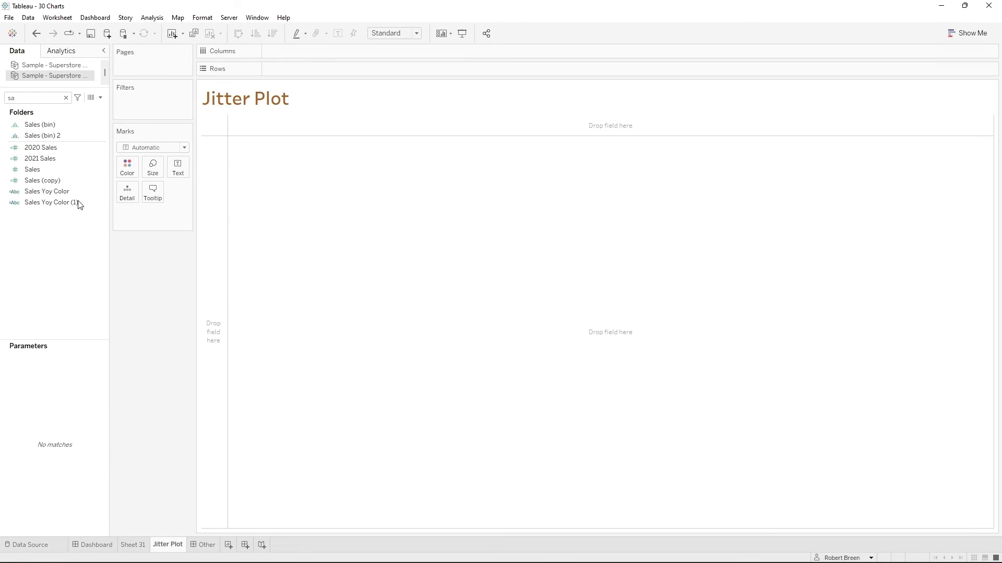
{"action": "left_click", "coordinate": [61, 180]}
{"action": "double_click", "coordinate": [61, 172]}
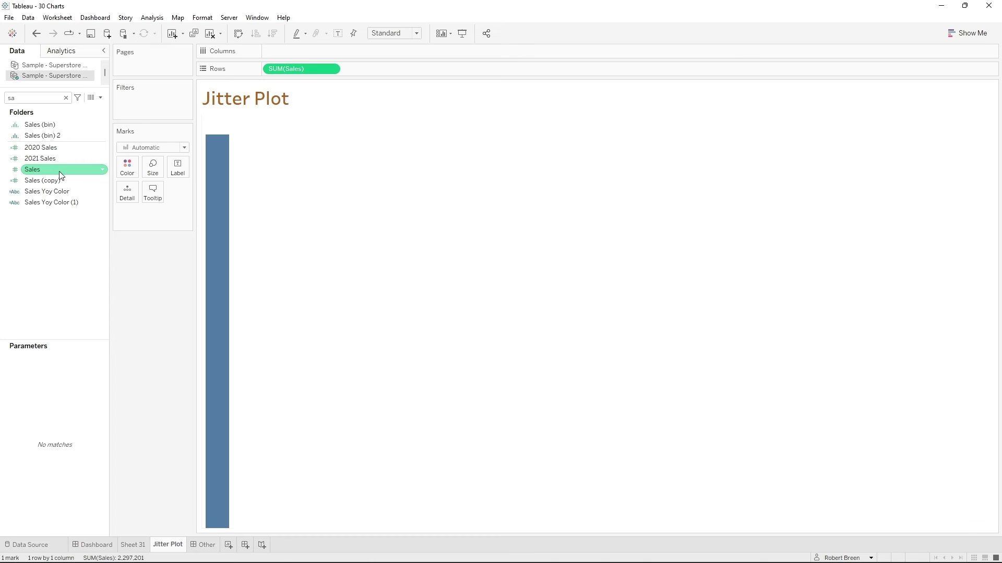
{"action": "left_click", "coordinate": [164, 20]}
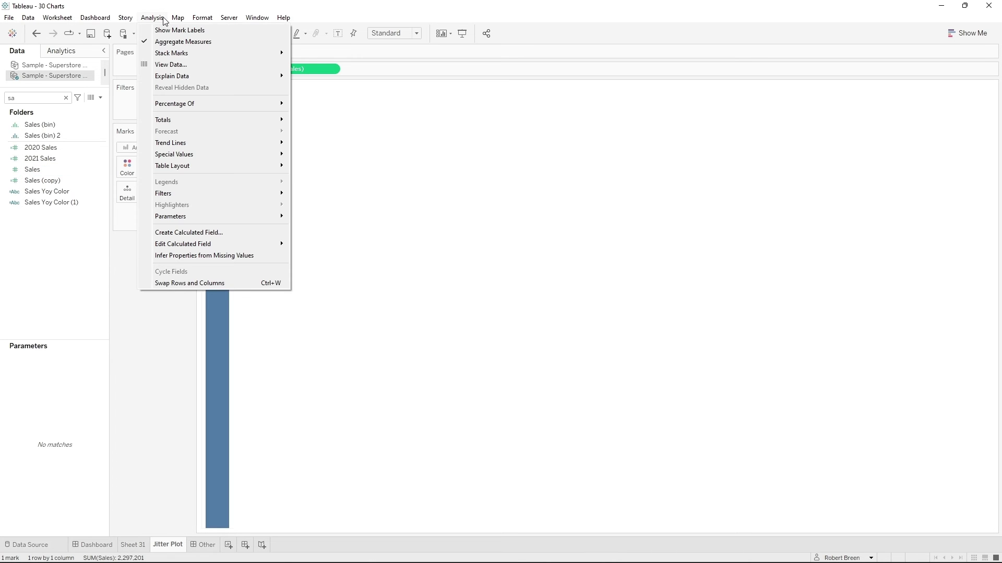
{"action": "left_click", "coordinate": [172, 42]}
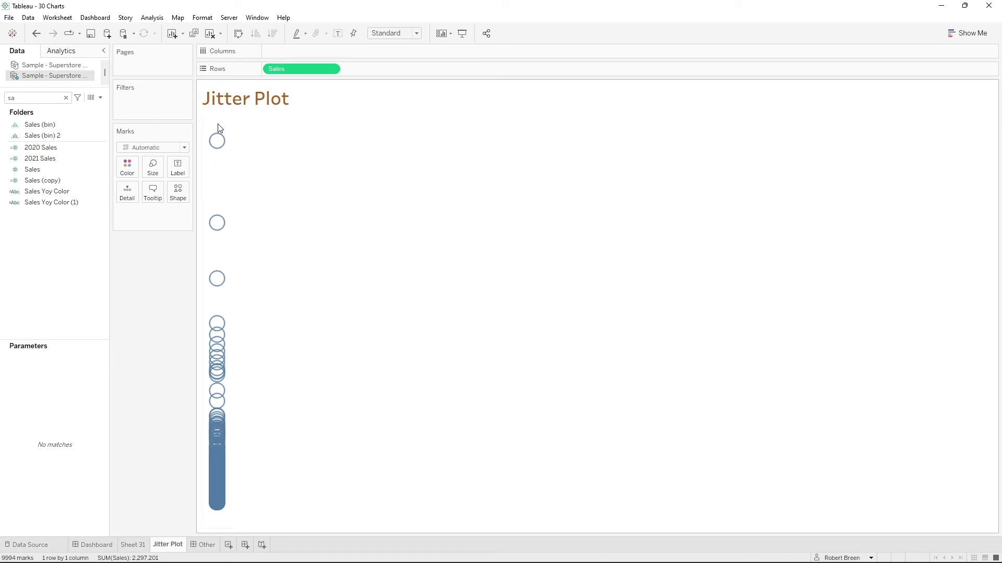
- Split the Sales marks by Region and Category in the columns and make the marks smaller
{"action": "double_click", "coordinate": [36, 98]}
{"action": "type", "text": "reg"}
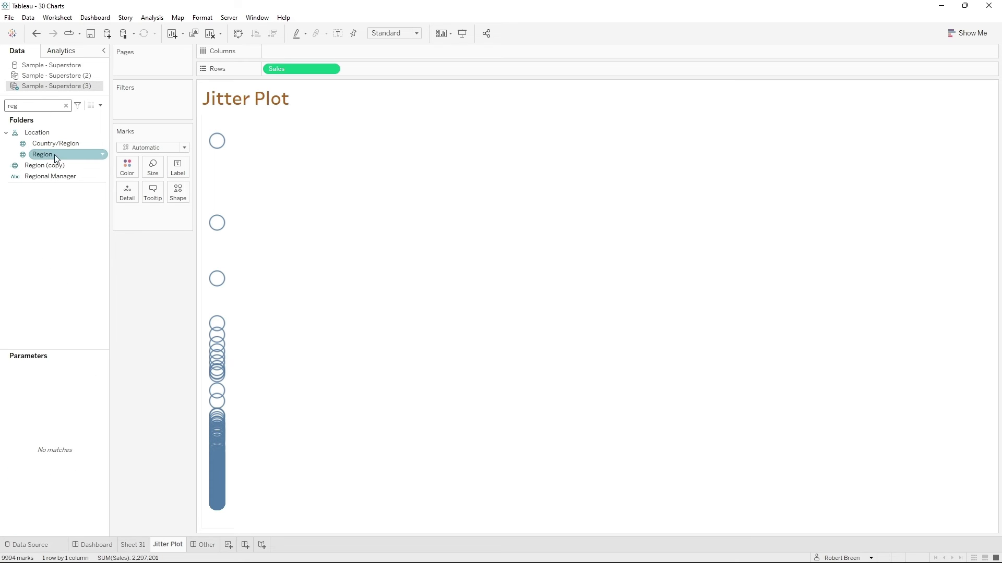
{"action": "left_click_drag", "start_coordinate": [54, 154], "coordinate": [279, 57]}
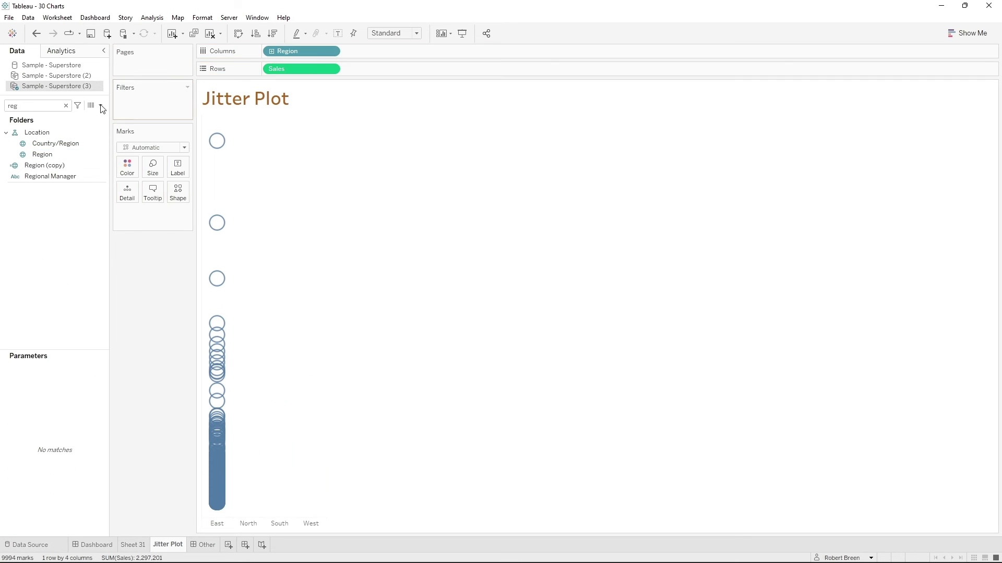
{"action": "double_click", "coordinate": [37, 106]}
{"action": "type", "text": "cat"}
{"action": "left_click", "coordinate": [54, 146]}
{"action": "left_click_drag", "start_coordinate": [55, 146], "coordinate": [360, 57]}
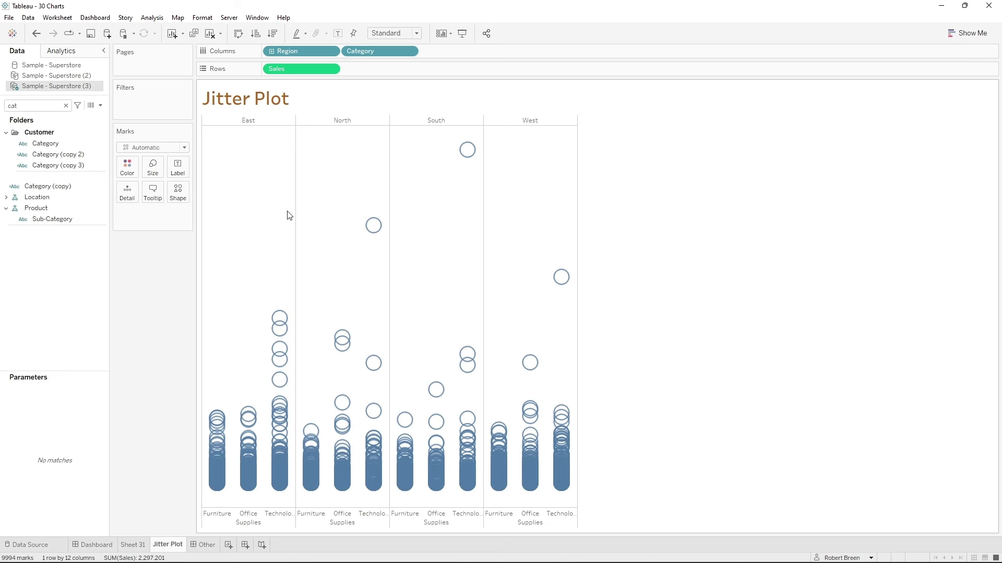
{"action": "left_click", "coordinate": [154, 171]}
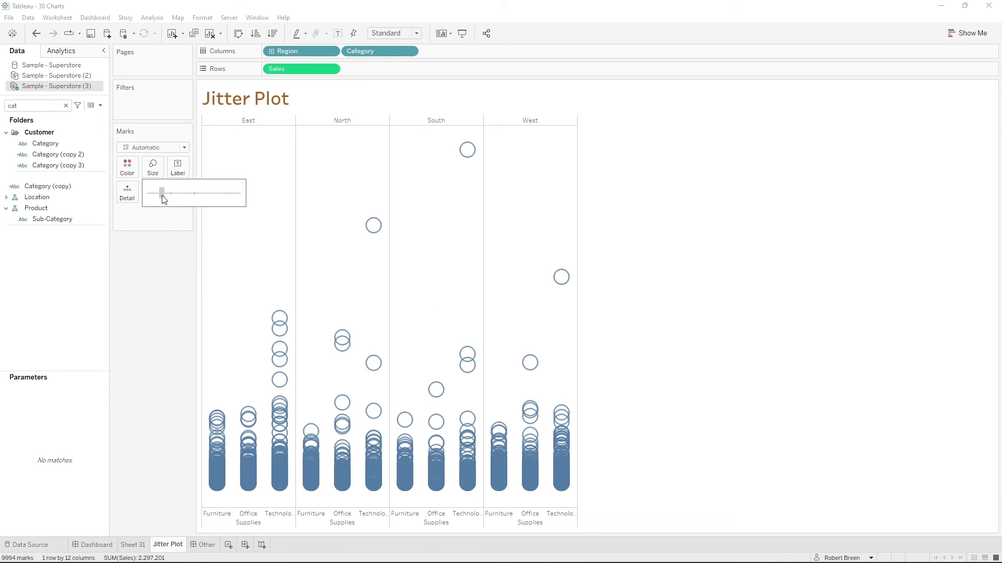
{"action": "left_click", "coordinate": [624, 258]}
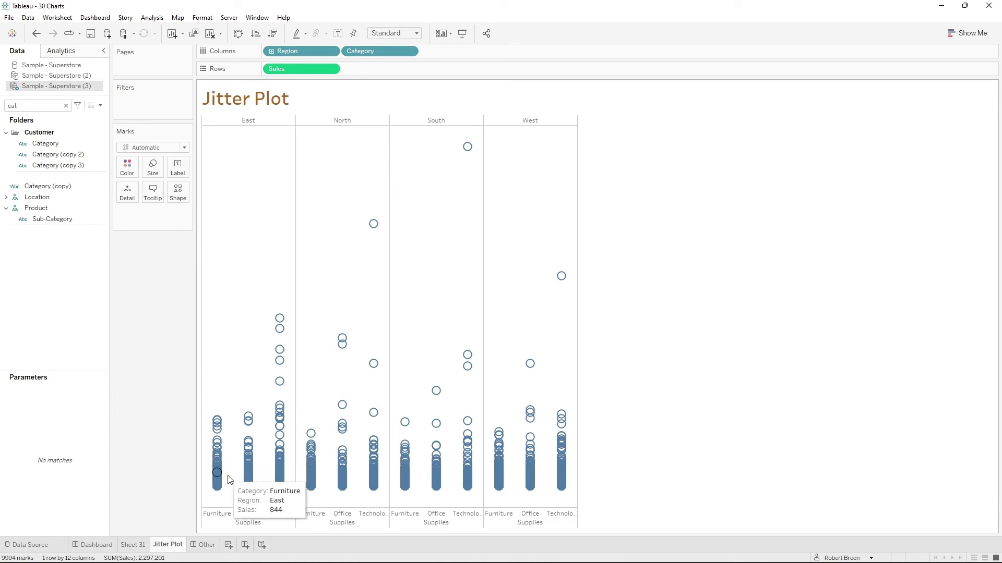
- Create a random() calculation, place it in the columns after Category, and fit the chart to Entire View
{"action": "double_click", "coordinate": [356, 68]}
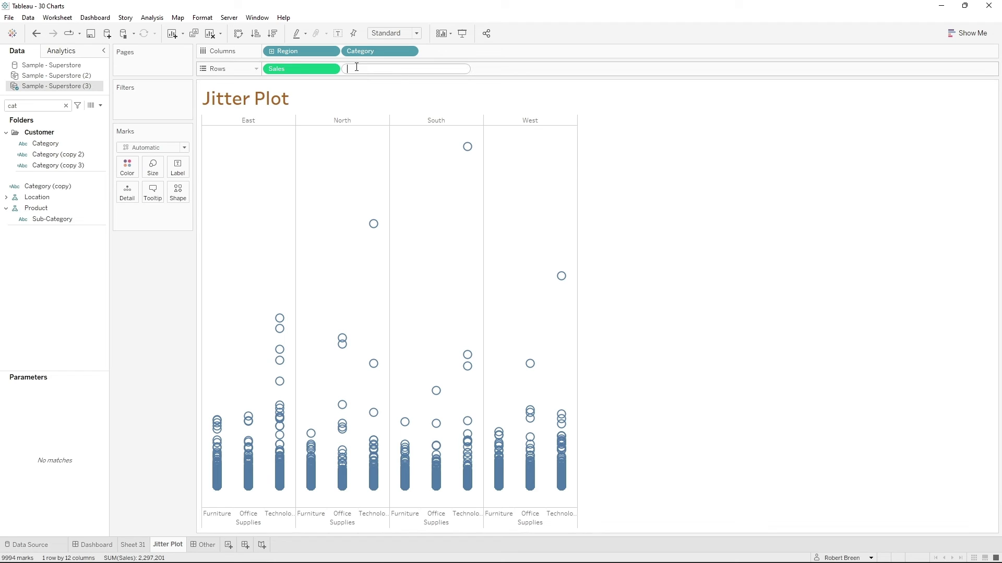
{"action": "type", "text": "random("}
{"action": "key", "text": "Return"}
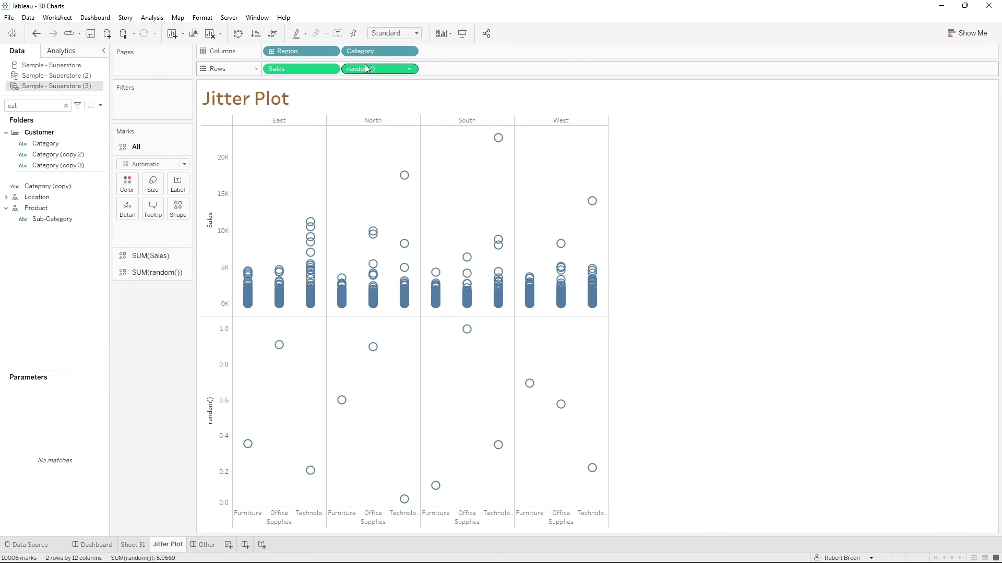
{"action": "left_click_drag", "start_coordinate": [365, 69], "coordinate": [461, 51]}
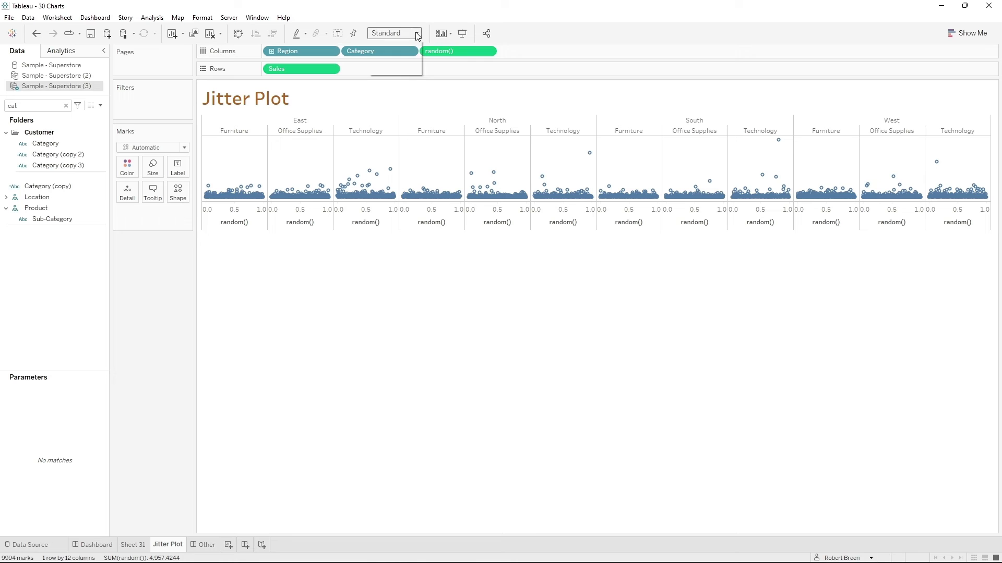
{"action": "left_click", "coordinate": [408, 71]}
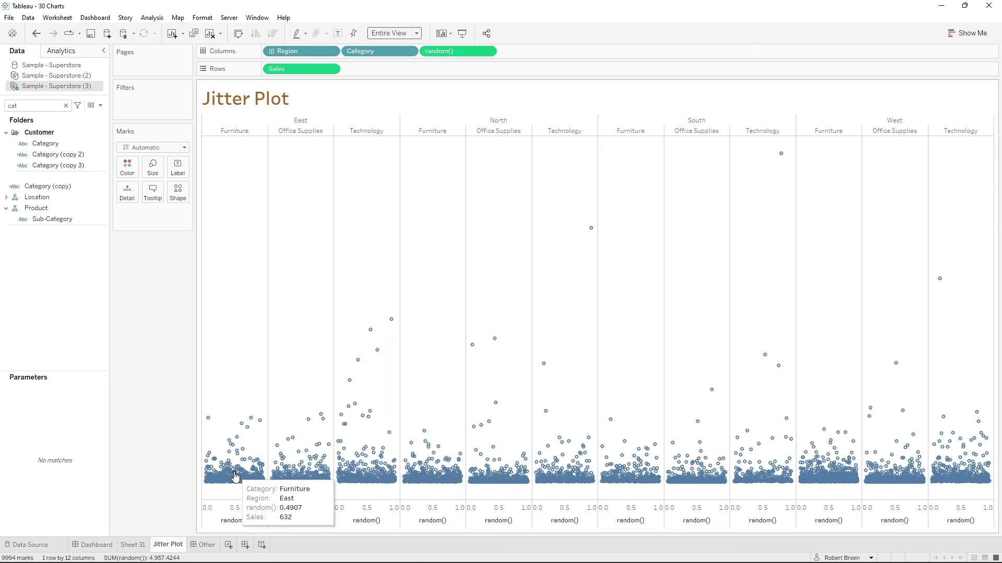
- Find the Region field and color the jitter plot marks by it
{"action": "double_click", "coordinate": [34, 105]}
{"action": "type", "text": "reg"}
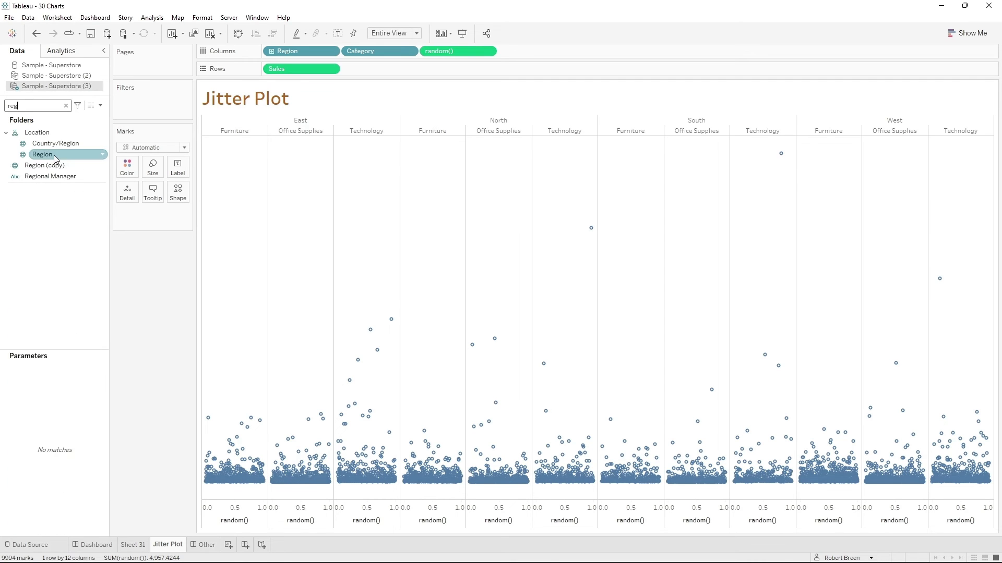
{"action": "left_click_drag", "start_coordinate": [41, 154], "coordinate": [130, 171]}
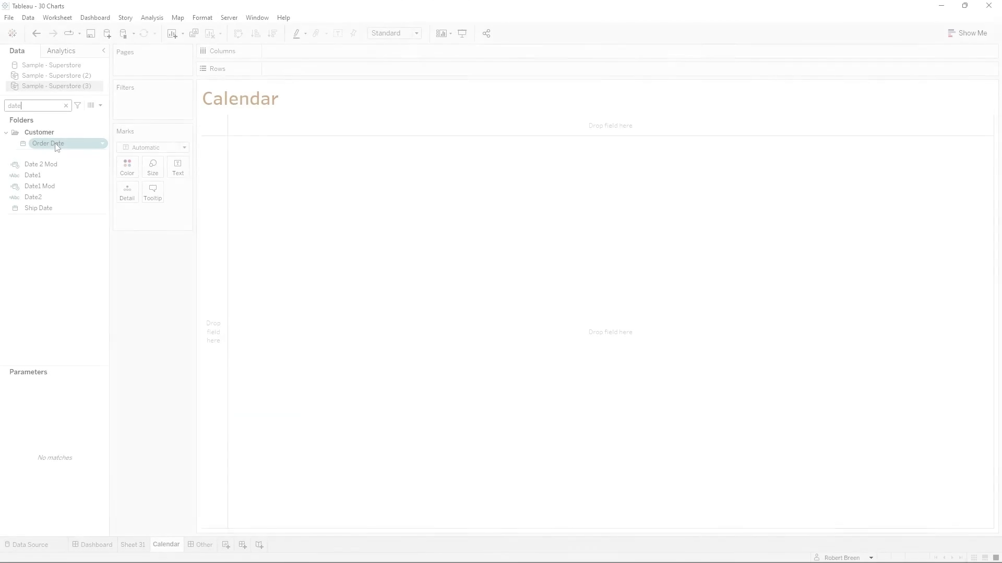
- Filter the Calendar sheet by the year of Order Date, keeping only FY 2021
{"action": "left_click", "coordinate": [56, 145]}
{"action": "left_click_drag", "start_coordinate": [56, 145], "coordinate": [150, 104]}
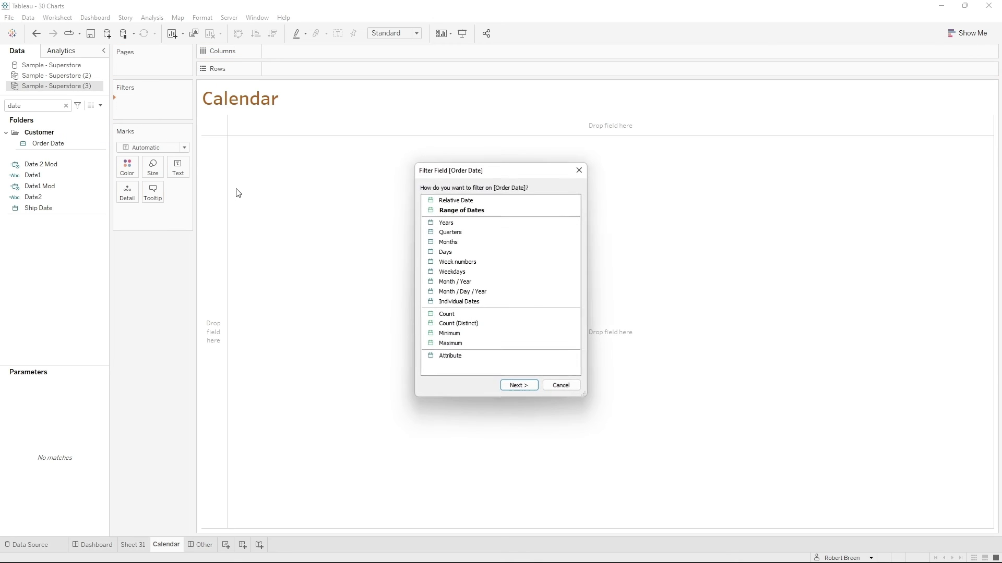
{"action": "double_click", "coordinate": [447, 226]}
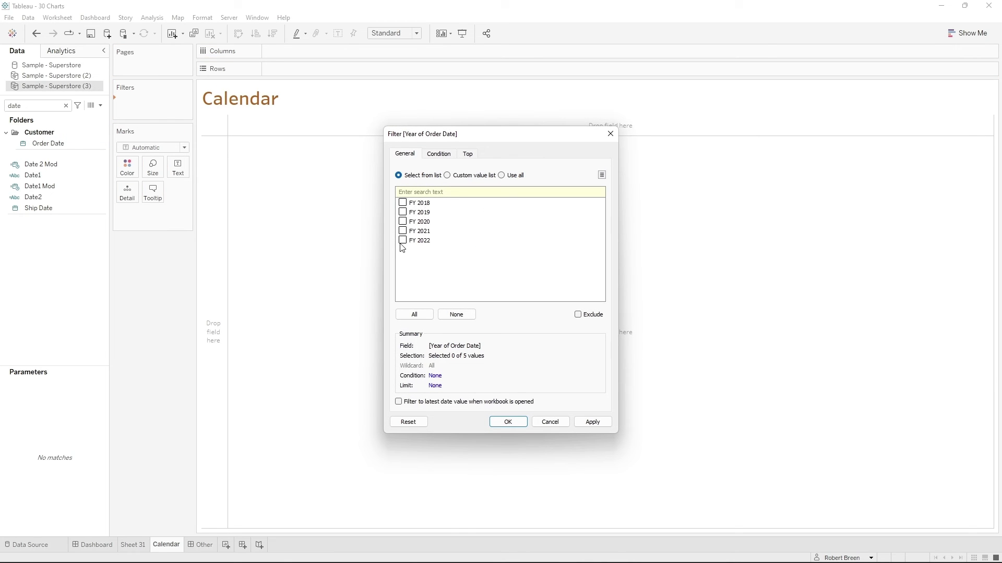
{"action": "left_click", "coordinate": [600, 424]}
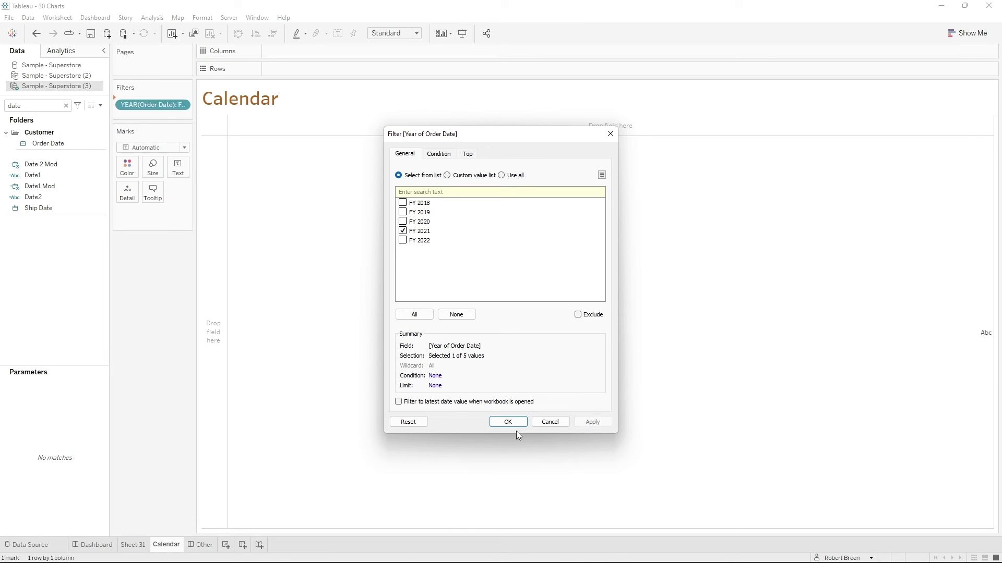
{"action": "left_click", "coordinate": [508, 423]}
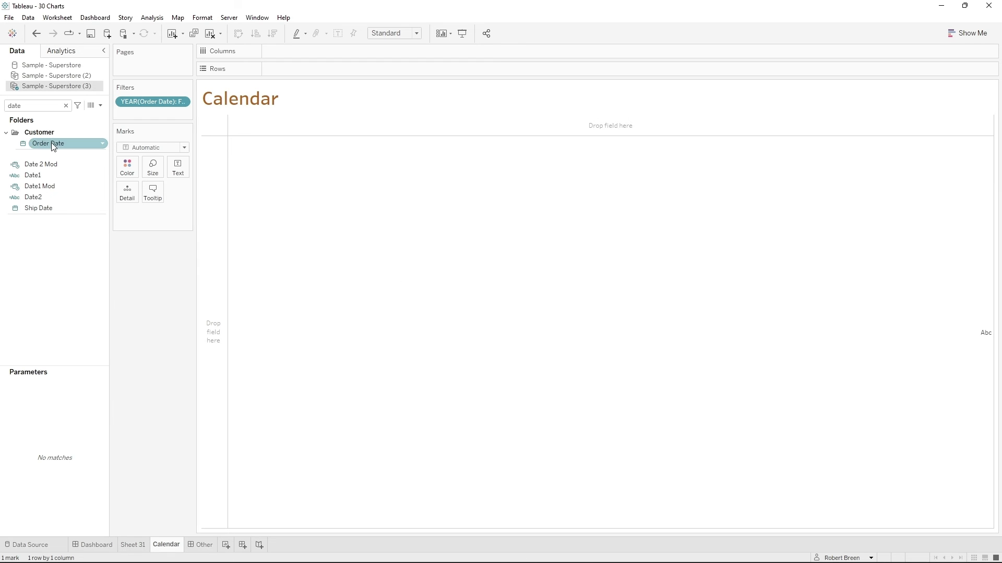
- Add Order Date to the rows and show it as the discrete Month
{"action": "left_click_drag", "start_coordinate": [51, 143], "coordinate": [303, 68]}
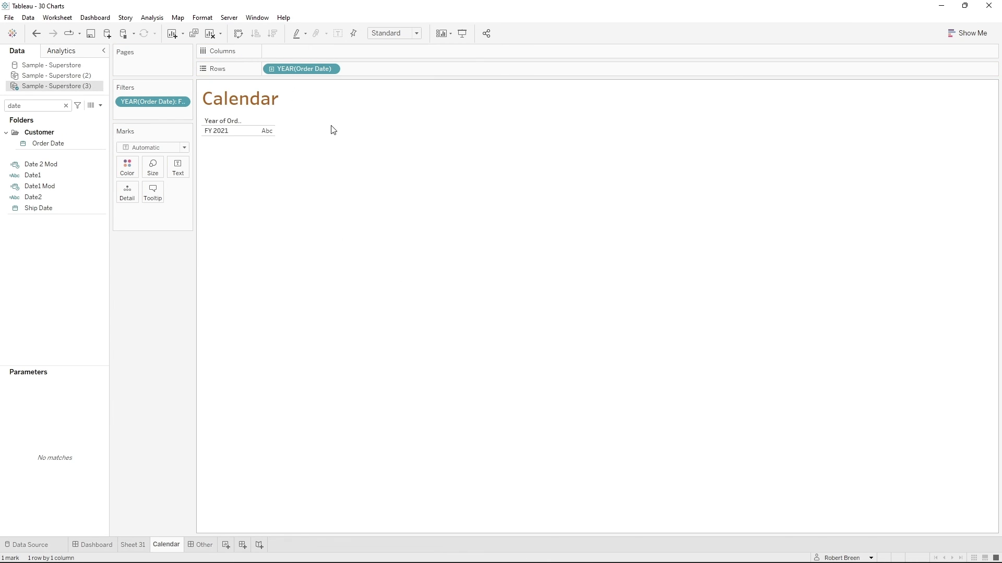
{"action": "left_click", "coordinate": [330, 69]}
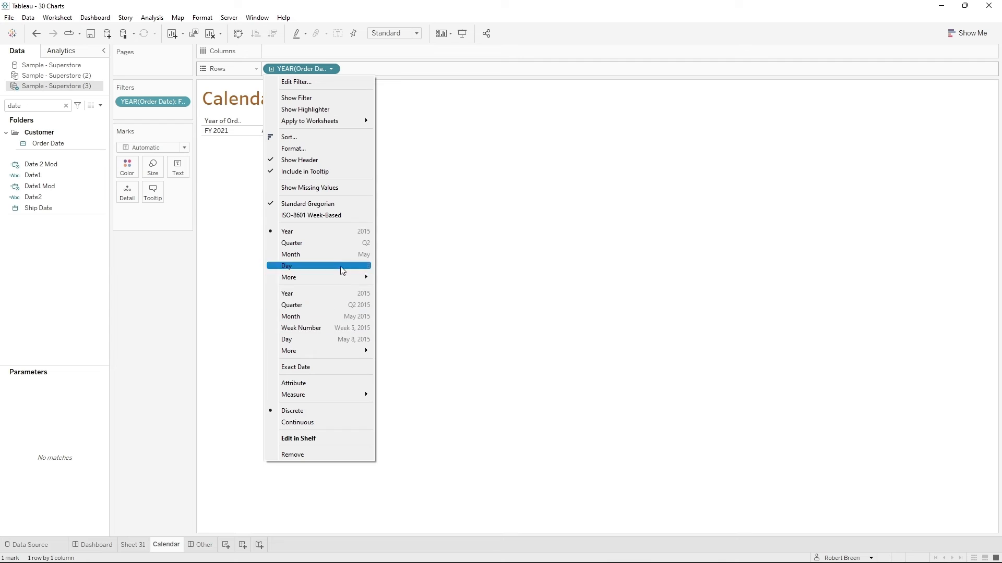
{"action": "left_click", "coordinate": [334, 254]}
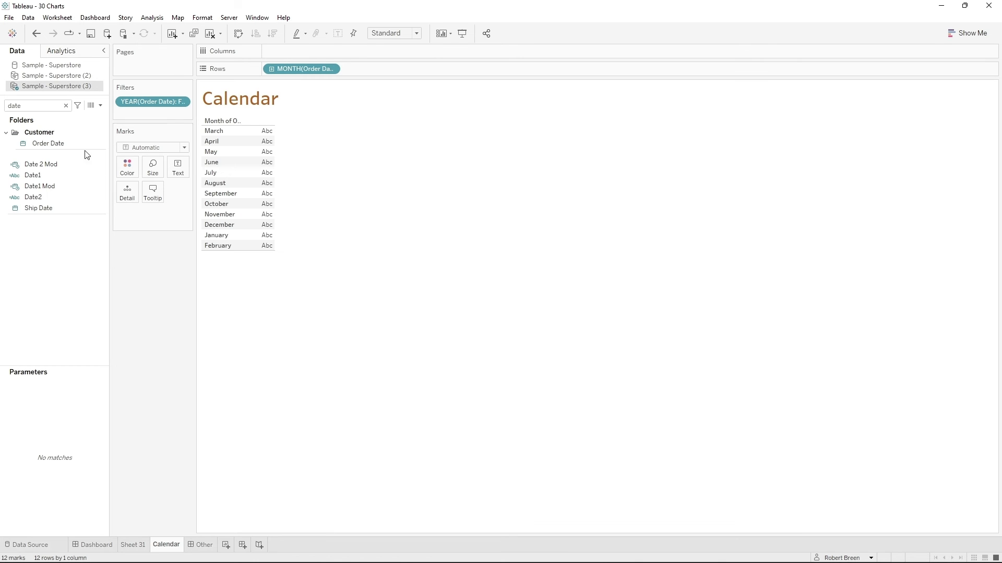
- Add Order Date to the rows after the month and show it as the discrete Week Number
{"action": "left_click_drag", "start_coordinate": [84, 145], "coordinate": [393, 74]}
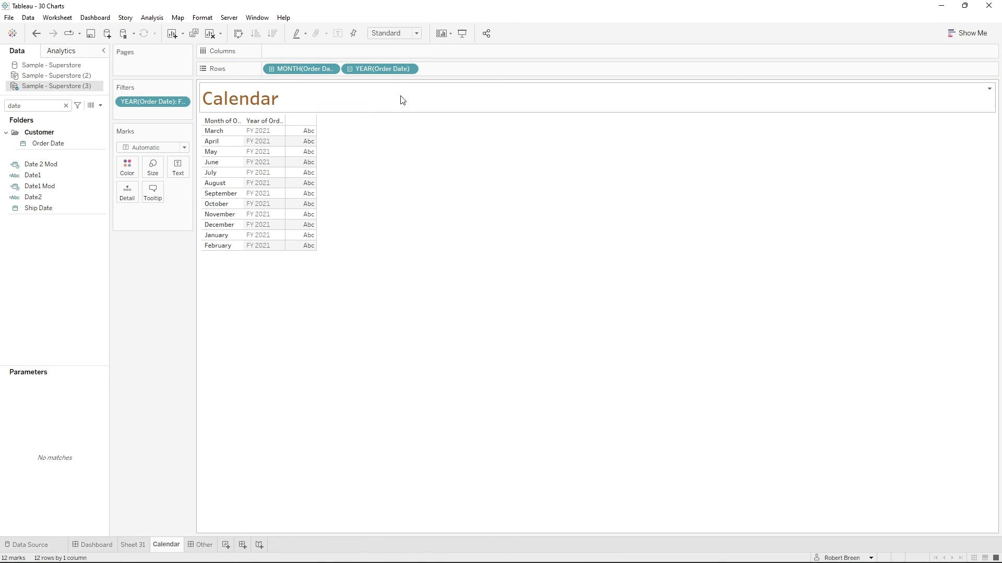
{"action": "left_click", "coordinate": [410, 69]}
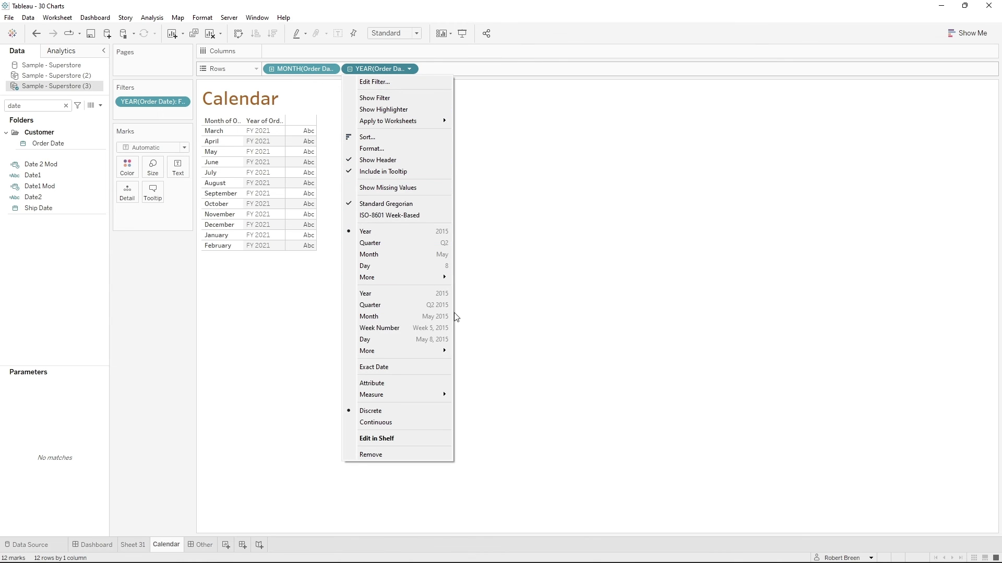
{"action": "left_click", "coordinate": [438, 329]}
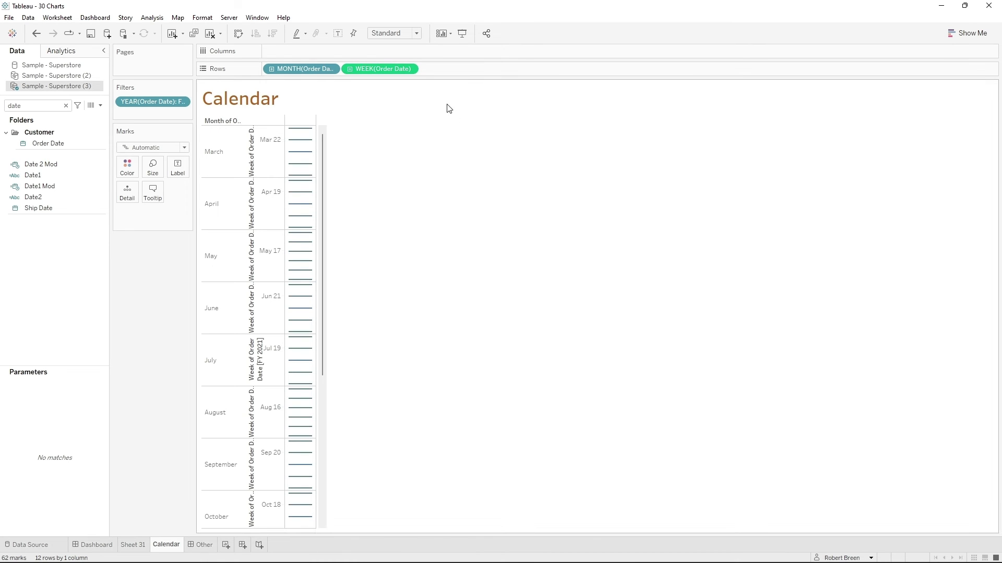
{"action": "left_click", "coordinate": [410, 69]}
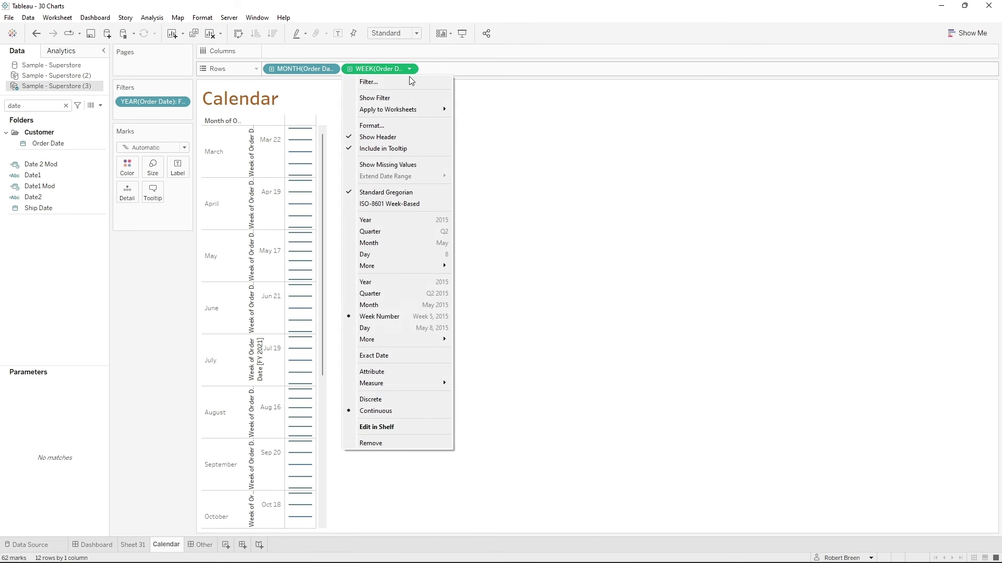
{"action": "left_click", "coordinate": [389, 400]}
- Add Order Date to the columns as the Weekday and fit the calendar to Entire View
{"action": "left_click_drag", "start_coordinate": [56, 149], "coordinate": [308, 52]}
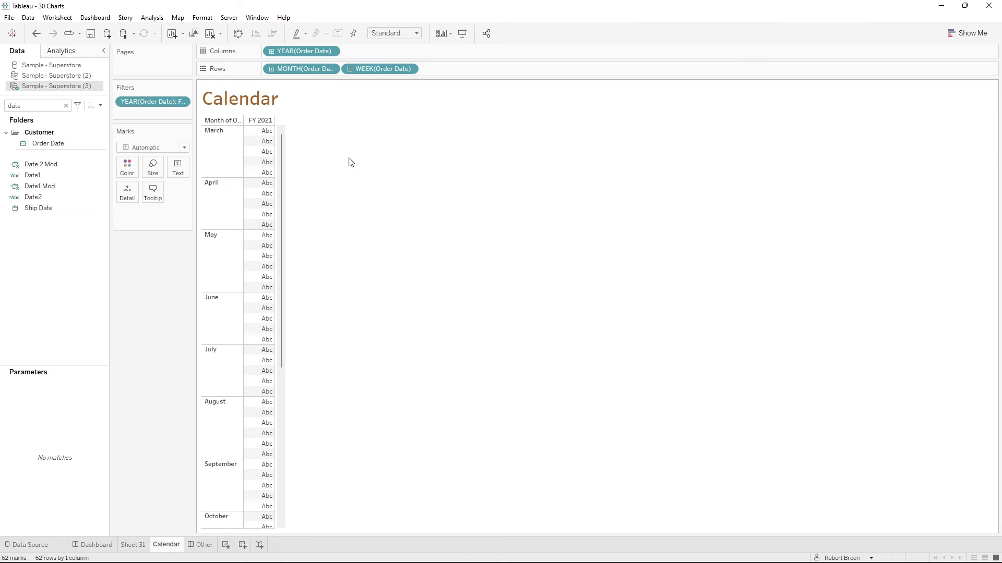
{"action": "left_click", "coordinate": [331, 51]}
{"action": "mouse_move", "coordinate": [353, 277]}
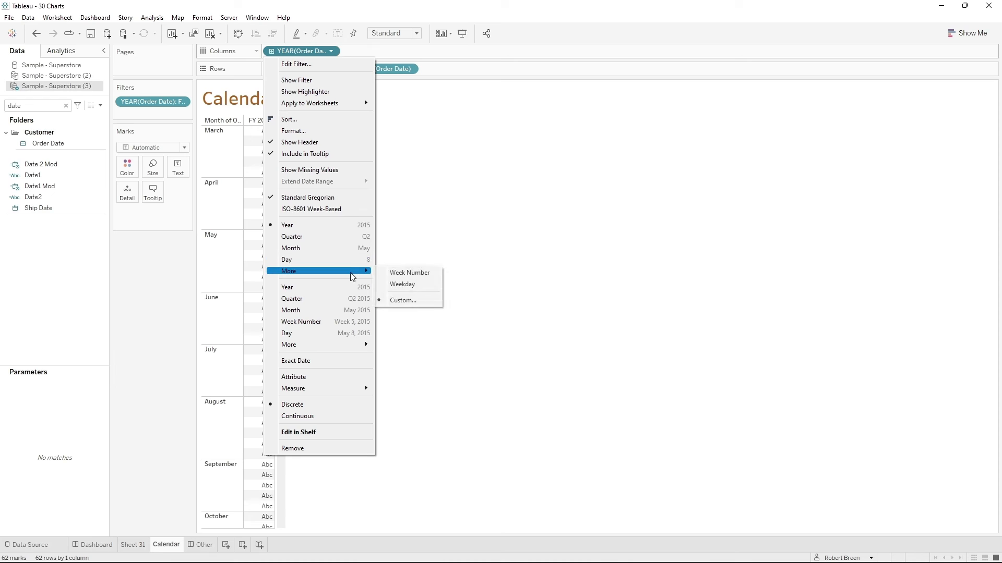
{"action": "left_click", "coordinate": [420, 286]}
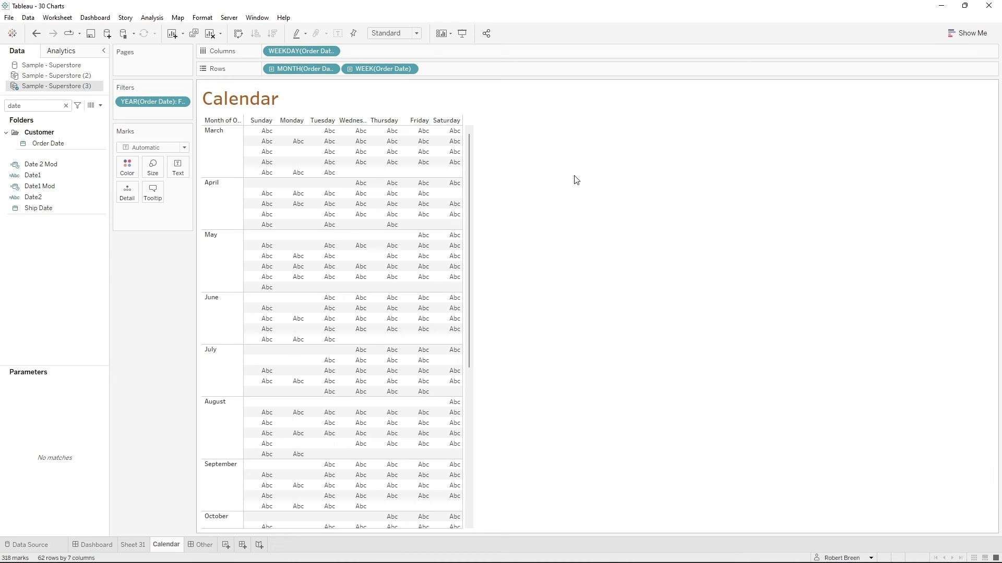
{"action": "left_click", "coordinate": [415, 34]}
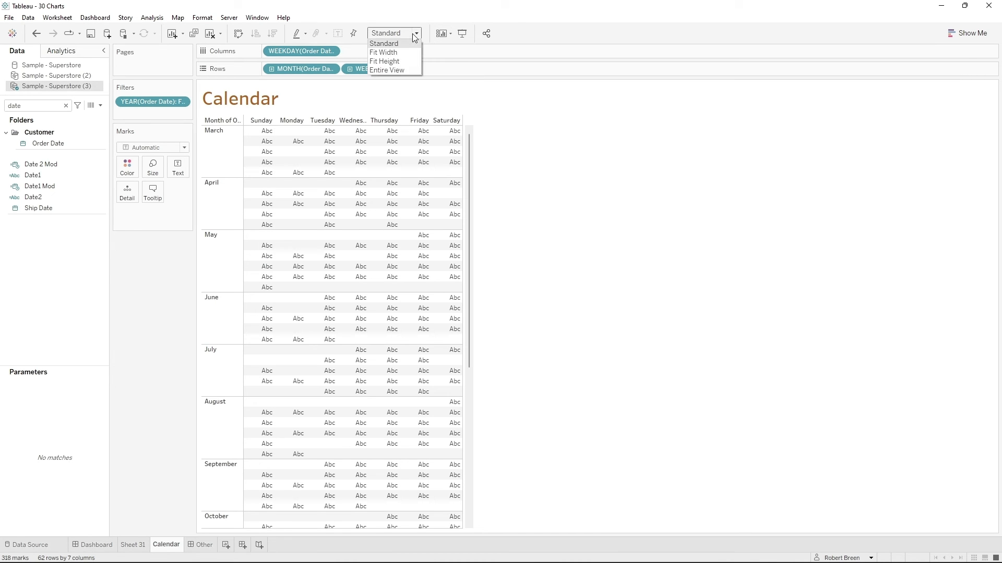
{"action": "left_click", "coordinate": [403, 70]}
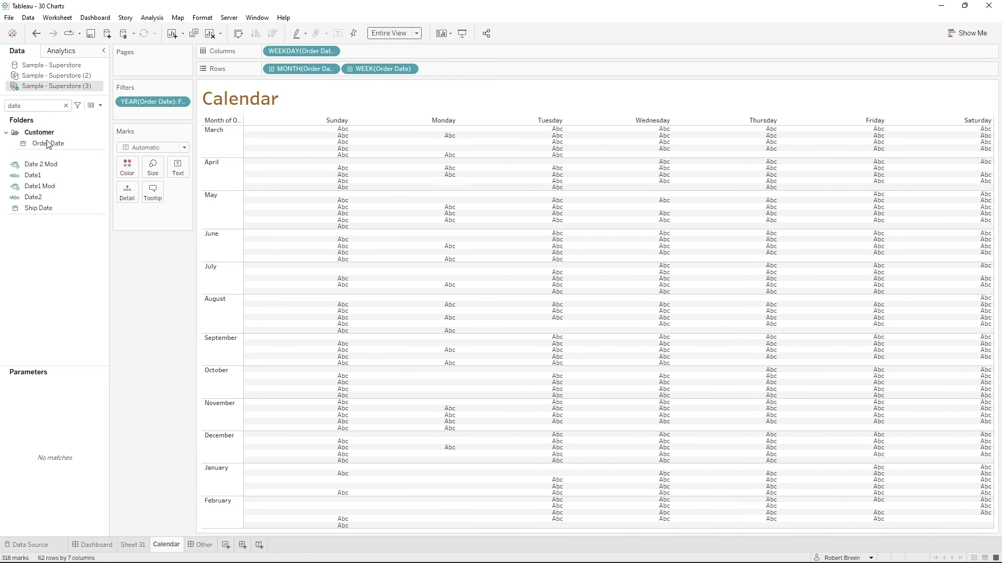
- Label the calendar marks with Order Date shown as the discrete Day
{"action": "left_click_drag", "start_coordinate": [47, 144], "coordinate": [176, 167]}
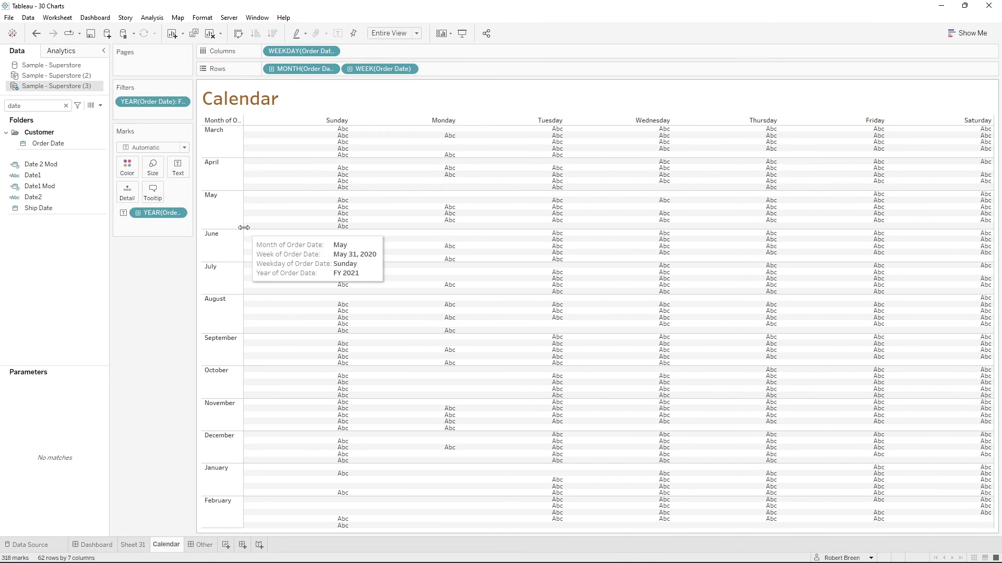
{"action": "left_click", "coordinate": [180, 214]}
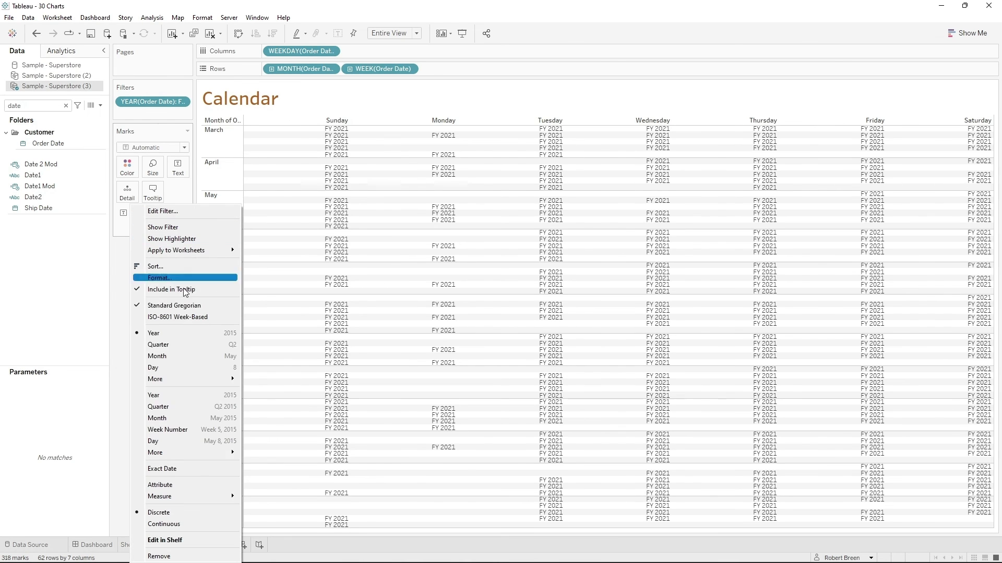
{"action": "left_click", "coordinate": [152, 367]}
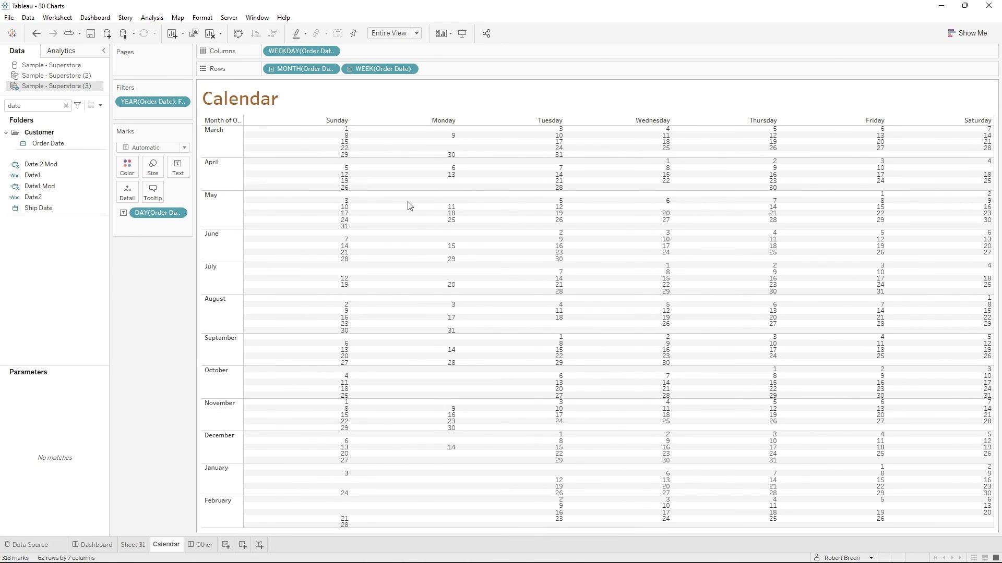
- Find the Sales field, color the calendar marks by it, and set the mark type to Square
{"action": "double_click", "coordinate": [33, 104]}
{"action": "type", "text": "sa"}
{"action": "left_click_drag", "start_coordinate": [61, 180], "coordinate": [127, 170]}
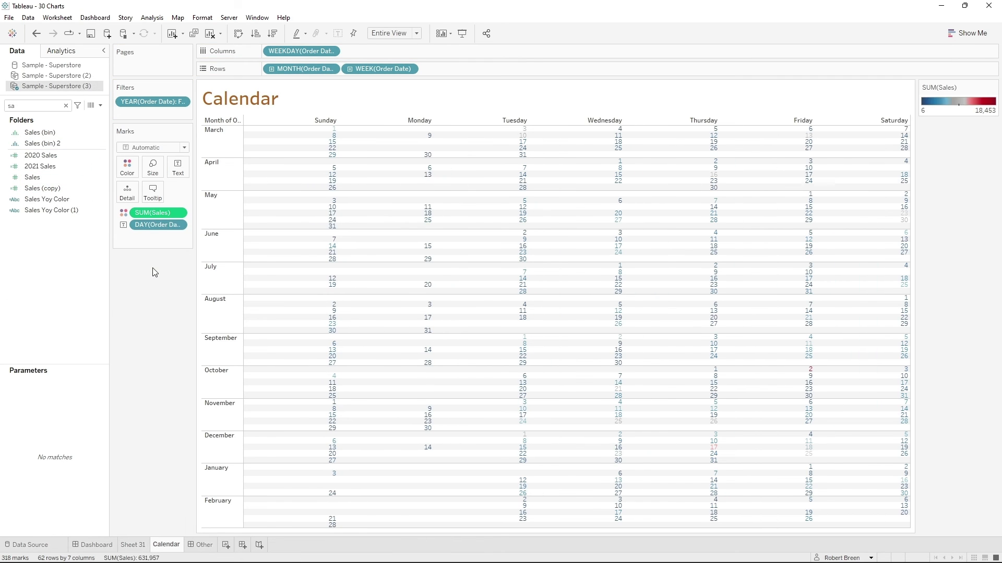
{"action": "left_click", "coordinate": [158, 148]}
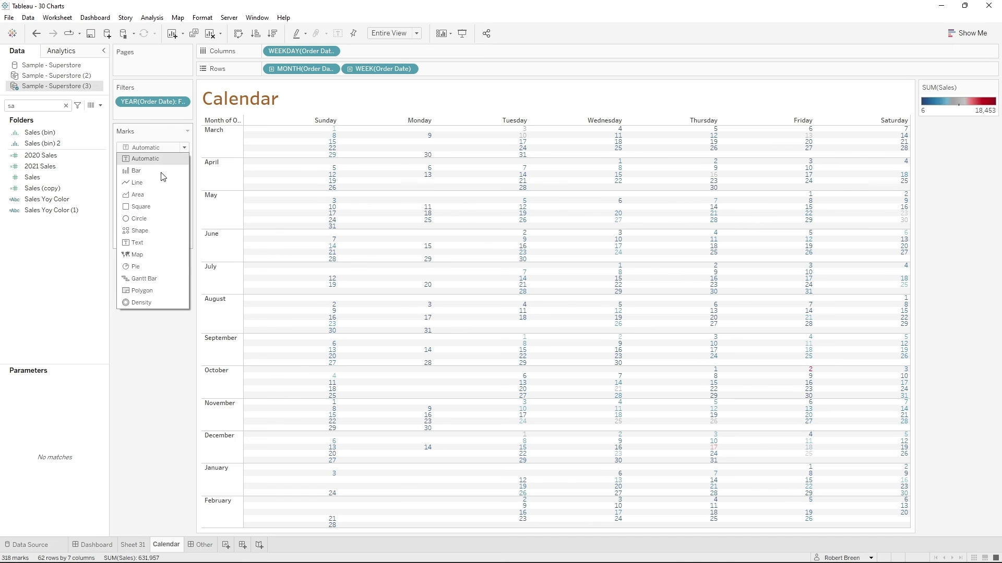
{"action": "left_click", "coordinate": [167, 207]}
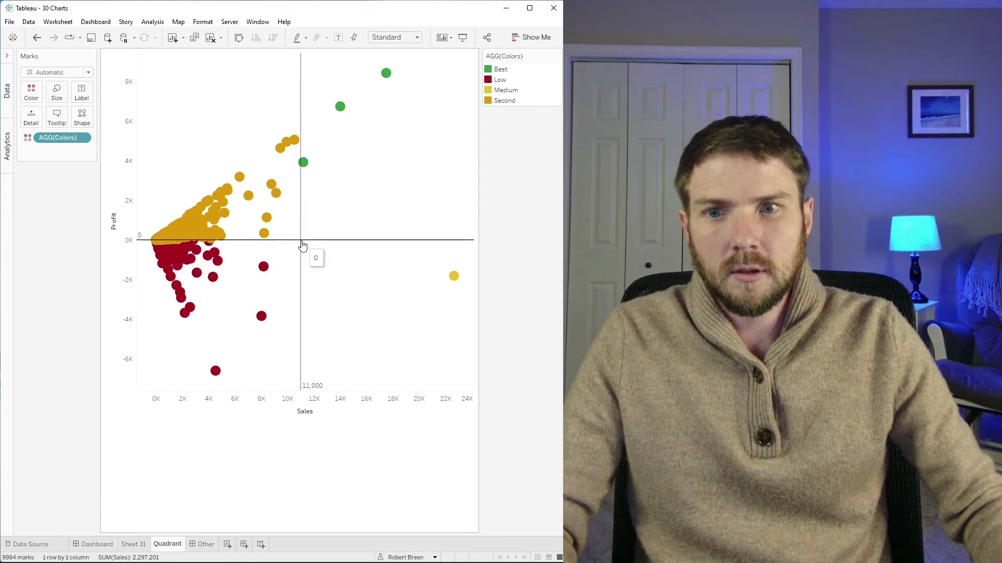
{"action": "mouse_move", "coordinate": [464, 276]}
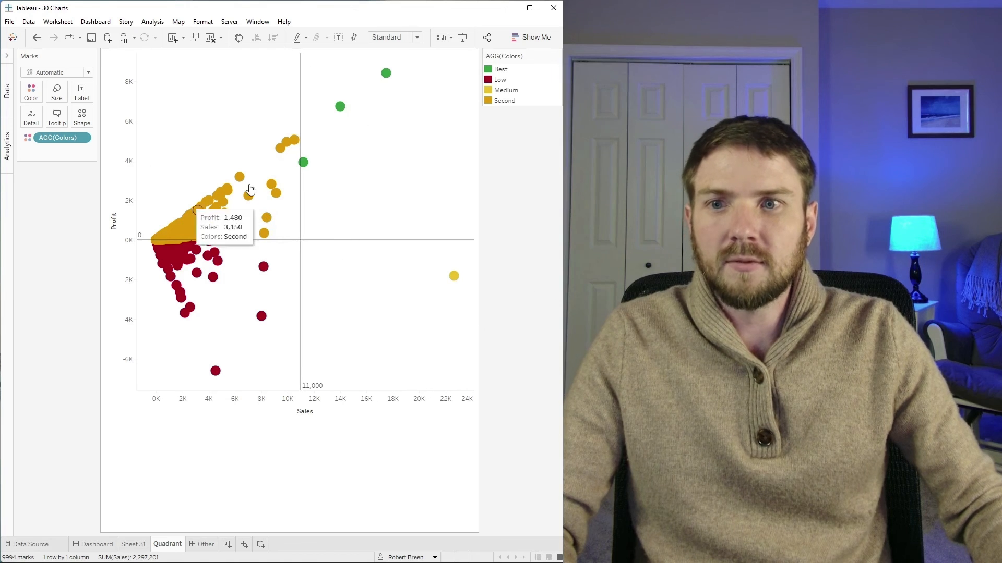
{"action": "mouse_move", "coordinate": [211, 282]}
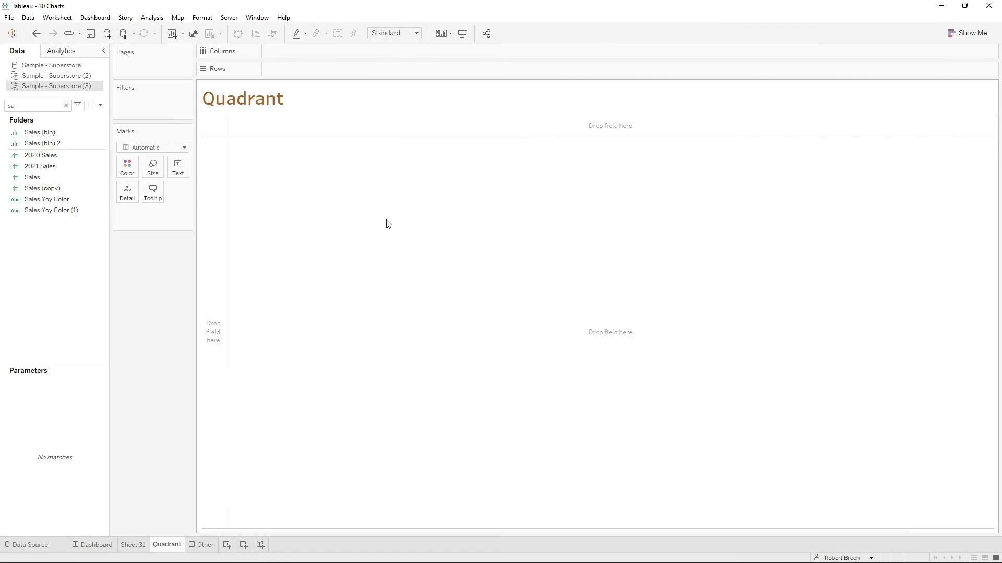
- Place Sales on the columns and Profit on the rows of the Quadrant sheet, and disable Aggregate Measures
{"action": "left_click_drag", "start_coordinate": [58, 176], "coordinate": [349, 51]}
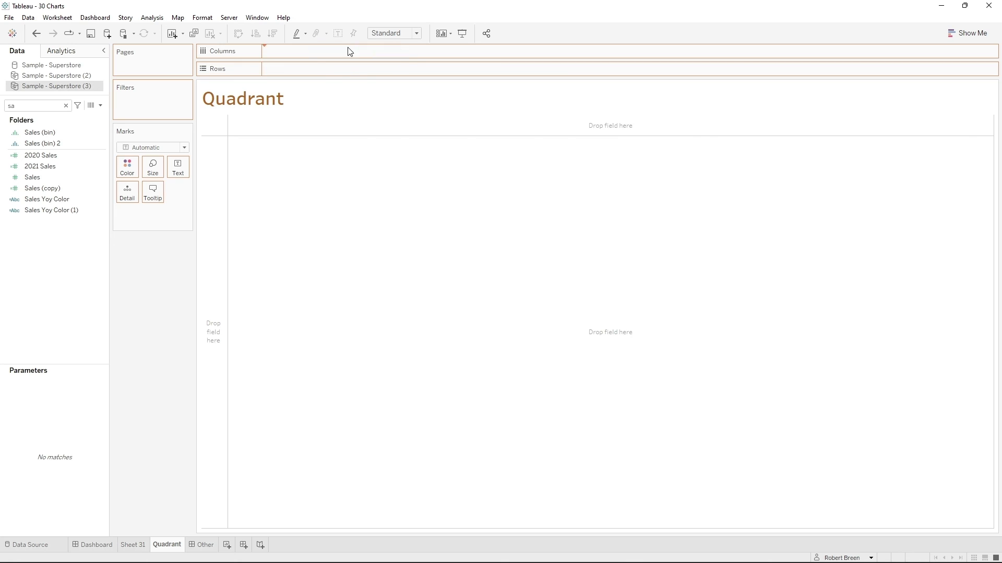
{"action": "left_click", "coordinate": [31, 105]}
{"action": "key", "text": "BackSpace"}
{"action": "key", "text": "BackSpace"}
{"action": "type", "text": "pr"}
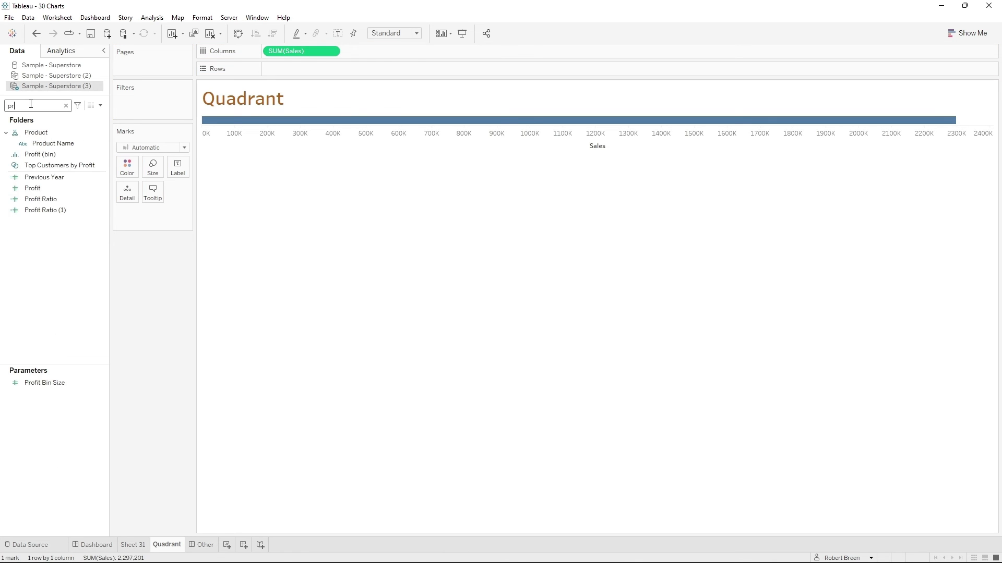
{"action": "left_click_drag", "start_coordinate": [33, 188], "coordinate": [358, 77]}
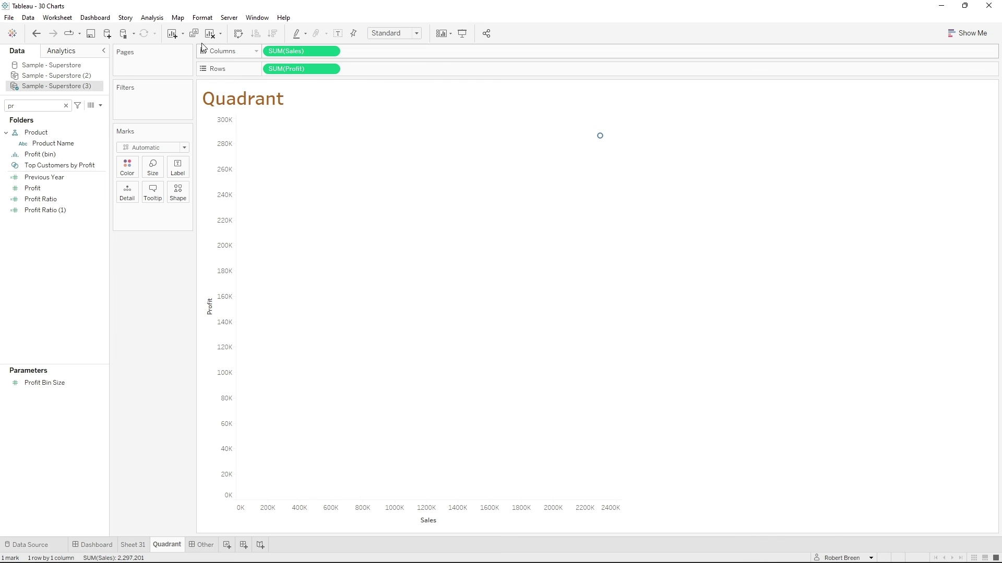
{"action": "left_click", "coordinate": [156, 19]}
{"action": "left_click", "coordinate": [185, 42]}
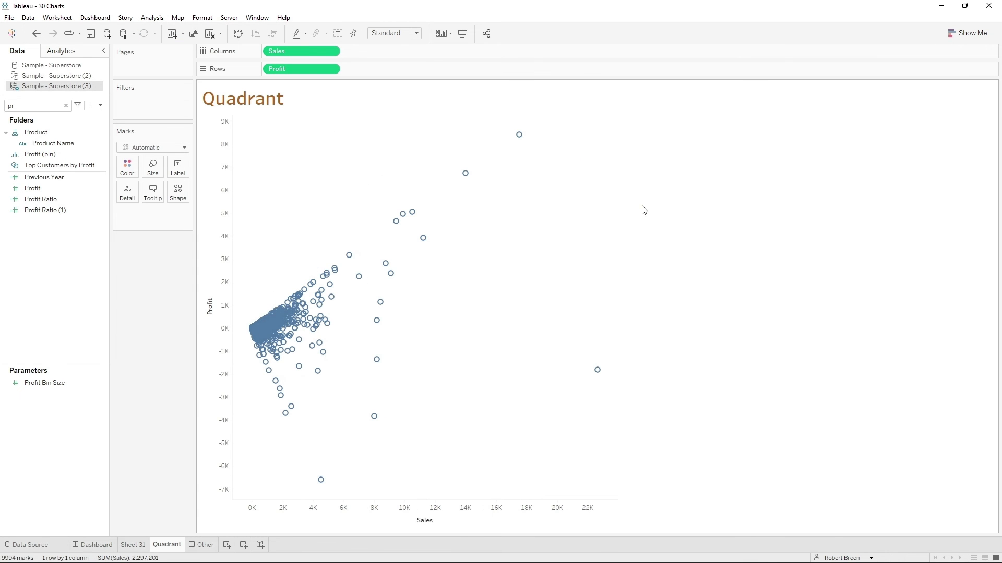
- Add a constant reference line at 11000 to the Sales axis
{"action": "right_click", "coordinate": [419, 512]}
{"action": "left_click", "coordinate": [445, 504]}
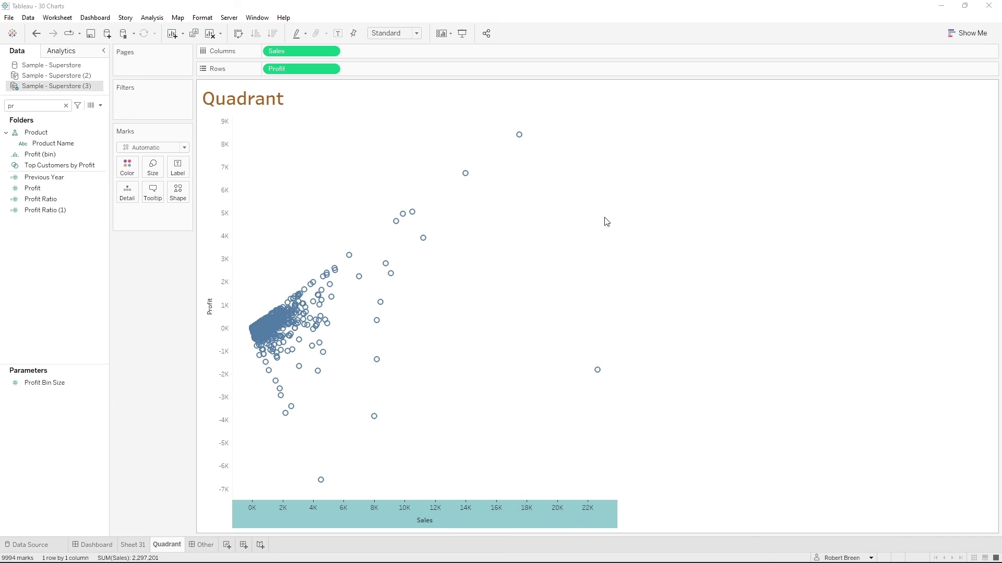
{"action": "left_click", "coordinate": [539, 240]}
{"action": "left_click", "coordinate": [554, 258]}
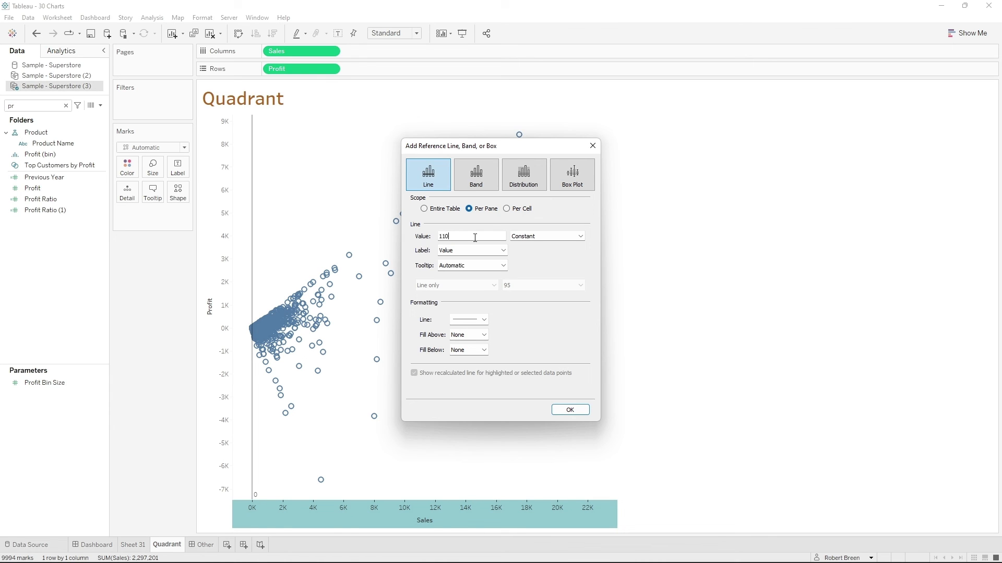
{"action": "left_click", "coordinate": [570, 410]}
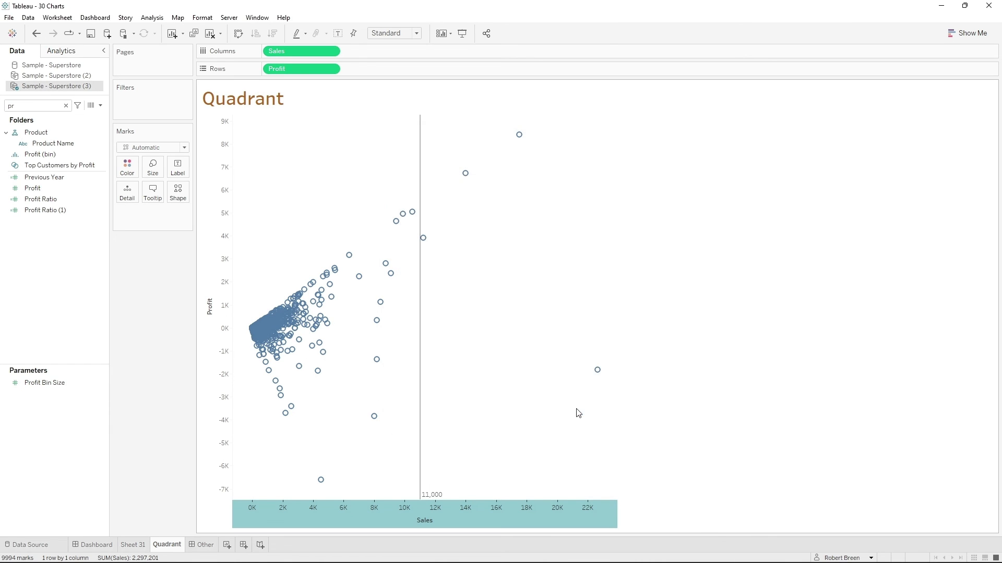
{"action": "left_click", "coordinate": [278, 249]}
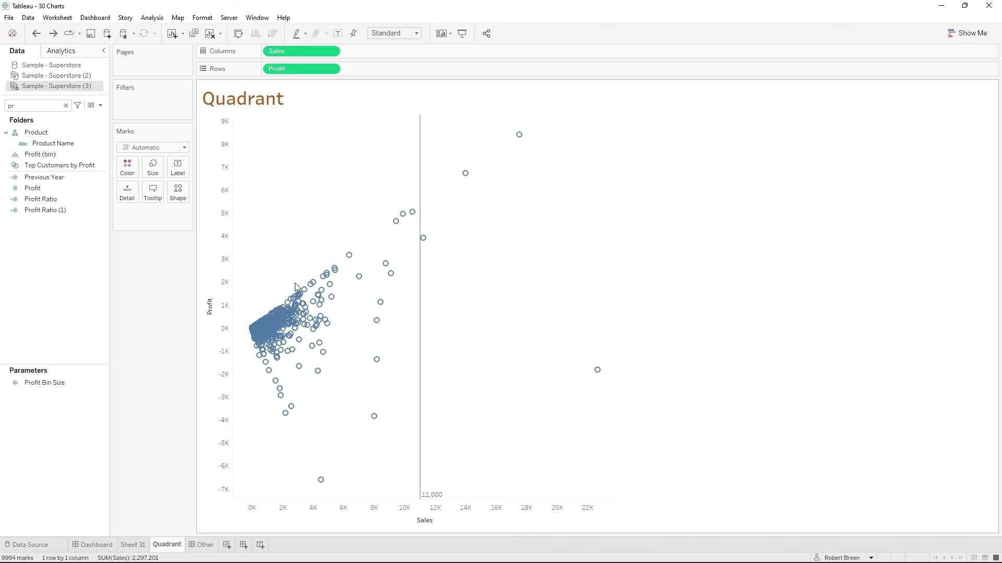
- Add a constant reference line at 0 to the Profit axis
{"action": "right_click", "coordinate": [227, 273]}
{"action": "left_click", "coordinate": [283, 343]}
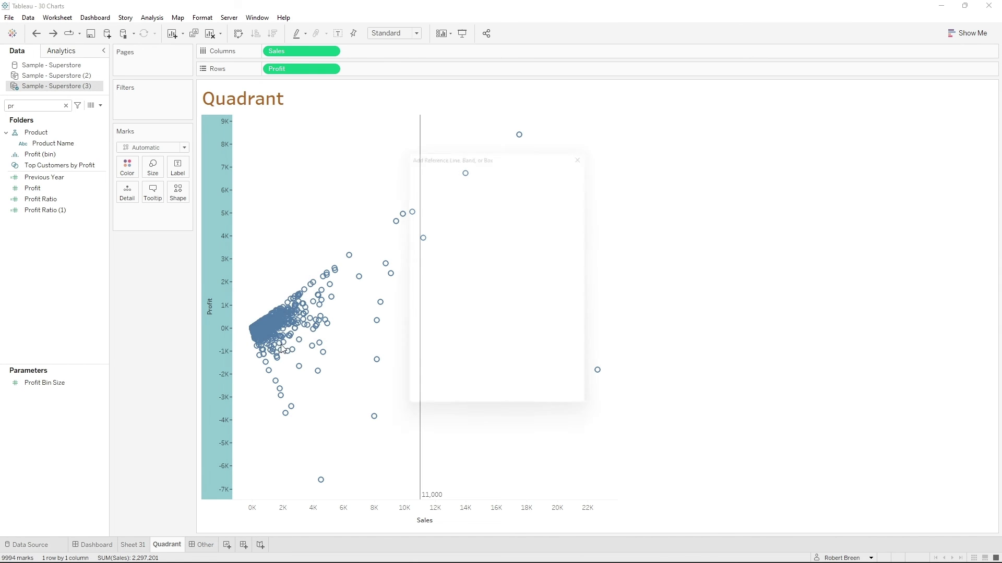
{"action": "left_click", "coordinate": [564, 235]}
{"action": "left_click", "coordinate": [556, 260]}
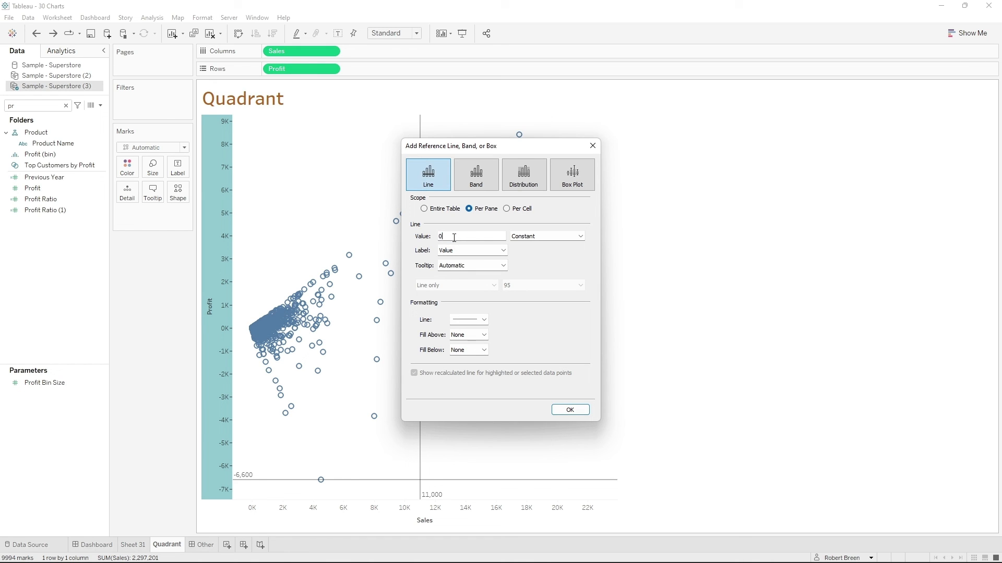
{"action": "left_click", "coordinate": [569, 410]}
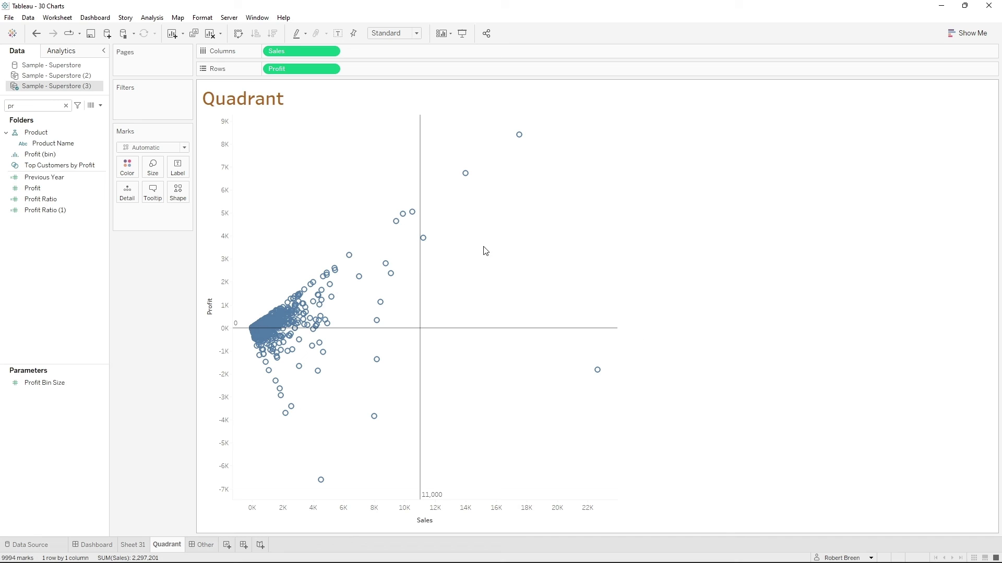
- Create a calculated field named Colors whose formula starts with if SUM([Sales]) > 11000
{"action": "left_click", "coordinate": [100, 106]}
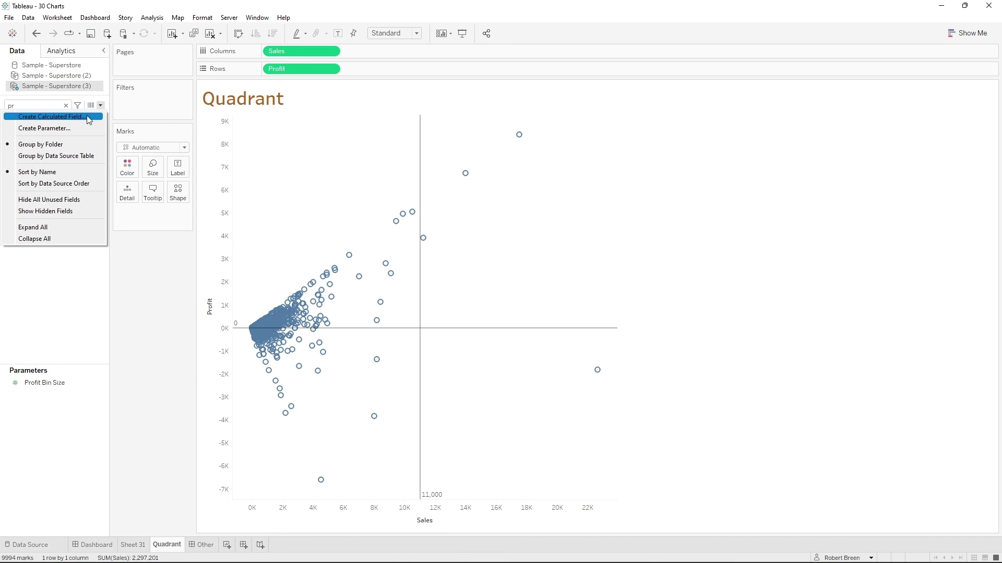
{"action": "left_click", "coordinate": [88, 120]}
{"action": "type", "text": "Co"}
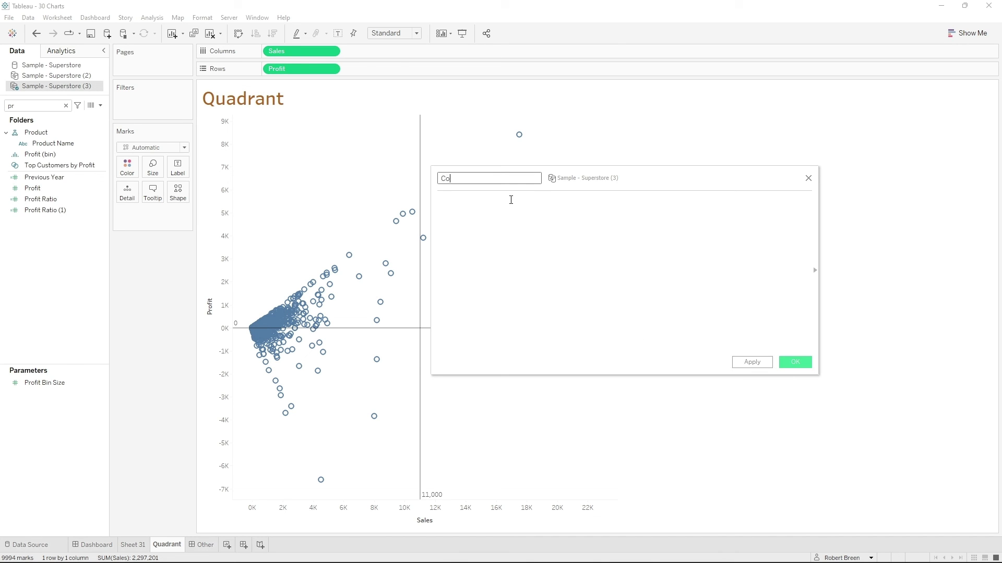
{"action": "type", "text": "lors"}
{"action": "key", "text": "Tab"}
{"action": "type", "text": "if"}
{"action": "left_click_drag", "start_coordinate": [301, 51], "coordinate": [515, 244]}
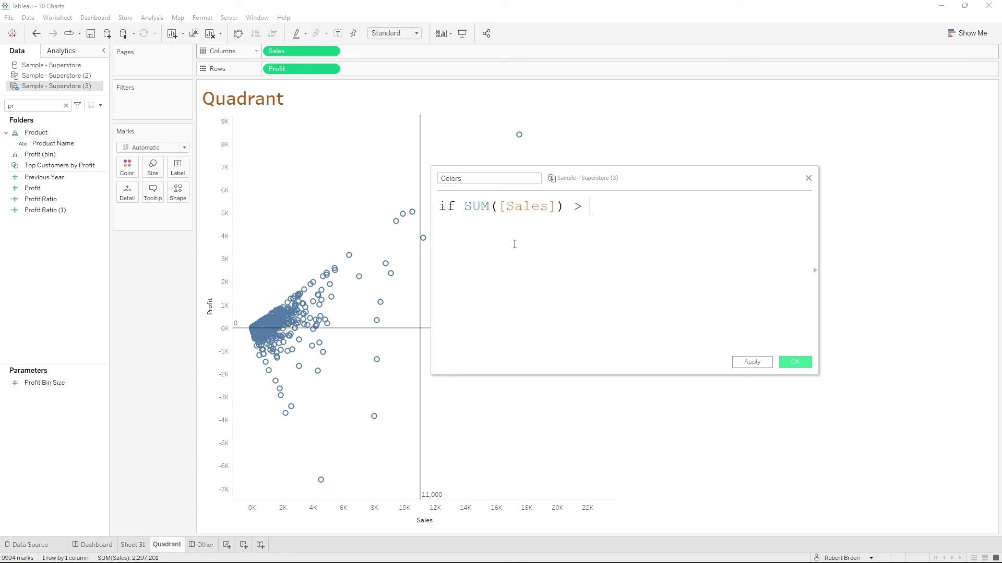
{"action": "type", "text": "> 11000"}
- Extend the Colors formula with and SUM([Profit]) > 0 then "Green"
{"action": "left_click_drag", "start_coordinate": [299, 69], "coordinate": [504, 239]}
{"action": "type", "text": "> "}
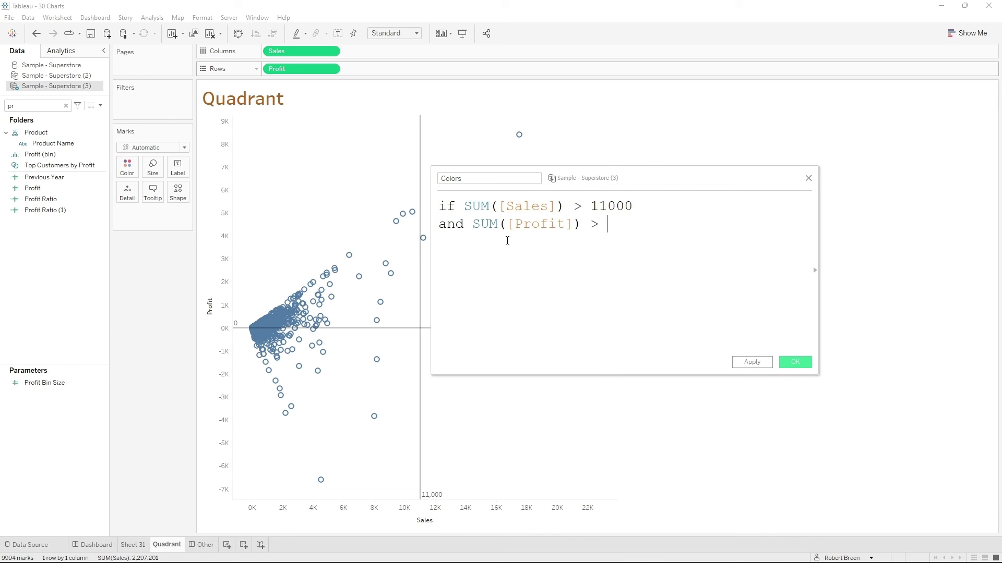
{"action": "type", "text": "0 then \"Green\""}
{"action": "key", "text": "Return"}
- Add an elseif branch to the Colors formula by copying the first Sales and Profit condition with its "Green" result
{"action": "type", "text": "else"}
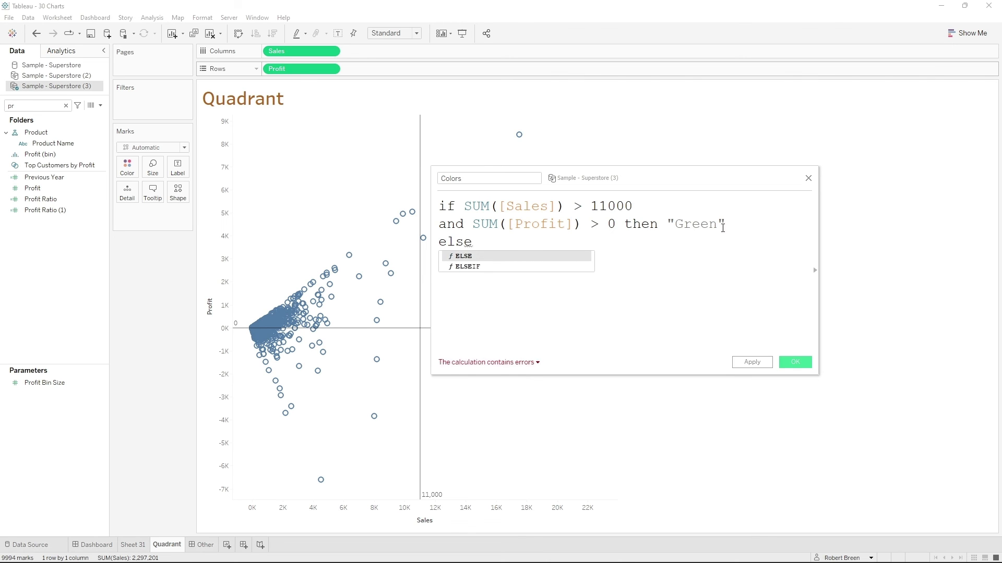
{"action": "left_click_drag", "start_coordinate": [725, 226], "coordinate": [412, 184]}
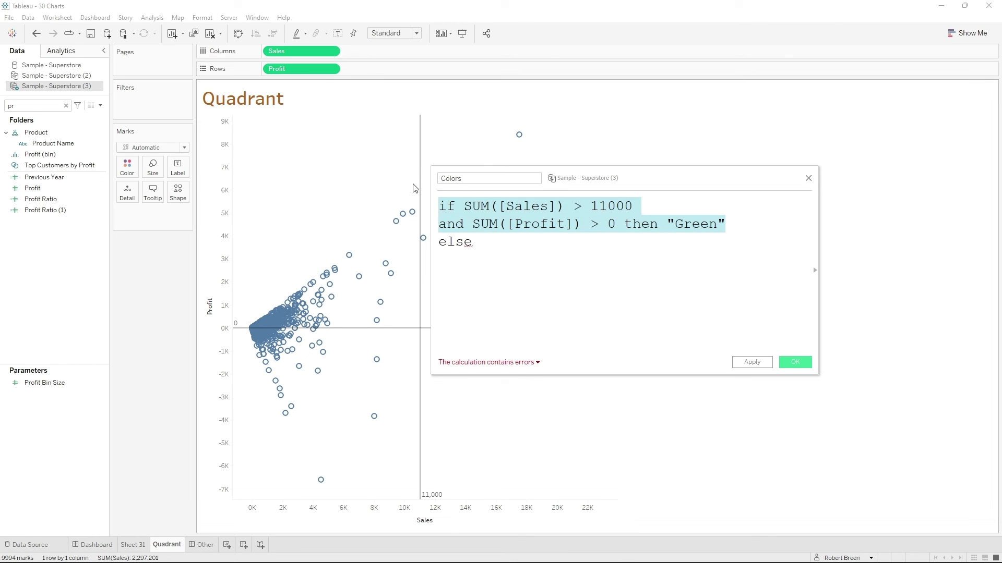
{"action": "key", "text": "ctrl+c"}
{"action": "left_click", "coordinate": [499, 260]}
{"action": "key", "text": "ctrl+v"}
{"action": "left_click", "coordinate": [498, 242]}
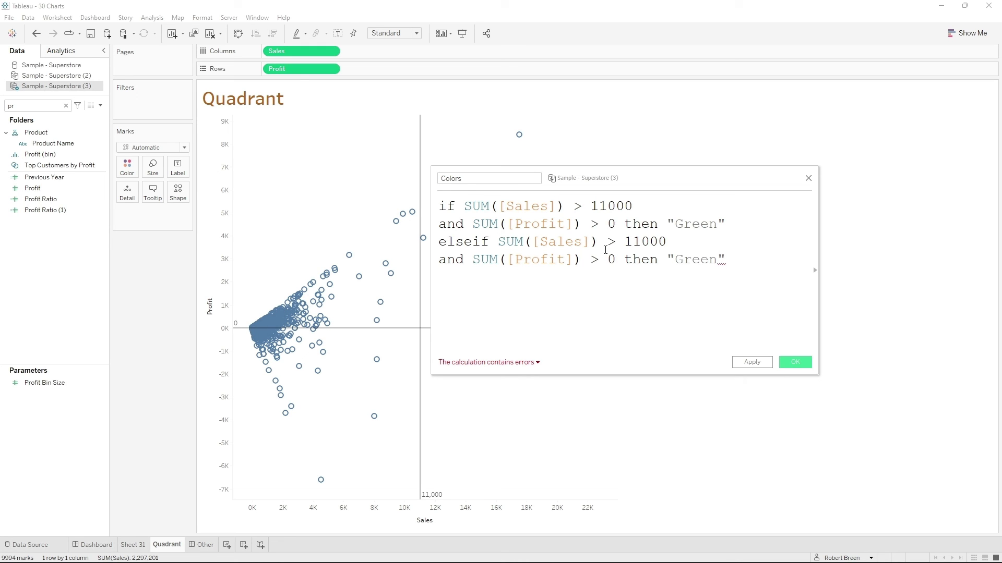
- Change the copied elseif branch to test SUM([Sales]) < 11000 and return "Orange"
{"action": "left_click_drag", "start_coordinate": [605, 250], "coordinate": [616, 244]}
{"action": "key", "text": "BackSpace"}
{"action": "type", "text": "<"}
{"action": "double_click", "coordinate": [694, 260]}
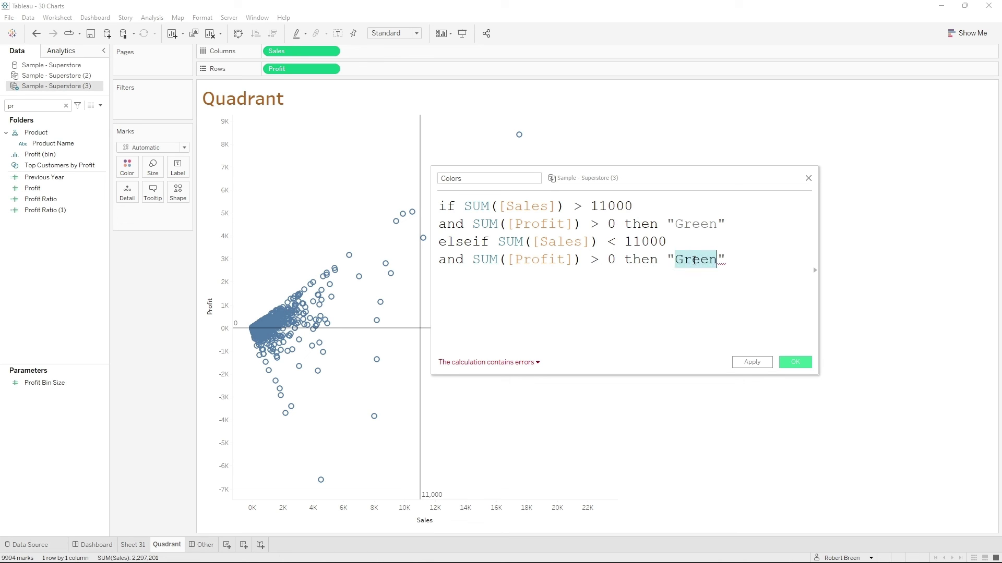
{"action": "type", "text": "Orange"}
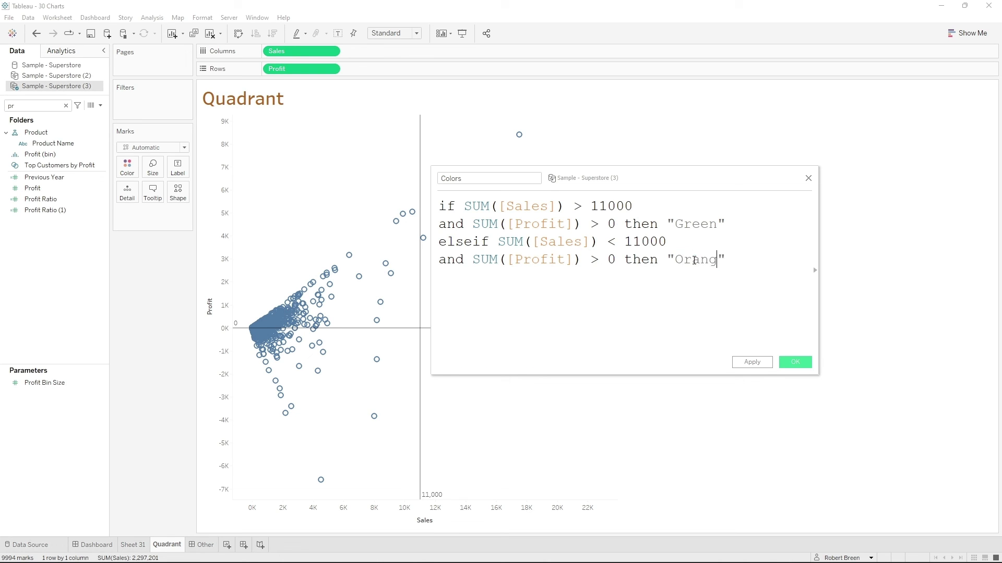
- Add a copied elseif branch for SUM([Sales]) < 11000 and SUM([Profit]) < 0 that returns "Red"
{"action": "left_click_drag", "start_coordinate": [740, 260], "coordinate": [438, 243]}
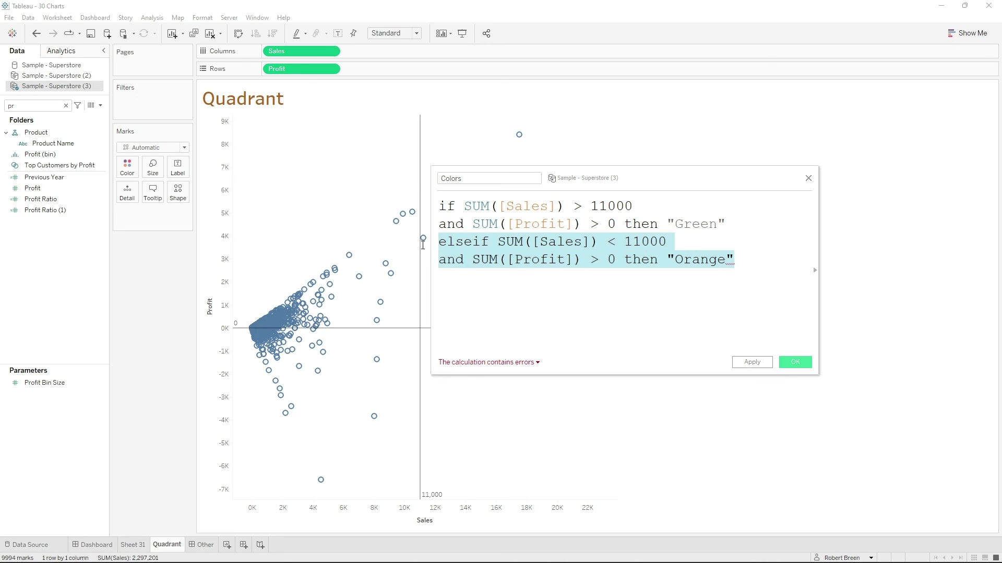
{"action": "left_click", "coordinate": [757, 255]}
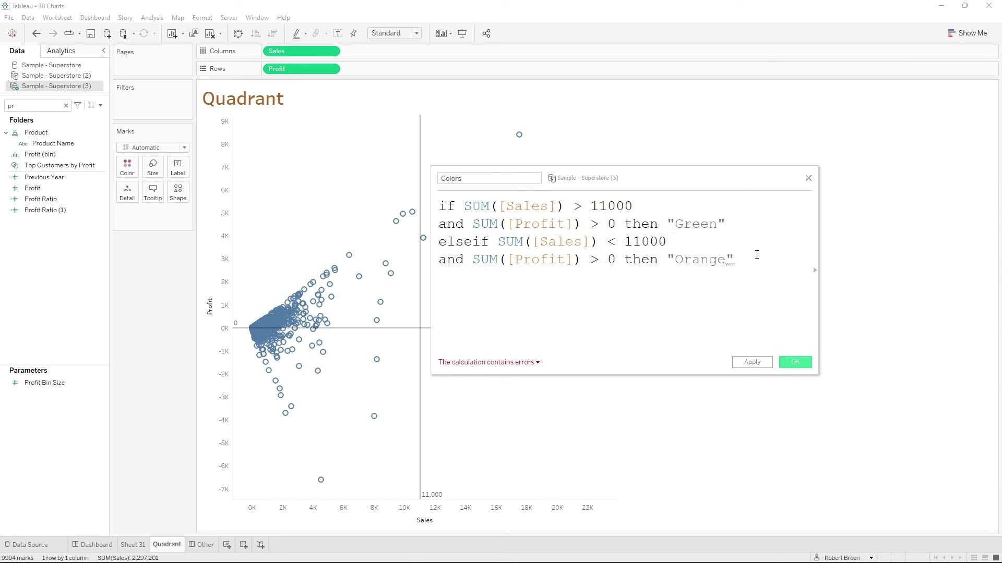
{"action": "key", "text": "Return"}
{"action": "key", "text": "ctrl+v"}
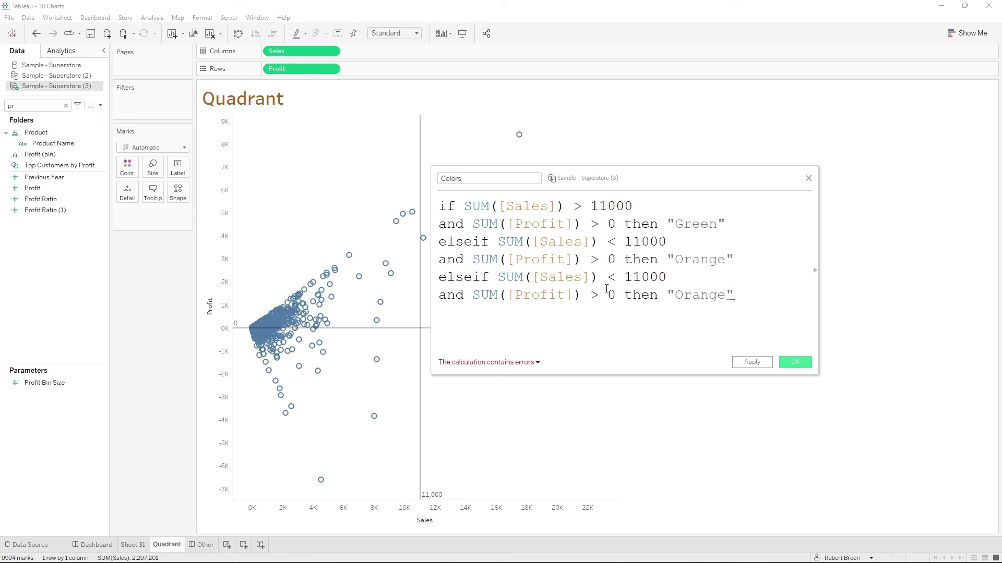
{"action": "double_click", "coordinate": [595, 294]}
{"action": "key", "text": "BackSpace"}
{"action": "type", "text": "<"}
{"action": "double_click", "coordinate": [711, 296]}
{"action": "type", "text": "Red"}
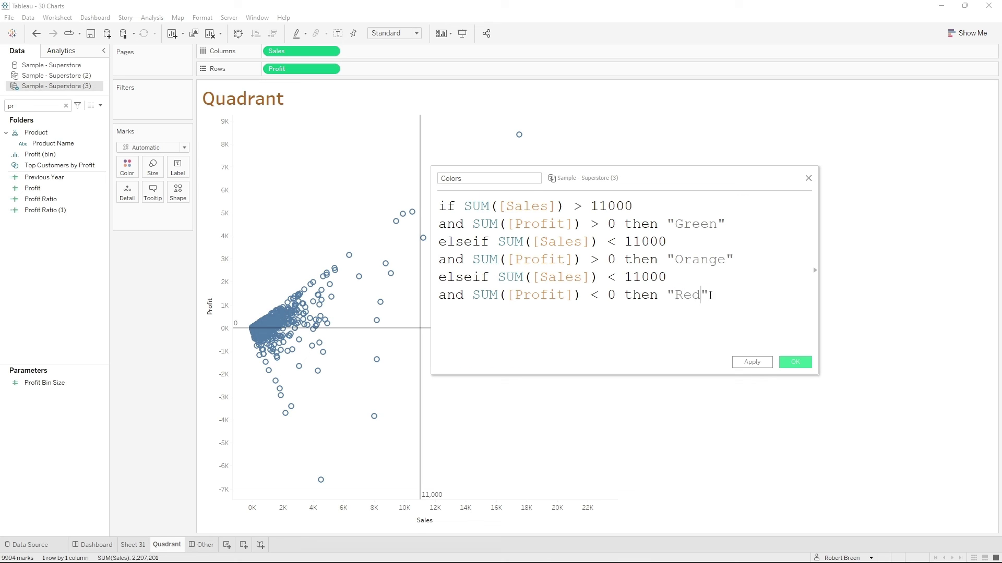
- Add another copied elseif branch for SUM([Sales]) > 11000 and SUM([Profit]) < 0 that returns "Yellow"
{"action": "key", "text": "End"}
{"action": "key", "text": "ctrl+v"}
{"action": "double_click", "coordinate": [612, 312]}
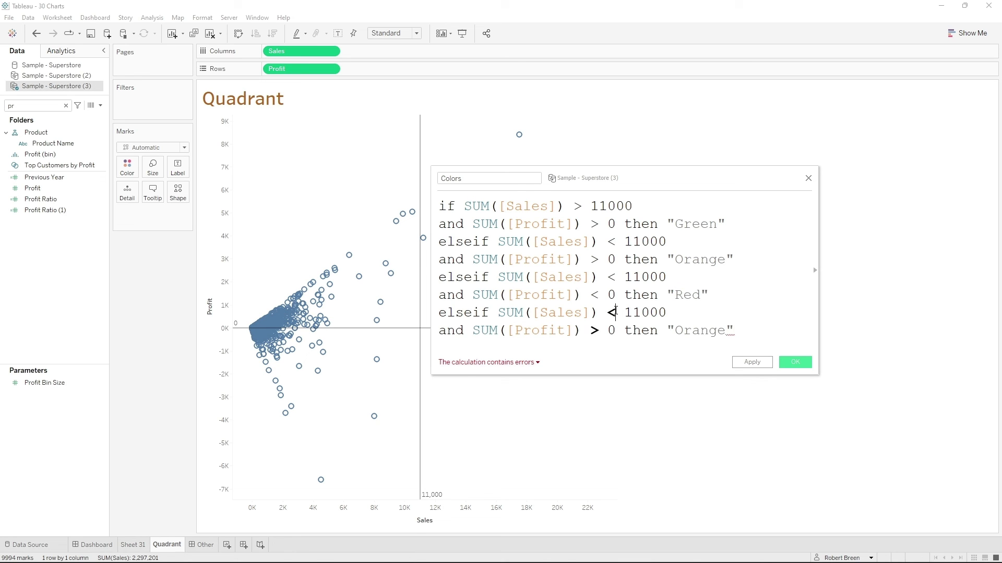
{"action": "key", "text": "BackSpace"}
{"action": "type", "text": ">"}
{"action": "double_click", "coordinate": [594, 330]}
{"action": "key", "text": "BackSpace"}
{"action": "type", "text": "<"}
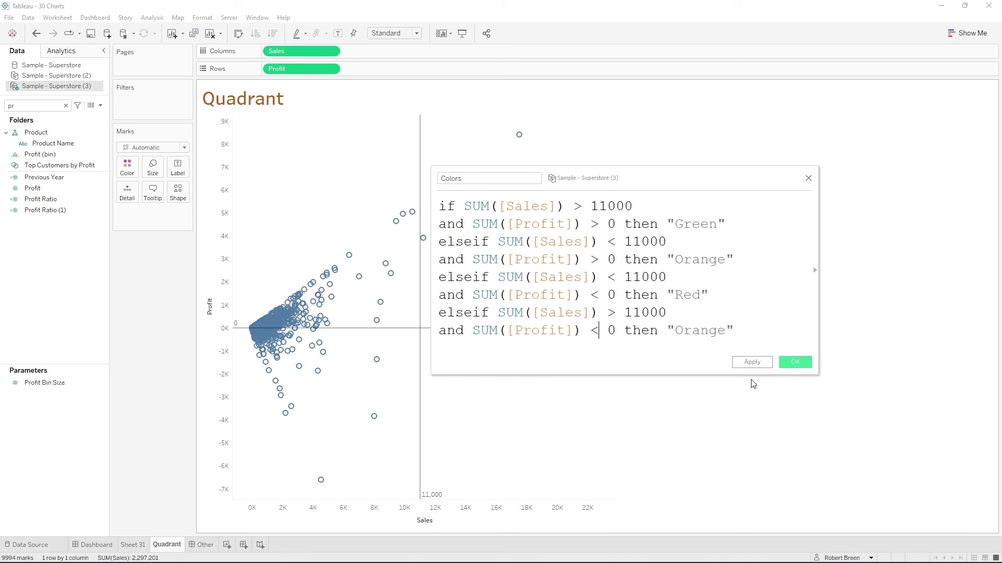
{"action": "double_click", "coordinate": [698, 332]}
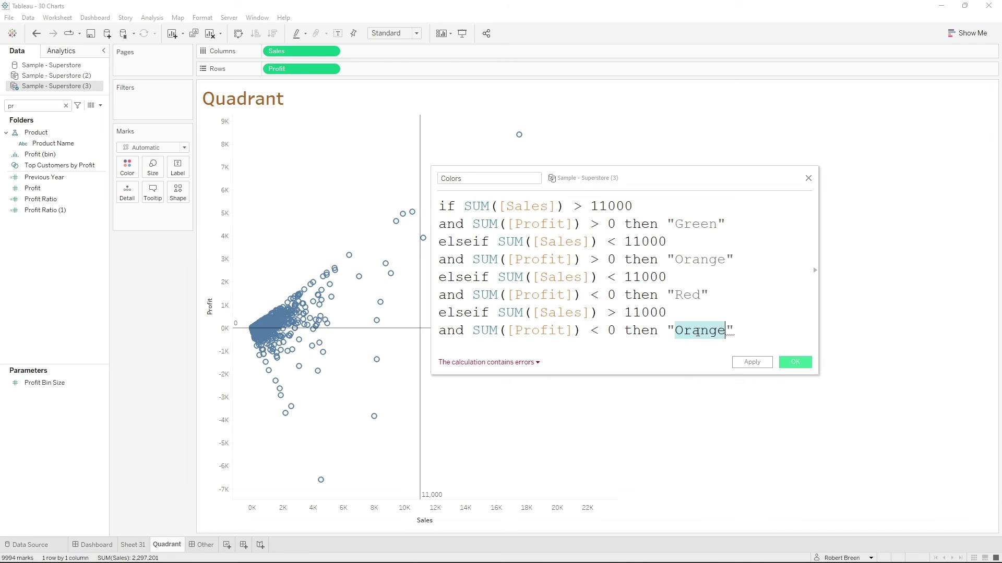
{"action": "type", "text": "Yellow"}
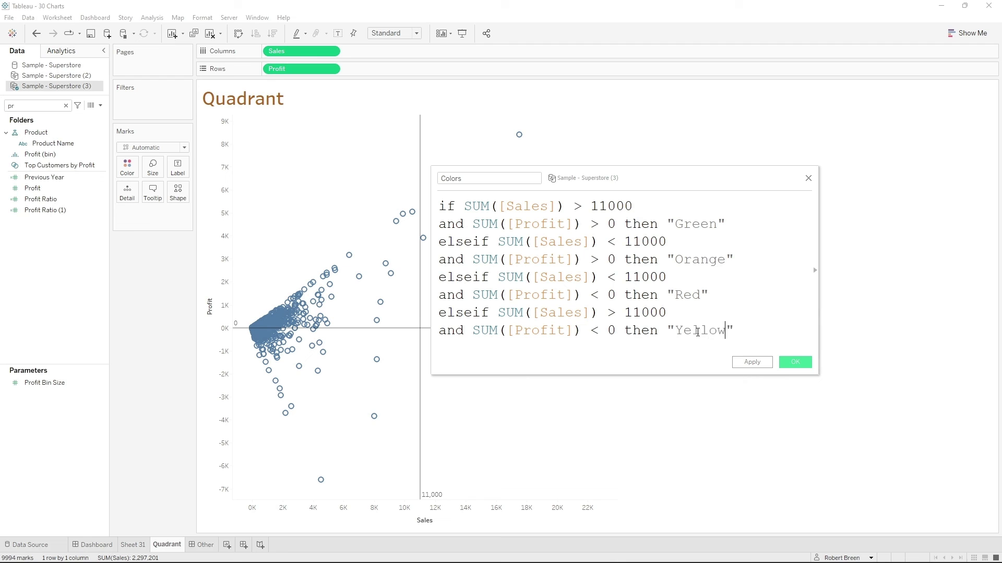
- Finish the formula with end and save the calculated field under the name Colors1
{"action": "key", "text": "Return"}
{"action": "type", "text": "end"}
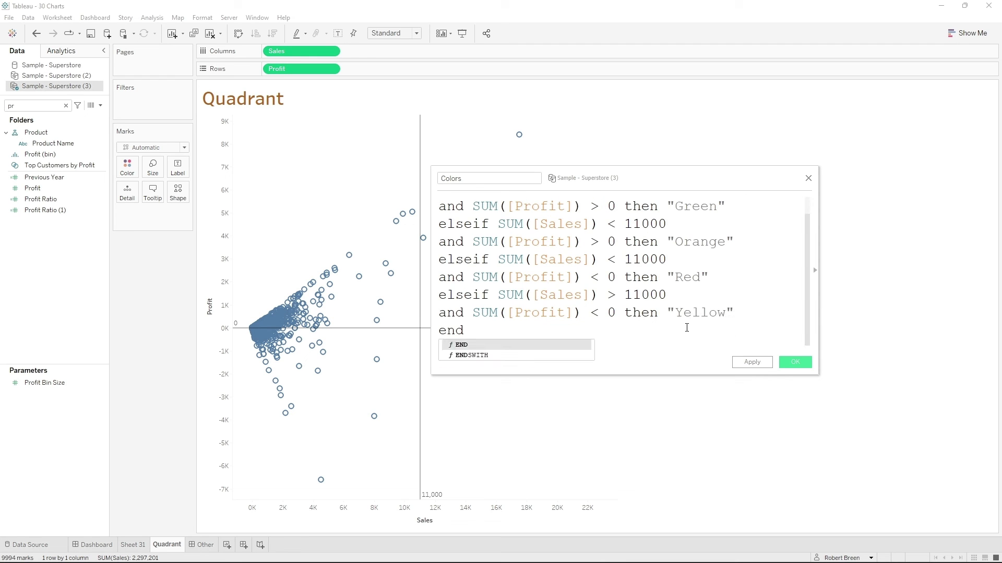
{"action": "left_click", "coordinate": [668, 345]}
{"action": "scroll", "coordinate": [671, 342], "scroll_direction": "up", "scroll_amount": 1}
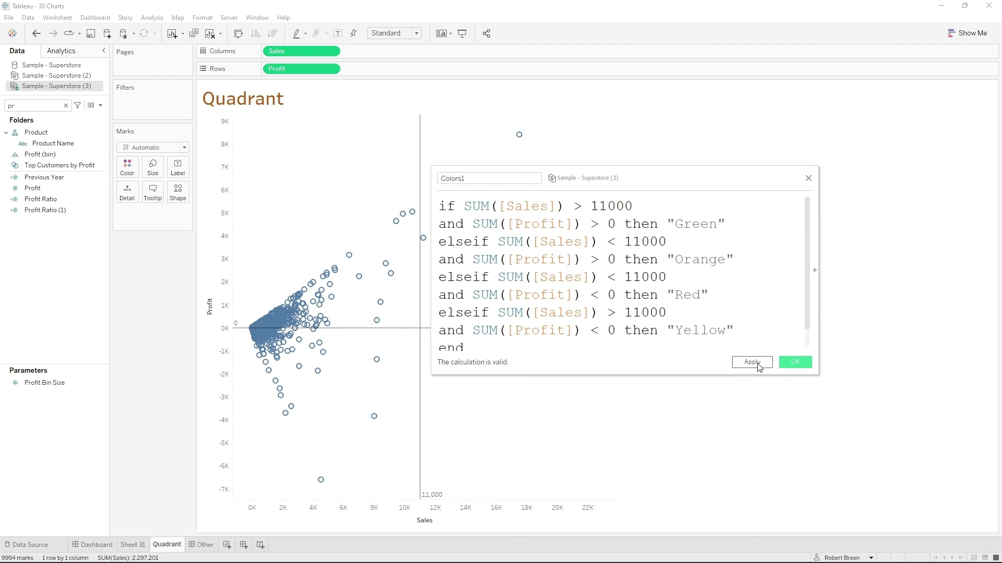
{"action": "left_click", "coordinate": [765, 365]}
{"action": "left_click", "coordinate": [795, 363]}
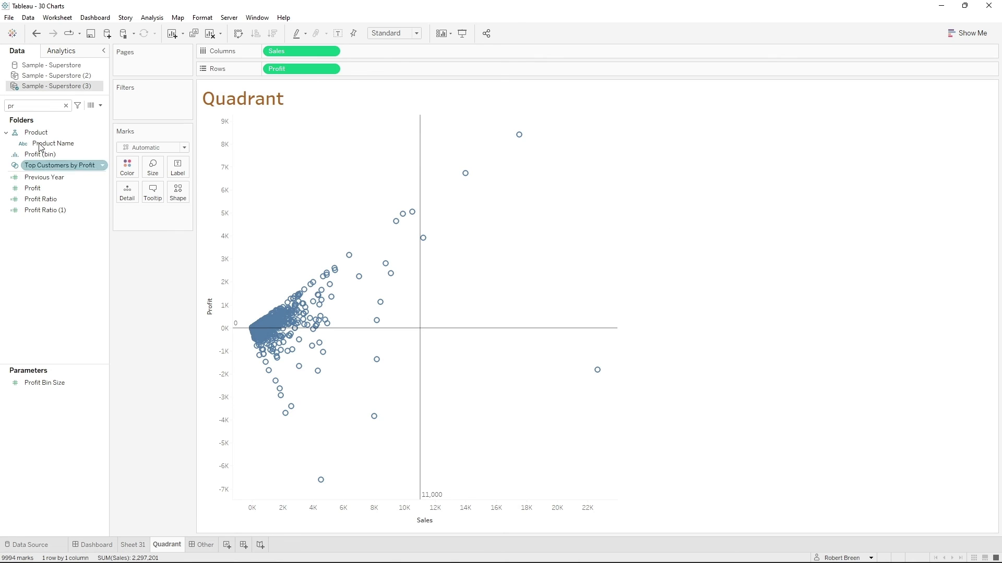
- Search the data fields for "col" and color the quadrant chart's marks by Colors1
{"action": "left_click", "coordinate": [54, 108]}
{"action": "key", "text": "BackSpace"}
{"action": "key", "text": "BackSpace"}
{"action": "type", "text": "col"}
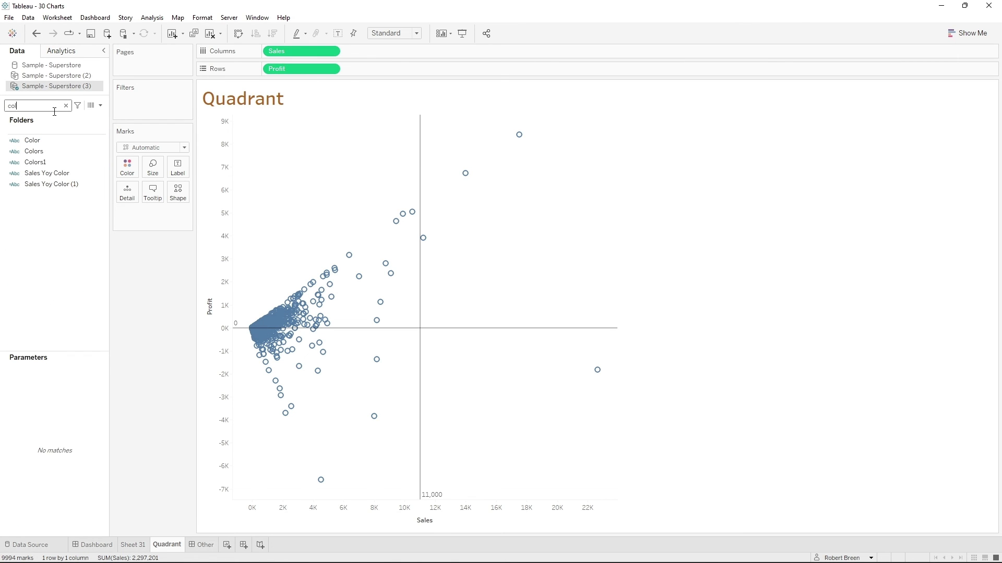
{"action": "left_click", "coordinate": [44, 162]}
{"action": "left_click_drag", "start_coordinate": [44, 164], "coordinate": [130, 169]}
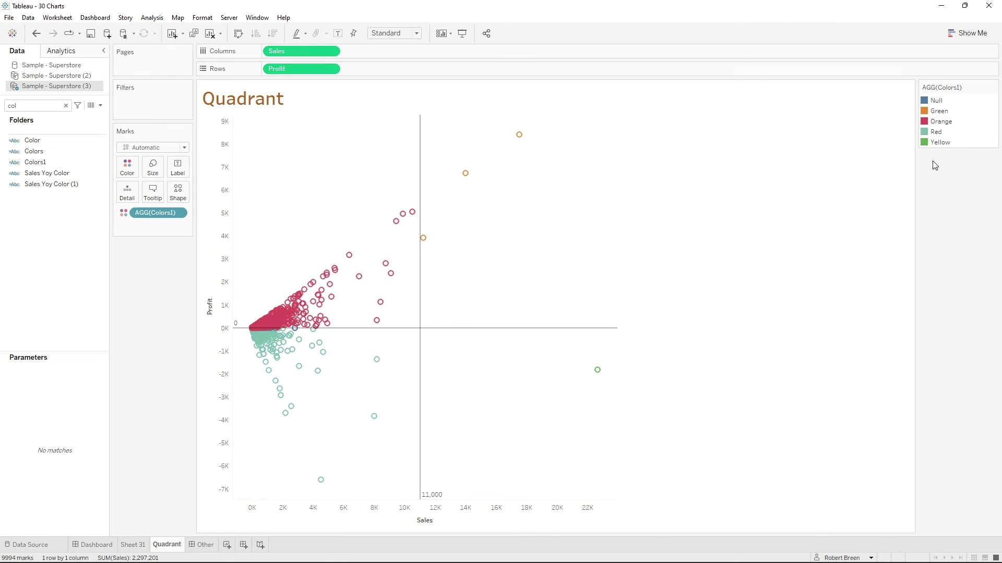
- Assign the Colors1 values their matching Automatic palette colors: Green to green, Orange to orange, Red to red and Yellow to yellow
{"action": "double_click", "coordinate": [927, 112]}
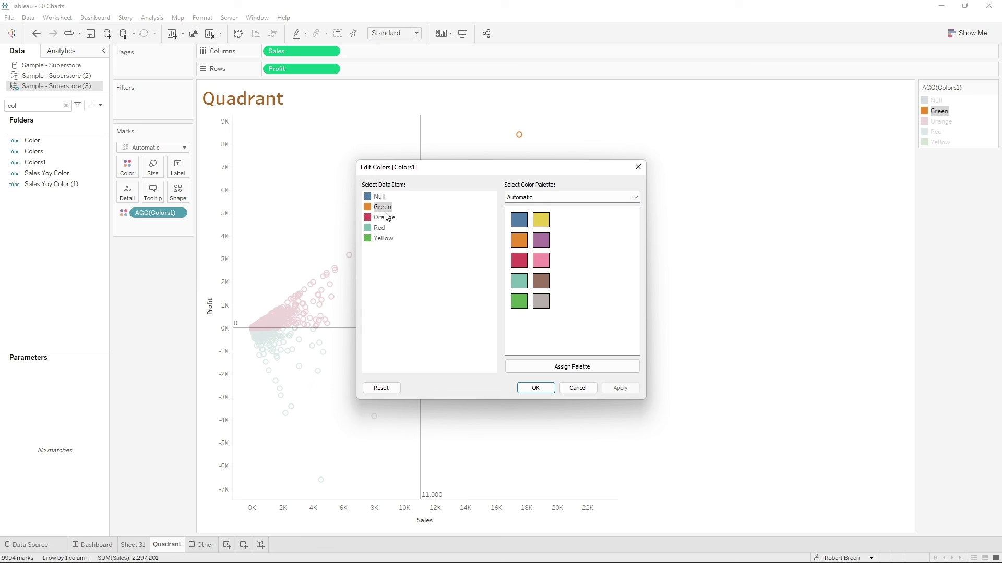
{"action": "left_click", "coordinate": [519, 302]}
{"action": "left_click", "coordinate": [384, 219]}
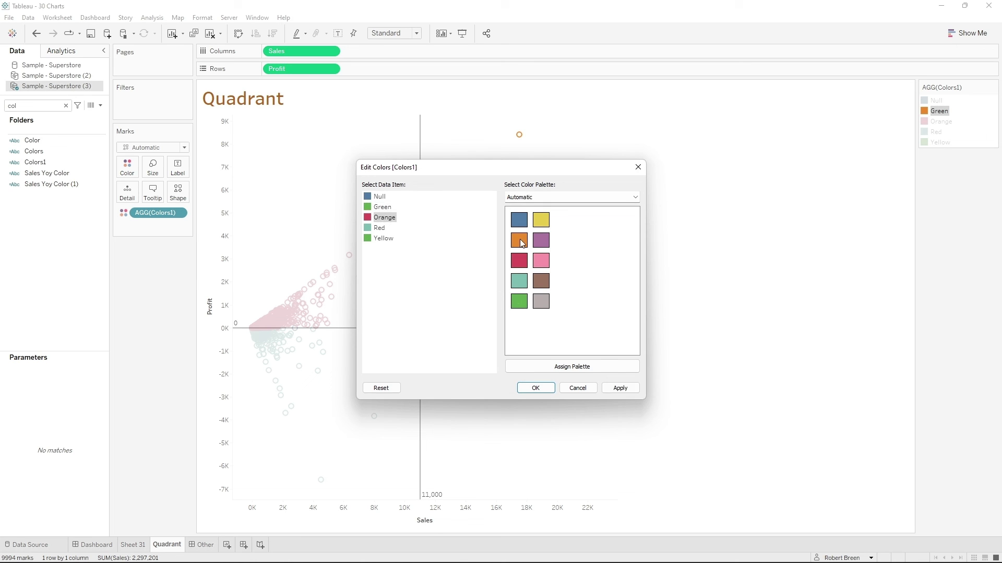
{"action": "left_click", "coordinate": [519, 241]}
{"action": "left_click", "coordinate": [384, 228]}
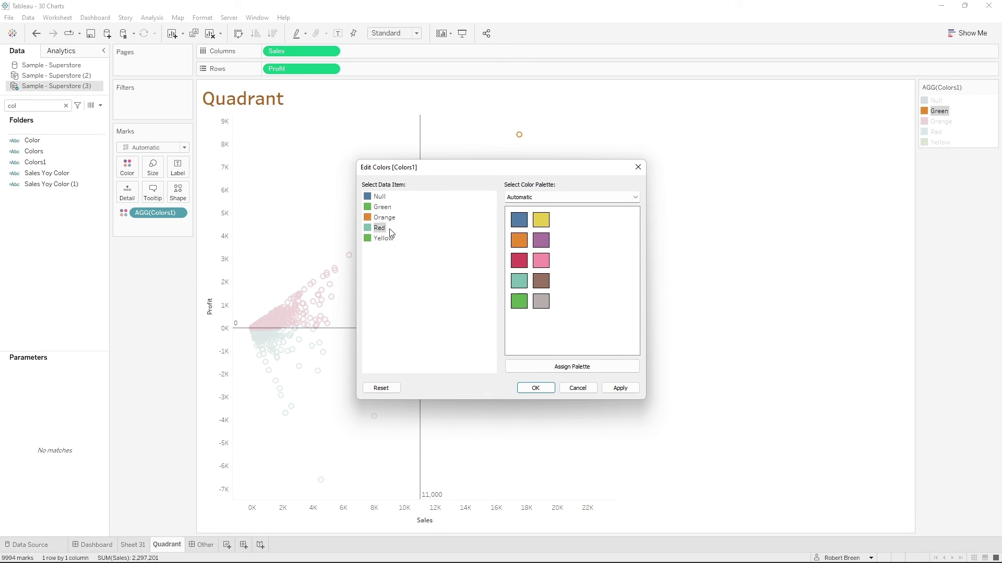
{"action": "left_click", "coordinate": [520, 261]}
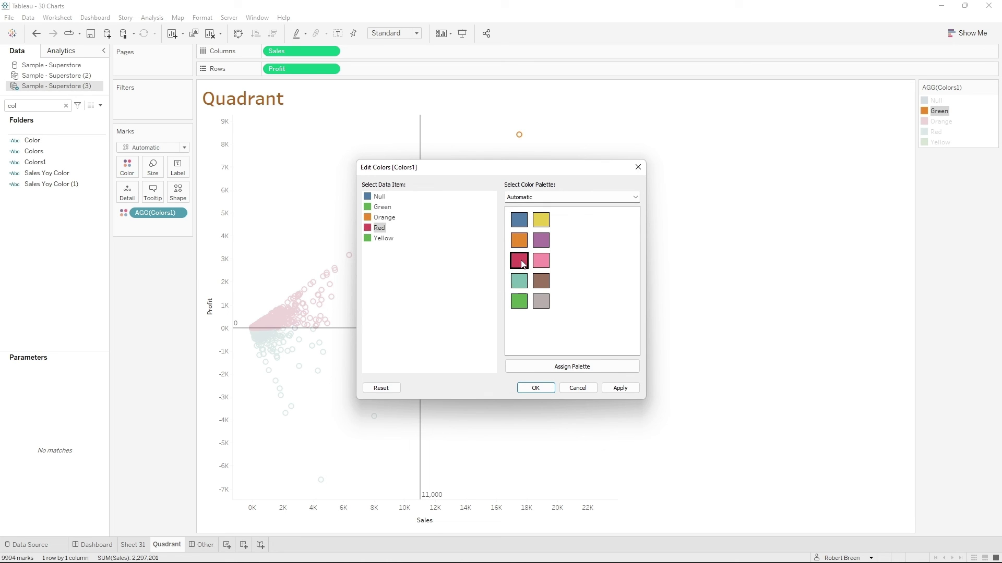
{"action": "left_click", "coordinate": [380, 239]}
{"action": "left_click", "coordinate": [541, 220]}
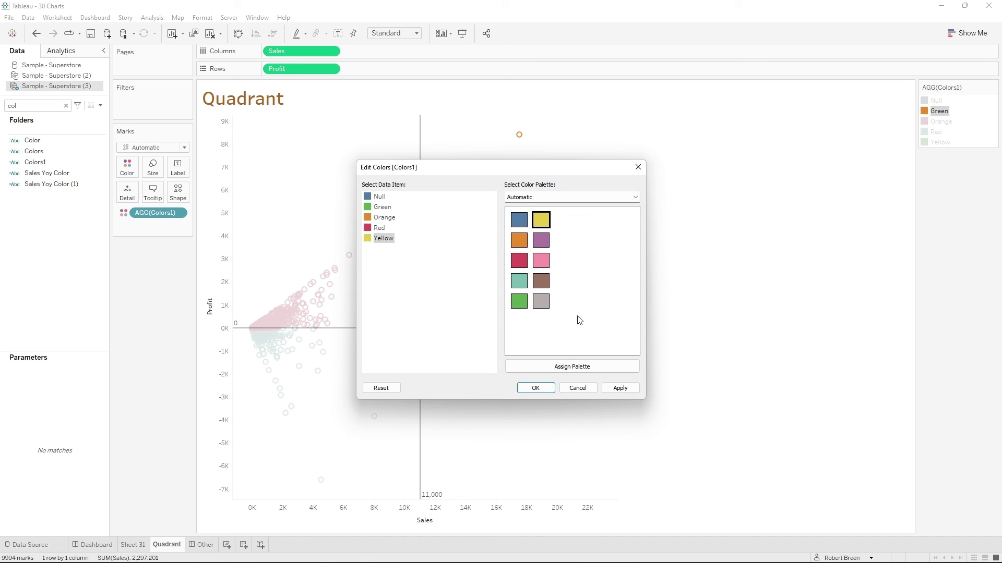
{"action": "left_click", "coordinate": [620, 388]}
{"action": "left_click", "coordinate": [547, 390]}
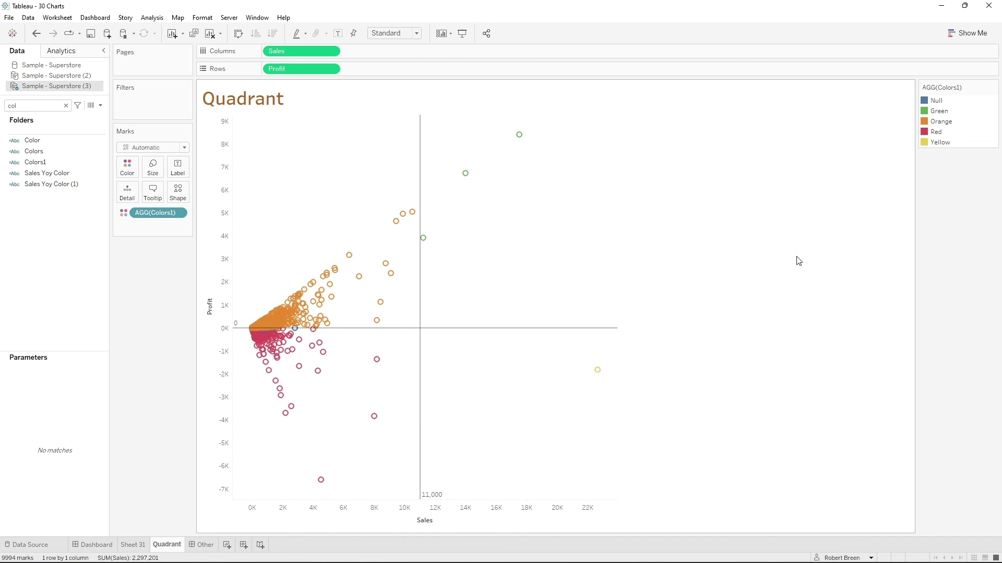